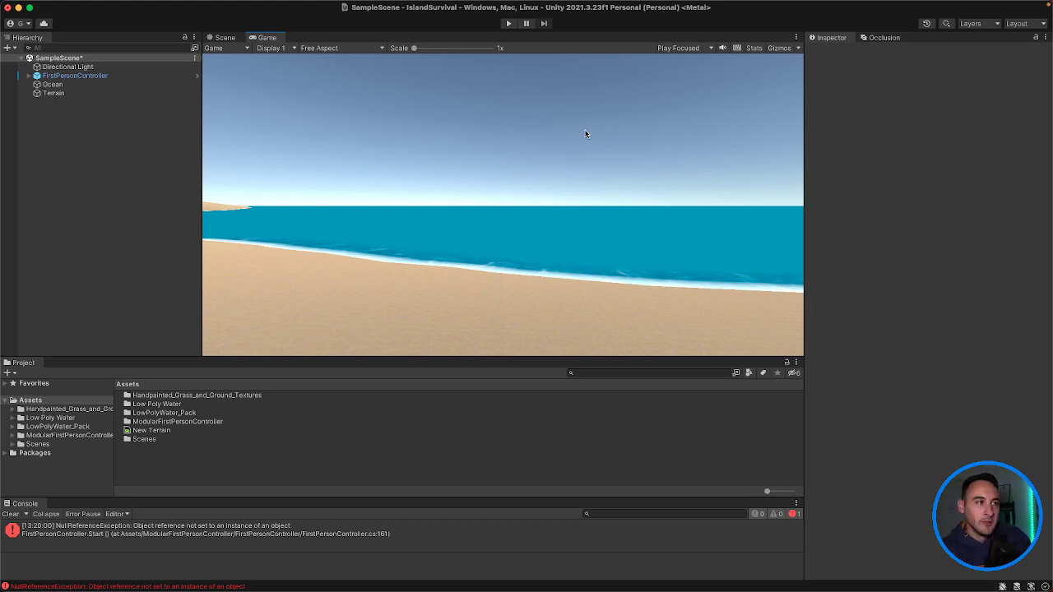
# Step: Play-test the beach scene in first person and stop the run
pyautogui.click(507, 24)
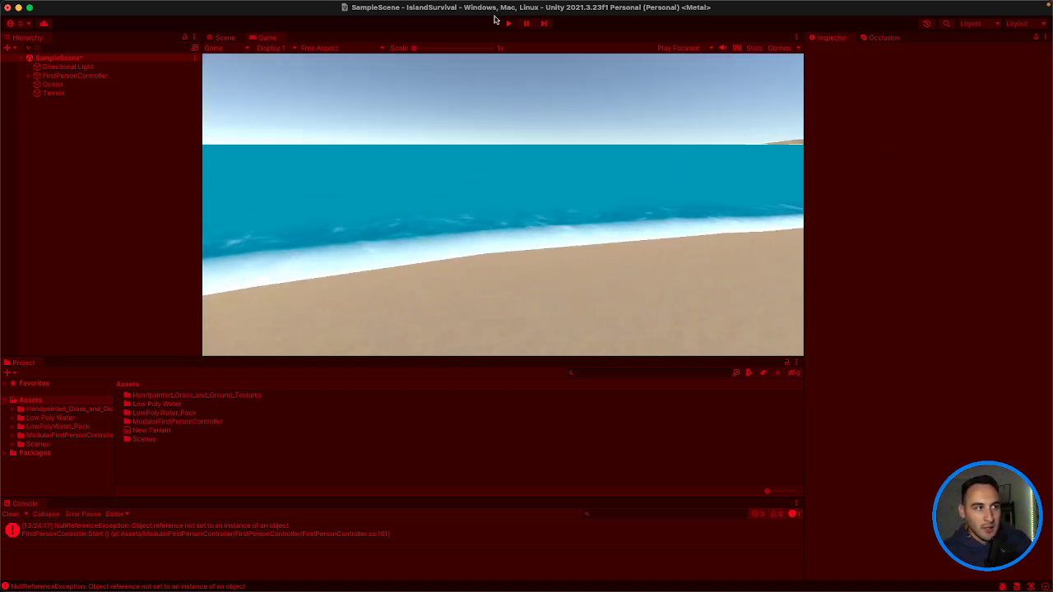
pyautogui.click(508, 23)
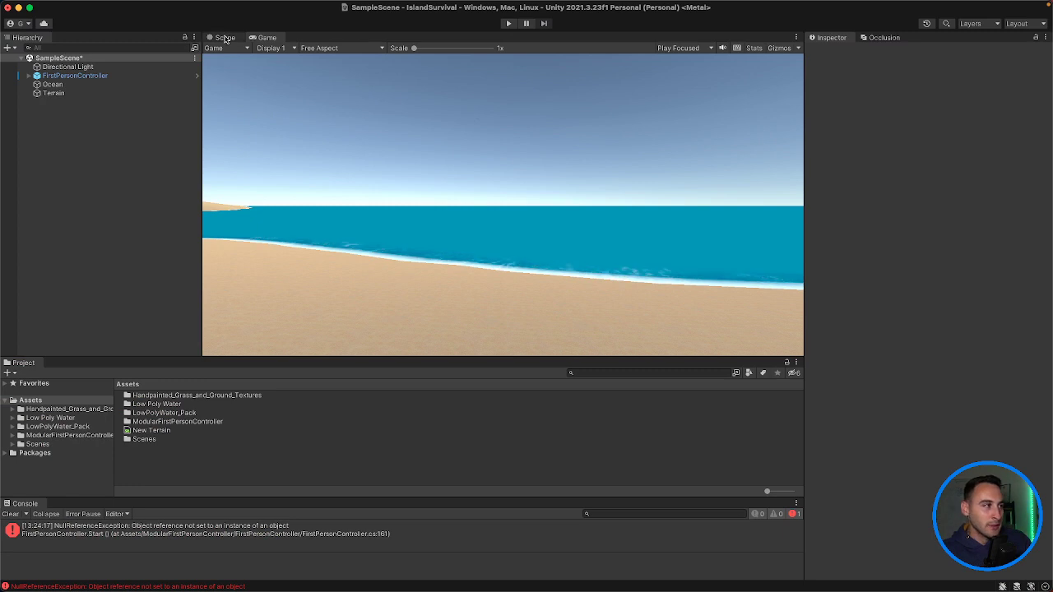
# Step: Examine the three islands and the surrounding ocean in the Scene view and return to the Game view
pyautogui.click(225, 38)
pyautogui.scroll(3, 420, 145)
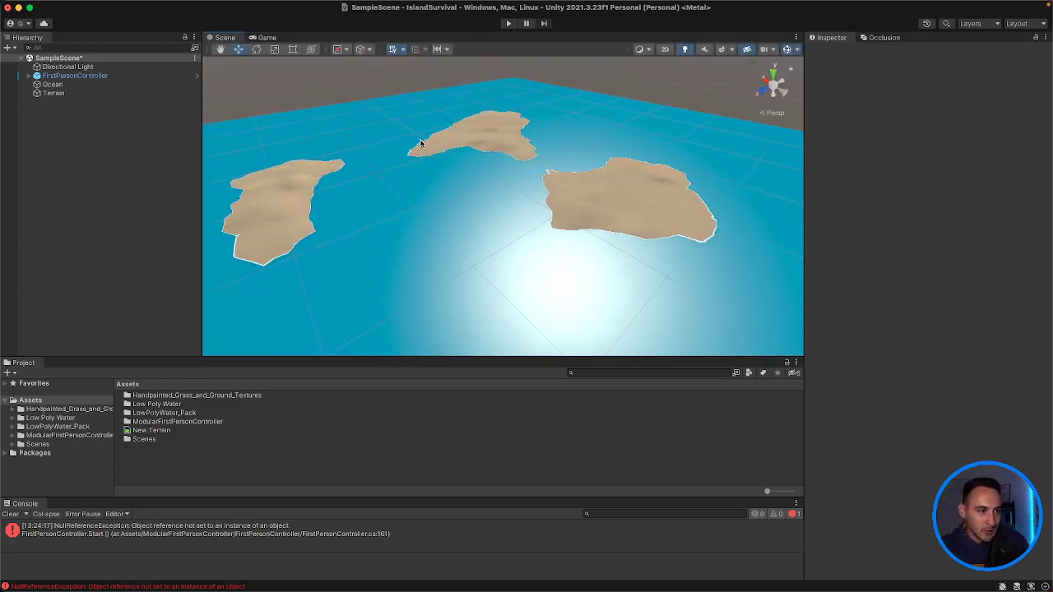
pyautogui.scroll(-1, 420, 144)
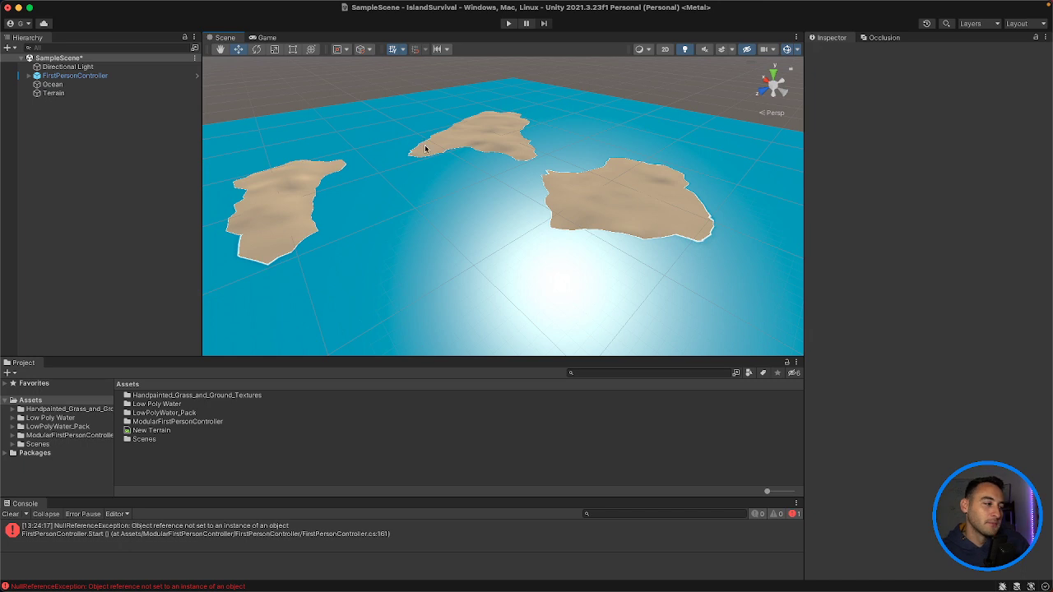
pyautogui.click(459, 165)
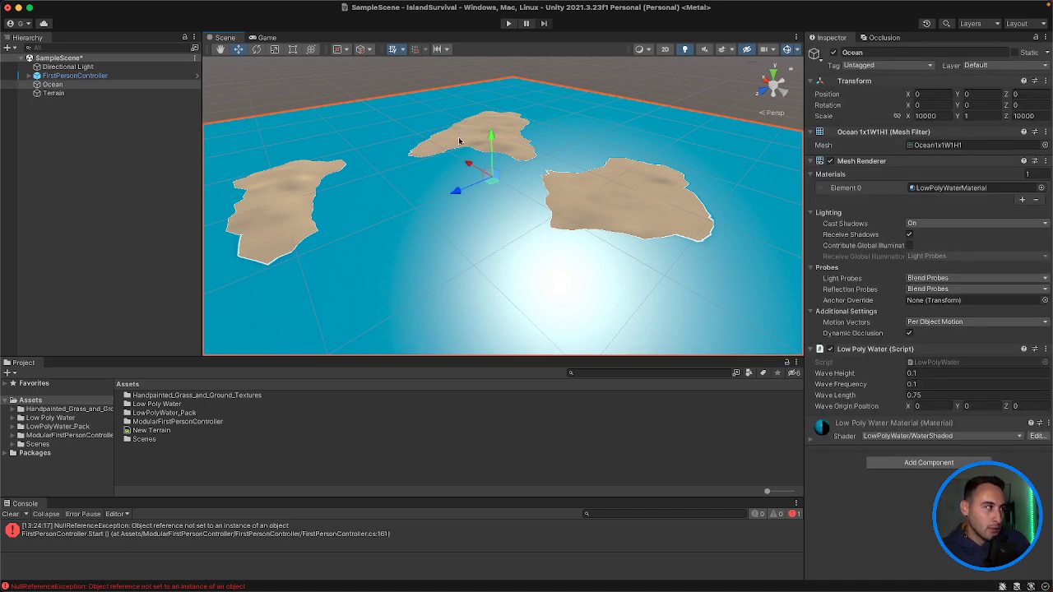
pyautogui.click(109, 135)
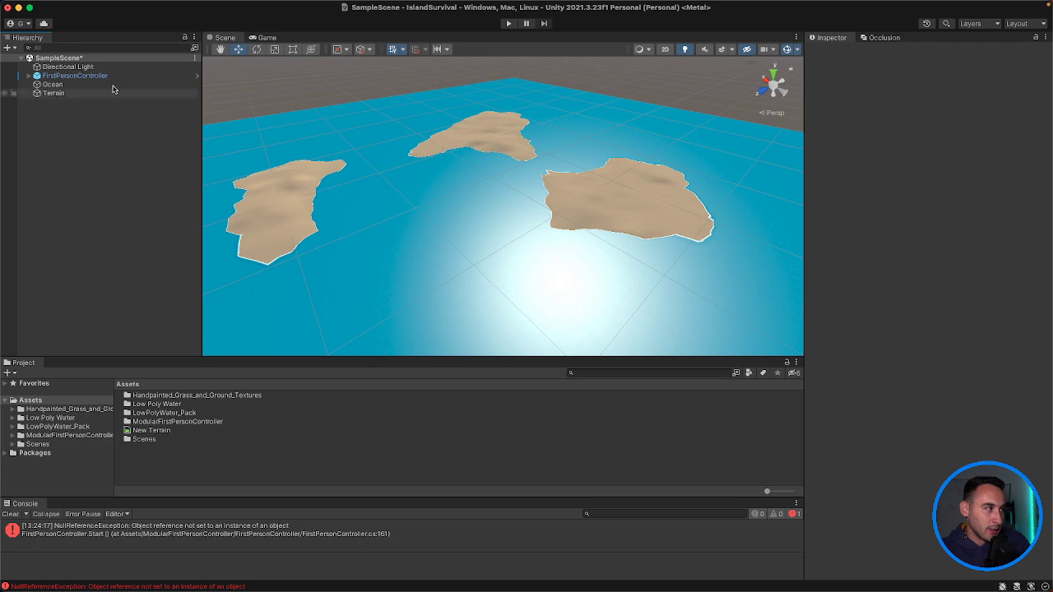
pyautogui.click(274, 38)
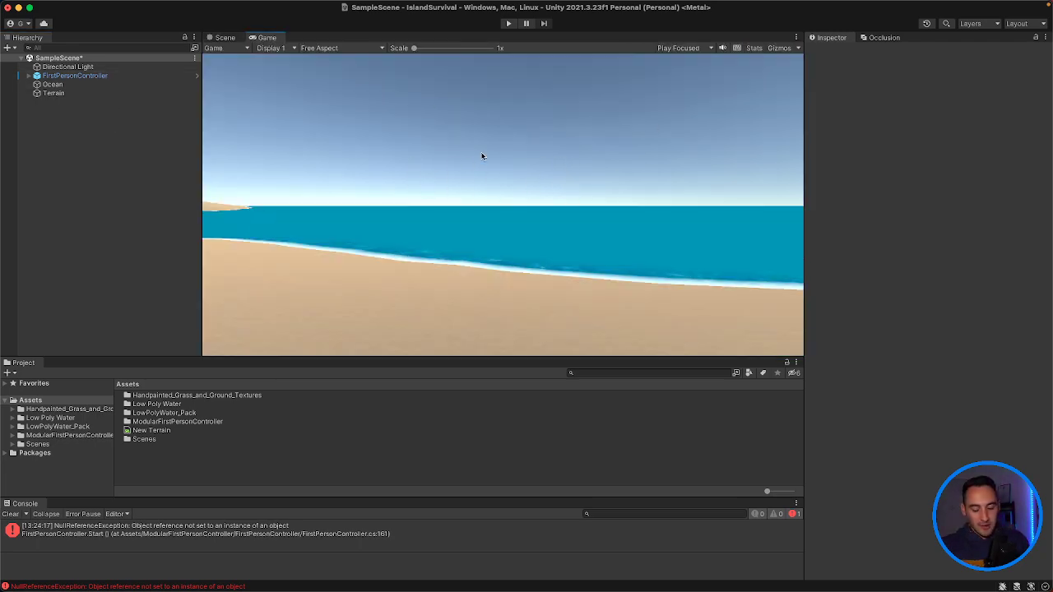
# Step: Switch to the browser and review the LowPoly Water package's name and price on its Unity Asset Store page
pyautogui.hotkey('ctrl', 'Up')
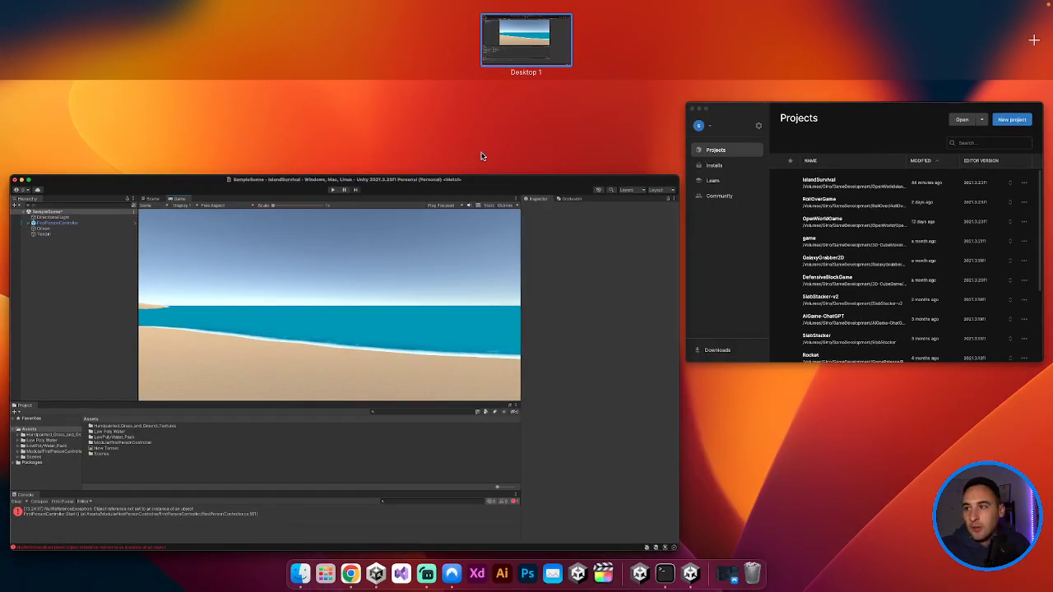
pyautogui.hotkey('ctrl', 'Up')
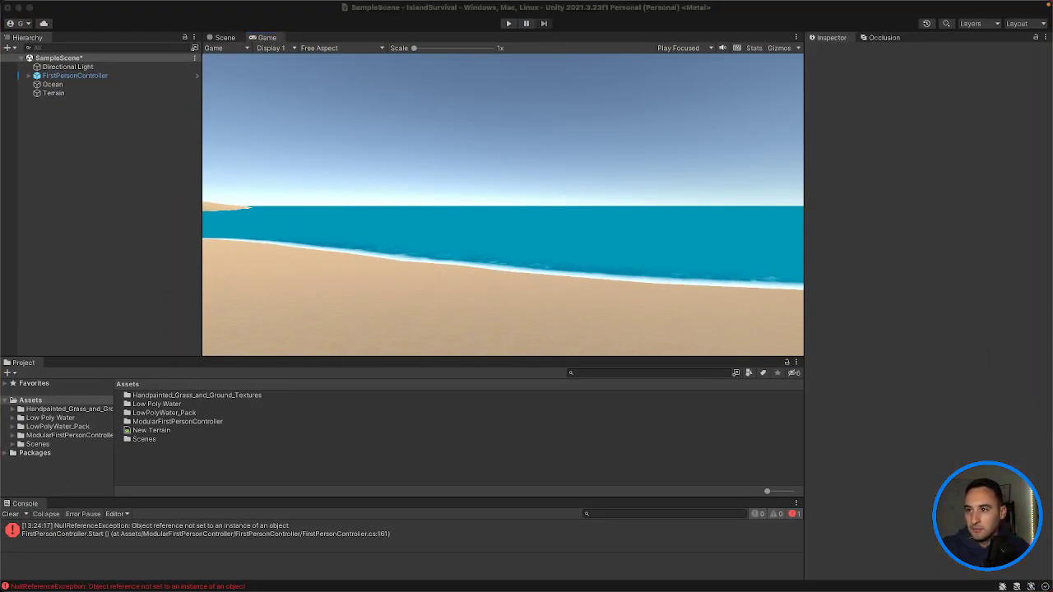
pyautogui.moveTo(1052, 455); pyautogui.dragTo(442, 125)
pyautogui.click(162, 120)
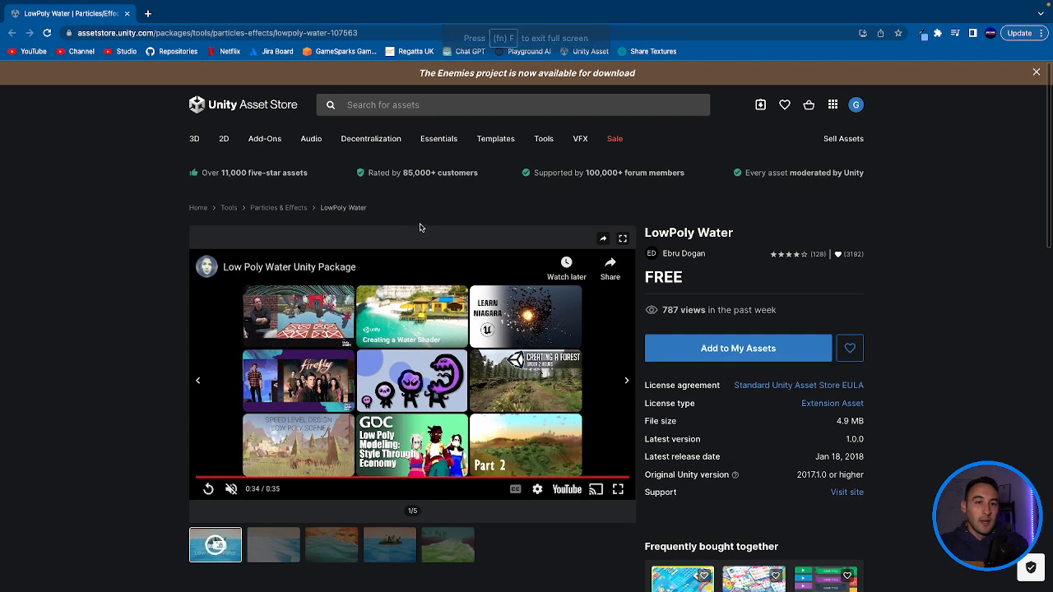
pyautogui.tripleClick(699, 233)
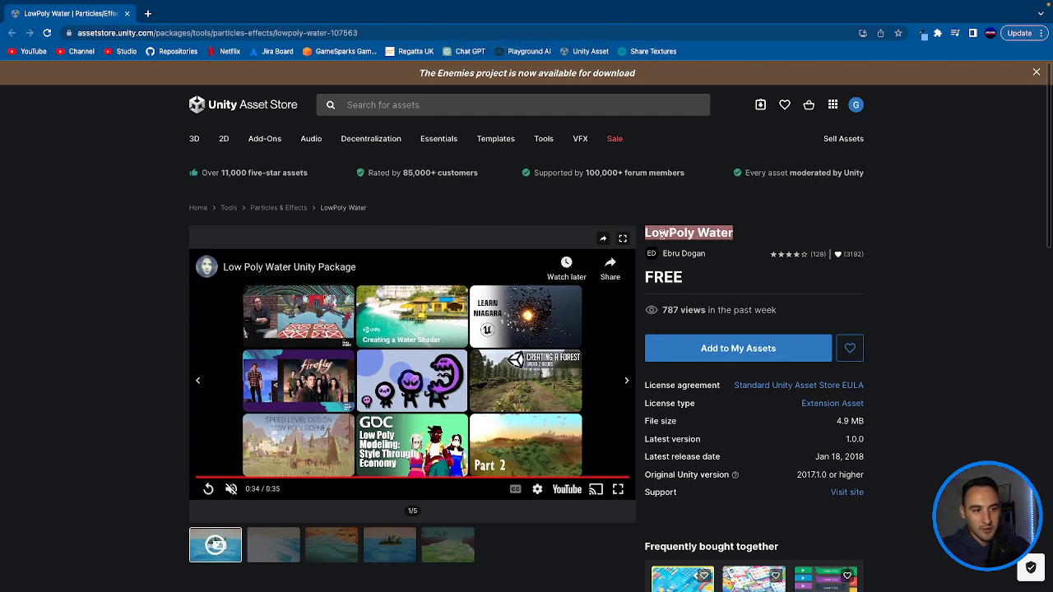
pyautogui.click(676, 276)
pyautogui.doubleClick(674, 276)
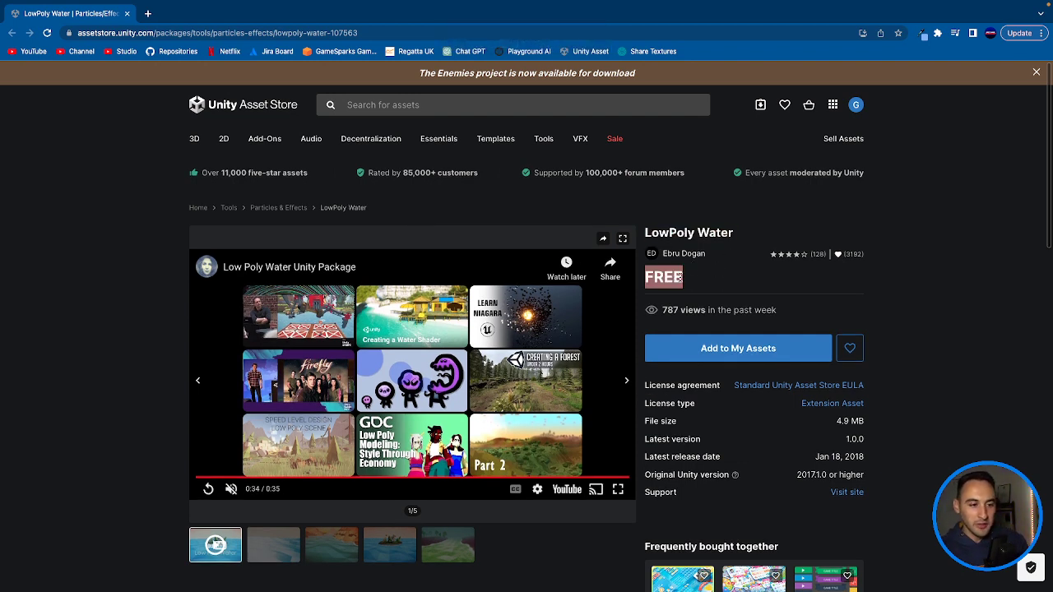
pyautogui.scroll(-2, 717, 278)
pyautogui.click(588, 406)
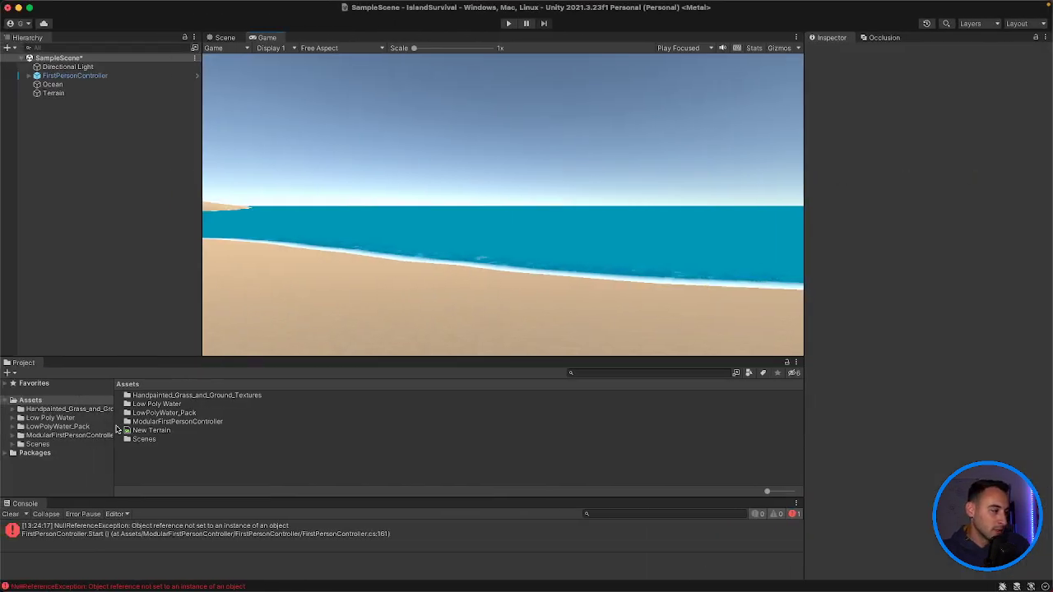
# Step: Compare the contents of the Low Poly Water and LowPolyWater_Pack asset folders in the Unity project
pyautogui.click(80, 427)
pyautogui.click(77, 419)
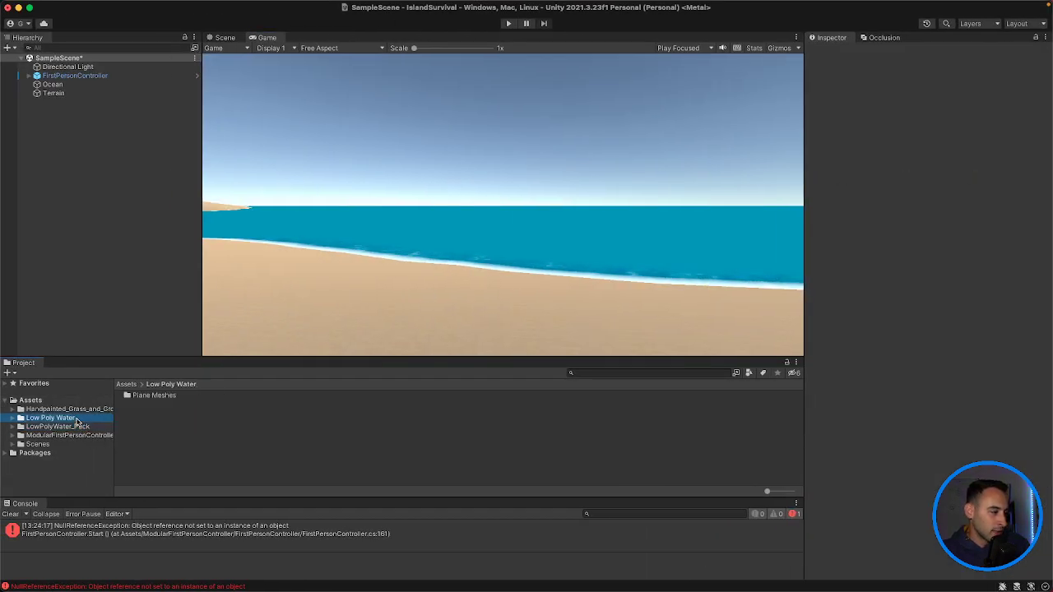
pyautogui.click(78, 426)
pyautogui.click(79, 419)
pyautogui.click(80, 426)
pyautogui.click(81, 420)
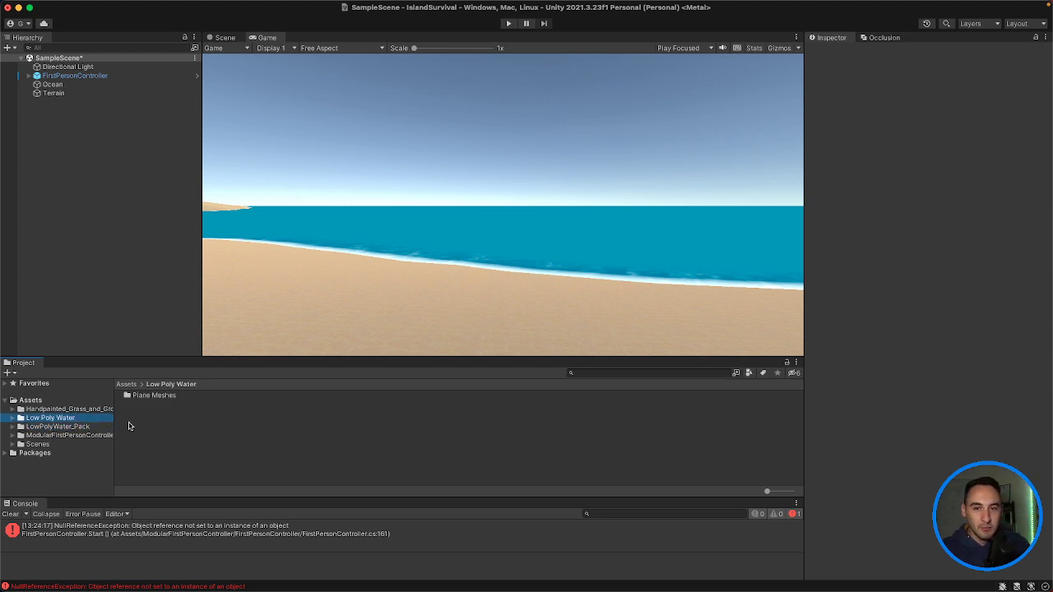
pyautogui.click(127, 295)
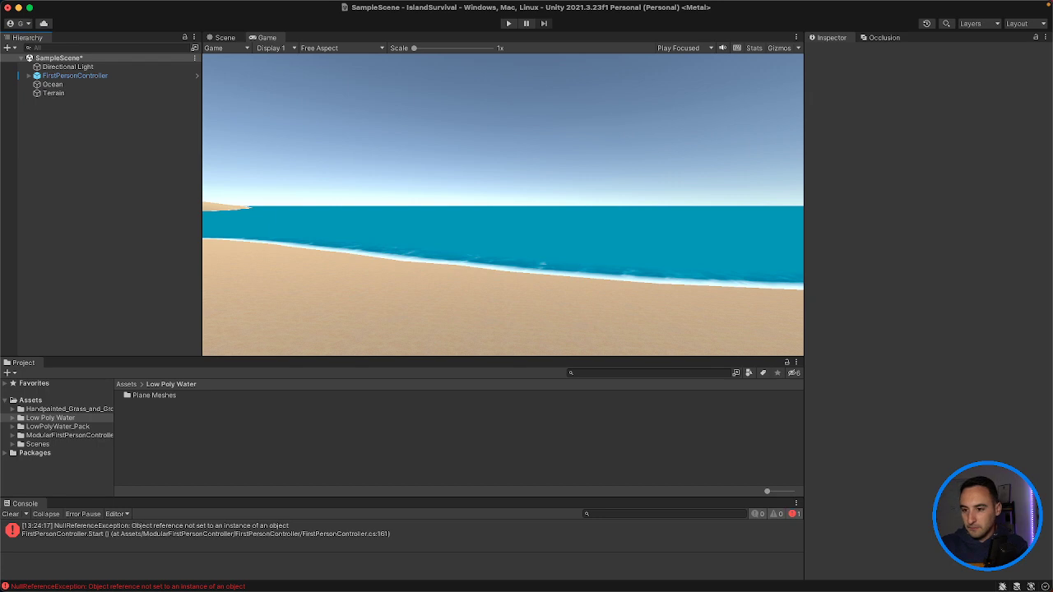
# Step: Review the LowPoly Water plane generator's settings and close it without creating a plane
pyautogui.click(86, 160)
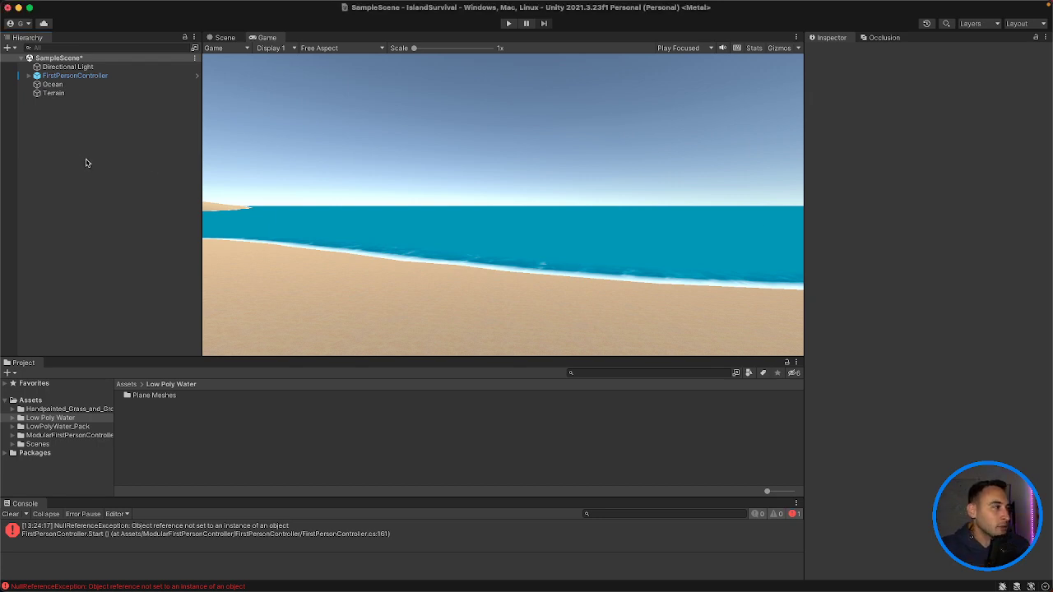
pyautogui.click(173, 6)
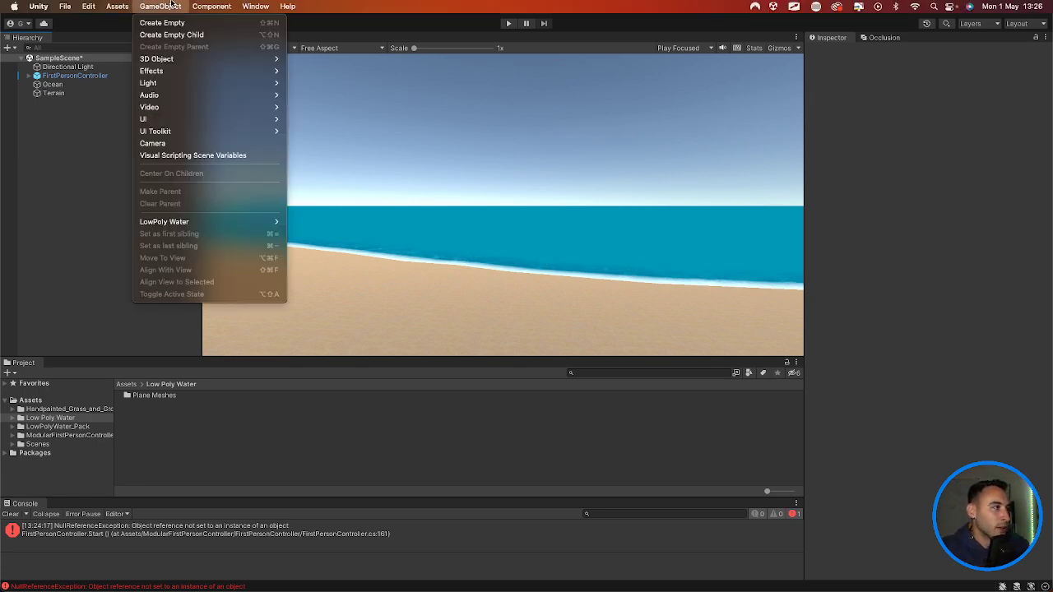
pyautogui.moveTo(175, 224)
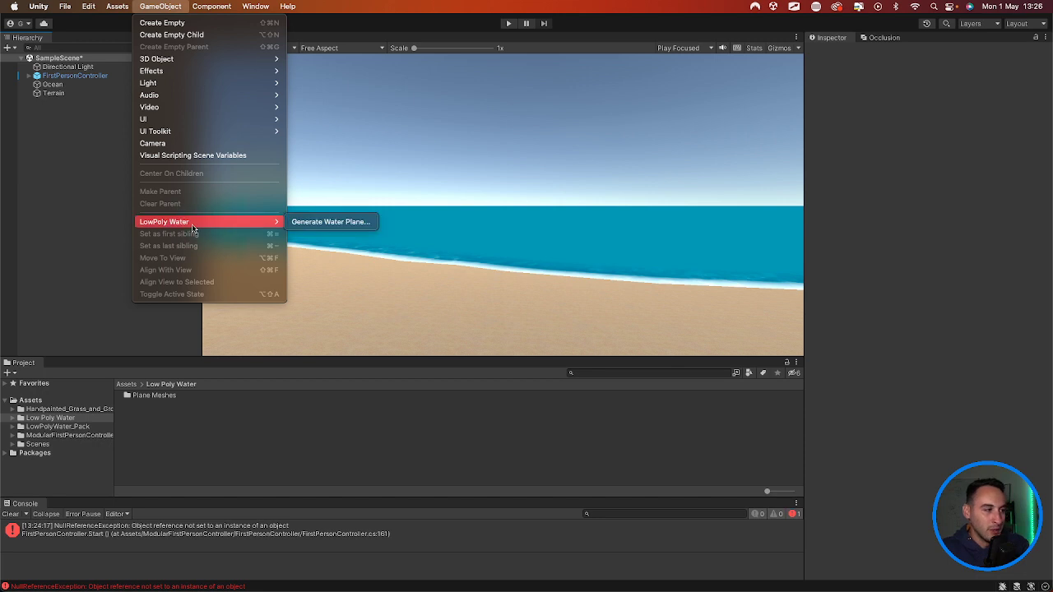
pyautogui.click(327, 225)
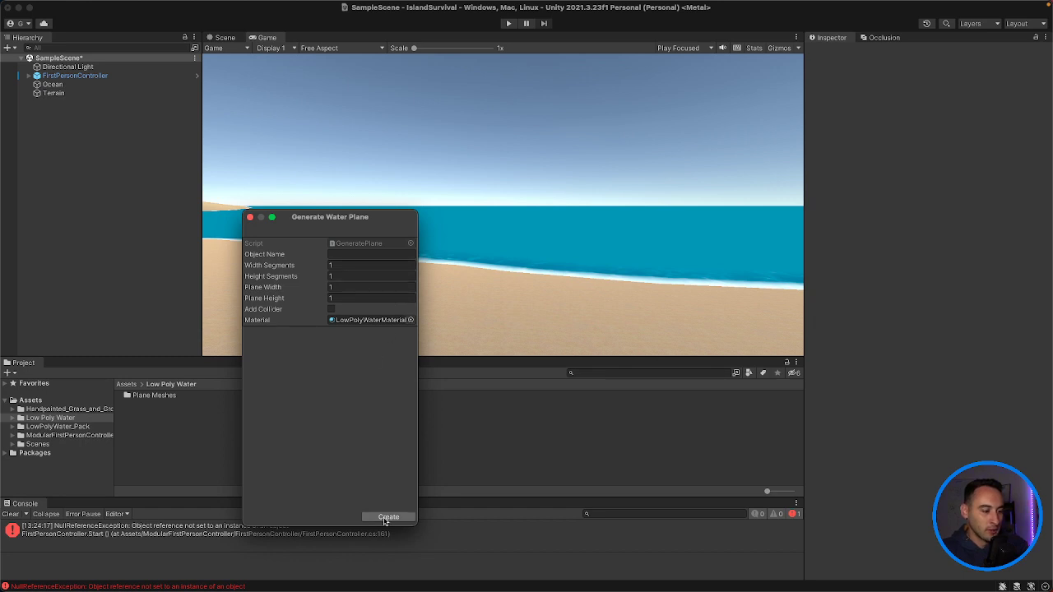
pyautogui.click(251, 217)
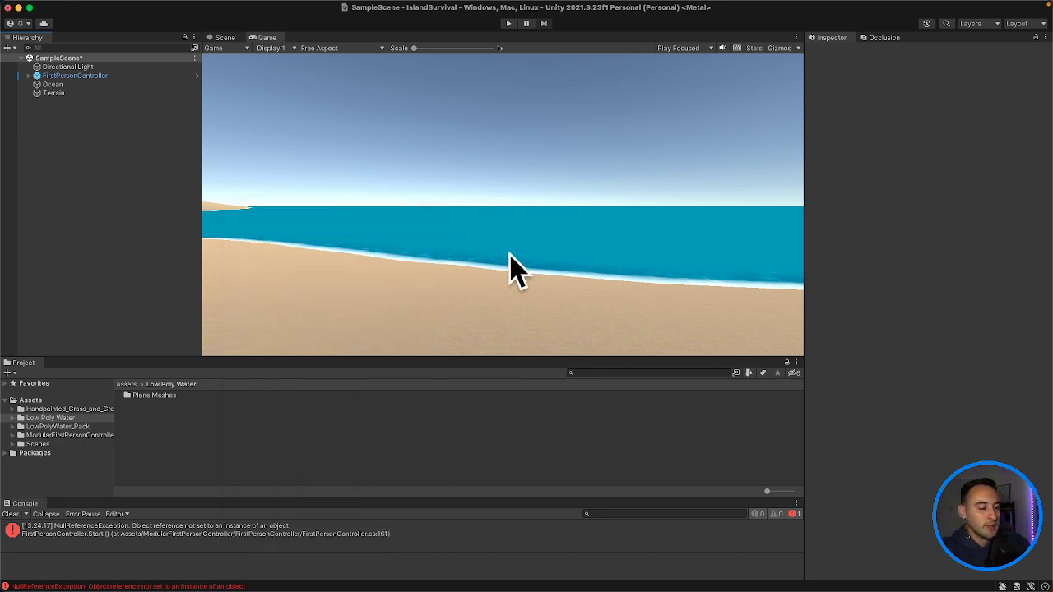
# Step: Inspect the Ocean object's components and the materials available for its mesh renderer, keeping the assigned one
pyautogui.click(56, 85)
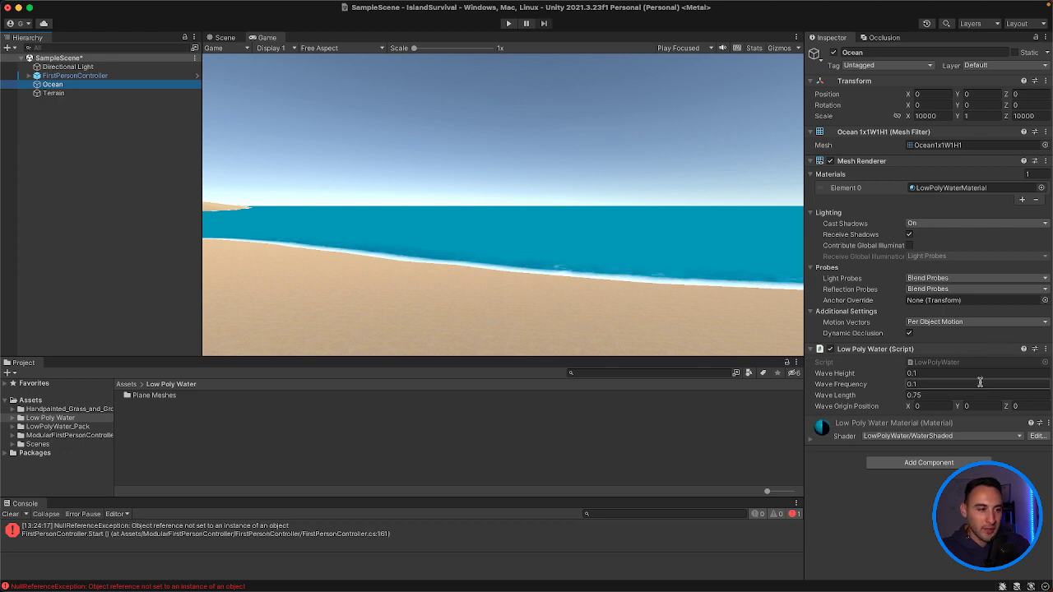
pyautogui.click(1040, 187)
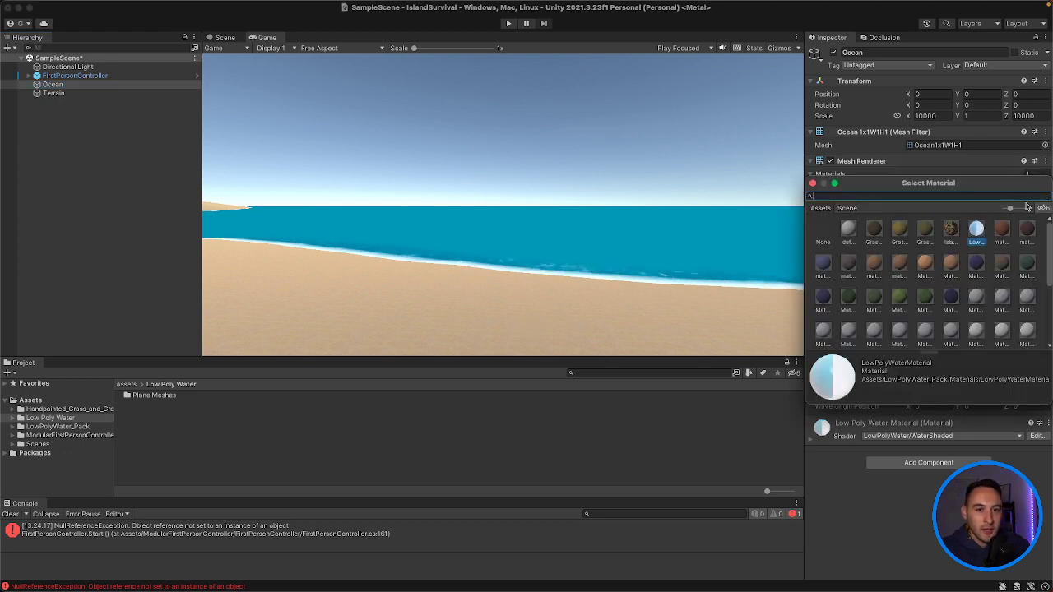
pyautogui.click(812, 183)
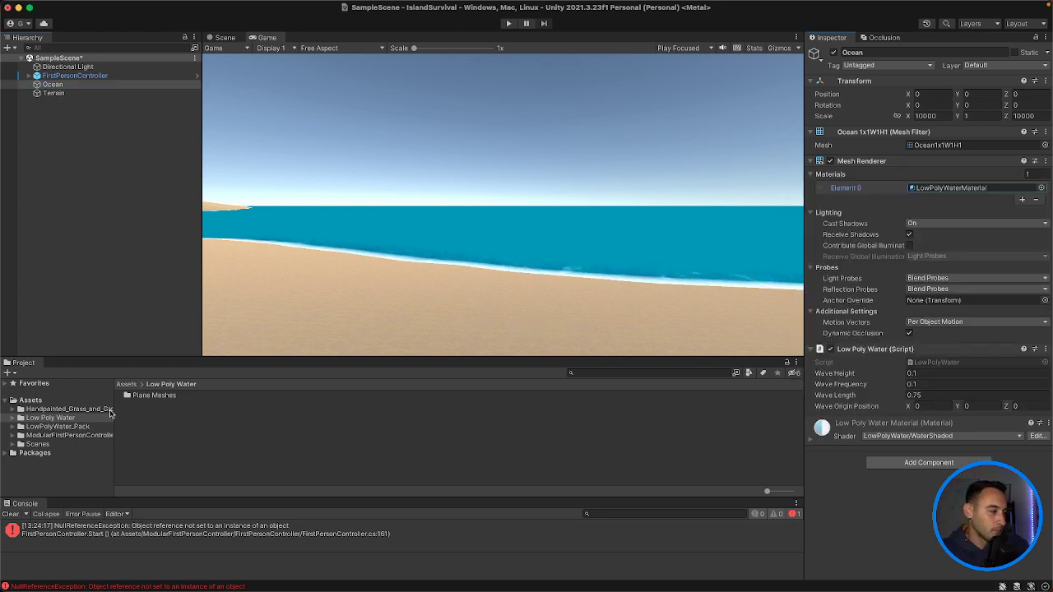
# Step: Inspect the Ocean1x1W1H1 plane mesh and the settings of LowPolyWaterMaterial, including its base color
pyautogui.doubleClick(156, 395)
pyautogui.click(156, 397)
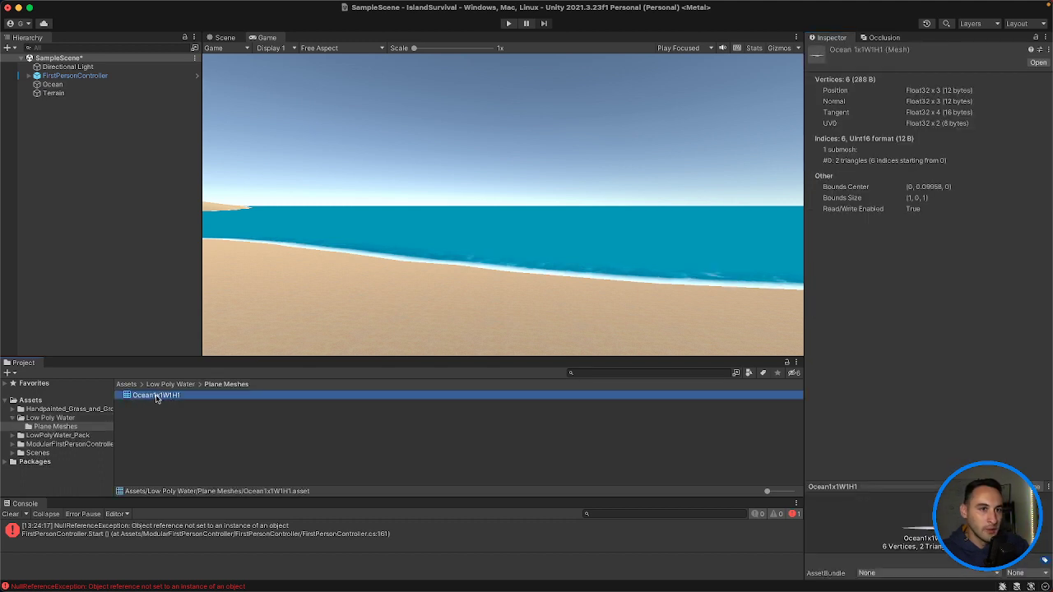
pyautogui.click(57, 436)
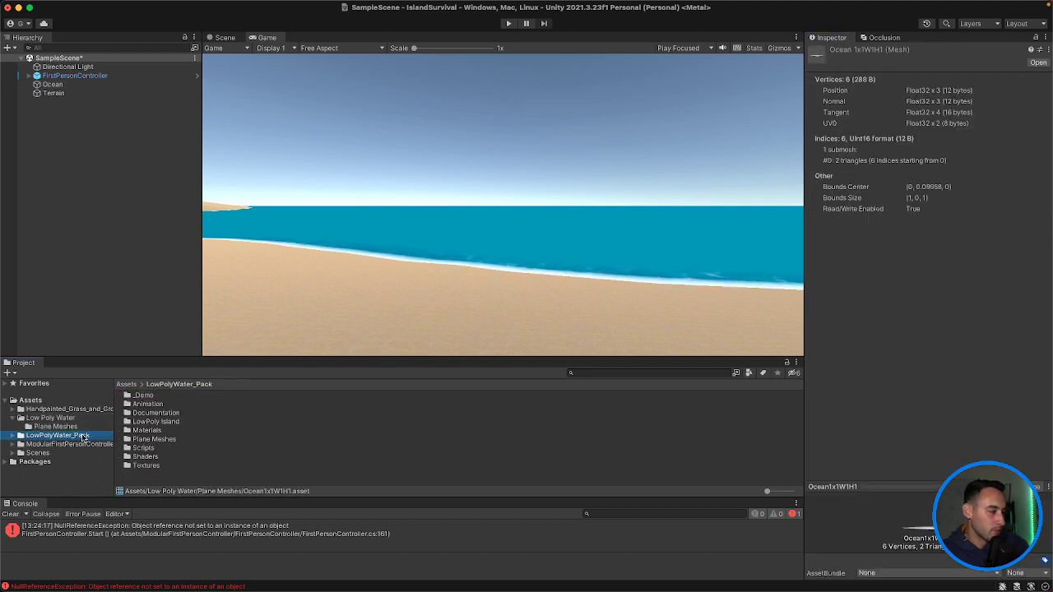
pyautogui.doubleClick(152, 431)
pyautogui.click(166, 397)
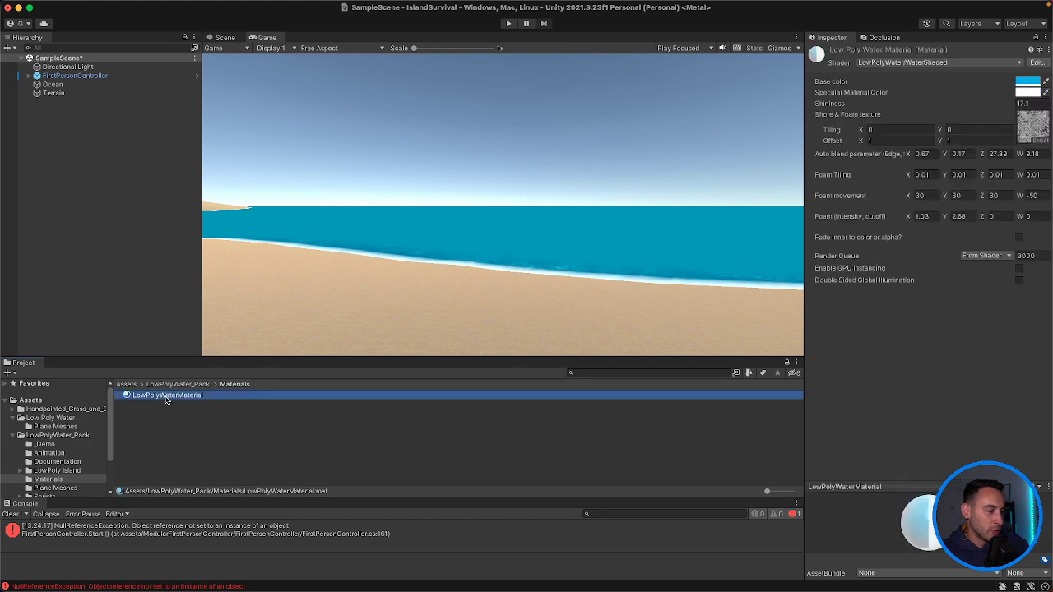
pyautogui.click(1027, 81)
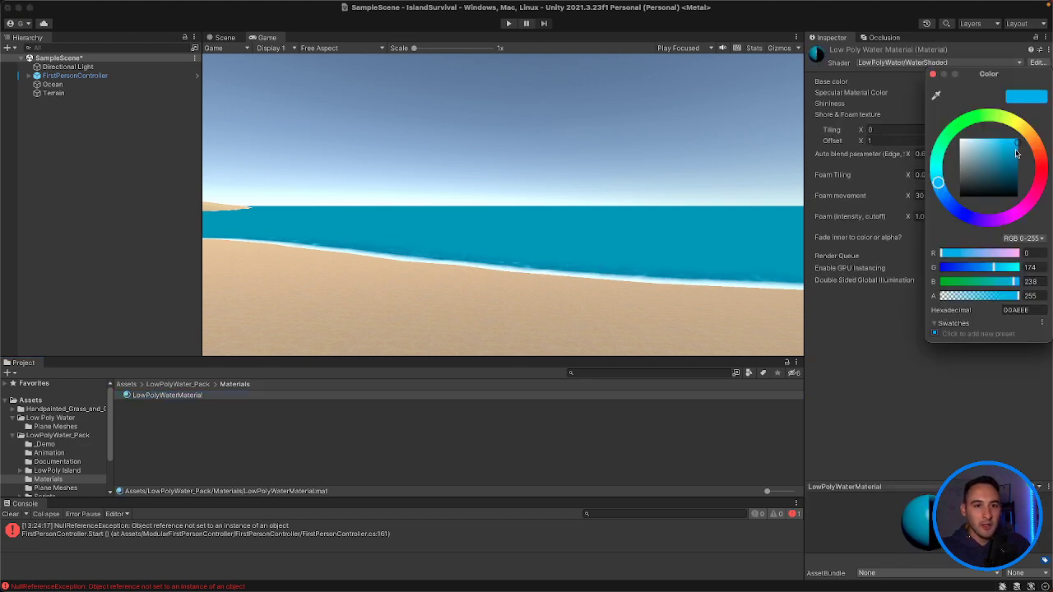
pyautogui.click(933, 75)
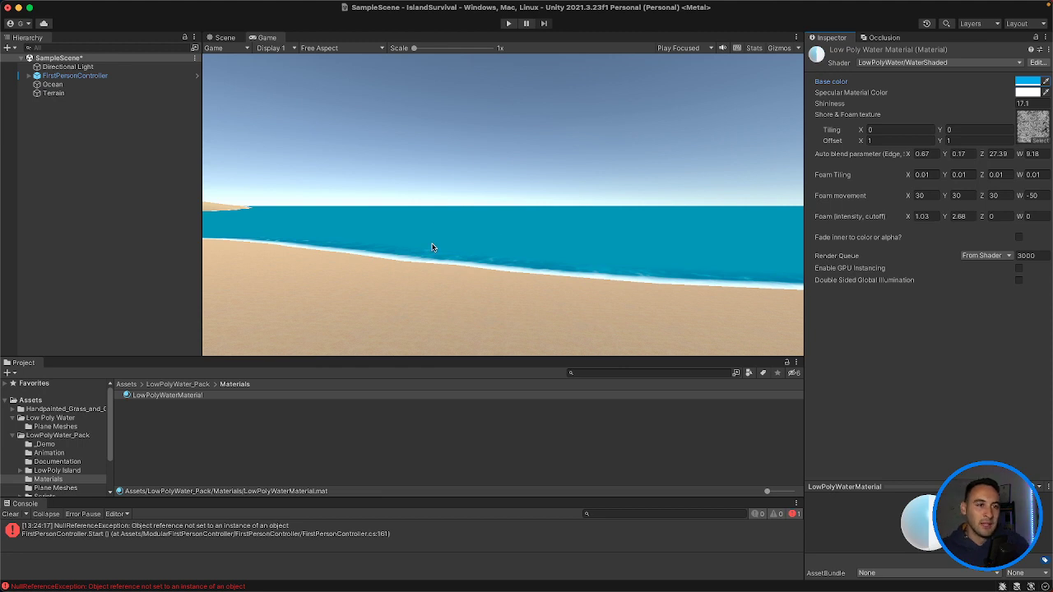
# Step: Check the islands in the Scene view and play-test walking along the shoreline, stopping the run at the end
pyautogui.click(130, 172)
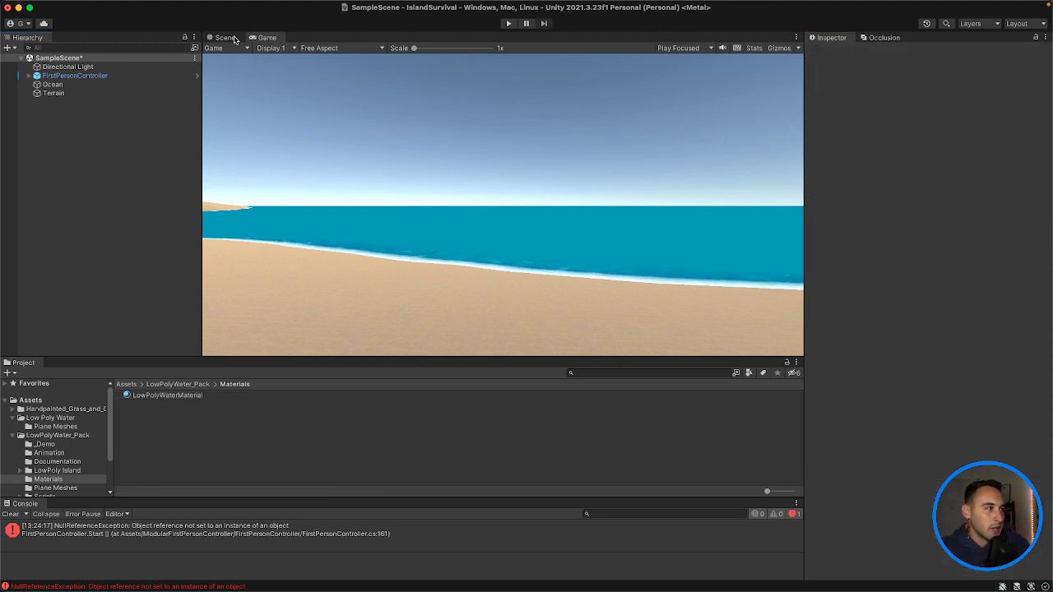
pyautogui.click(233, 37)
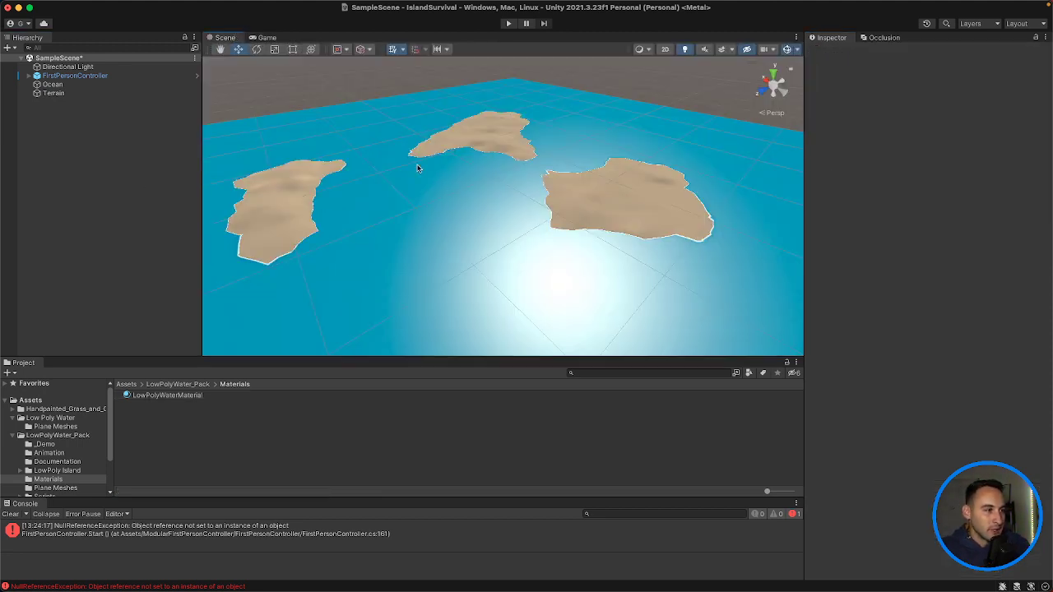
pyautogui.click(267, 38)
pyautogui.click(509, 23)
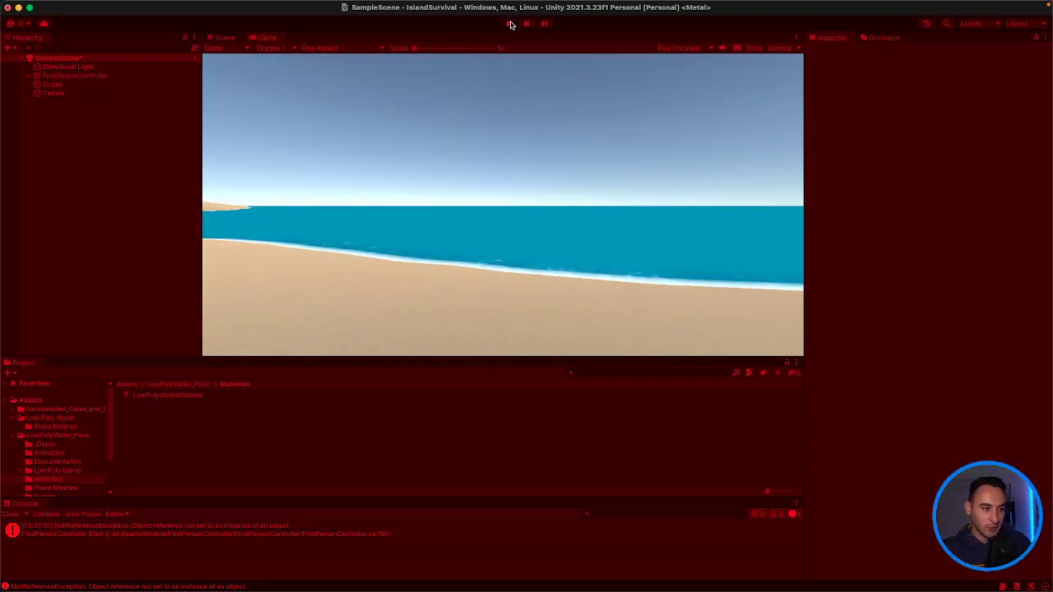
pyautogui.press('w')
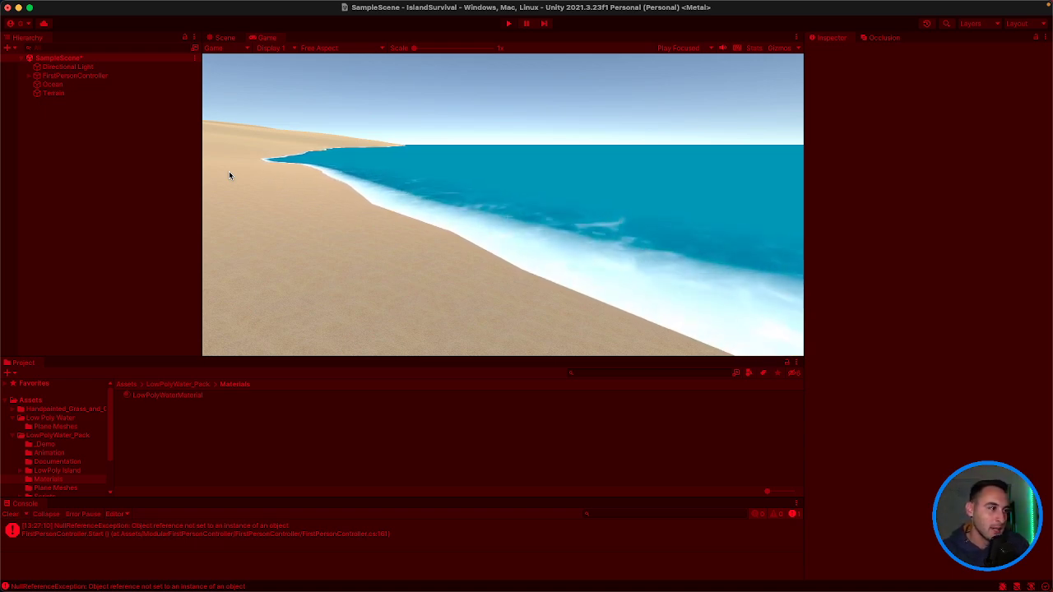
pyautogui.click(509, 24)
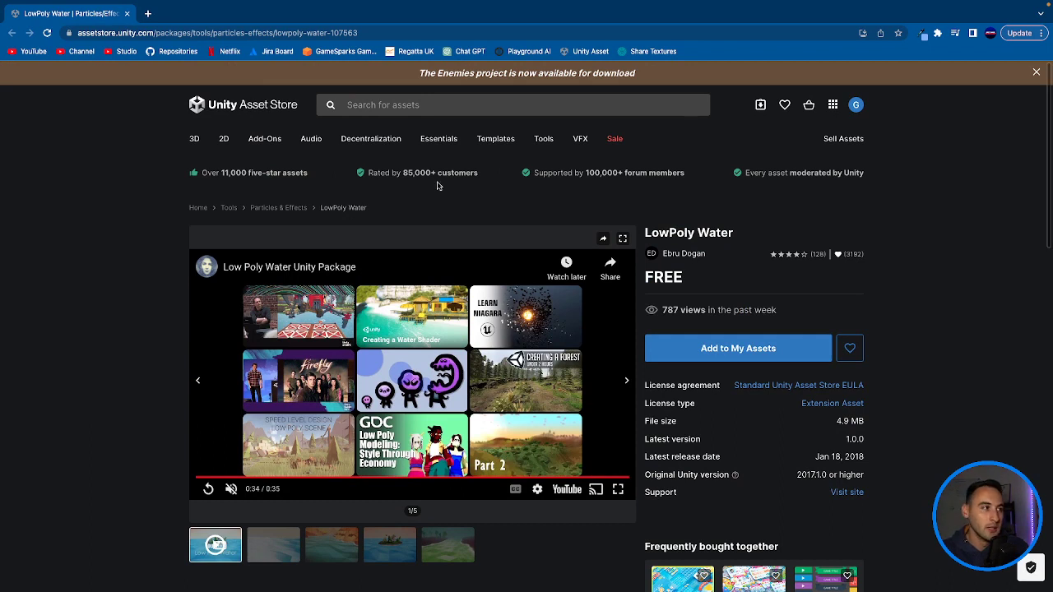
# Step: Search the Asset Store for "skybox", refine it to "skybox low pol", and look through the results
pyautogui.click(417, 106)
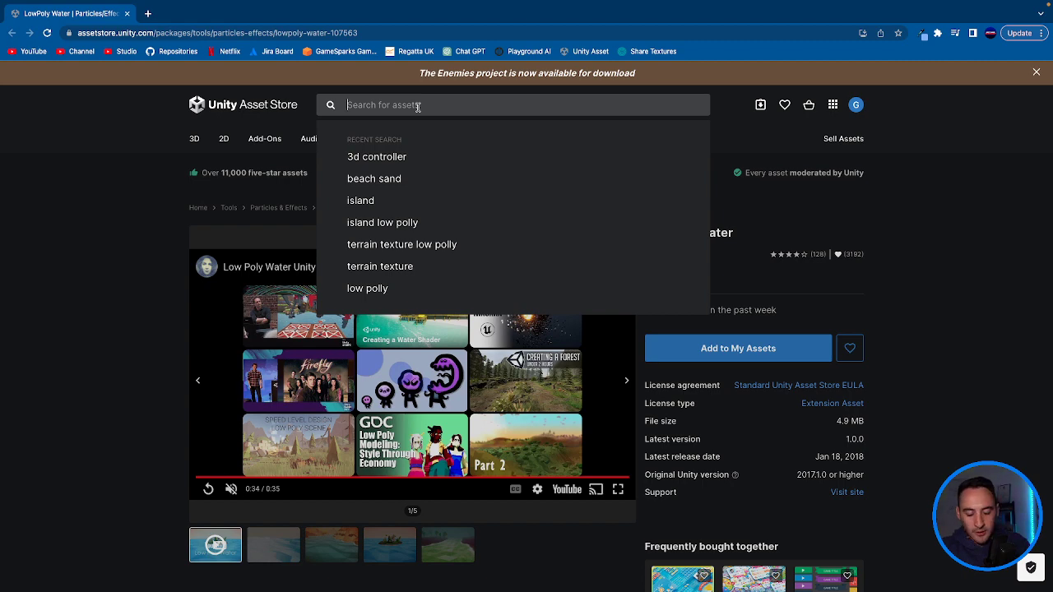
pyautogui.write('skybox')
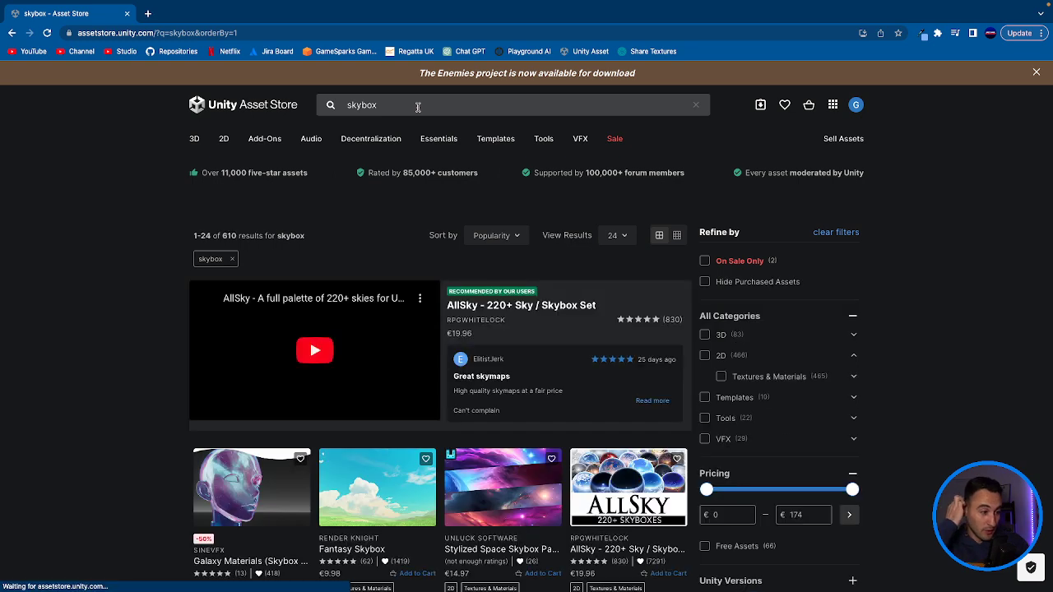
pyautogui.click(418, 107)
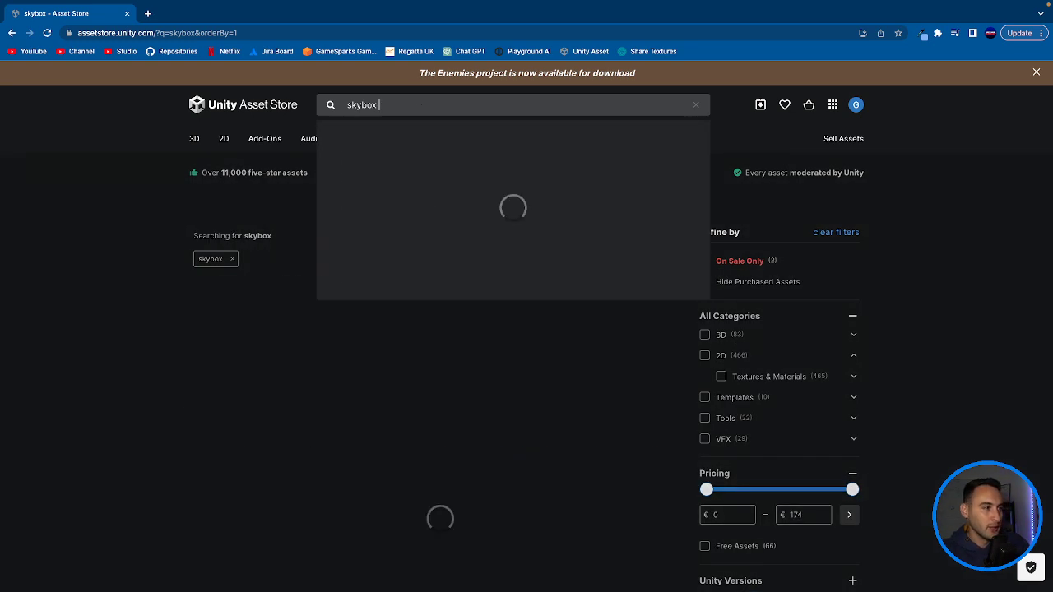
pyautogui.write('low pol')
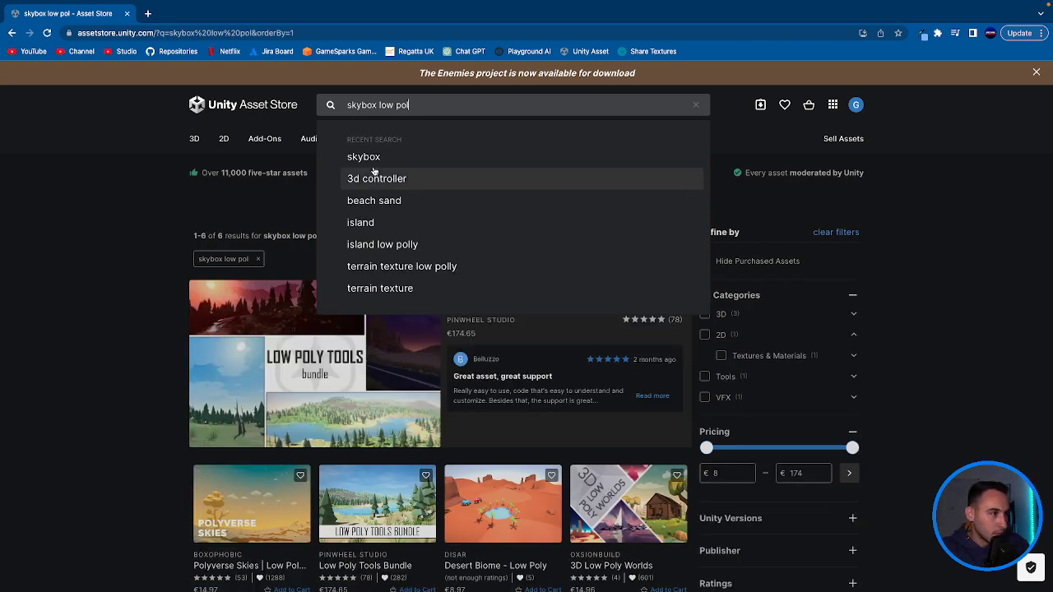
pyautogui.click(136, 359)
pyautogui.scroll(-2, 138, 362)
pyautogui.scroll(-1, 139, 362)
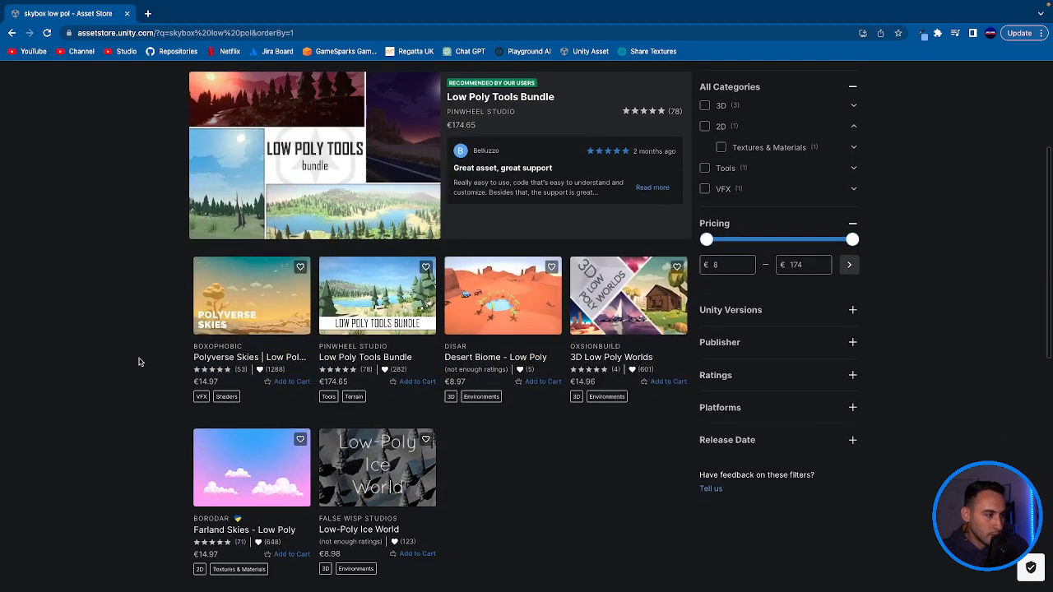
pyautogui.scroll(-1, 139, 362)
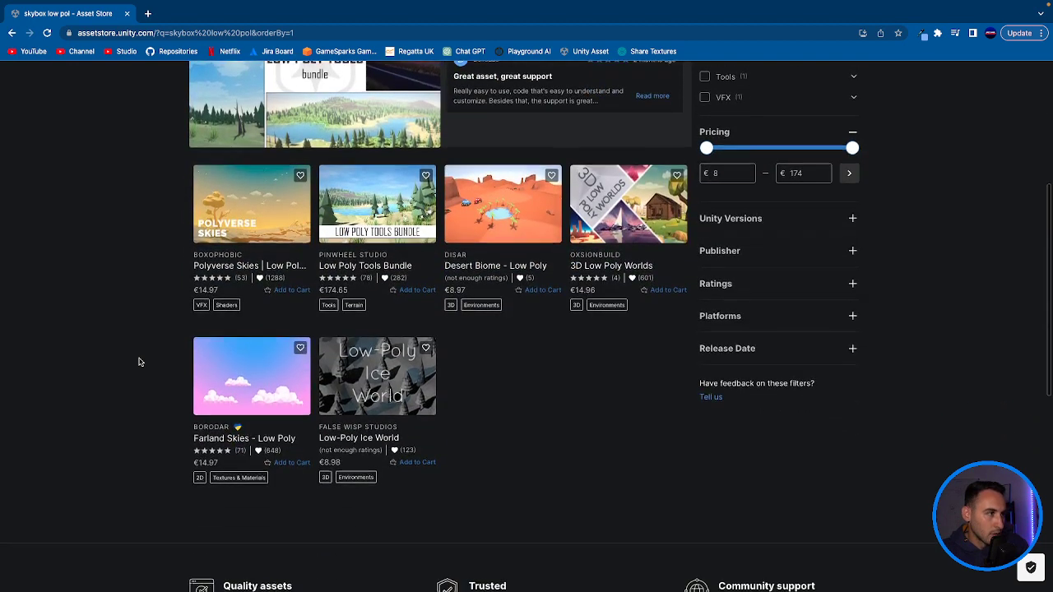
pyautogui.scroll(2, 139, 362)
# Step: Search for "skybox low poly" and look through the preview images of FREE Skybox Extended Shader
pyautogui.click(413, 81)
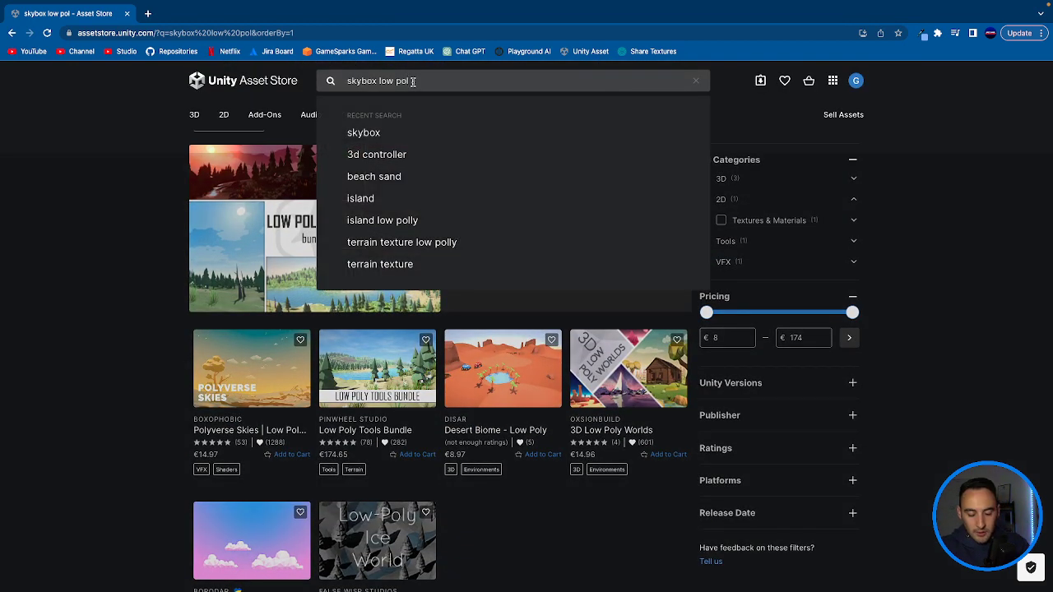
pyautogui.press('Return')
pyautogui.scroll(-3, 73, 251)
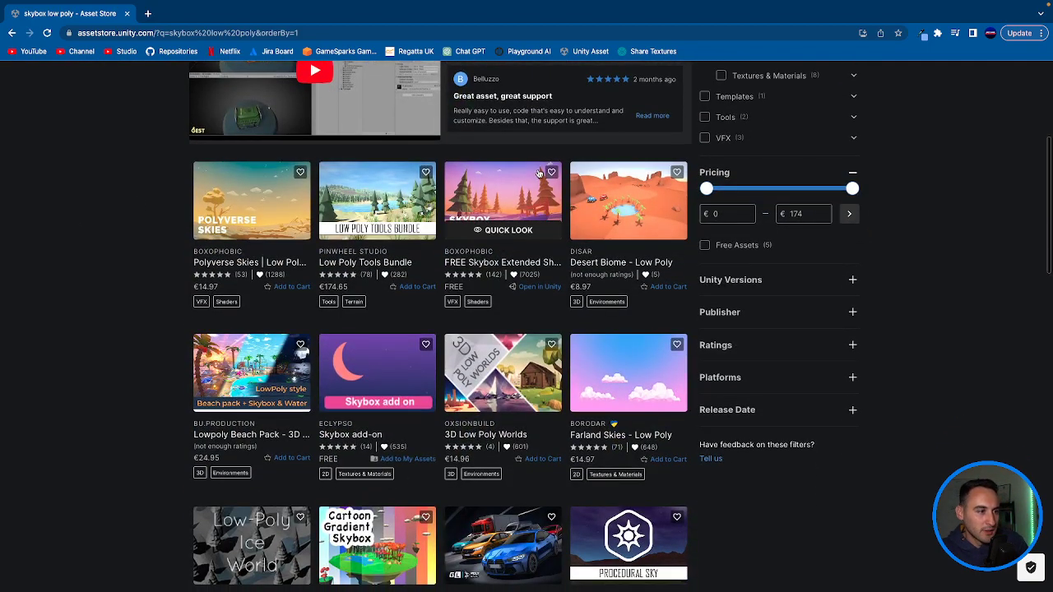
pyautogui.click(497, 233)
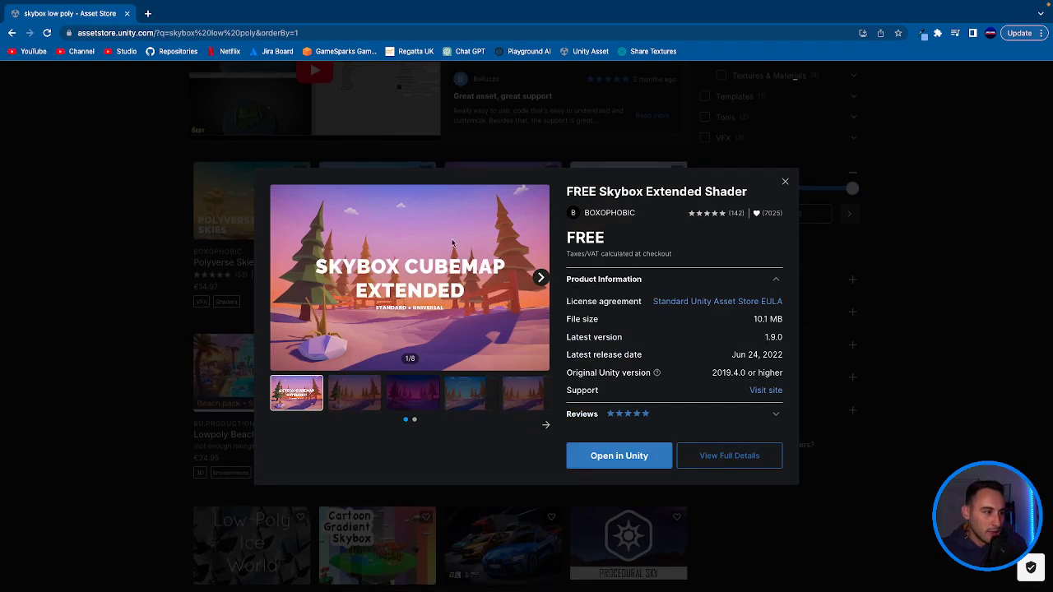
pyautogui.click(359, 404)
pyautogui.click(416, 400)
pyautogui.click(463, 397)
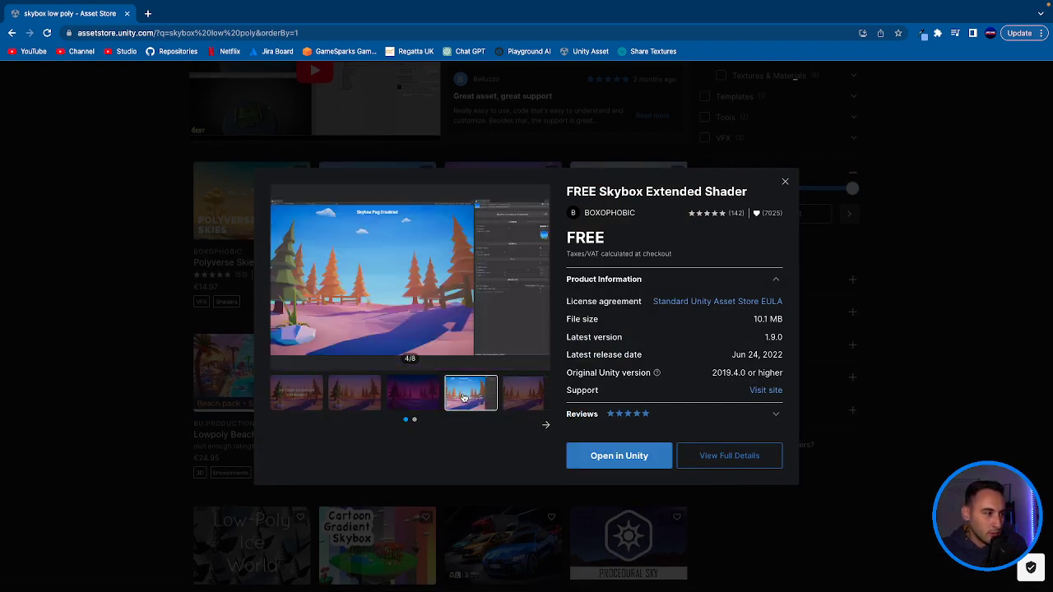
pyautogui.click(518, 394)
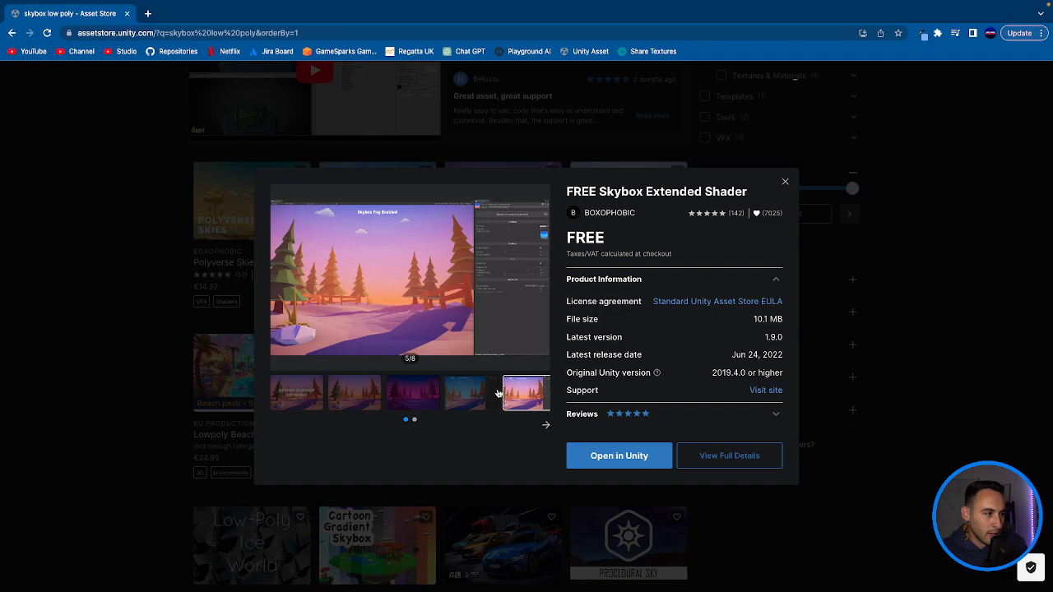
# Step: Switch to Unity for the chosen asset and search My Assets in the Package Manager for "low poly sky box"
pyautogui.click(589, 442)
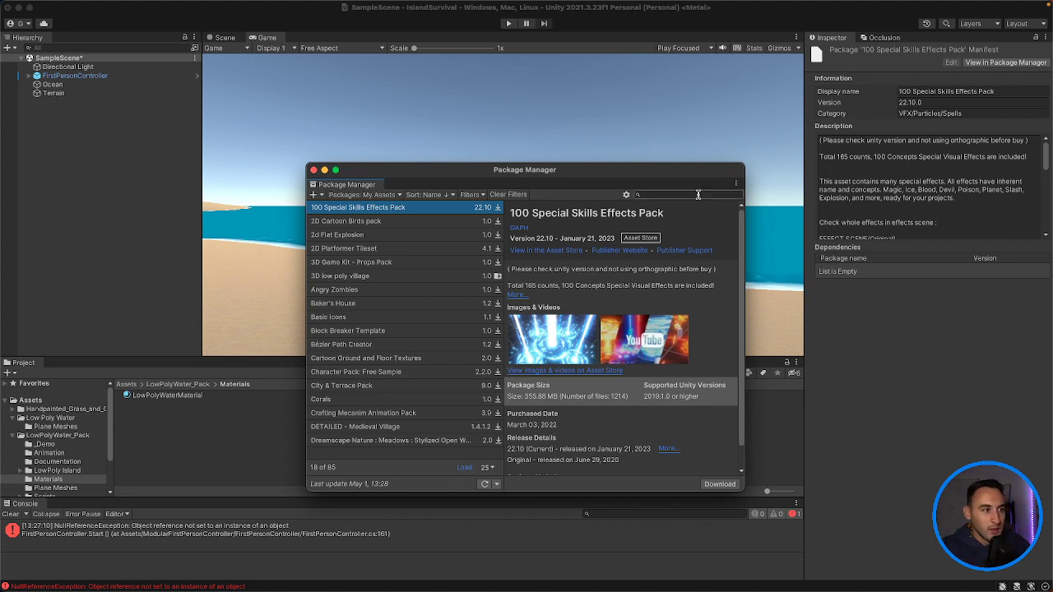
pyautogui.click(313, 170)
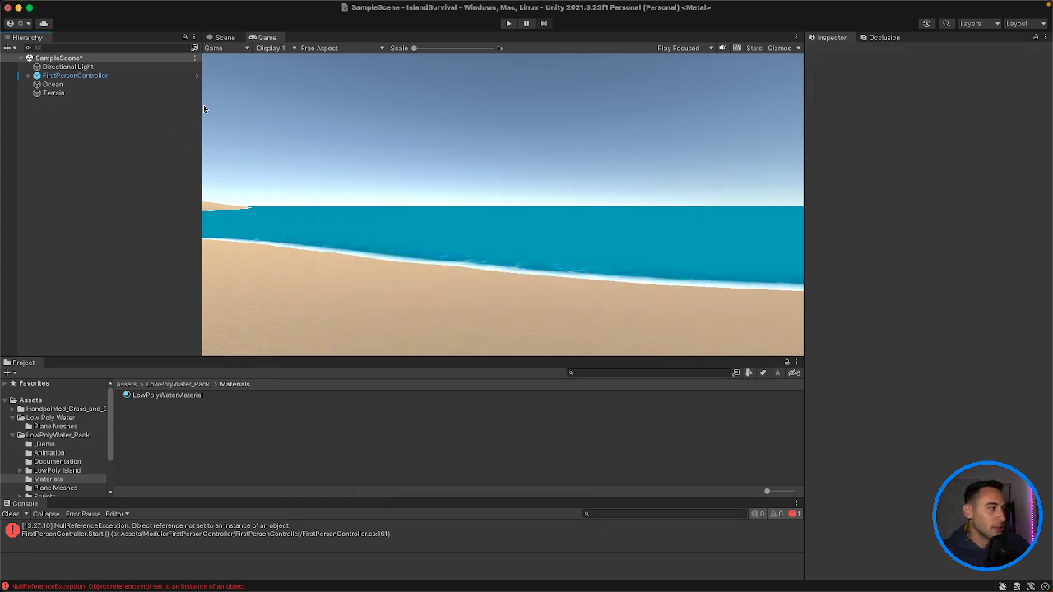
pyautogui.click(255, 6)
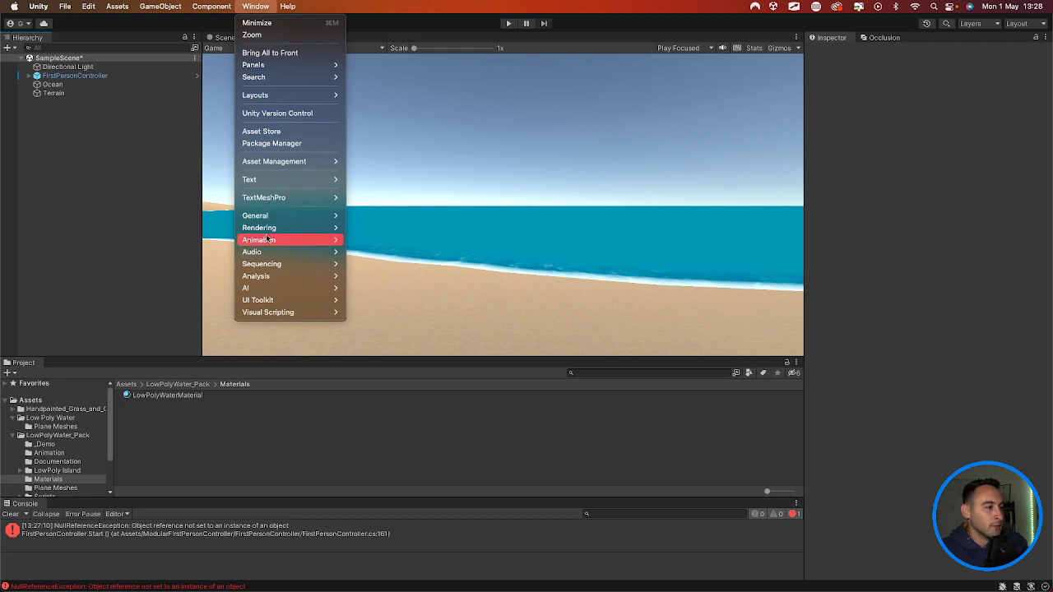
pyautogui.click(276, 143)
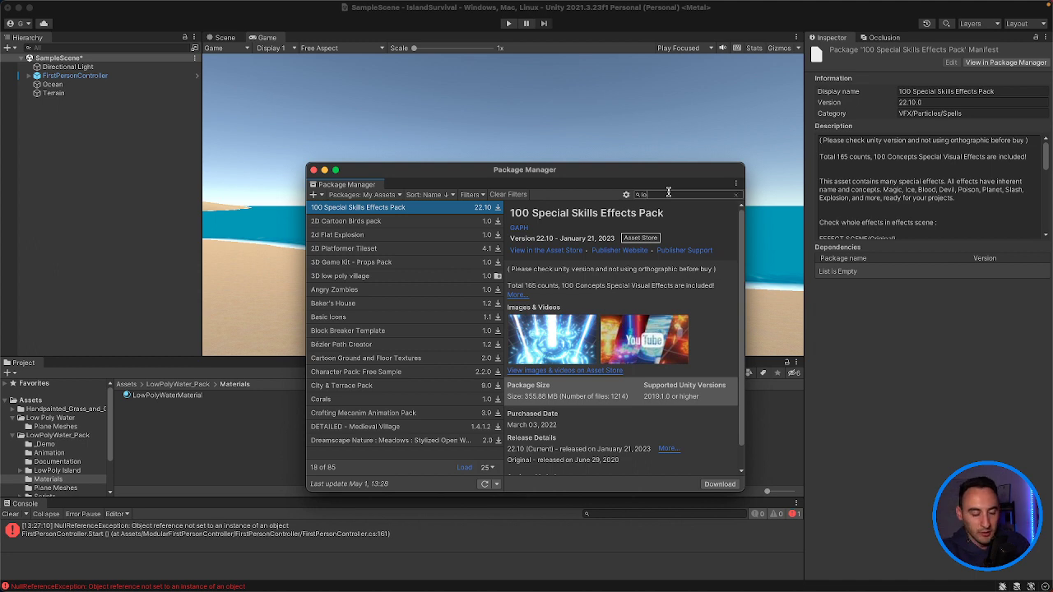
pyautogui.write('ly')
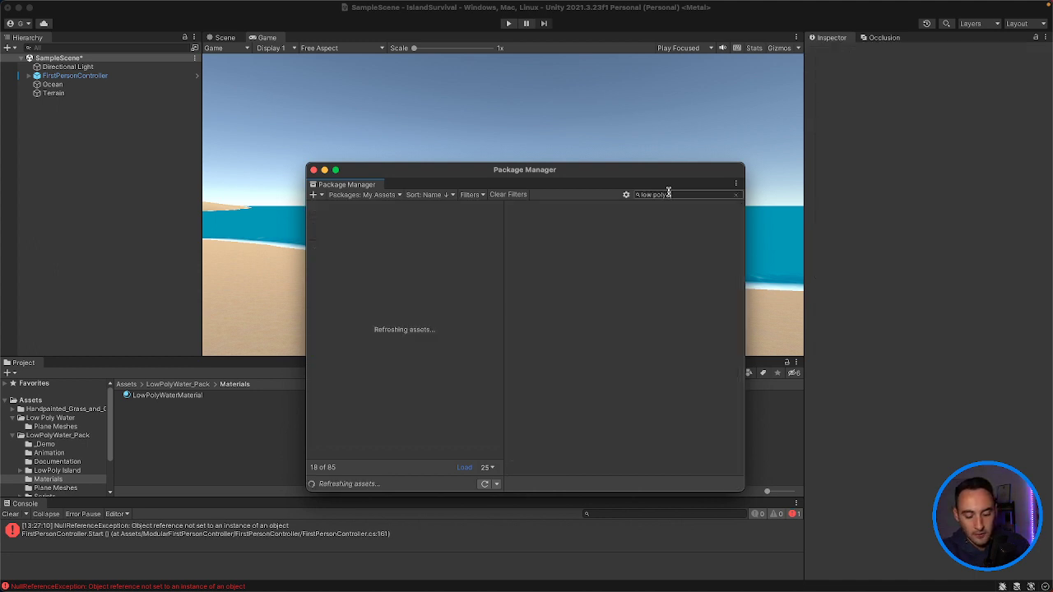
pyautogui.write(' sky box')
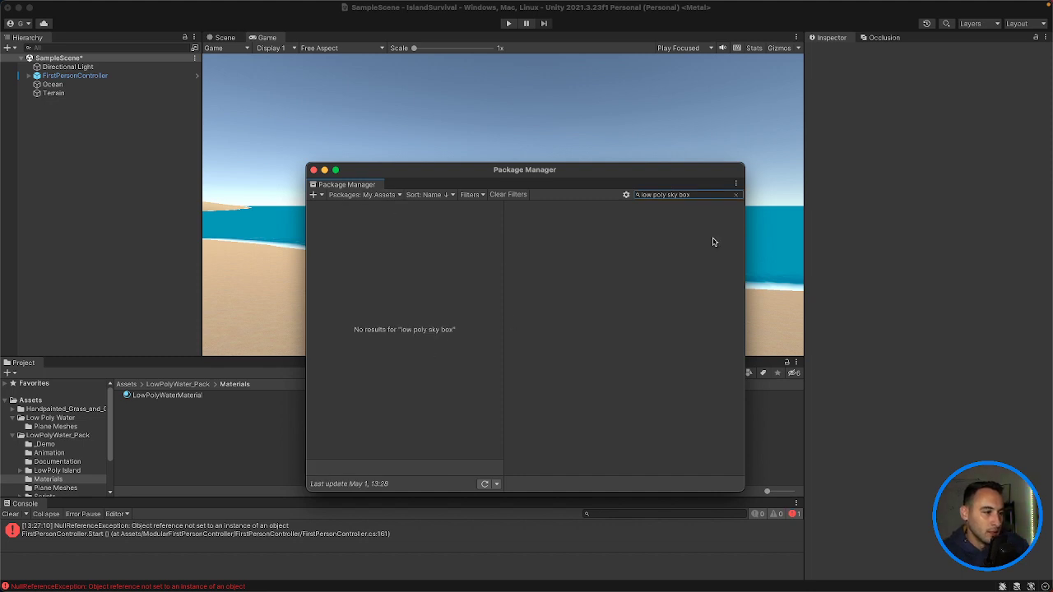
# Step: Shorten the package search to "sky box" and select the FREE Skybox Extended Shader package
pyautogui.doubleClick(663, 195)
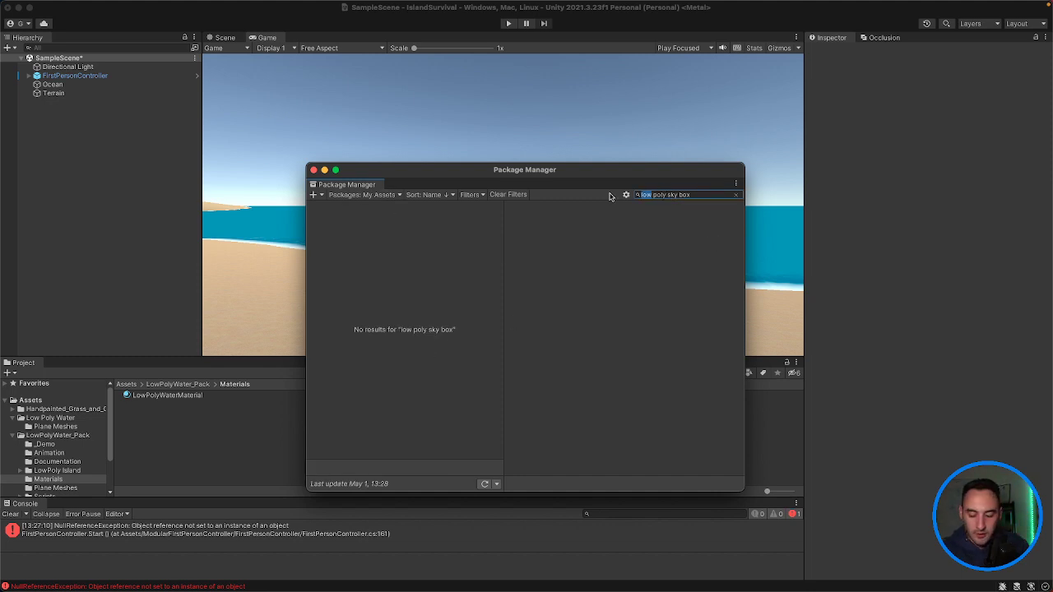
pyautogui.press('Delete')
pyautogui.press('Delete')
pyautogui.press('Delete')
pyautogui.press('Delete')
pyautogui.press('Delete')
pyautogui.press('Delete')
pyautogui.press('Delete')
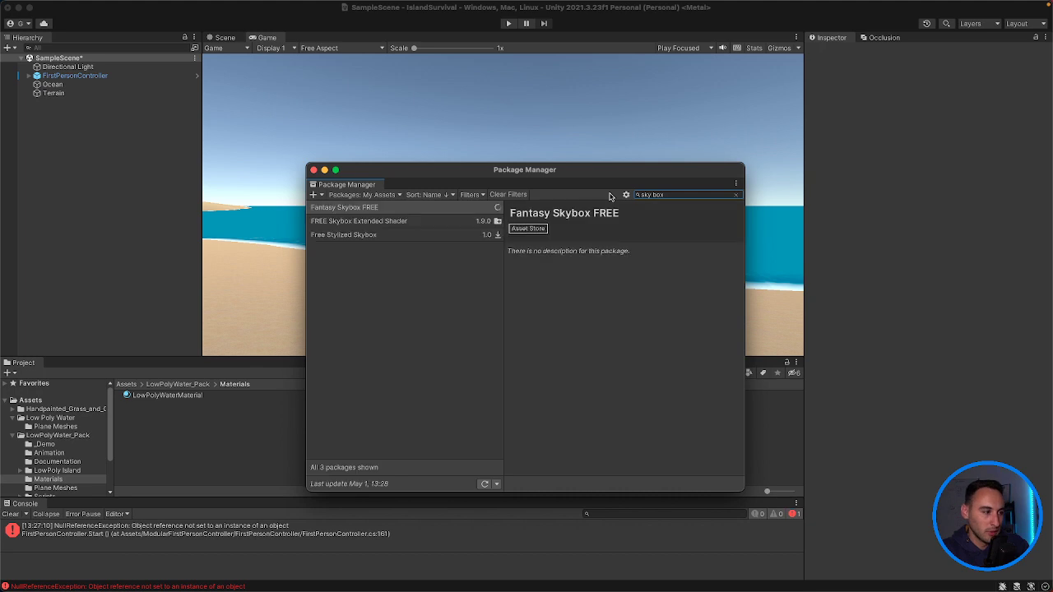
pyautogui.click(440, 238)
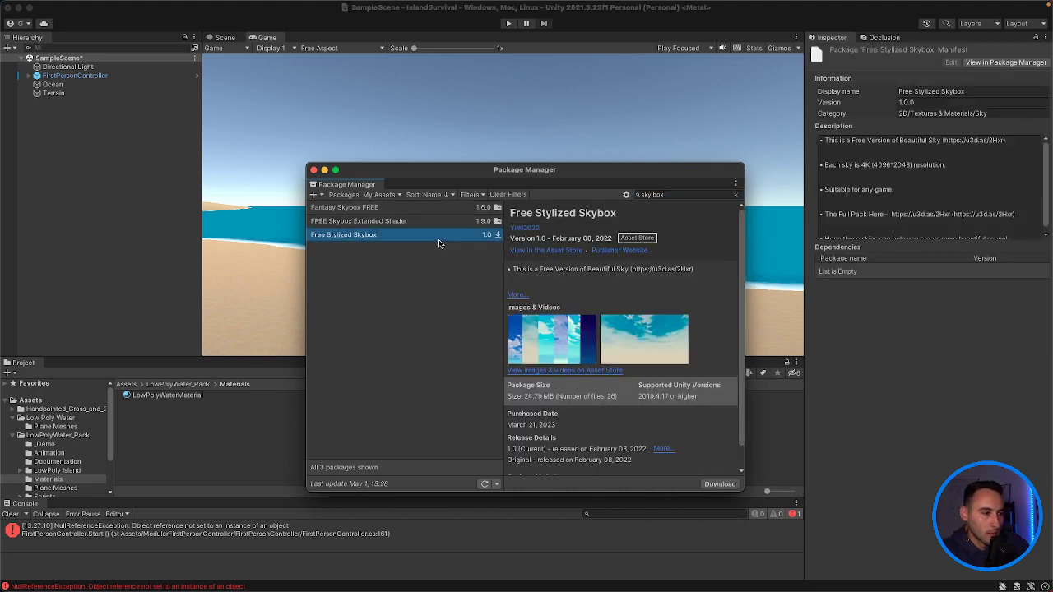
pyautogui.click(428, 223)
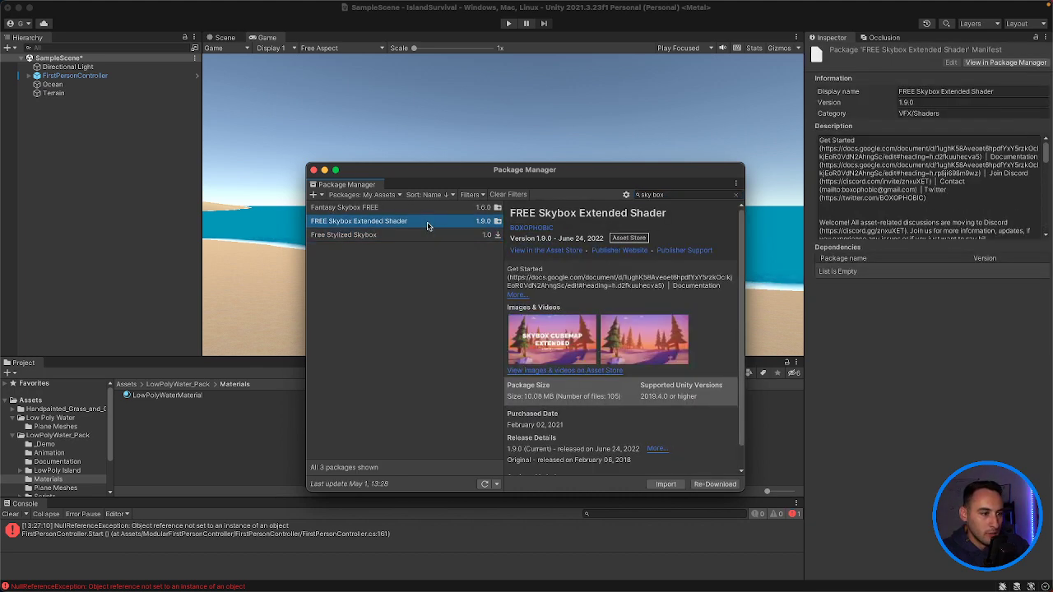
# Step: Re-download FREE Skybox Extended Shader and import all of its files, closing the Package Manager at the end
pyautogui.click(667, 484)
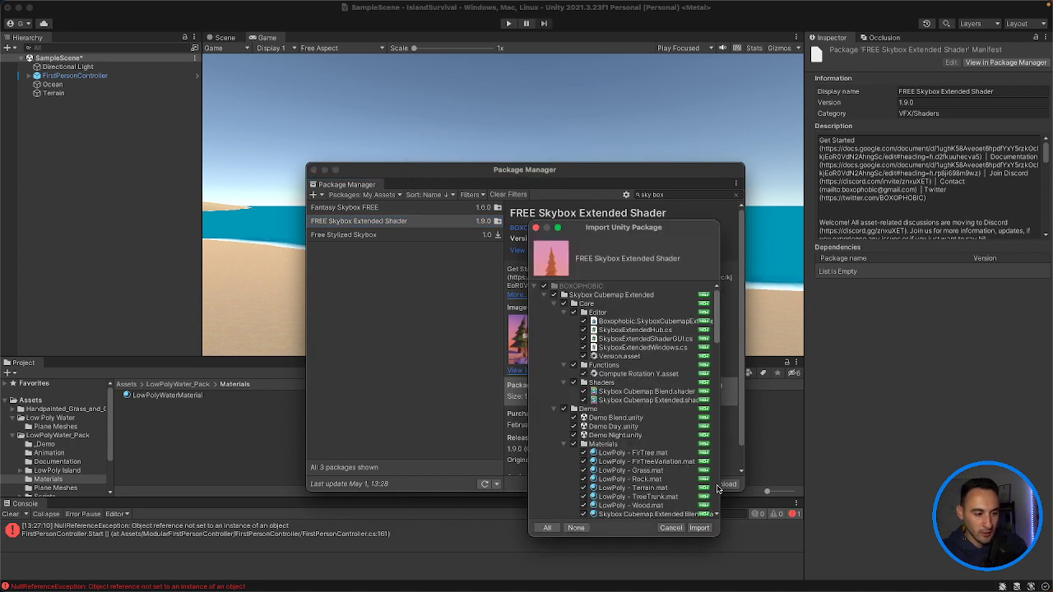
pyautogui.click(673, 528)
pyautogui.click(702, 484)
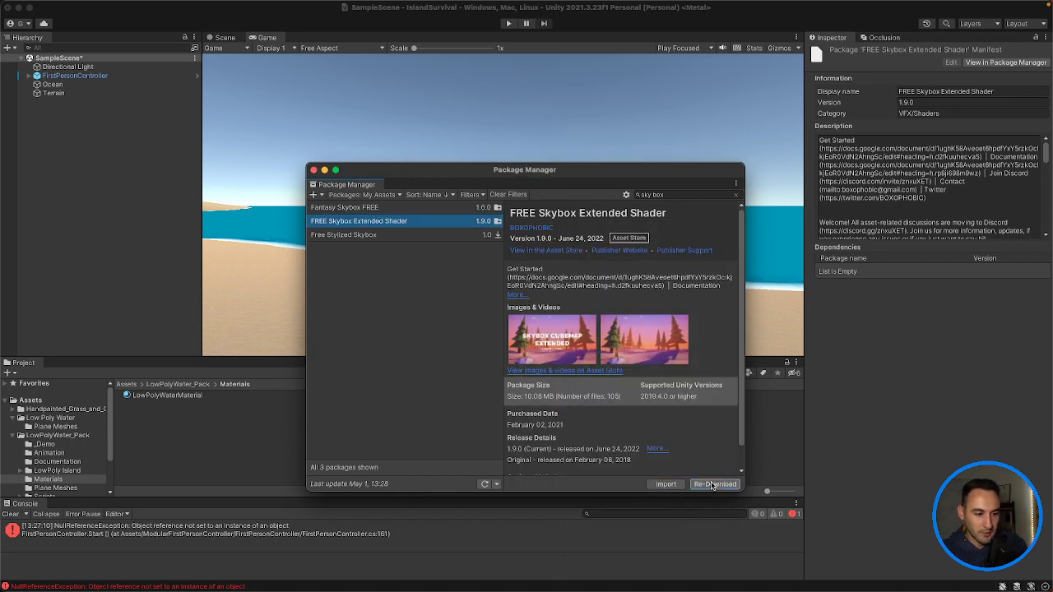
pyautogui.scroll(-1, 695, 438)
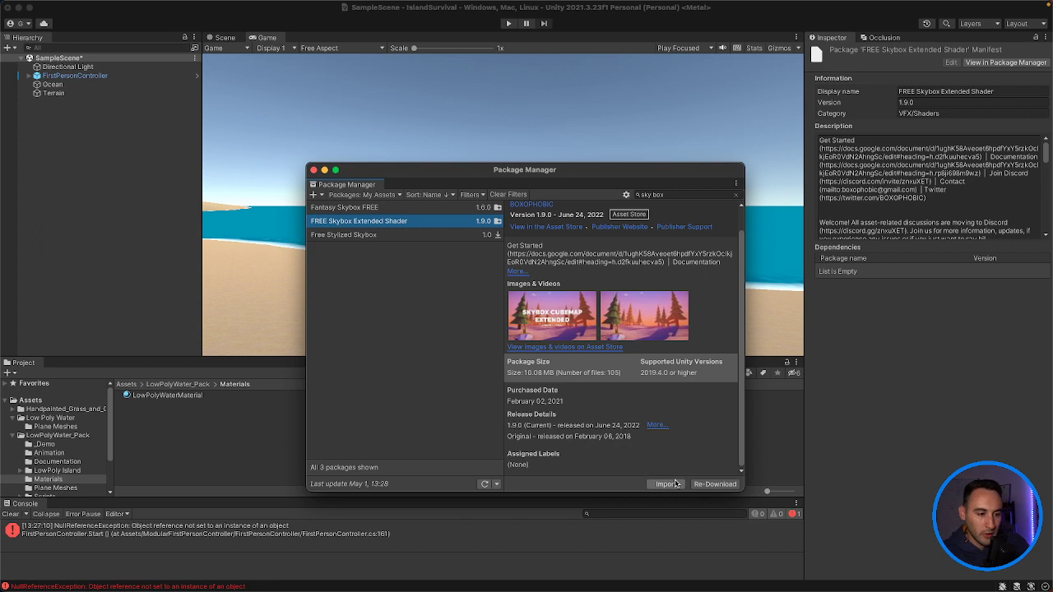
pyautogui.click(671, 483)
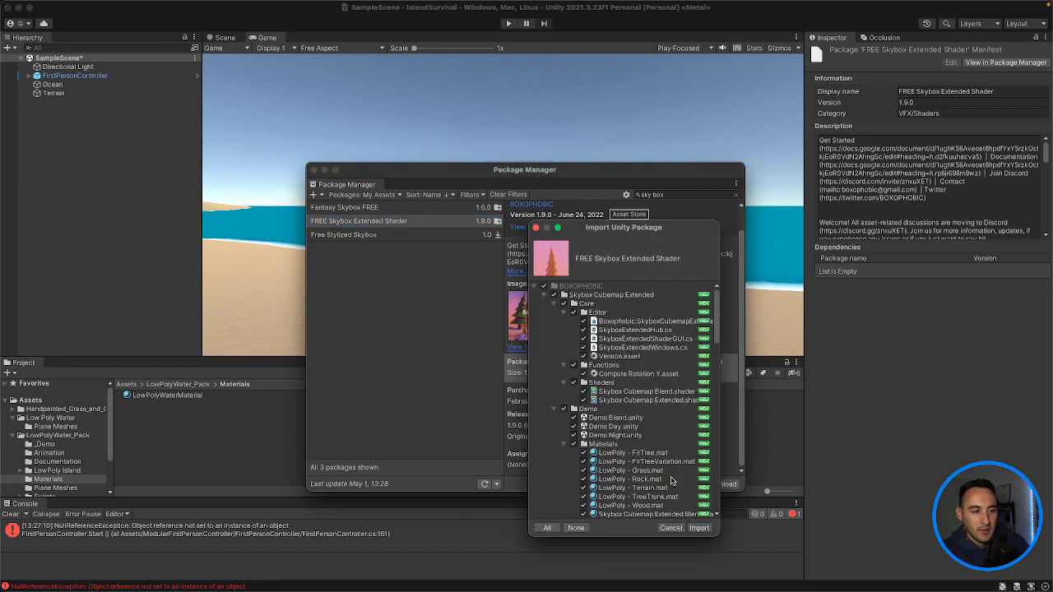
pyautogui.click(699, 528)
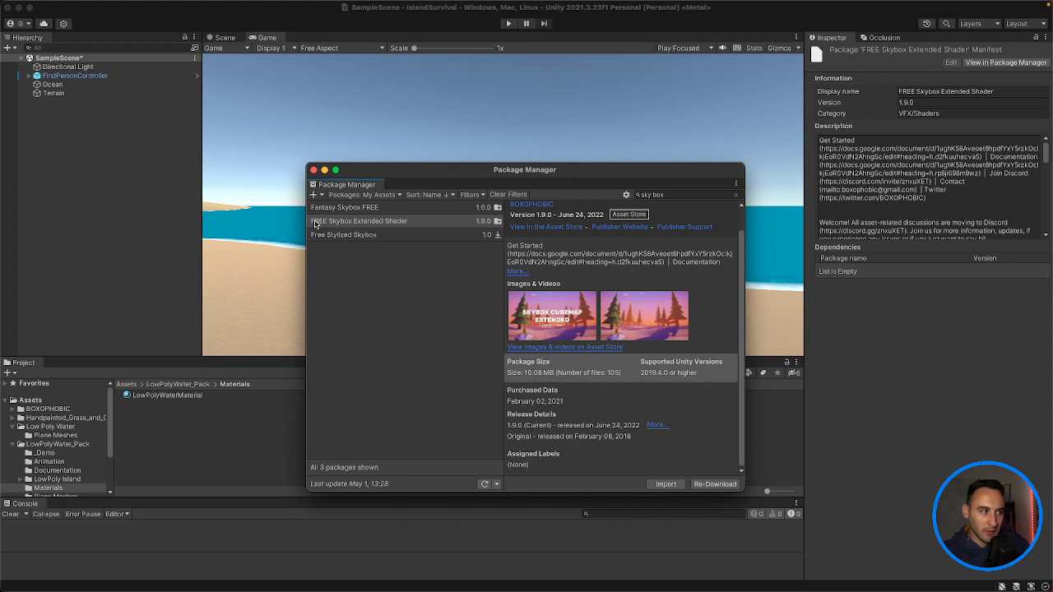
pyautogui.click(314, 170)
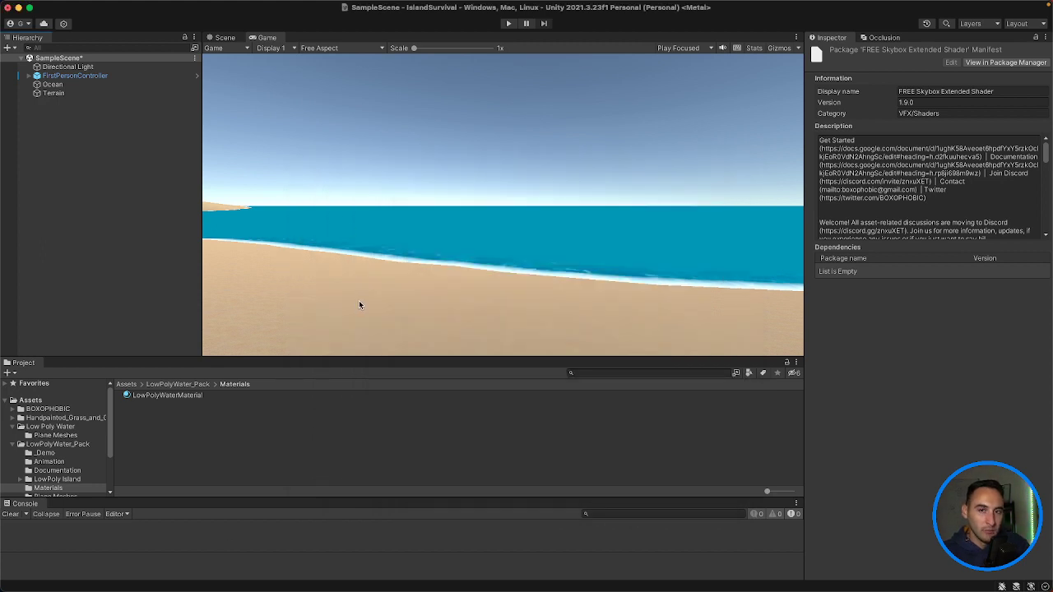
# Step: Browse the imported BOXOPHOBIC assets and open the Demo folder of Skybox Cubemap Extended
pyautogui.click(31, 399)
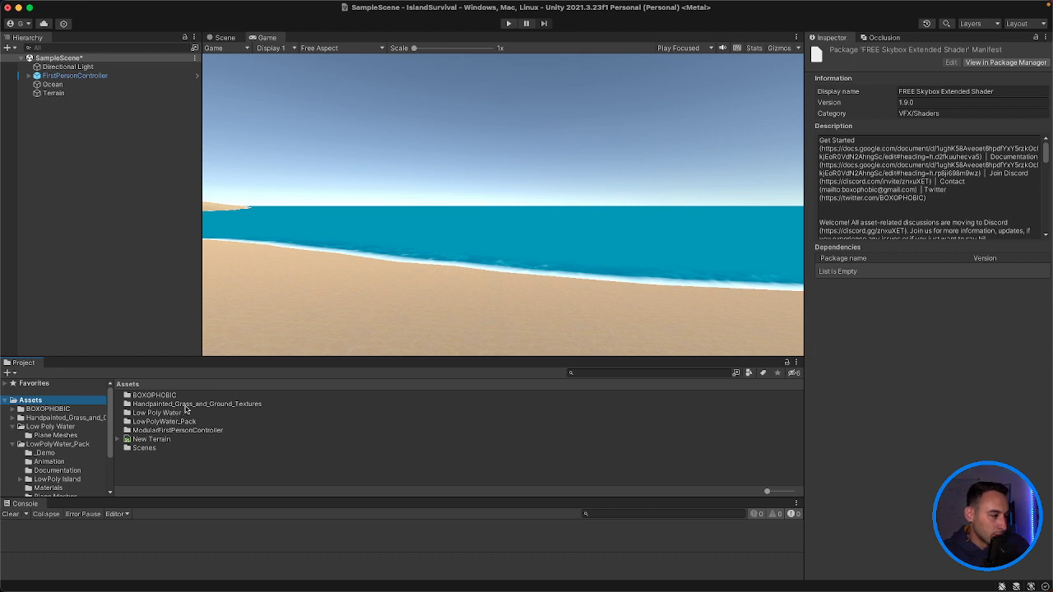
pyautogui.doubleClick(165, 397)
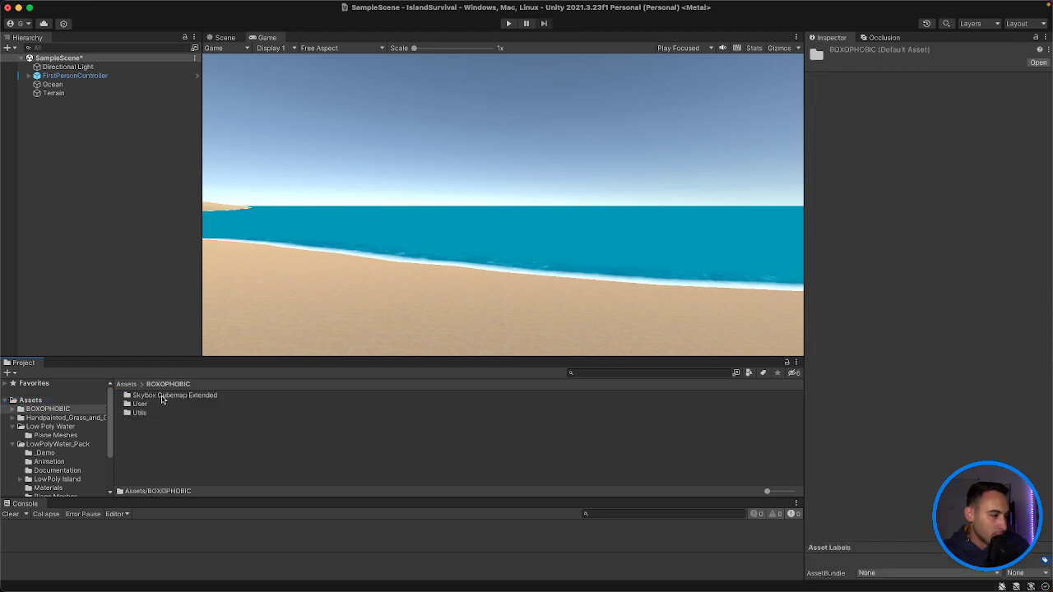
pyautogui.doubleClick(162, 398)
pyautogui.doubleClick(160, 404)
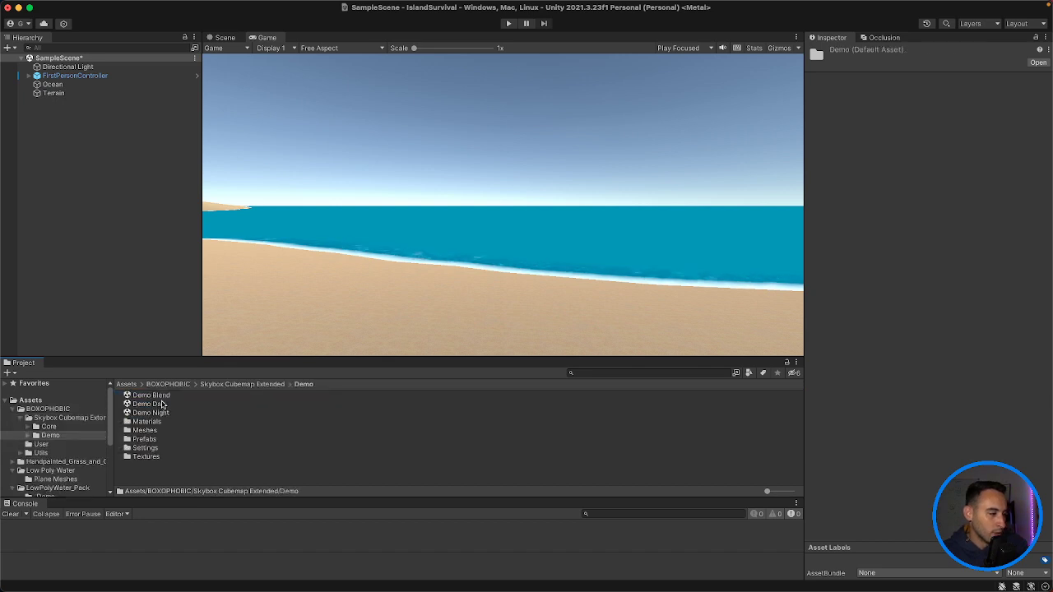
pyautogui.click(238, 384)
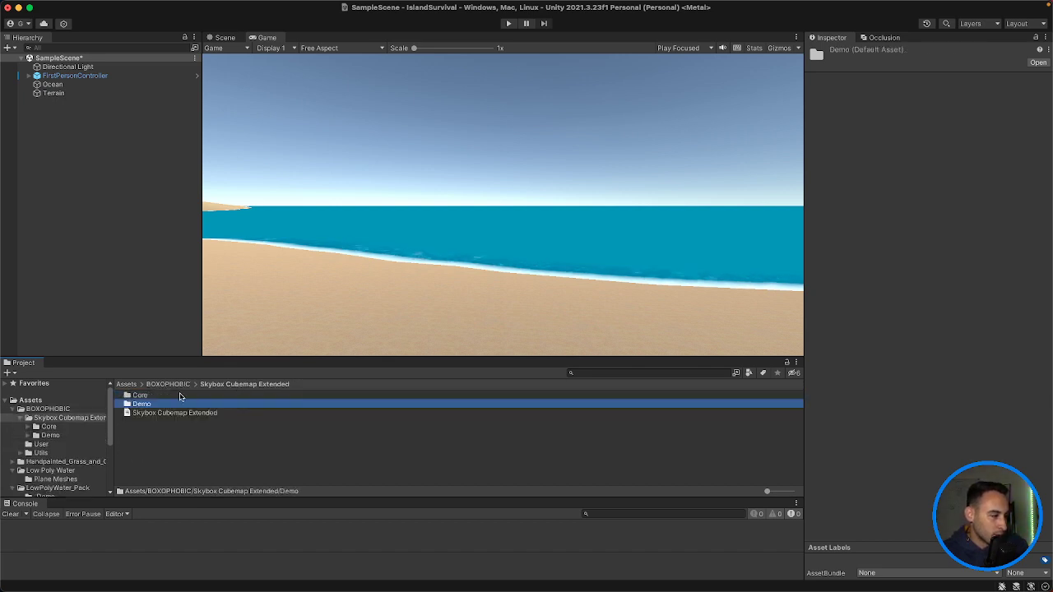
pyautogui.doubleClick(166, 396)
pyautogui.click(216, 384)
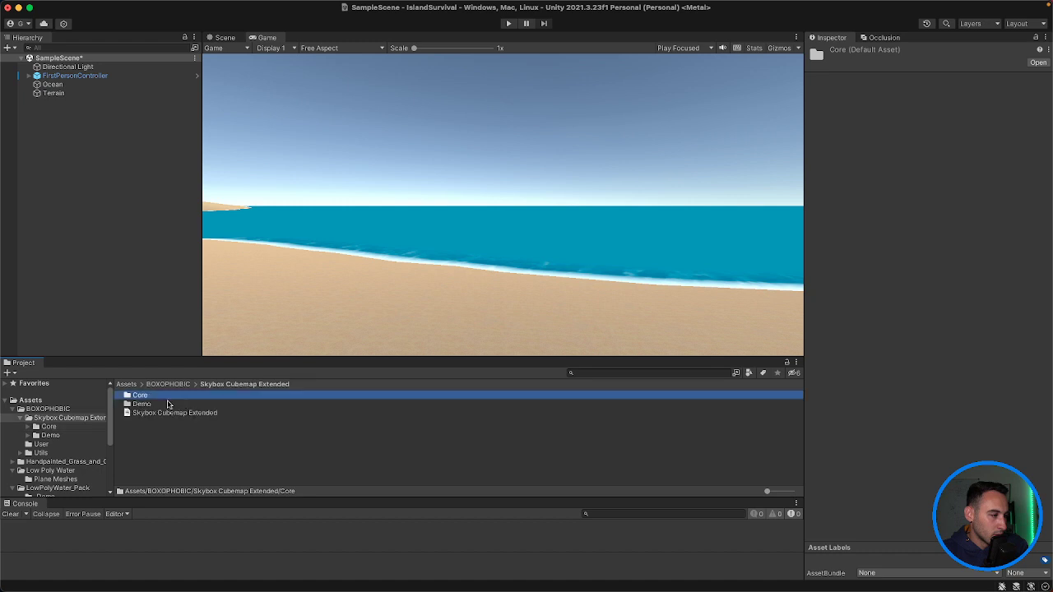
pyautogui.doubleClick(161, 404)
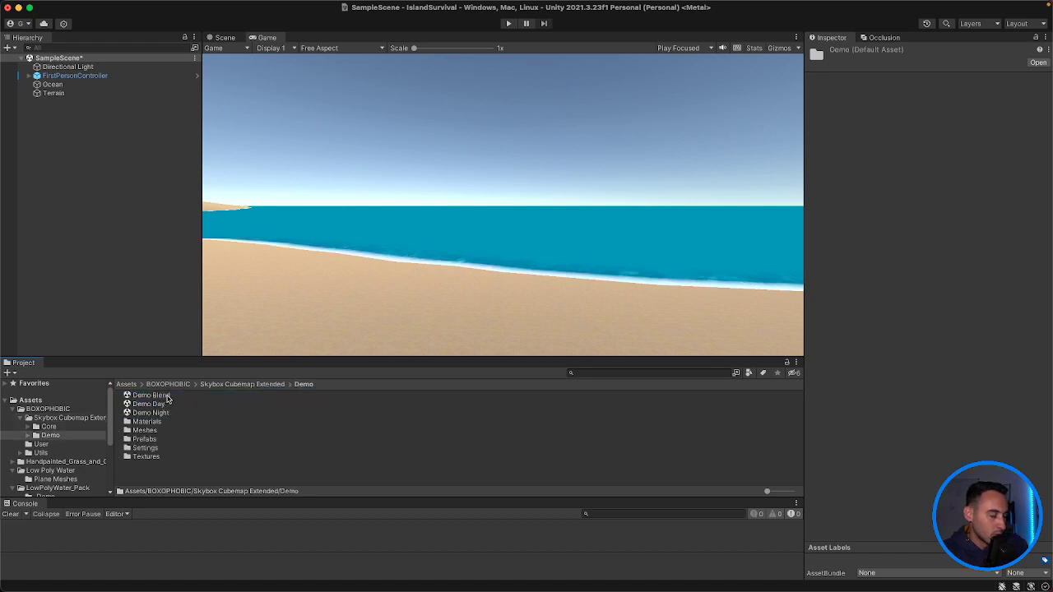
# Step: Save SampleScene and open the Demo Blend scene
pyautogui.click(115, 297)
pyautogui.press('super+s')
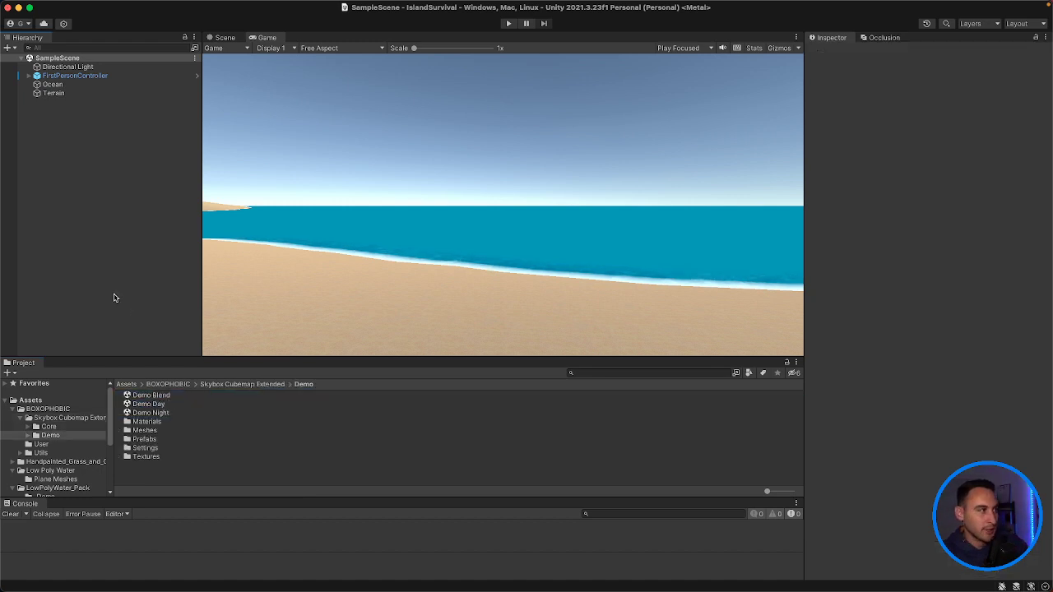
pyautogui.doubleClick(146, 396)
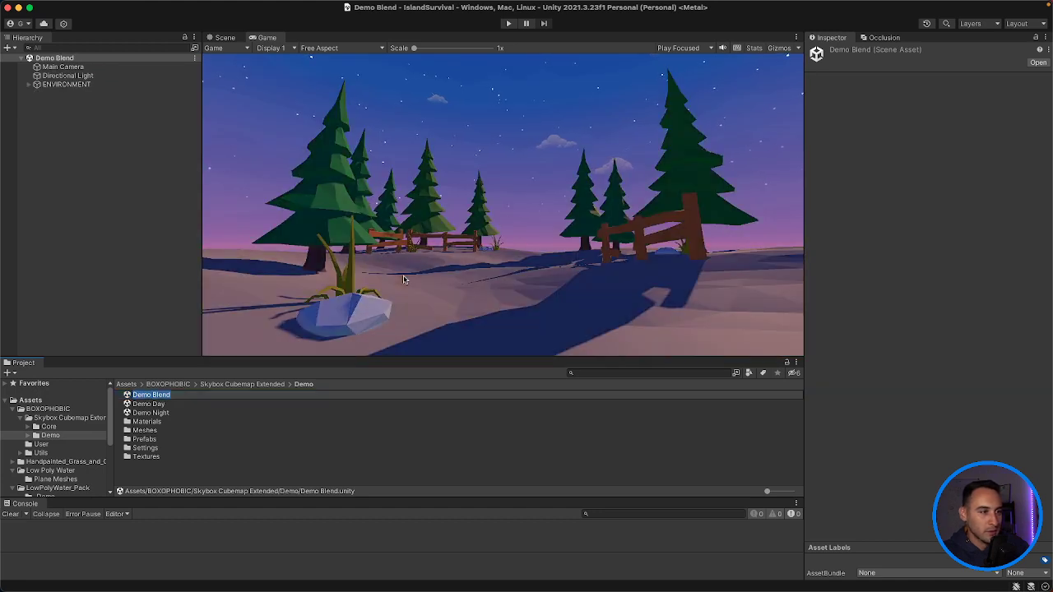
# Step: Open the Demo Day scene and examine its ENVIRONMENT object and sky in the Scene view
pyautogui.scroll(5, 403, 279)
pyautogui.scroll(-5, 403, 280)
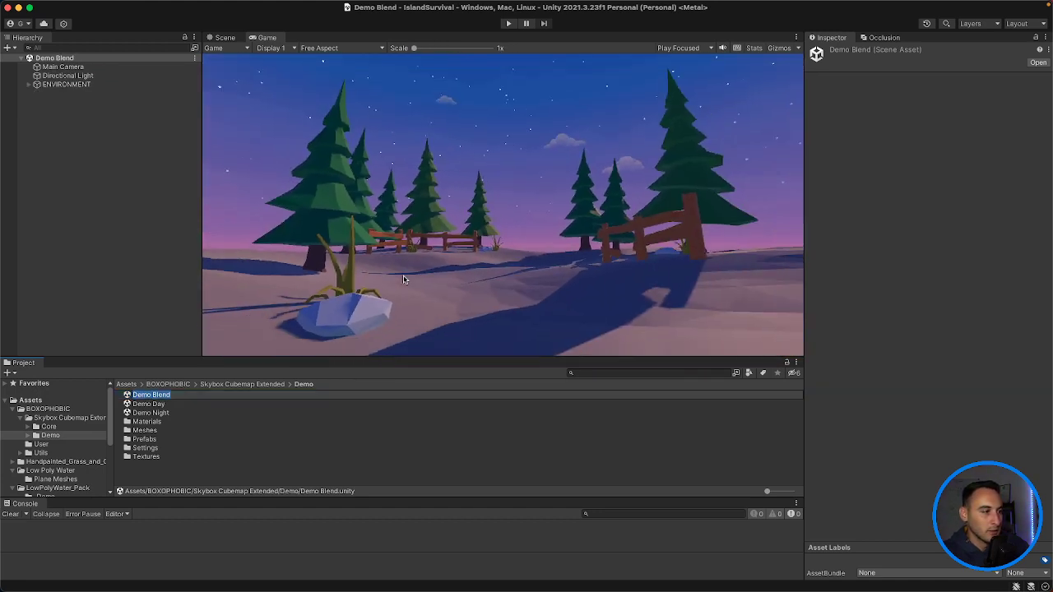
pyautogui.click(342, 174)
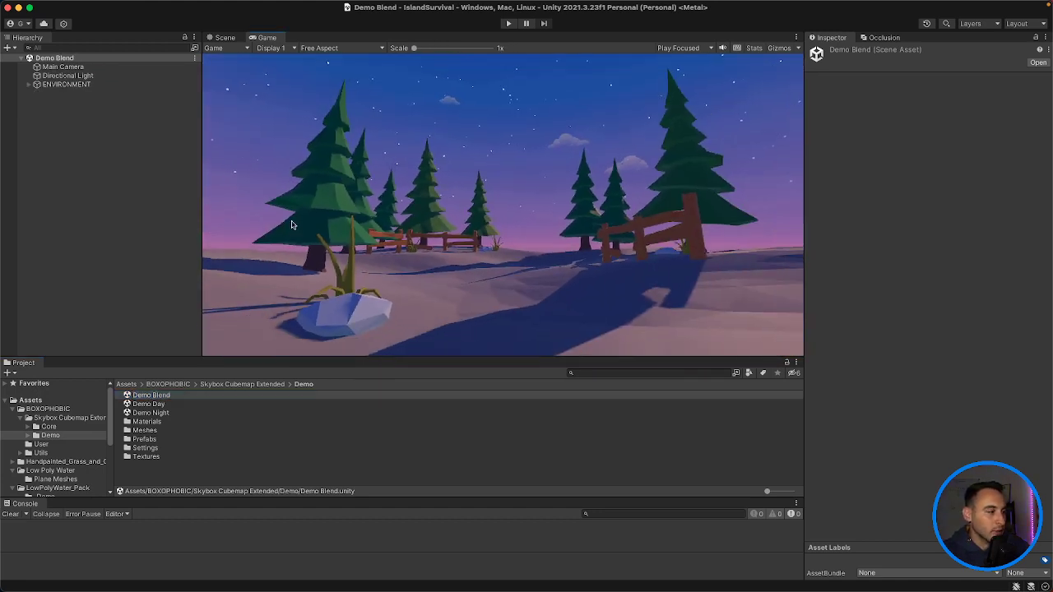
pyautogui.doubleClick(161, 406)
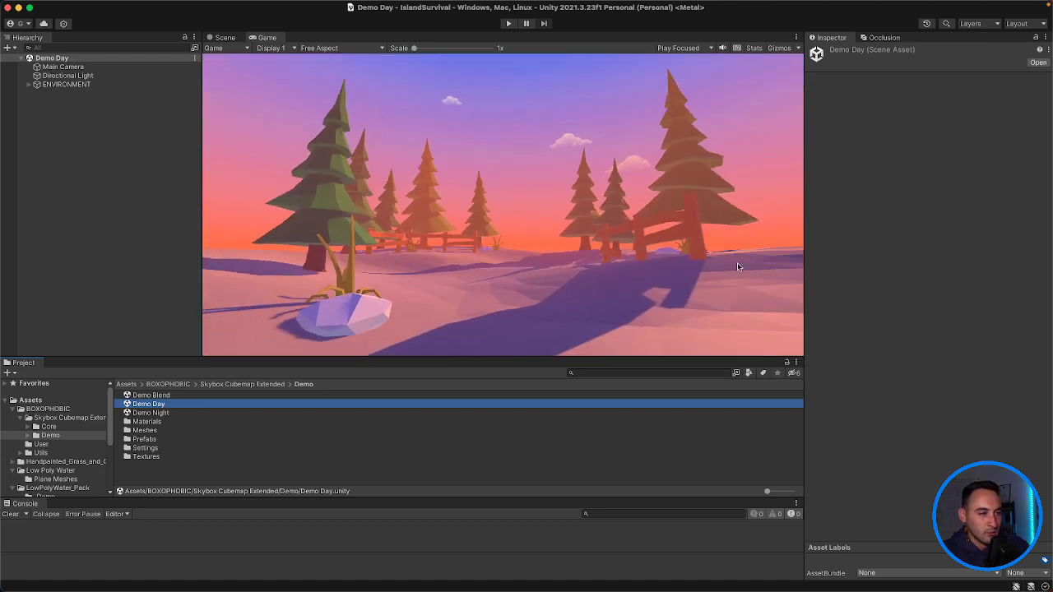
pyautogui.click(225, 38)
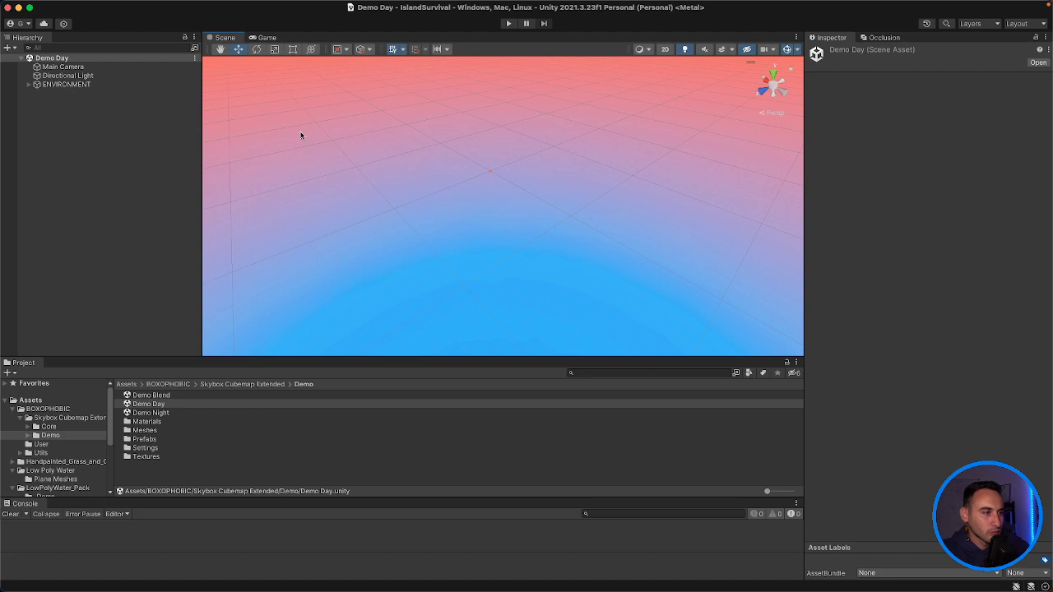
pyautogui.doubleClick(66, 84)
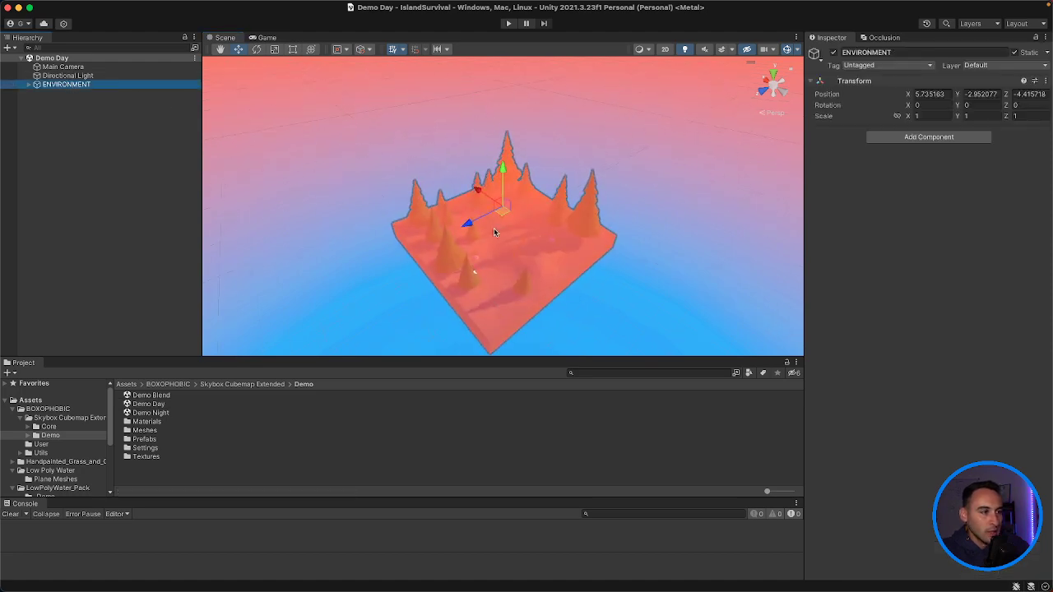
pyautogui.click(493, 233)
pyautogui.click(341, 233)
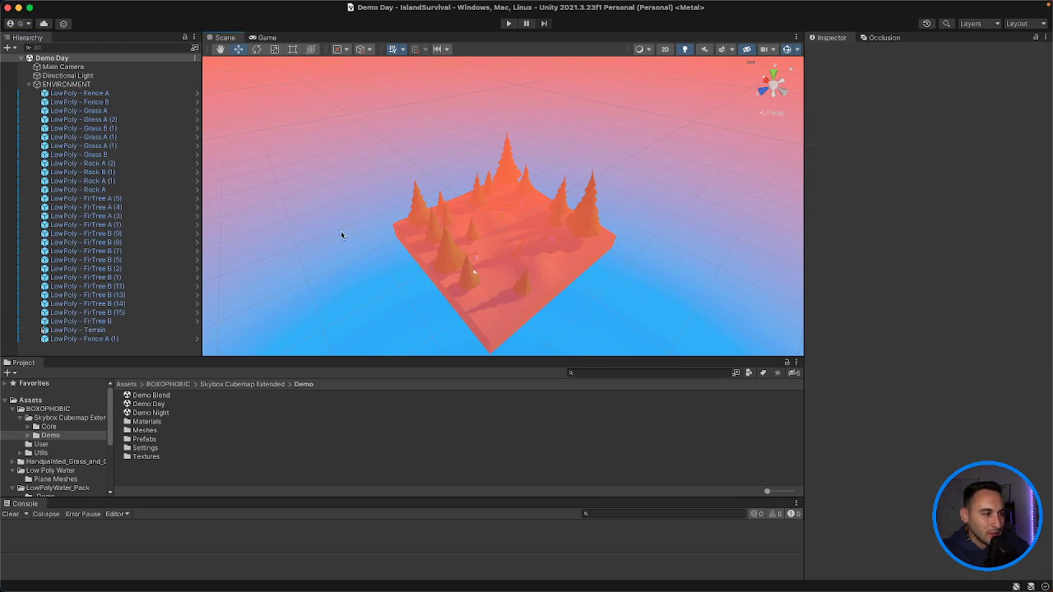
# Step: Open the Demo Night scene and look over its starry sky in the Scene view
pyautogui.doubleClick(162, 414)
pyautogui.scroll(-3, 448, 193)
pyautogui.scroll(1, 446, 191)
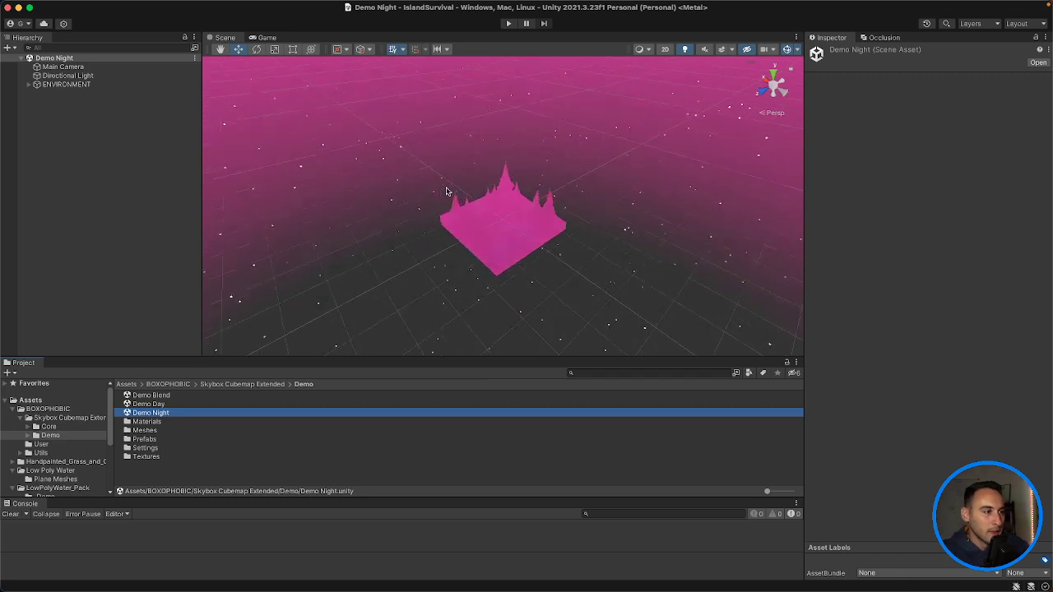
pyautogui.scroll(2, 447, 191)
pyautogui.moveTo(515, 186); pyautogui.dragTo(552, 104, button='right')
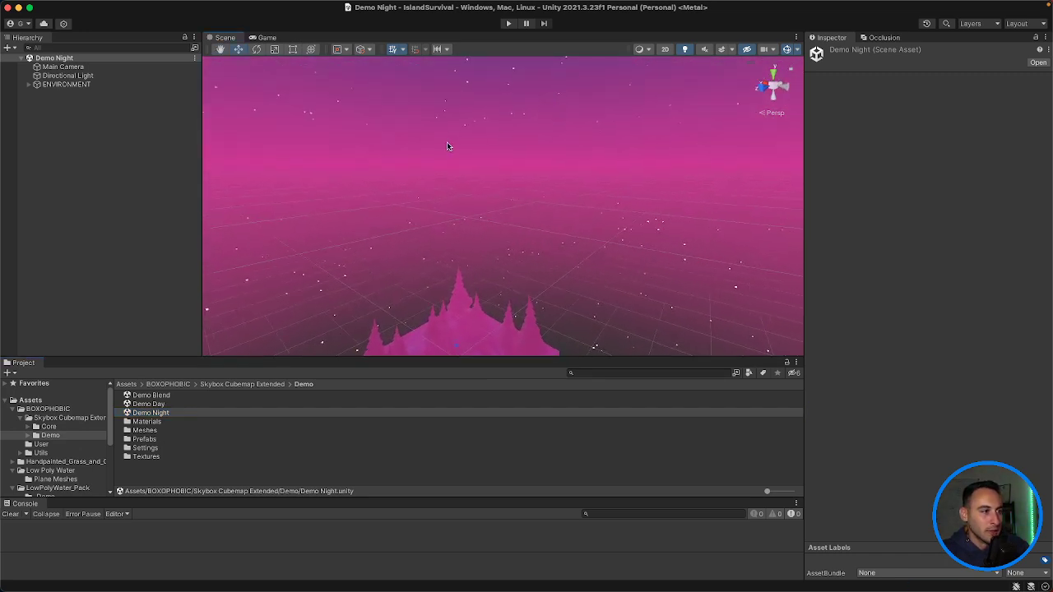
pyautogui.click(474, 157)
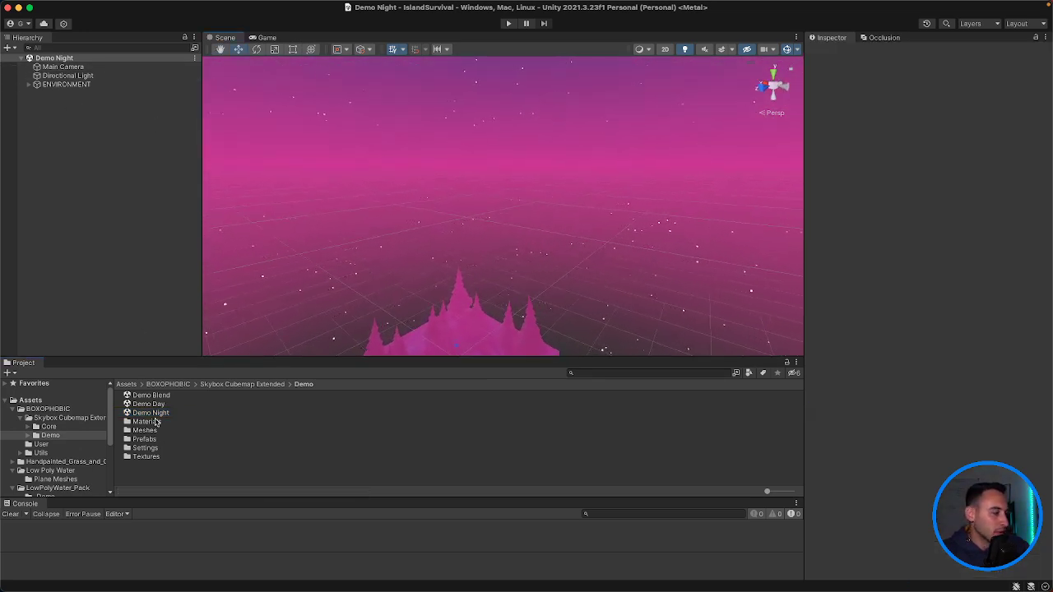
# Step: Reopen SampleScene from the project's Scenes folder
pyautogui.click(33, 400)
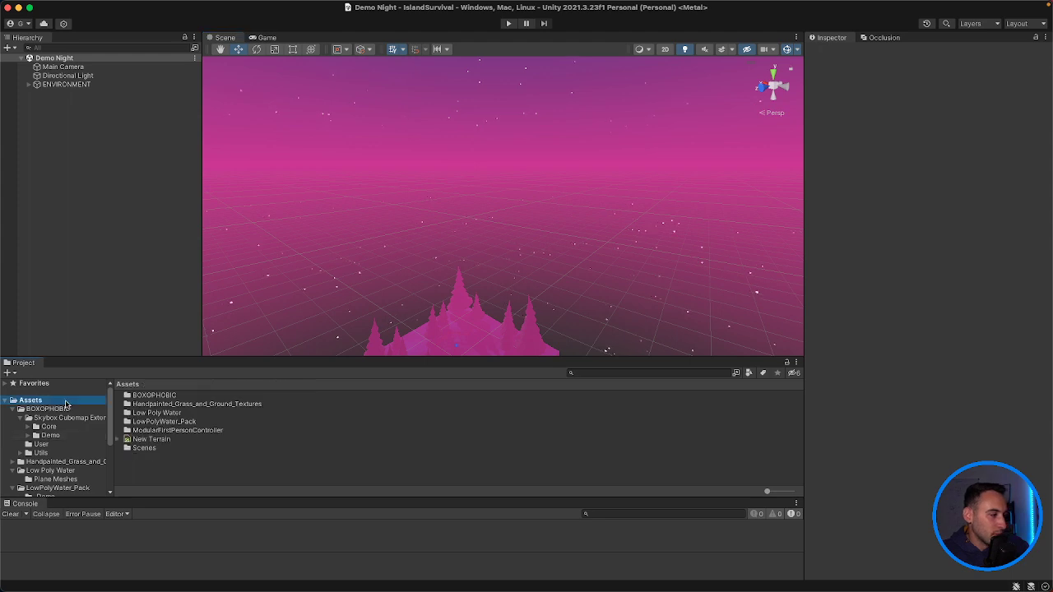
pyautogui.doubleClick(144, 449)
pyautogui.doubleClick(154, 404)
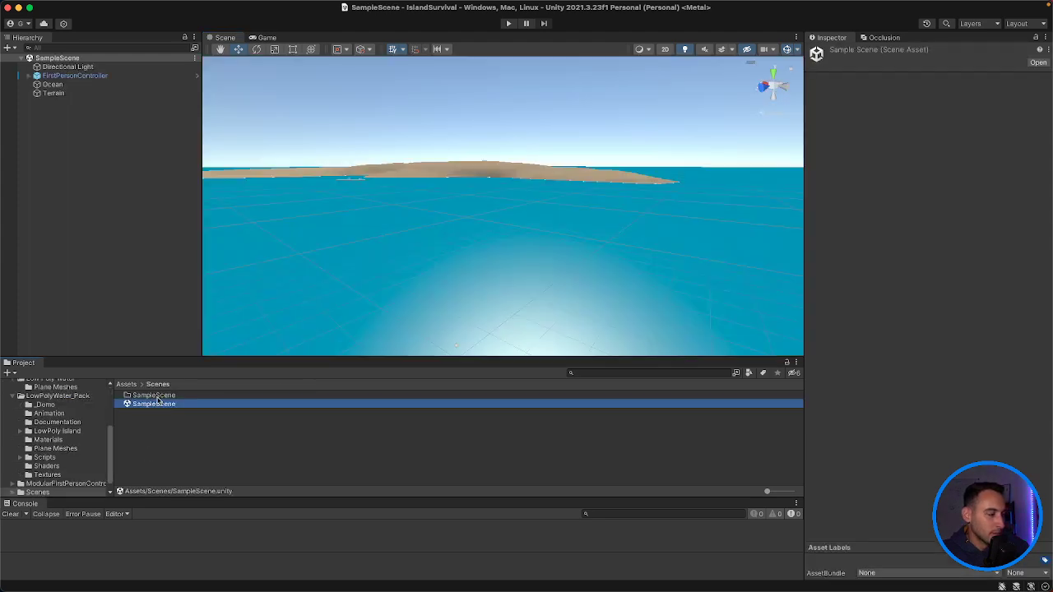
# Step: Rename the SampleScene scene asset to Game
pyautogui.click(143, 404)
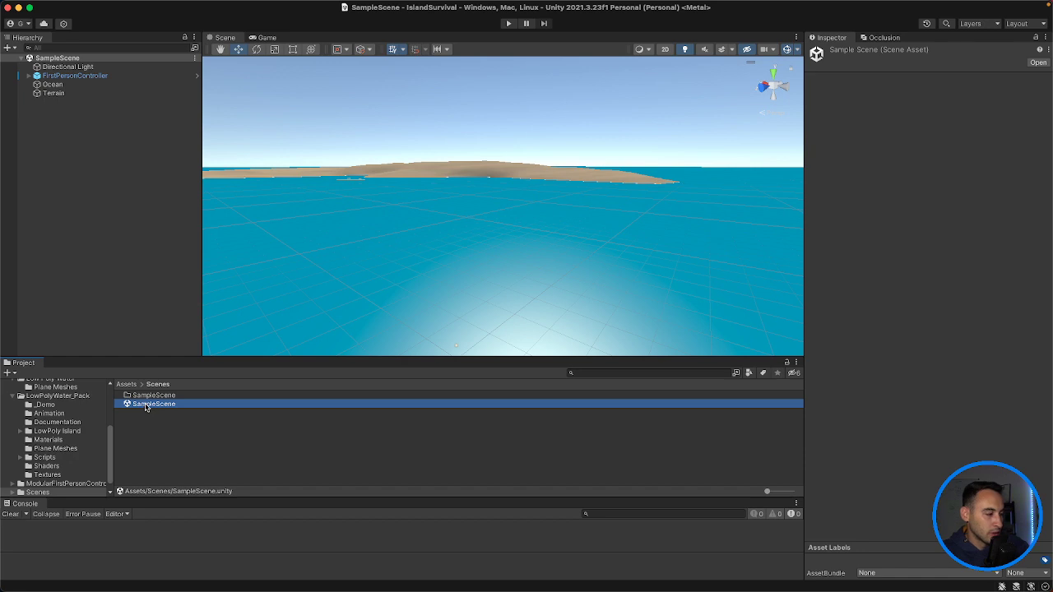
pyautogui.press('Return')
pyautogui.write('Ga')
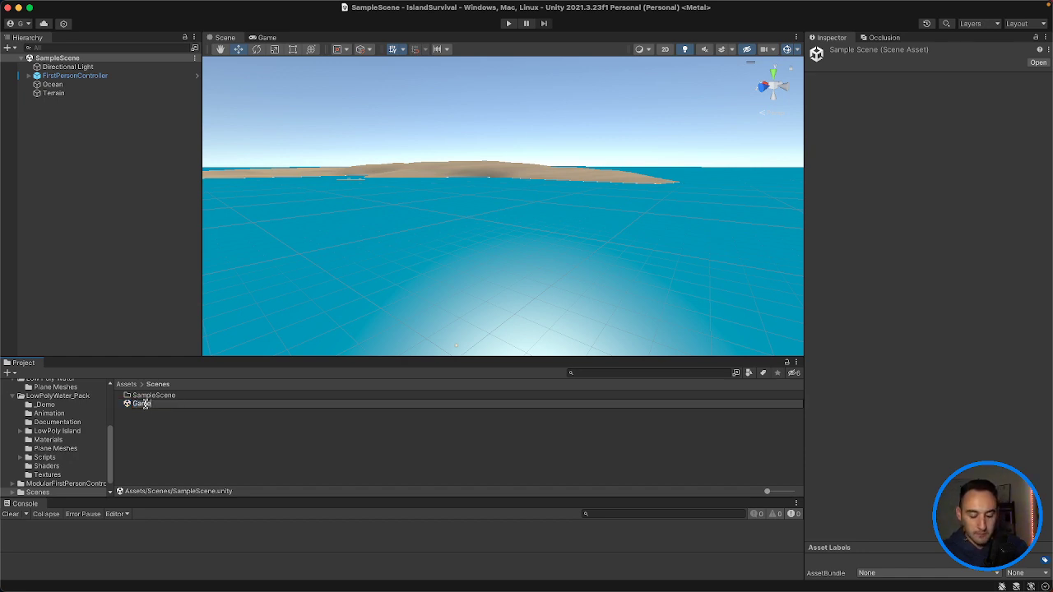
pyautogui.write('me')
pyautogui.press('Return')
pyautogui.click(574, 245)
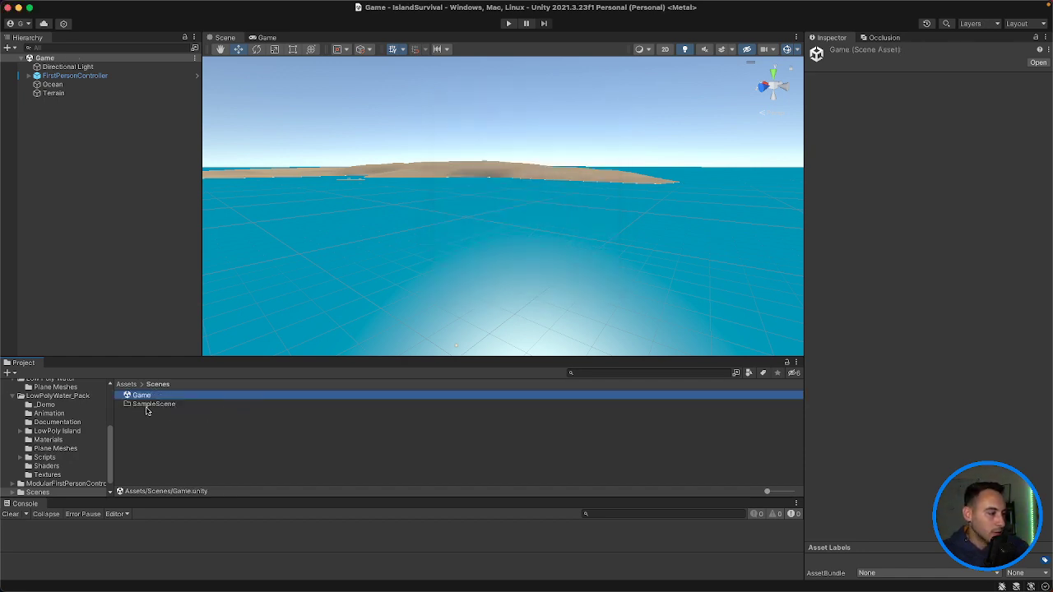
# Step: Check the contents of the SampleScene folder inside Scenes and delete the folder
pyautogui.doubleClick(147, 405)
pyautogui.click(158, 385)
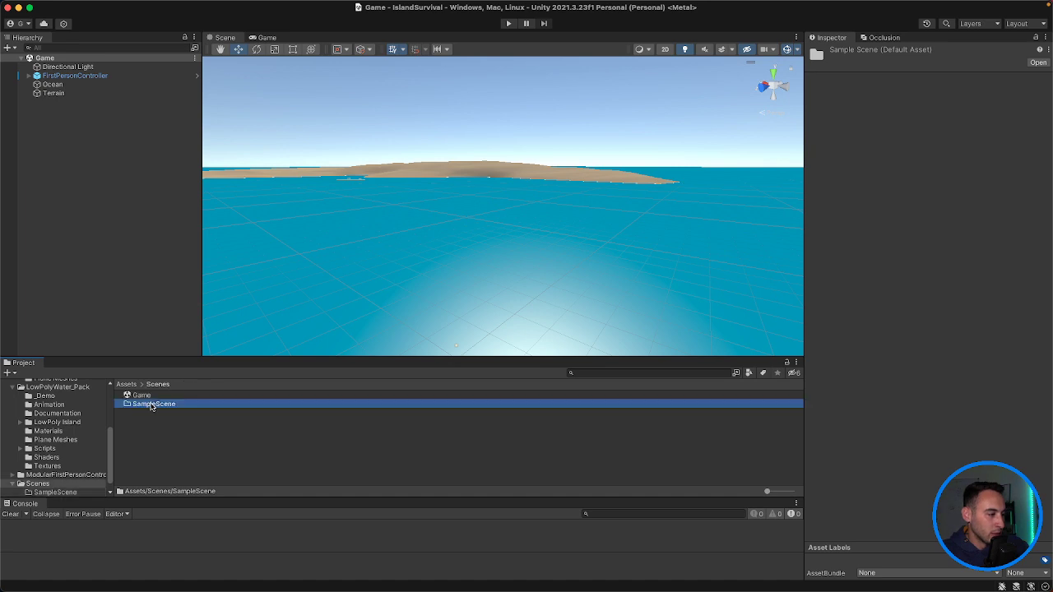
pyautogui.rightClick(151, 406)
pyautogui.click(164, 320)
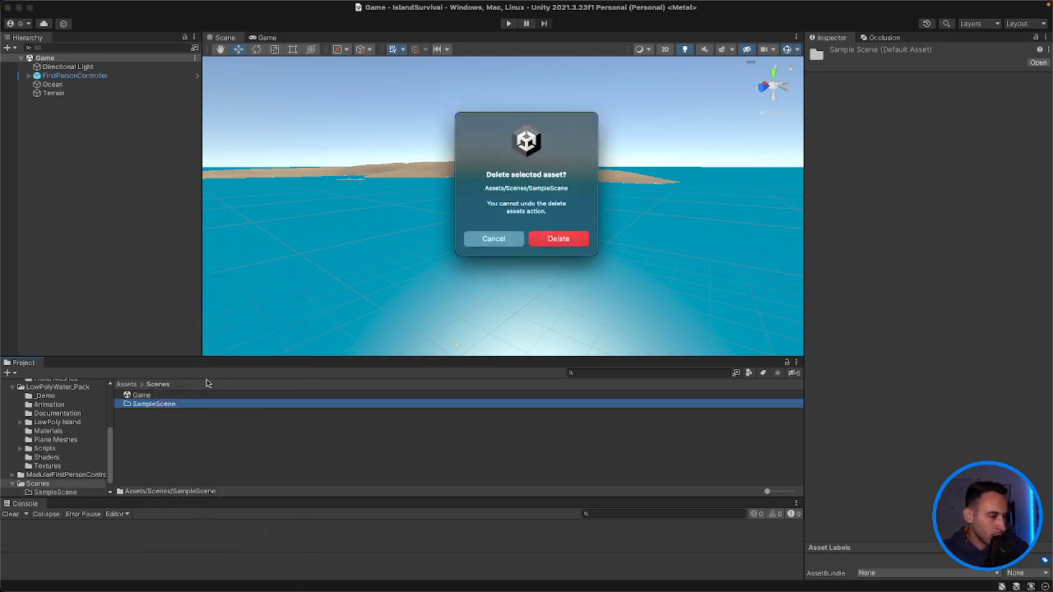
pyautogui.click(560, 239)
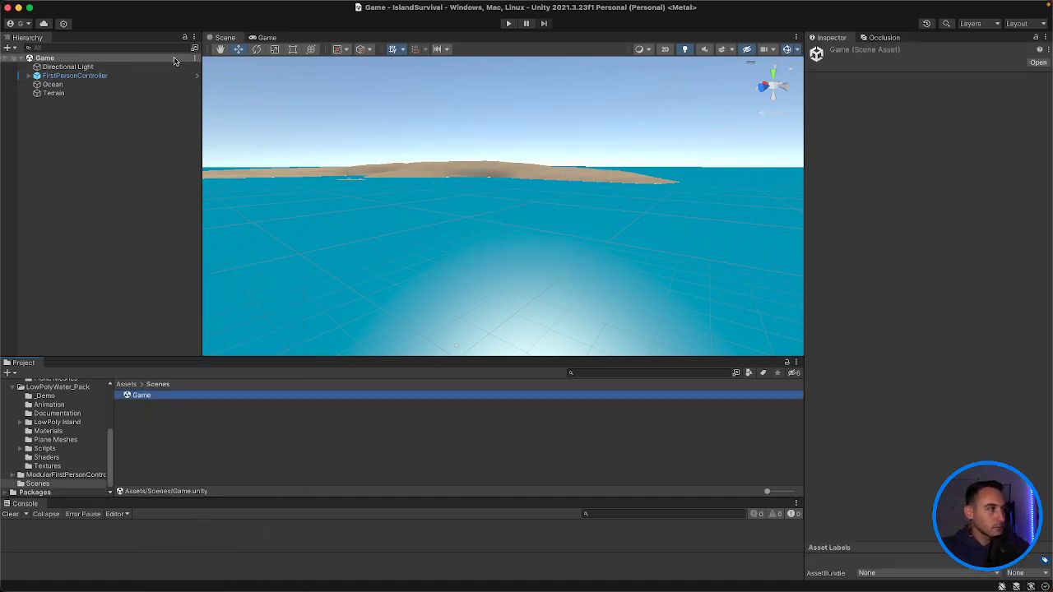
# Step: Open the Lighting environment settings and look through the materials available for the Skybox Material
pyautogui.moveTo(177, 4)
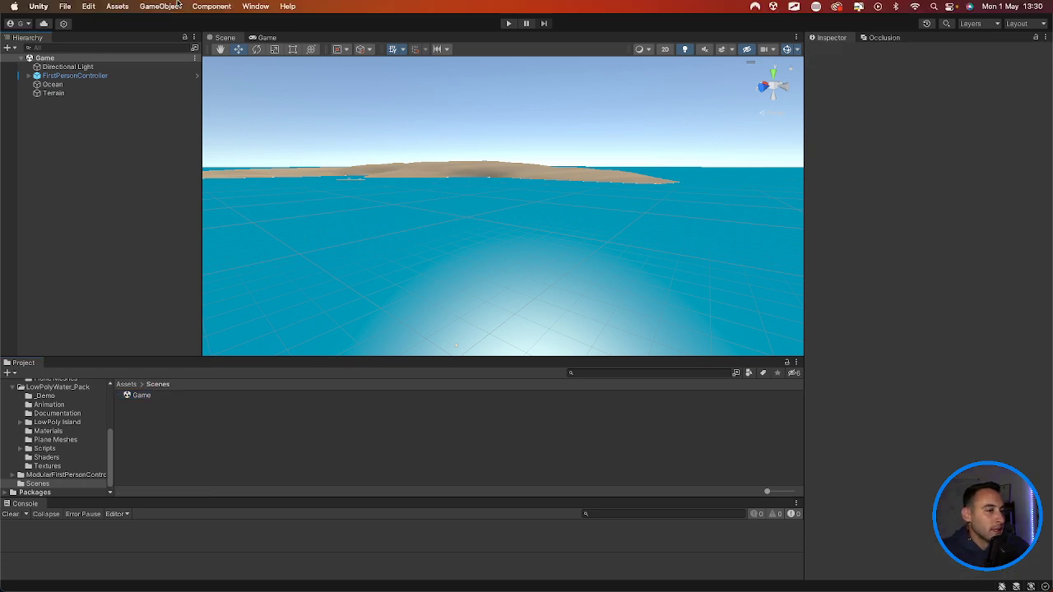
pyautogui.click(255, 6)
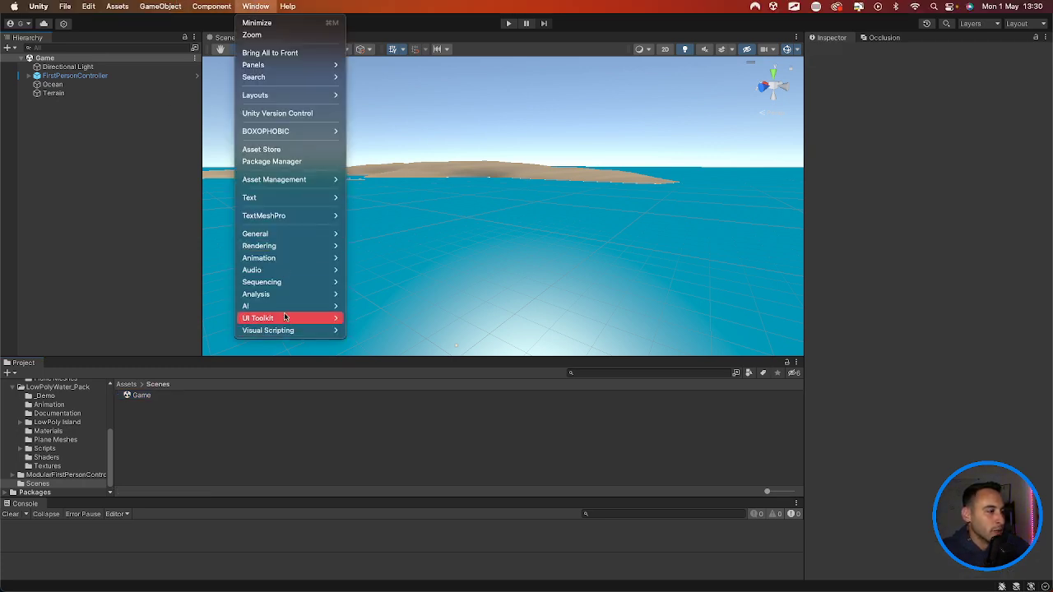
pyautogui.moveTo(313, 234)
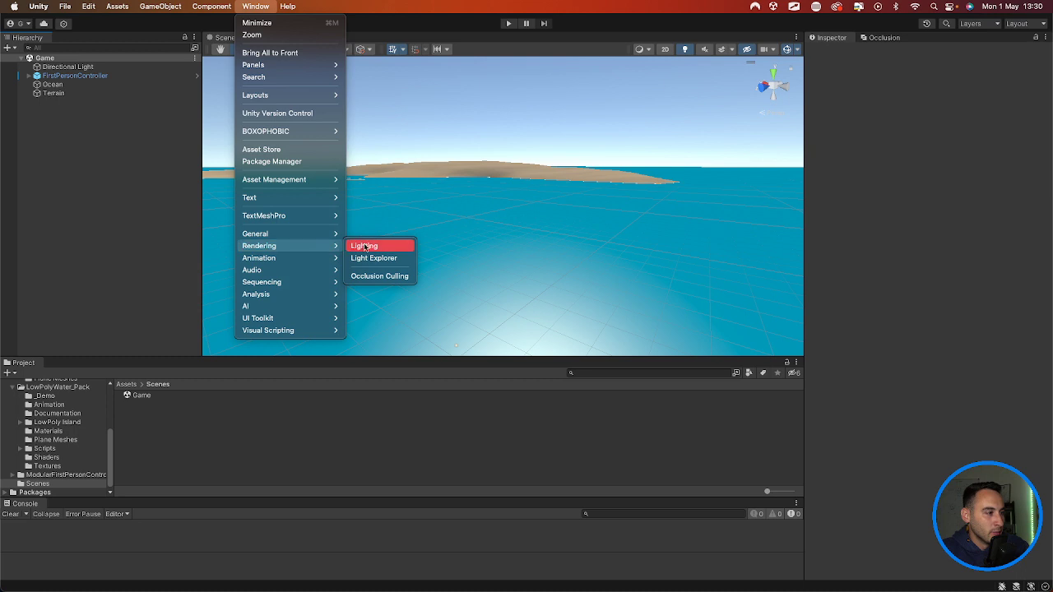
pyautogui.click(371, 247)
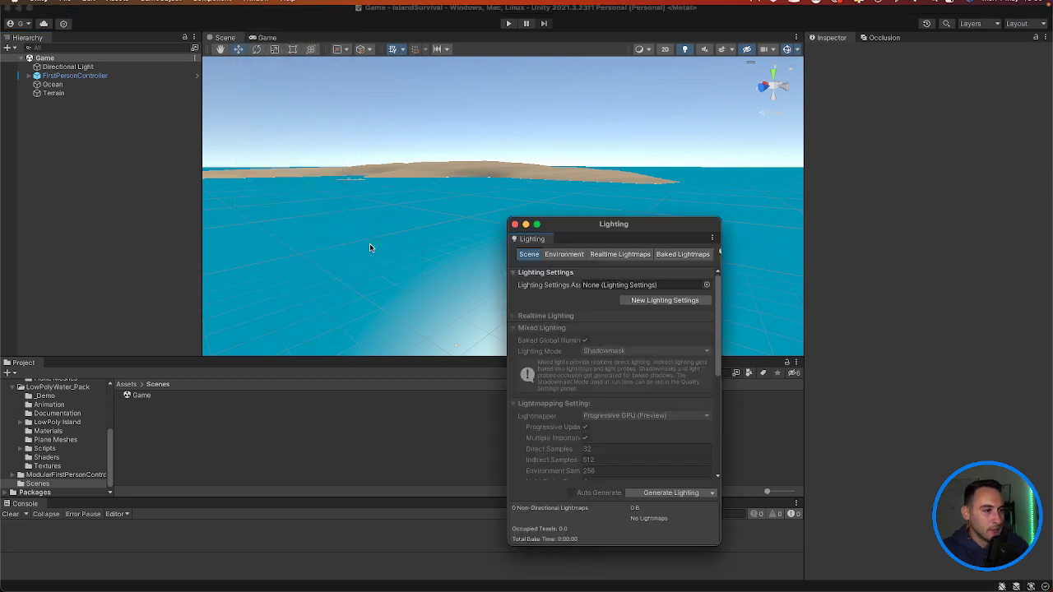
pyautogui.click(566, 254)
pyautogui.click(706, 284)
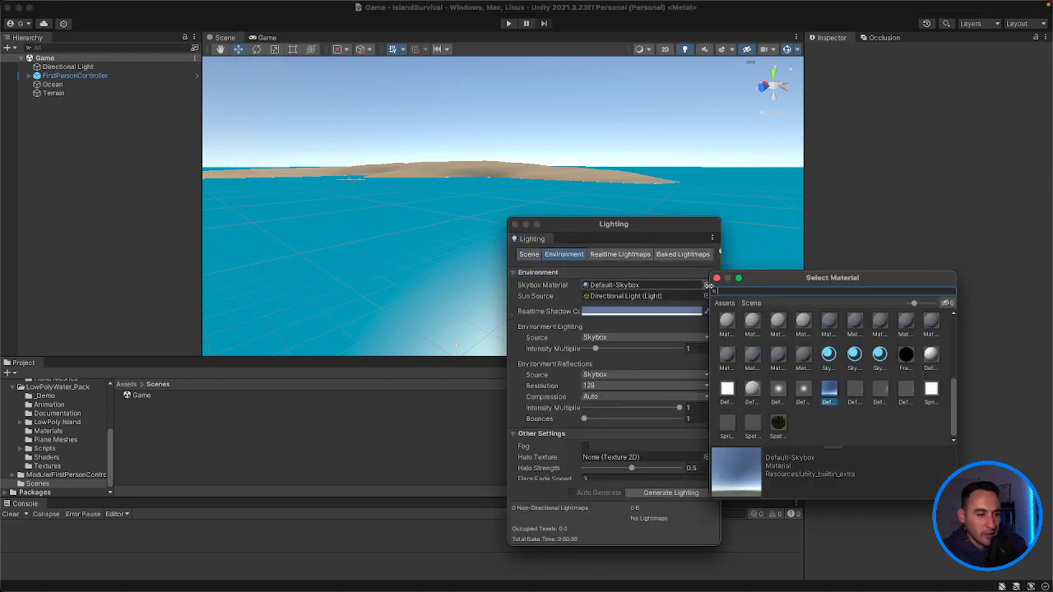
pyautogui.scroll(5, 841, 366)
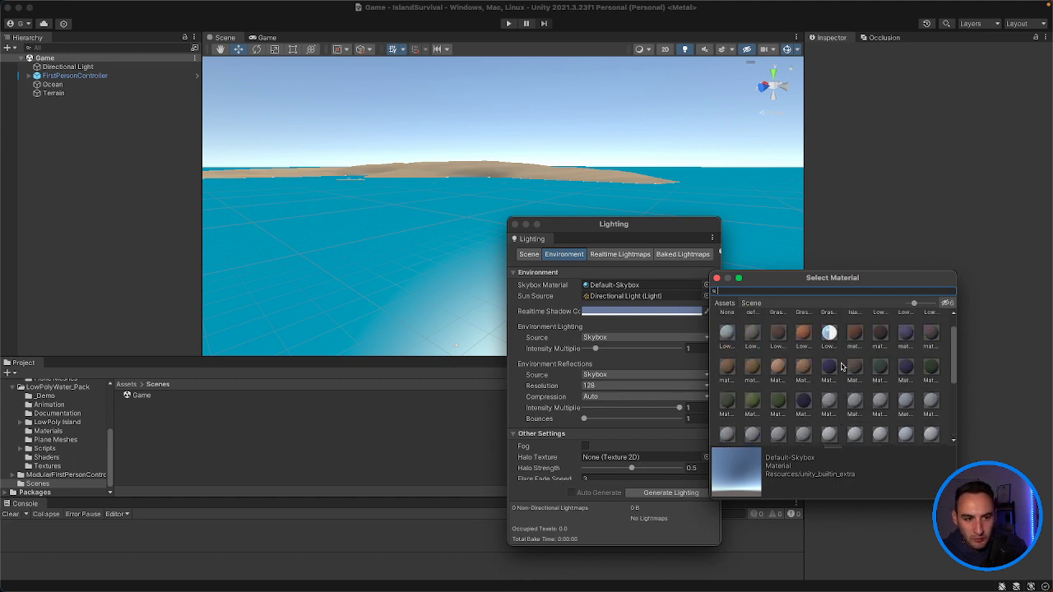
pyautogui.scroll(-5, 842, 366)
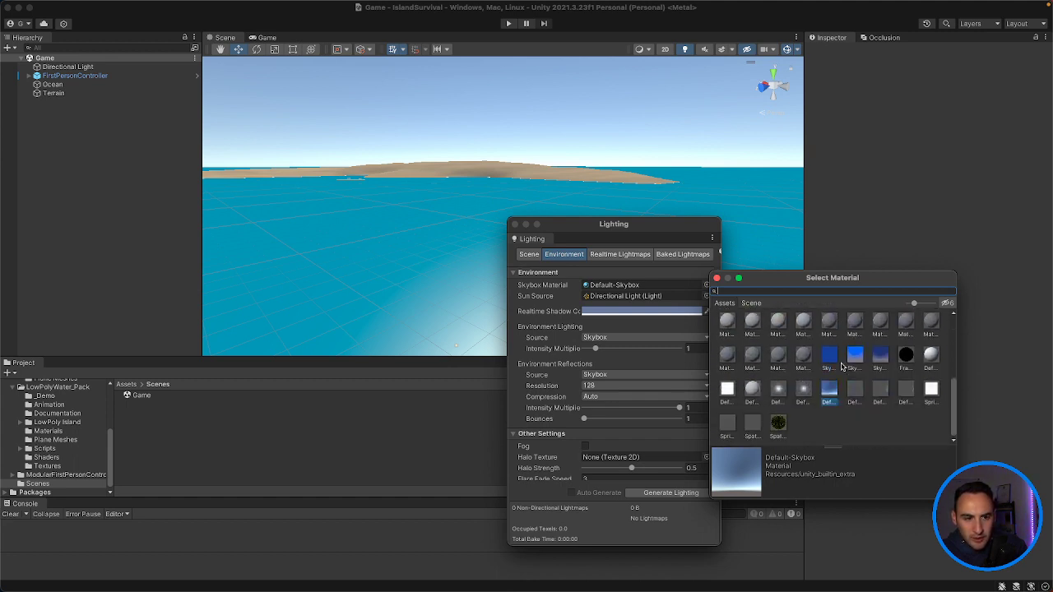
# Step: Browse the project folders to the Core folder of BOXOPHOBIC's Skybox Cubemap Extended
pyautogui.click(66, 440)
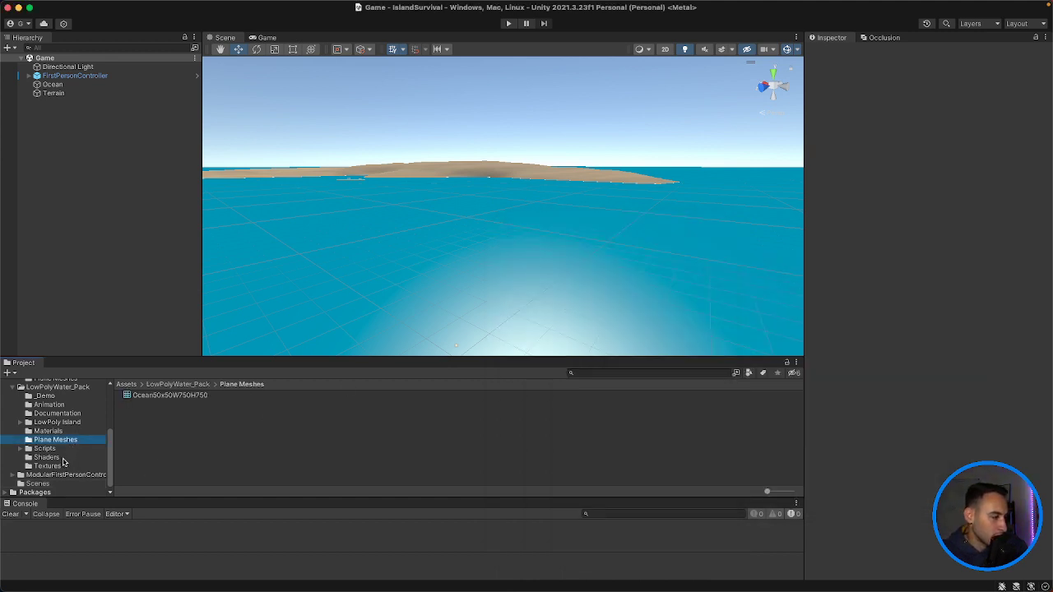
pyautogui.scroll(4, 59, 467)
pyautogui.click(52, 454)
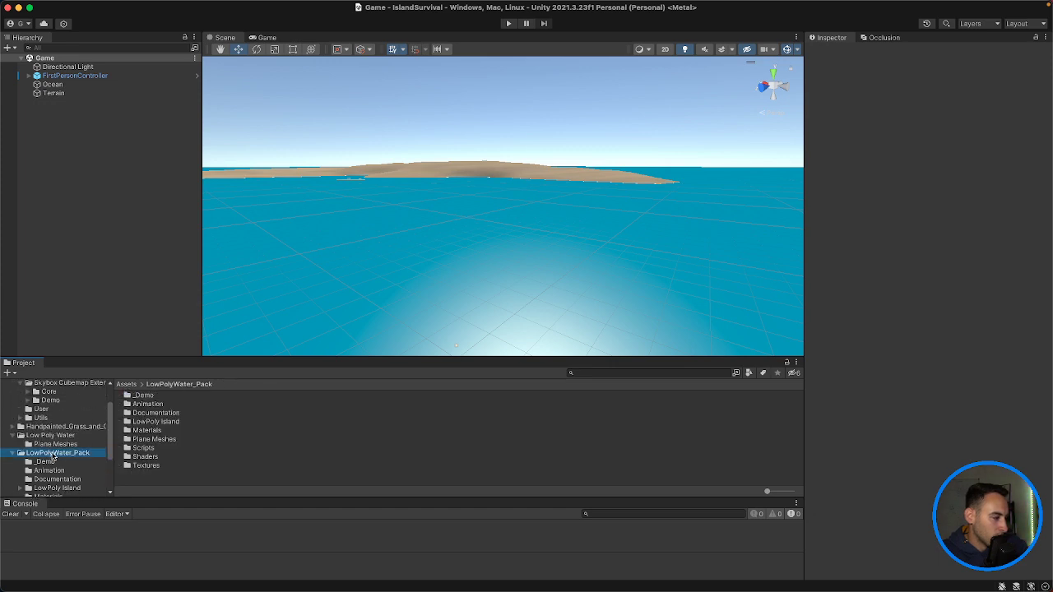
pyautogui.scroll(2, 62, 436)
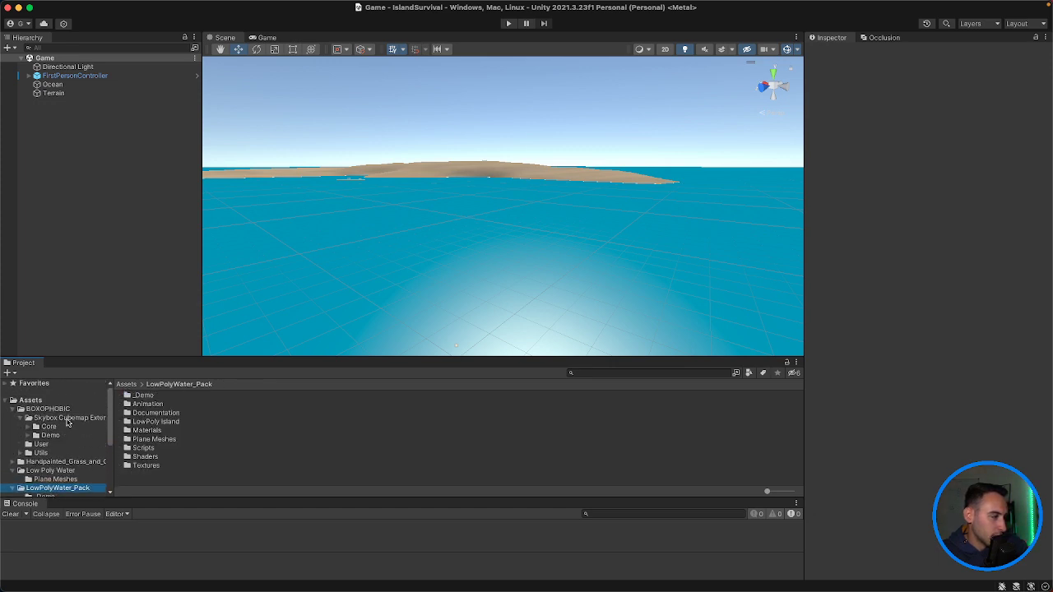
pyautogui.click(68, 419)
pyautogui.click(55, 410)
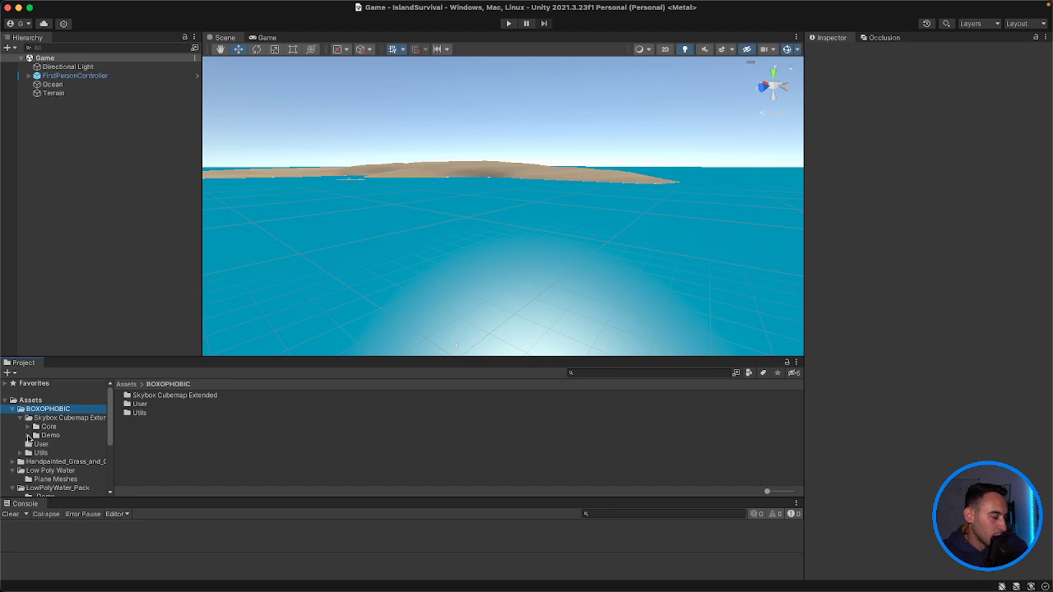
pyautogui.click(28, 426)
pyautogui.click(48, 428)
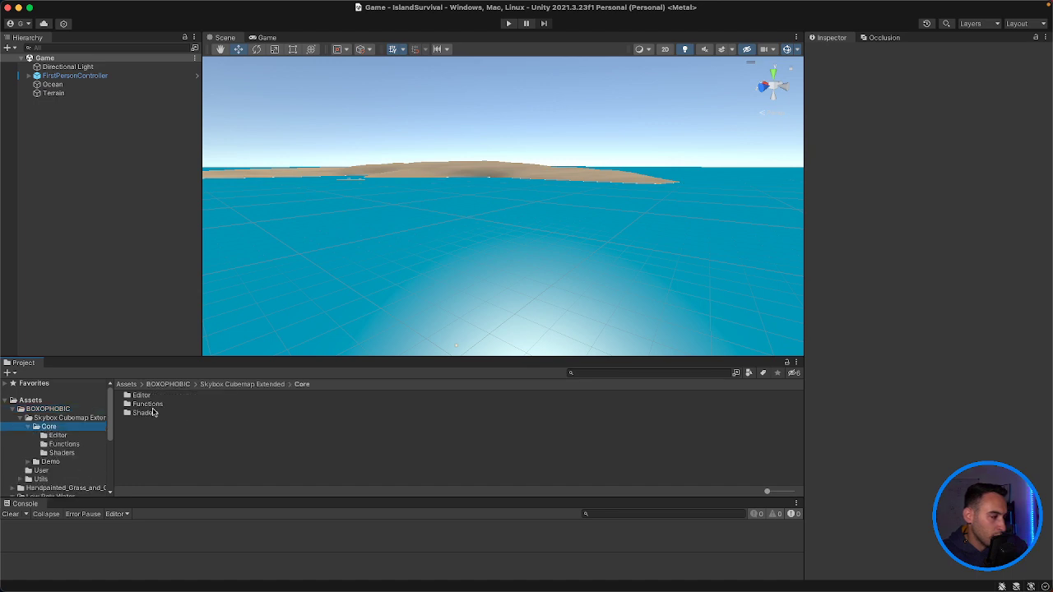
# Step: Look through the Demo folder and the Shaders and Functions subfolders of Core in Skybox Cubemap Extended for a skybox
pyautogui.click(87, 419)
pyautogui.click(78, 409)
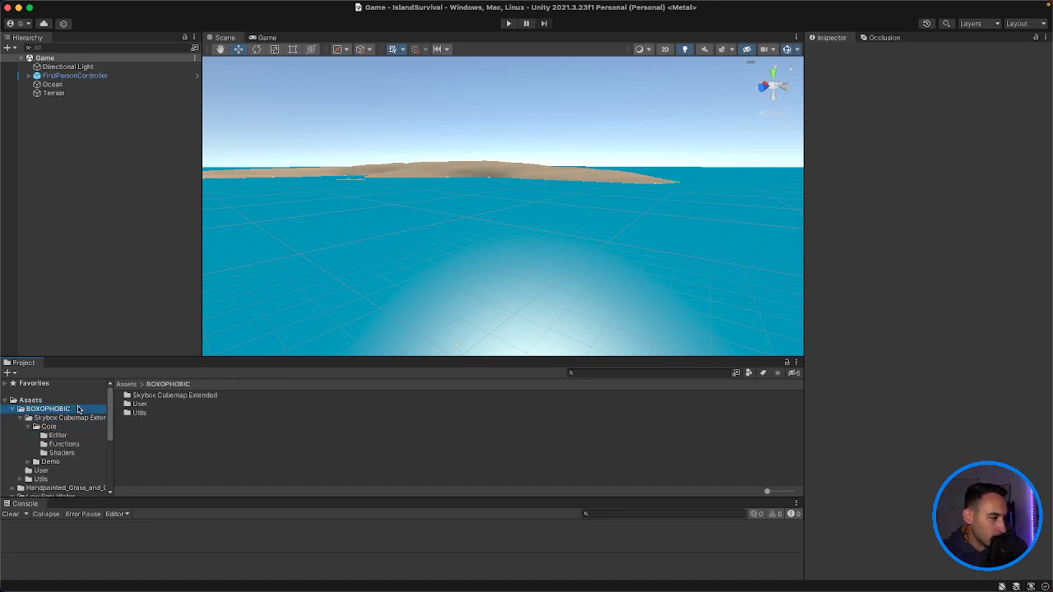
pyautogui.doubleClick(146, 397)
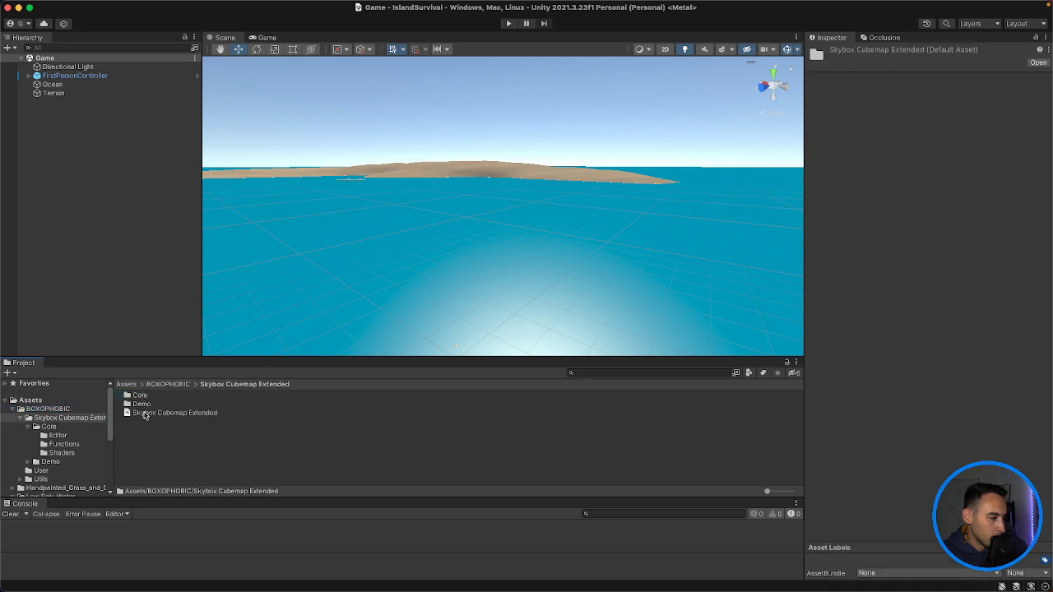
pyautogui.doubleClick(141, 404)
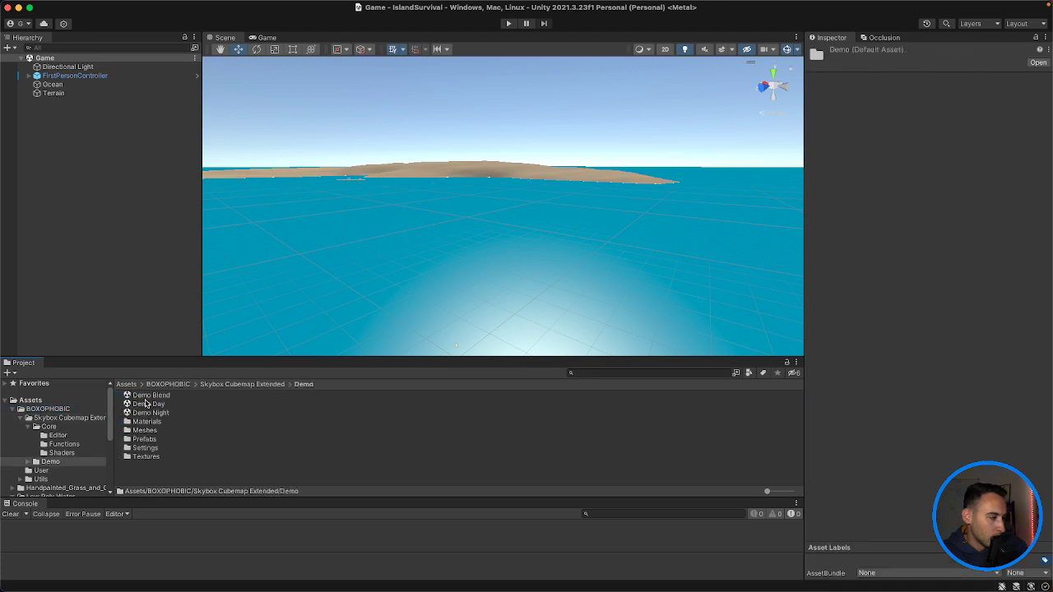
pyautogui.click(224, 385)
pyautogui.doubleClick(142, 396)
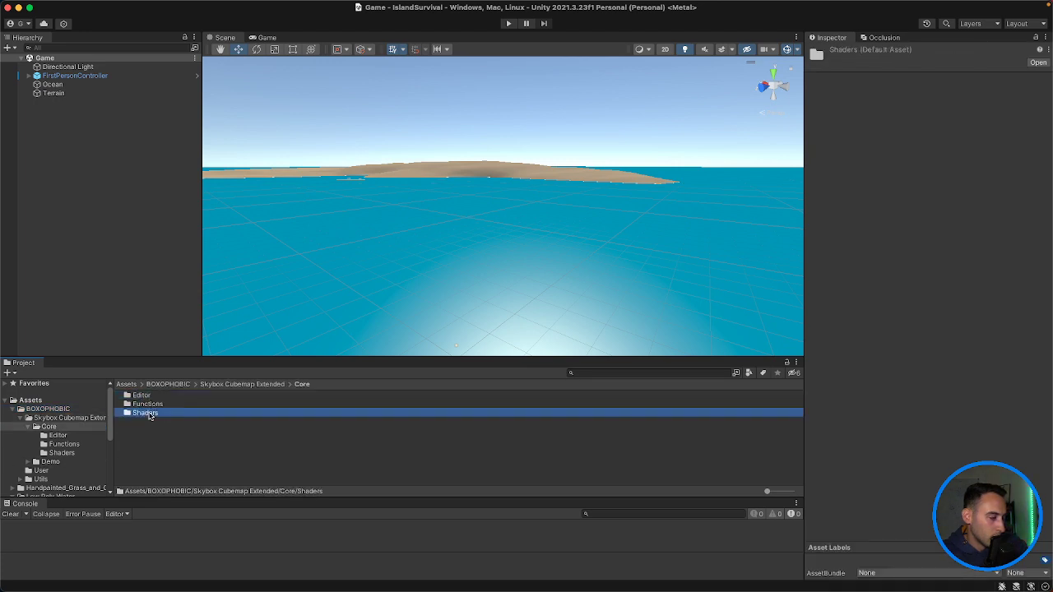
pyautogui.doubleClick(152, 412)
pyautogui.click(302, 385)
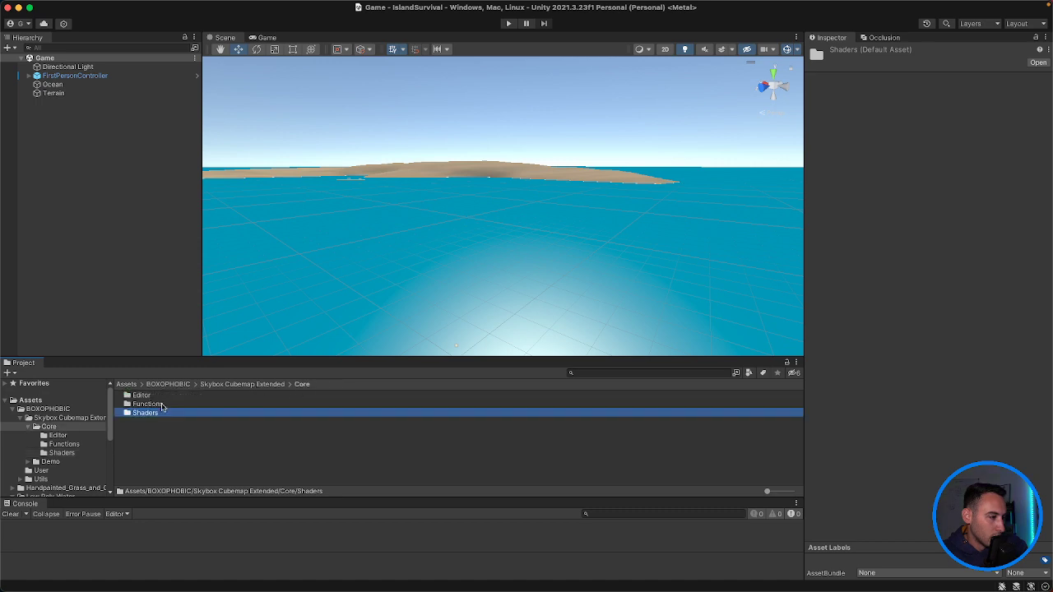
pyautogui.doubleClick(146, 403)
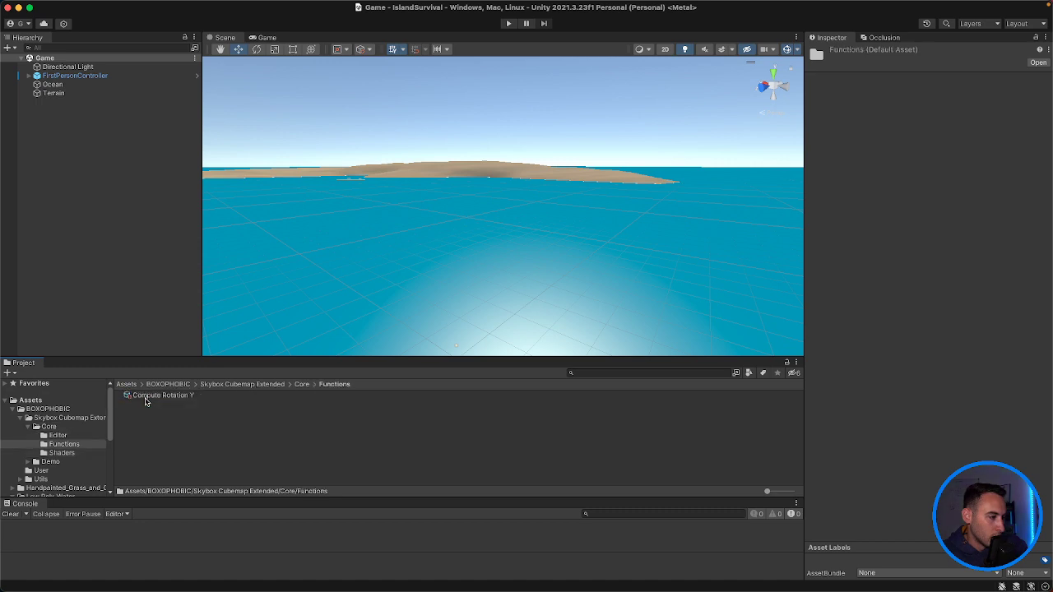
# Step: Examine the Materials and Meshes folders and the Demo Day scene asset in Skybox Cubemap Extended's Demo folder
pyautogui.click(271, 385)
pyautogui.click(144, 404)
pyautogui.doubleClick(144, 404)
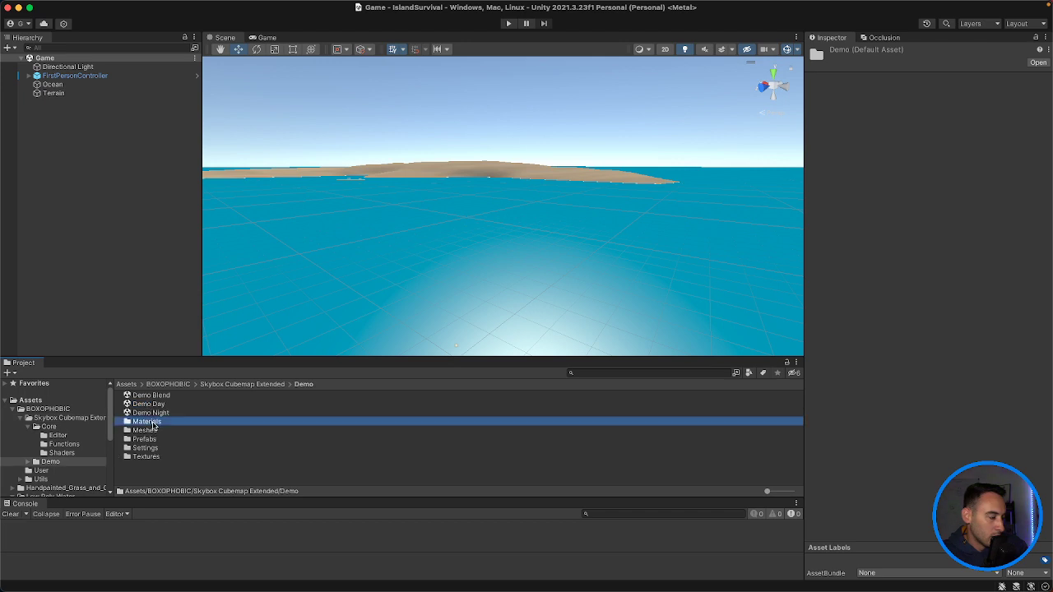
pyautogui.doubleClick(148, 421)
pyautogui.click(183, 413)
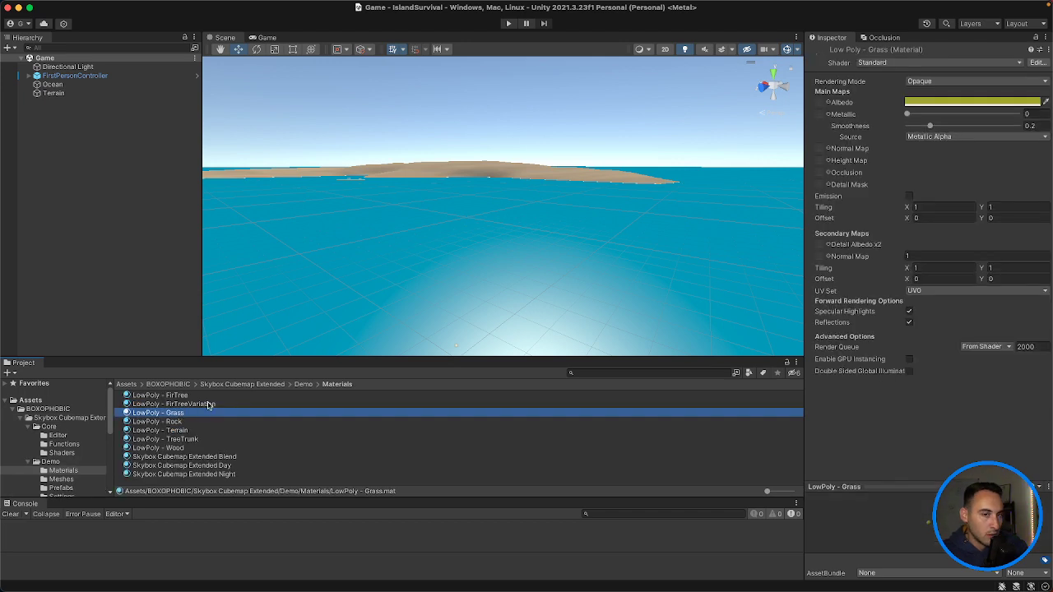
pyautogui.click(304, 386)
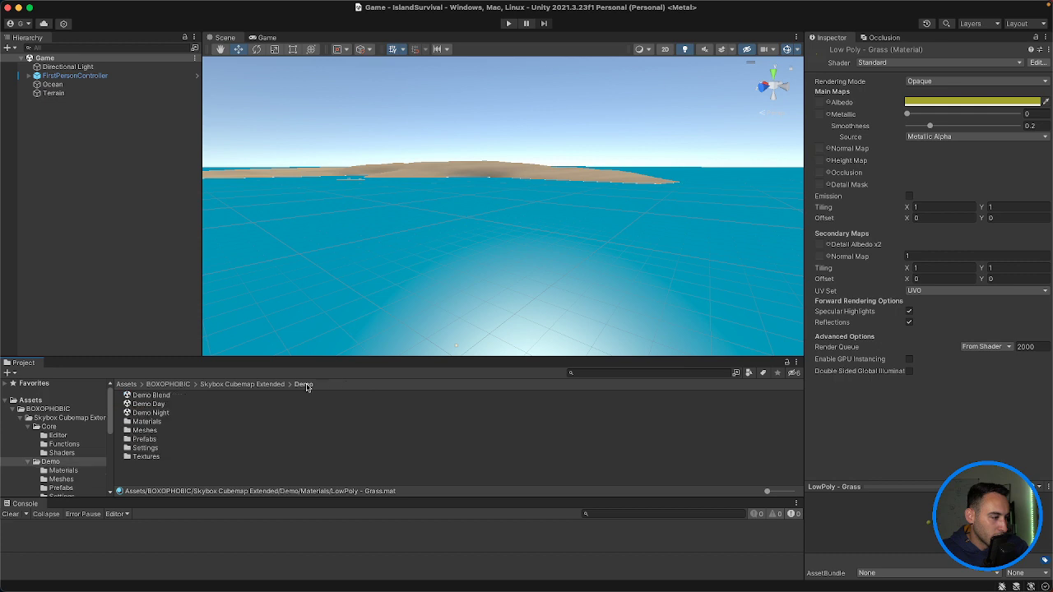
pyautogui.click(156, 406)
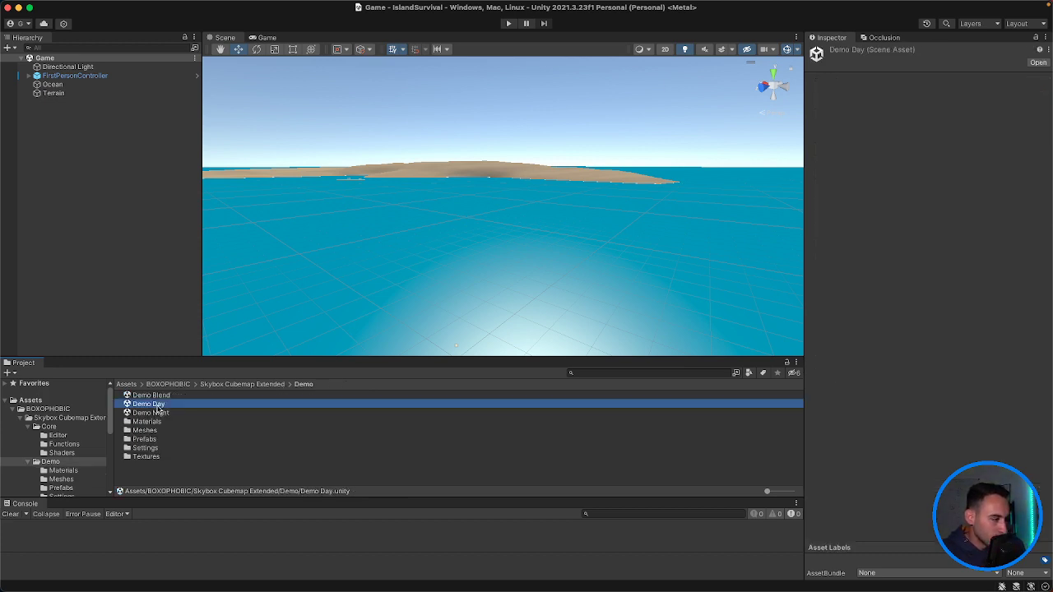
pyautogui.doubleClick(145, 431)
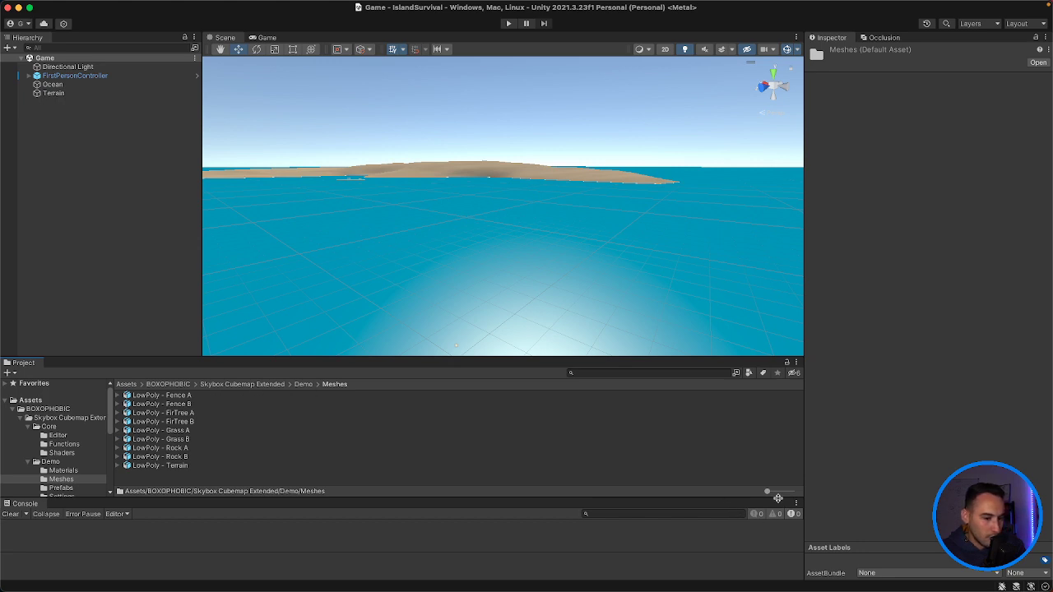
# Step: Enlarge the project thumbnails and inspect the Polyverse Skies - Blue Sky cubemap in the Demo folder's Textures
pyautogui.moveTo(773, 492); pyautogui.dragTo(818, 496)
pyautogui.click(303, 384)
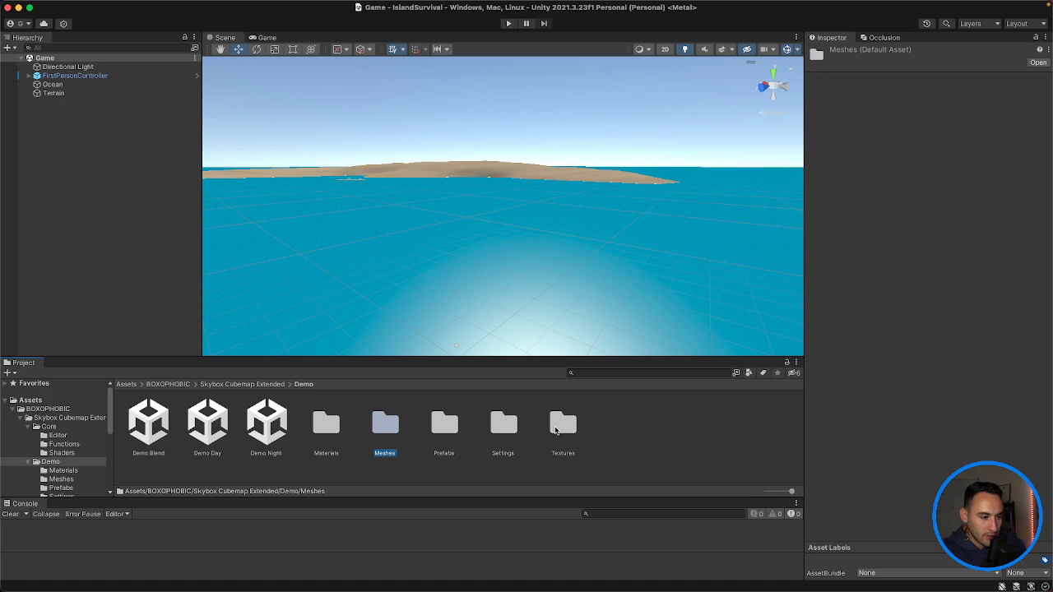
pyautogui.doubleClick(563, 424)
pyautogui.click(303, 385)
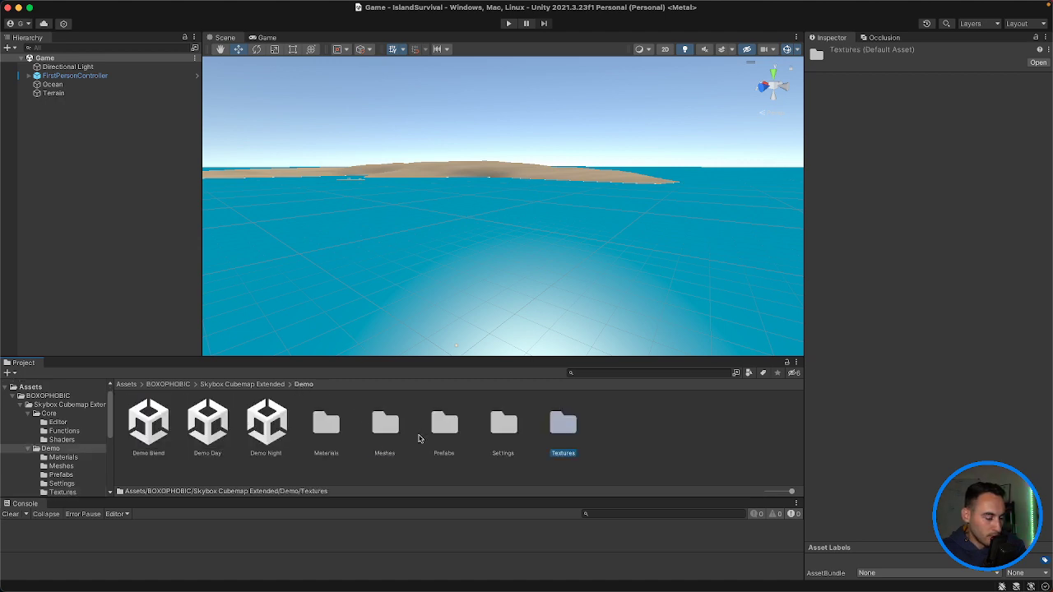
pyautogui.doubleClick(564, 425)
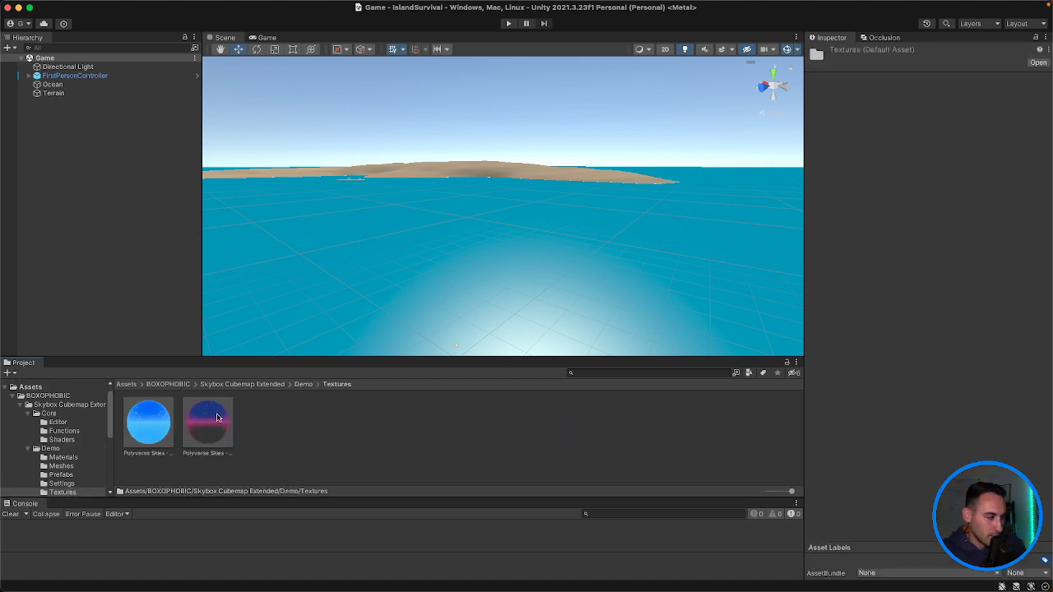
pyautogui.click(156, 422)
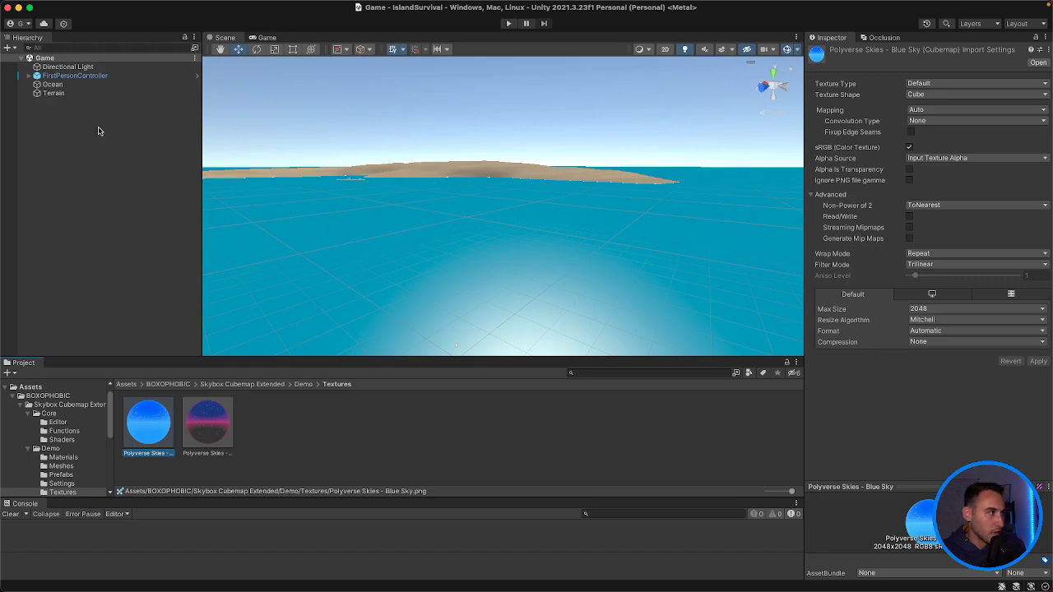
# Step: Bring the Lighting window forward and try to assign the Polyverse Skies - Blue Sky cubemap as the Skybox Material
pyautogui.hotkey('ctrl', 'Up')
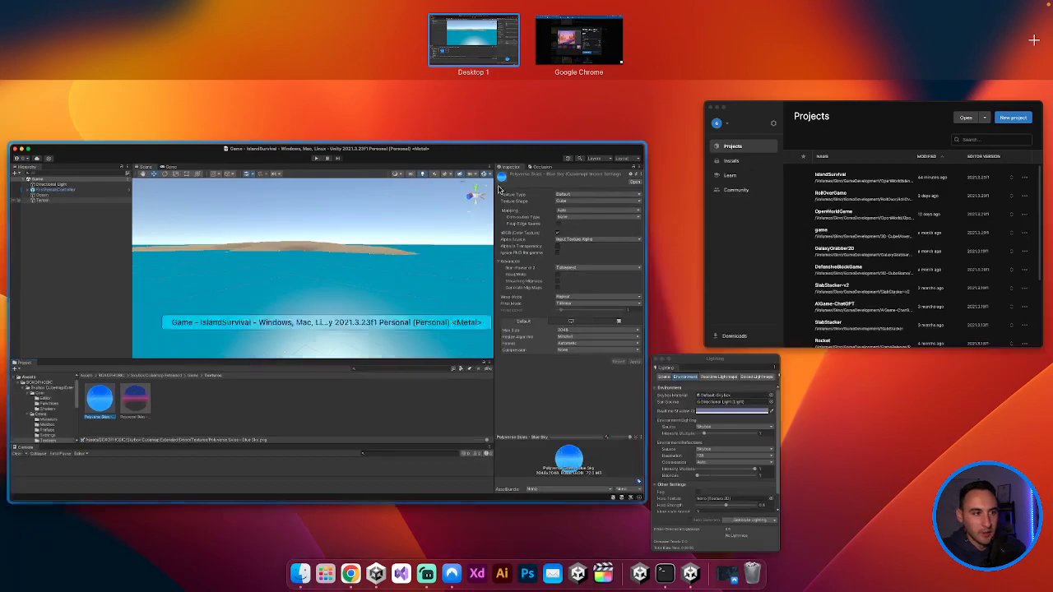
pyautogui.click(735, 409)
pyautogui.moveTo(151, 432); pyautogui.dragTo(576, 302)
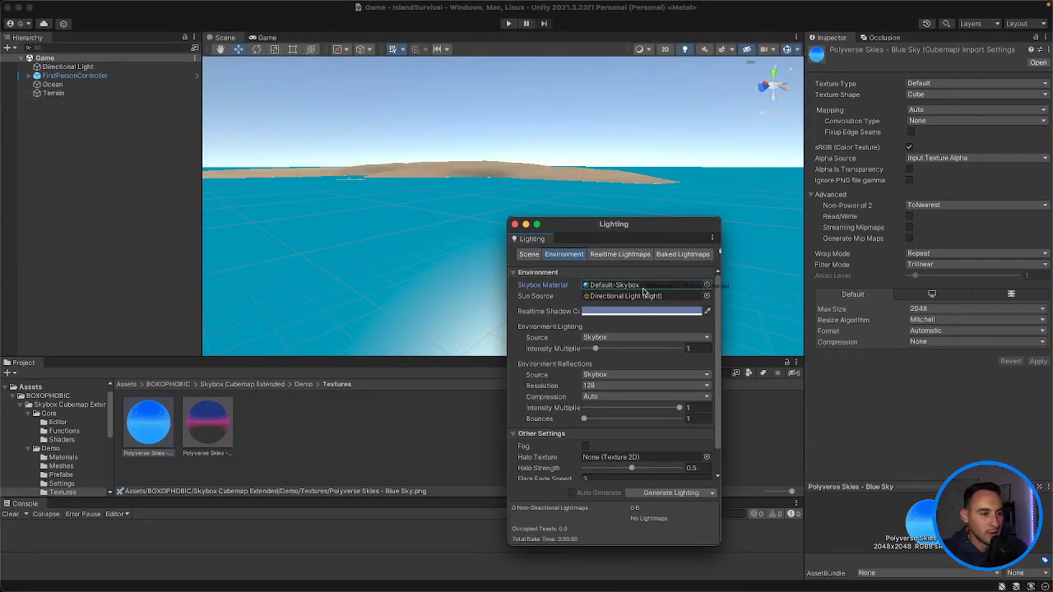
# Step: Try the Skybox Cubemap Extended Day, Night and Blend materials as the Skybox Material, choose Blend and close the Lighting window
pyautogui.click(706, 286)
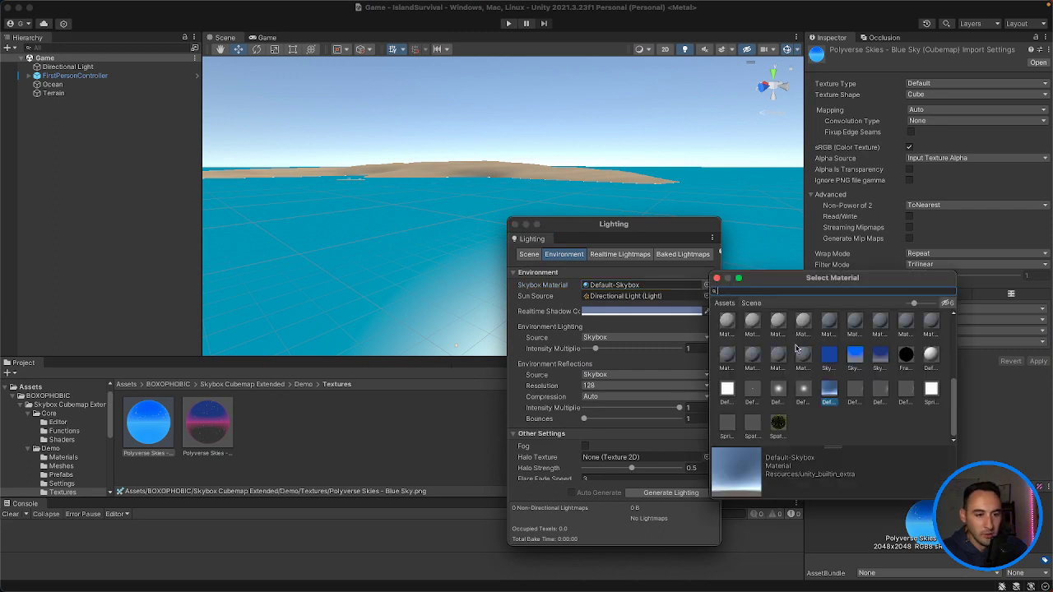
pyautogui.scroll(2, 829, 372)
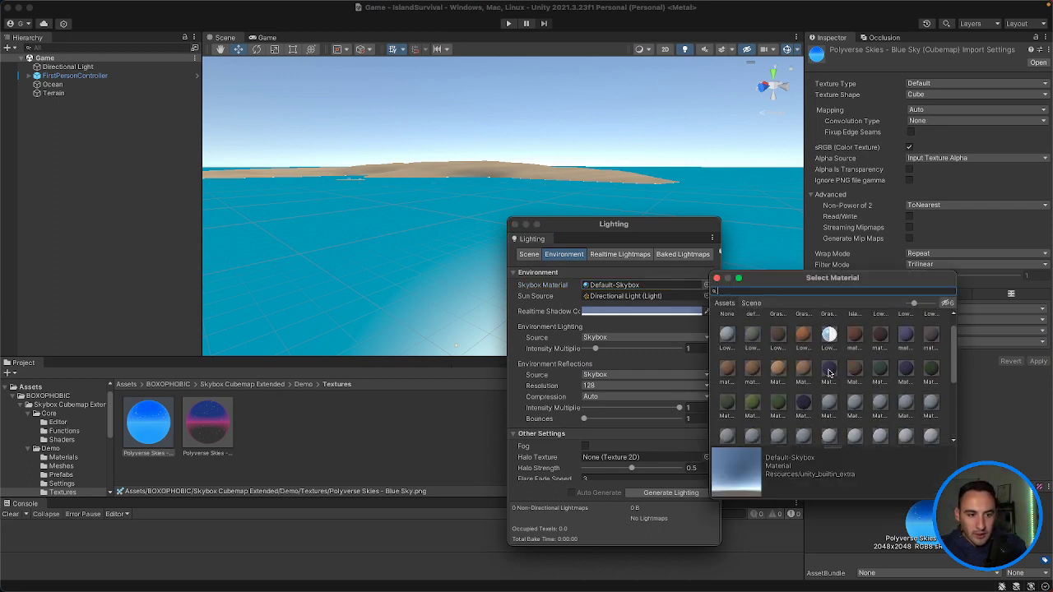
pyautogui.scroll(-1, 829, 373)
pyautogui.click(860, 354)
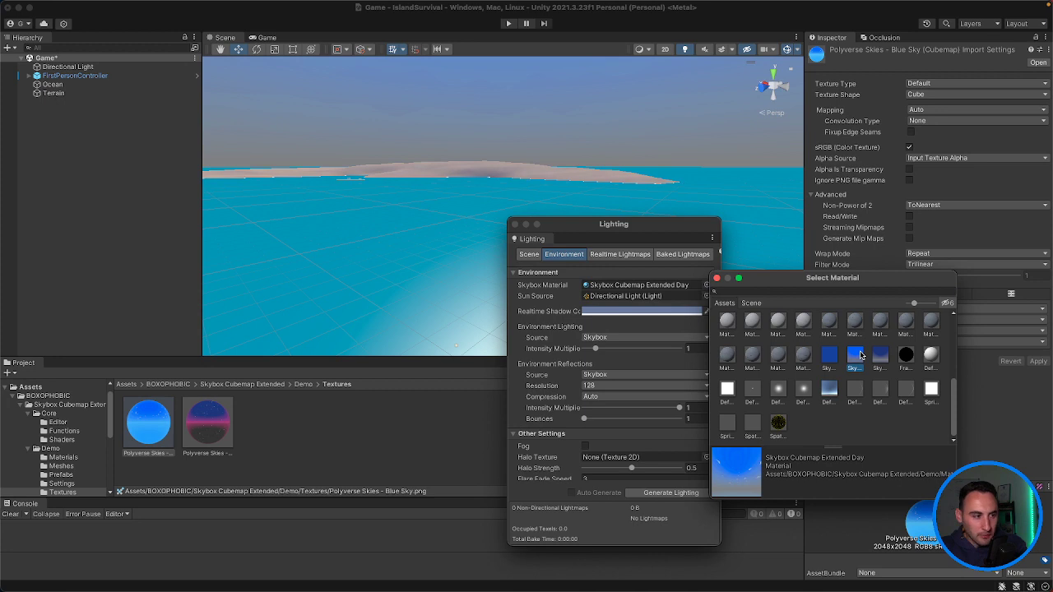
pyautogui.click(827, 388)
pyautogui.click(830, 360)
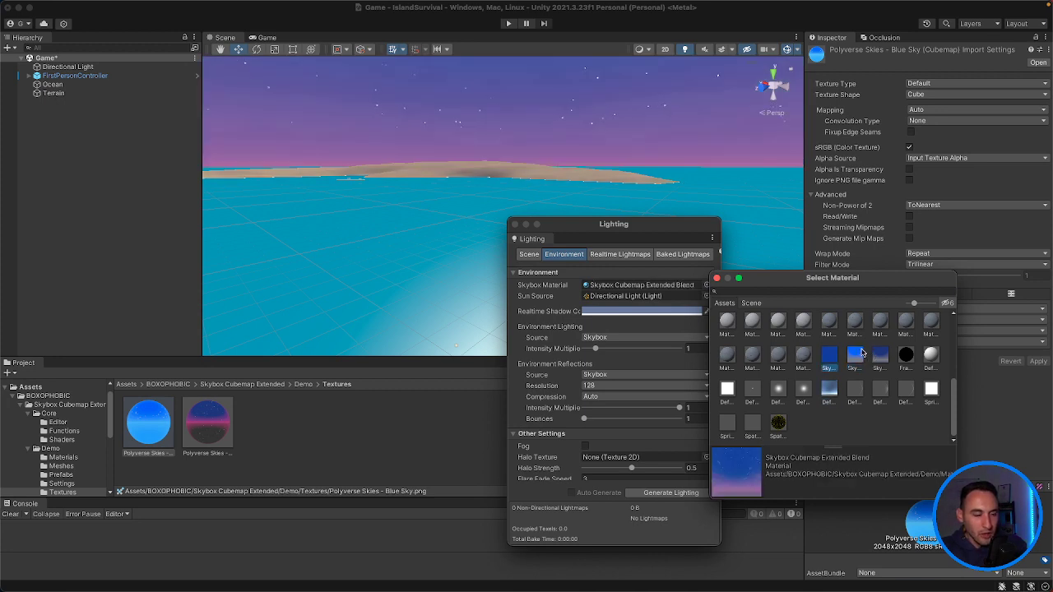
pyautogui.click(879, 359)
pyautogui.click(830, 359)
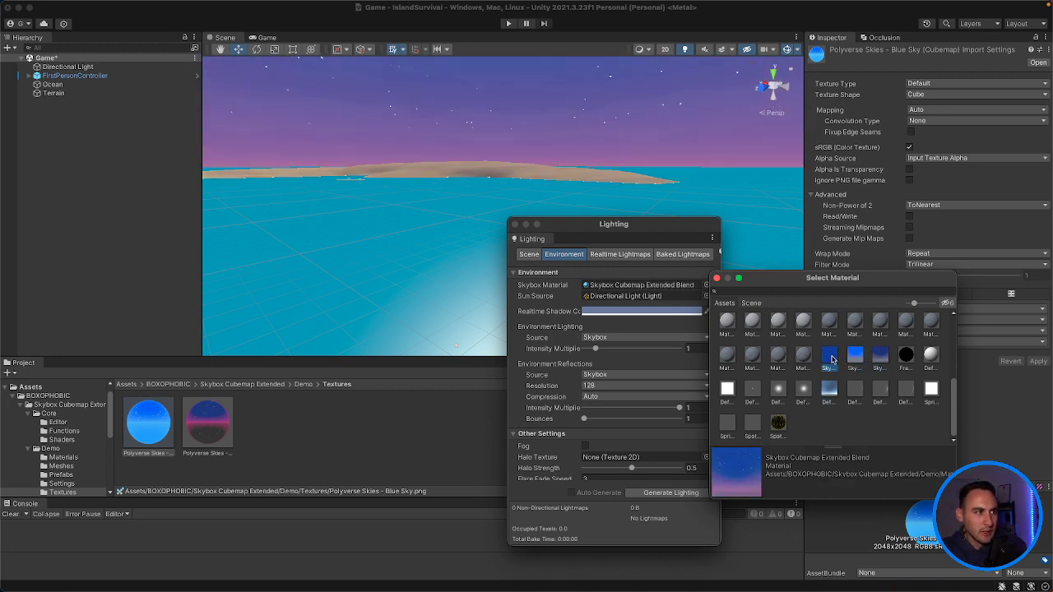
pyautogui.click(717, 279)
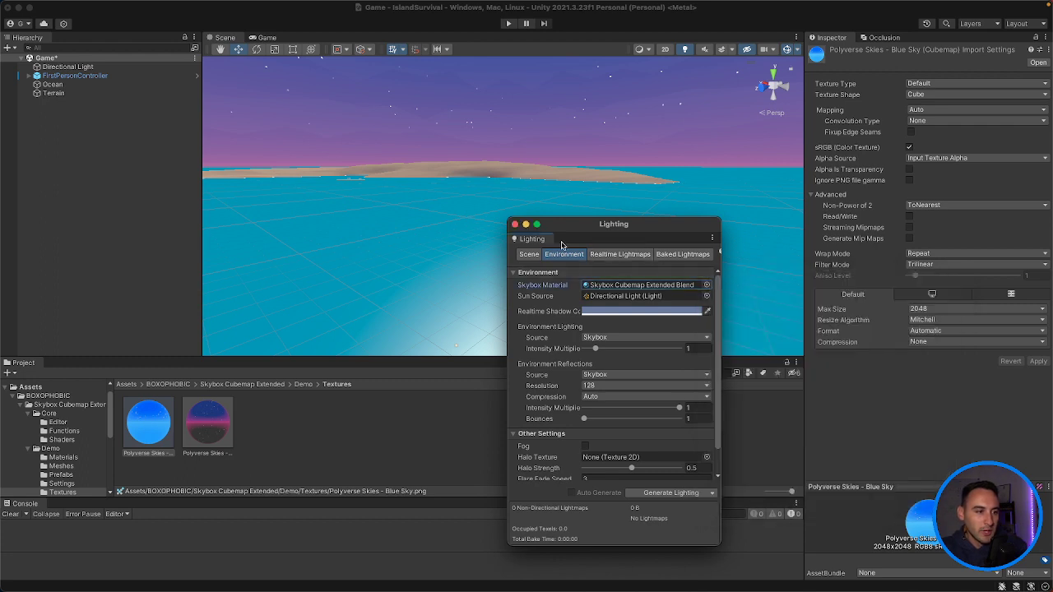
pyautogui.click(515, 224)
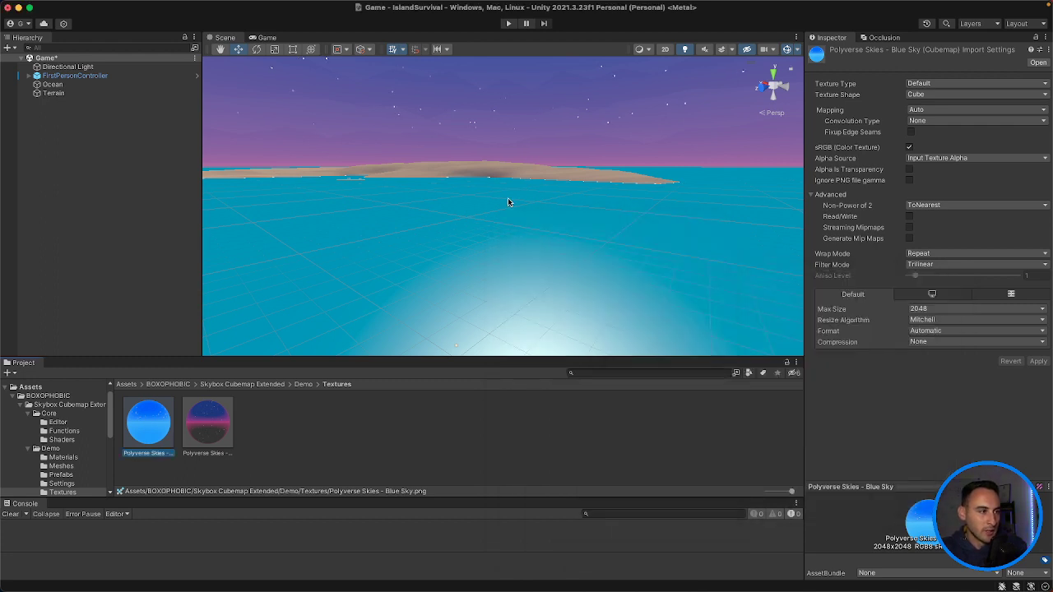
# Step: Play-test the island in the Game view to check the Blend skybox, then stop the test
pyautogui.click(267, 38)
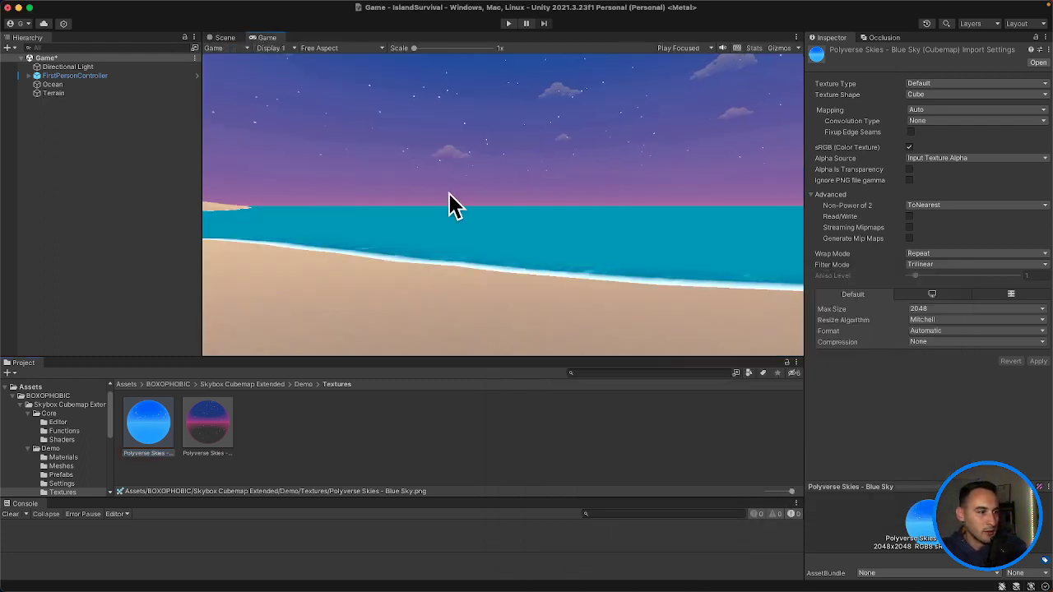
pyautogui.click(509, 23)
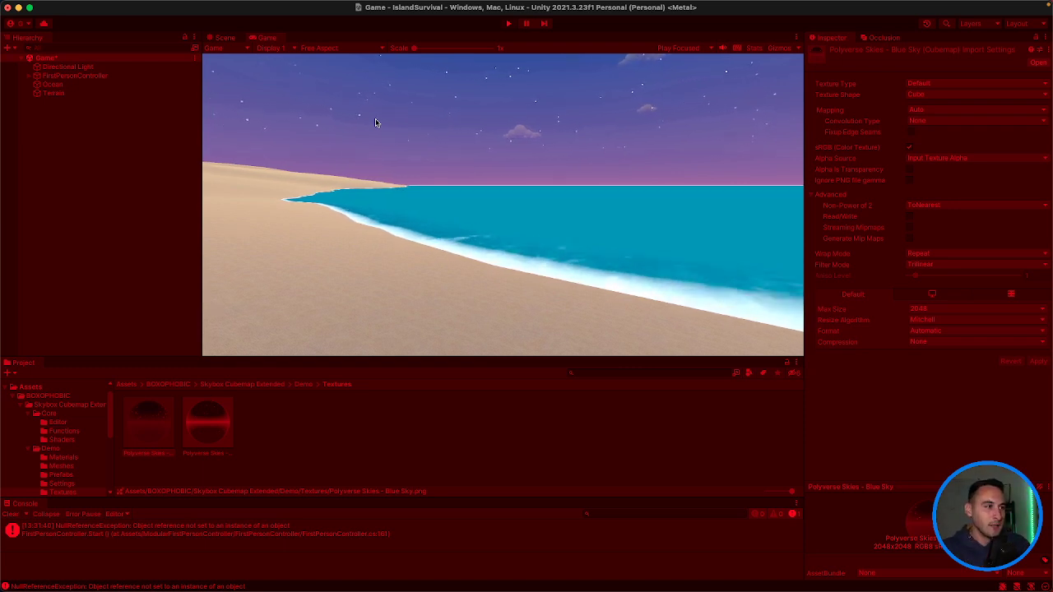
pyautogui.click(507, 25)
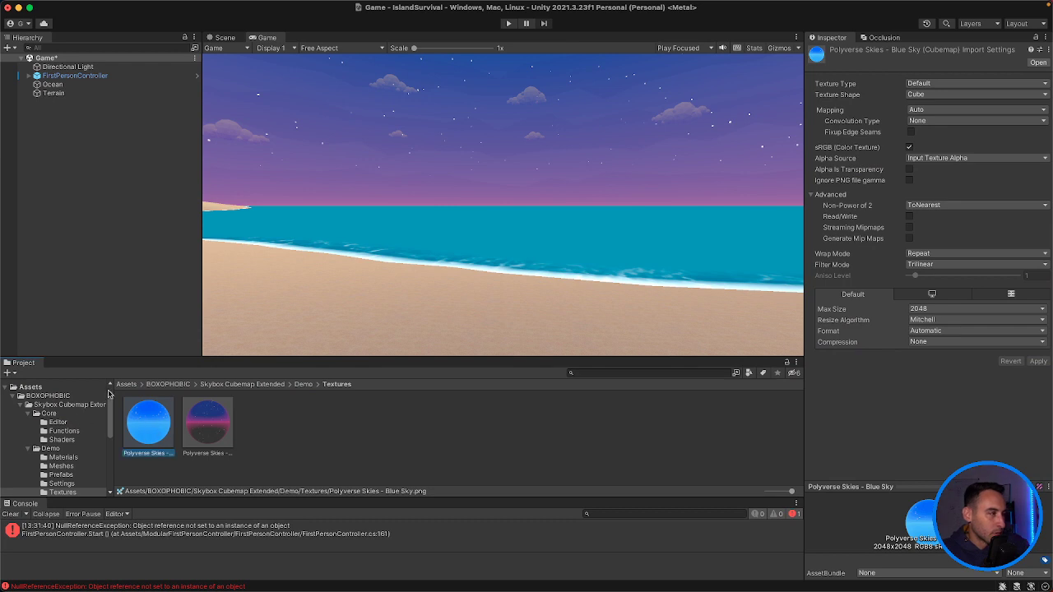
# Step: Set the Skybox Material in the Lighting environment settings to Skybox Cubemap Extended Day and close the Lighting window
pyautogui.click(255, 6)
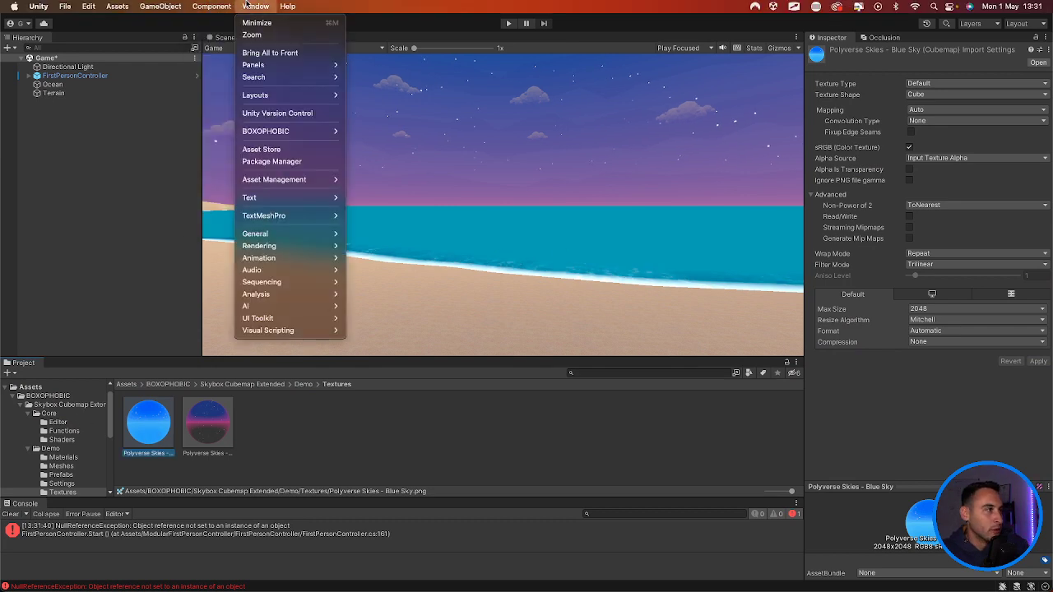
pyautogui.moveTo(321, 245)
pyautogui.click(401, 247)
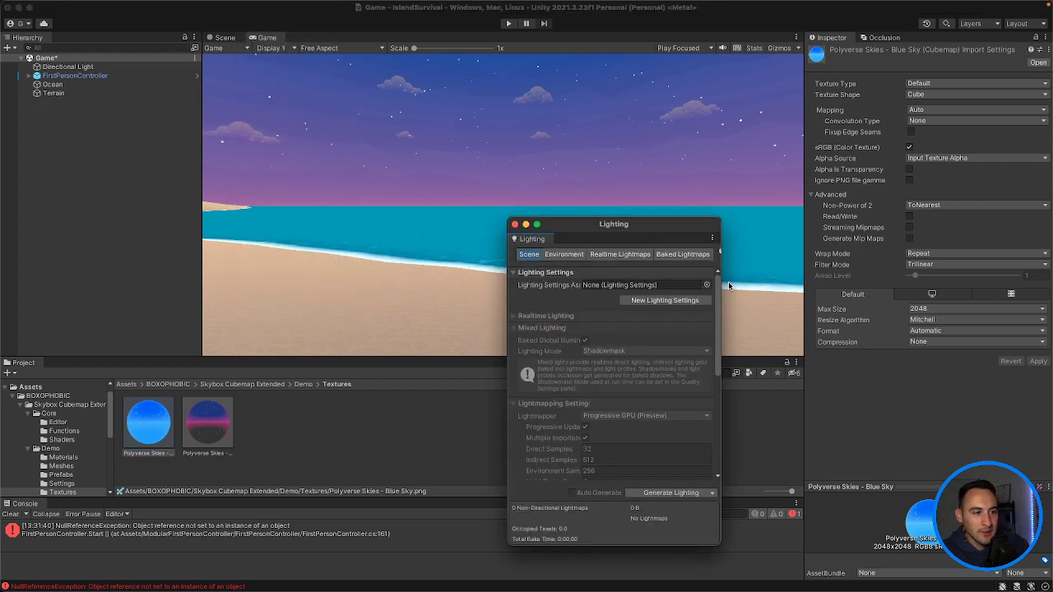
pyautogui.click(563, 254)
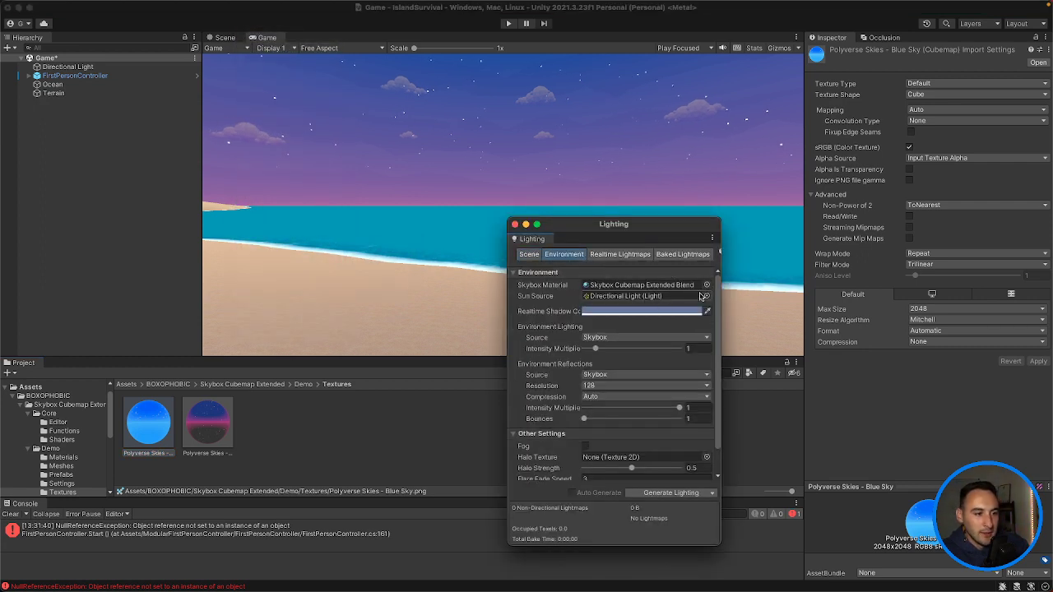
pyautogui.click(706, 284)
pyautogui.click(853, 380)
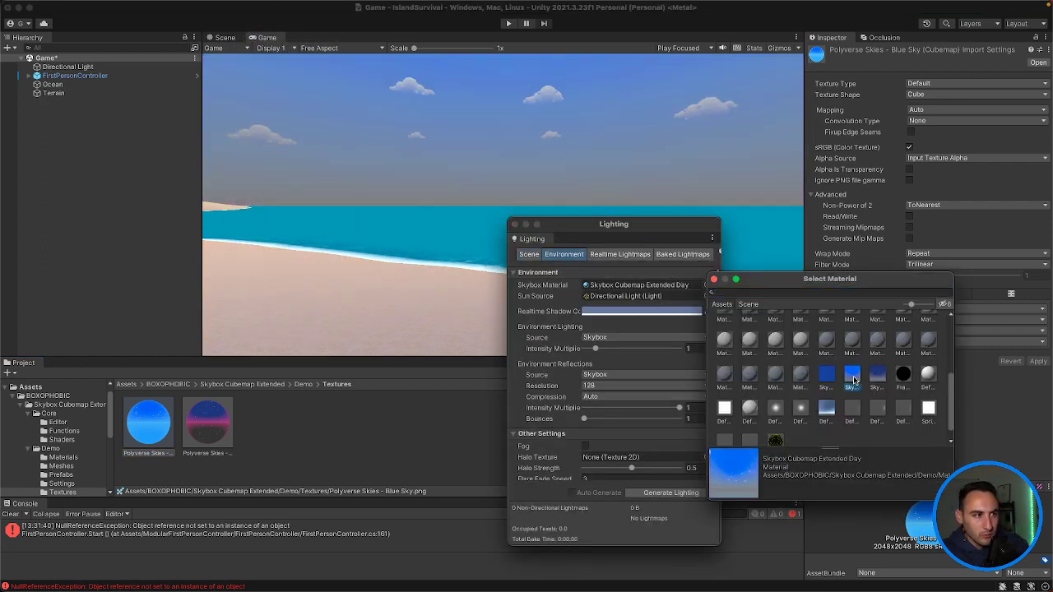
pyautogui.doubleClick(853, 379)
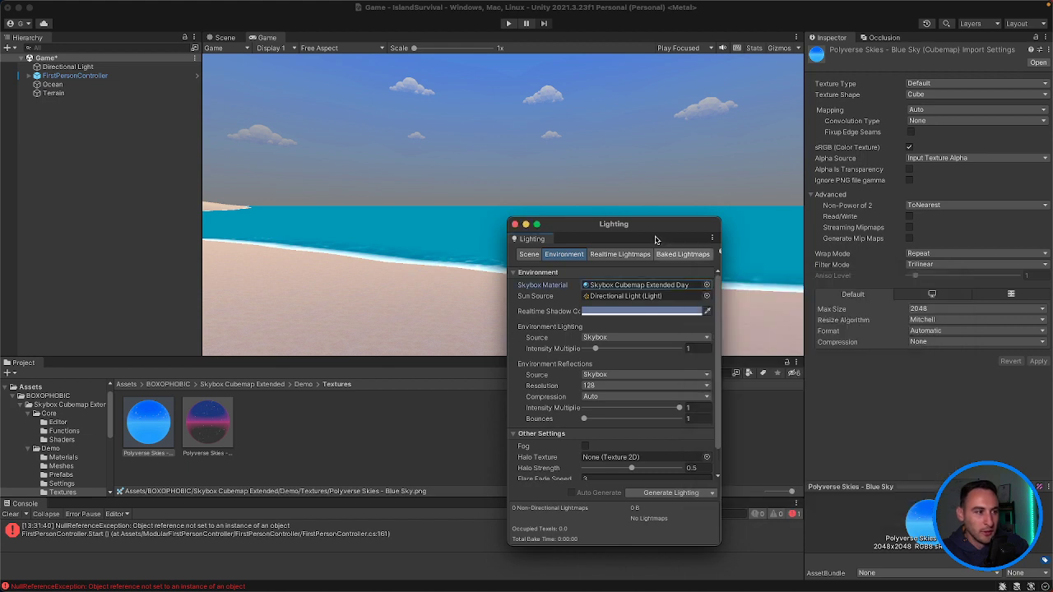
pyautogui.click(514, 224)
# Step: Play-test the island scene to check the Day skybox, and exit play mode
pyautogui.click(507, 26)
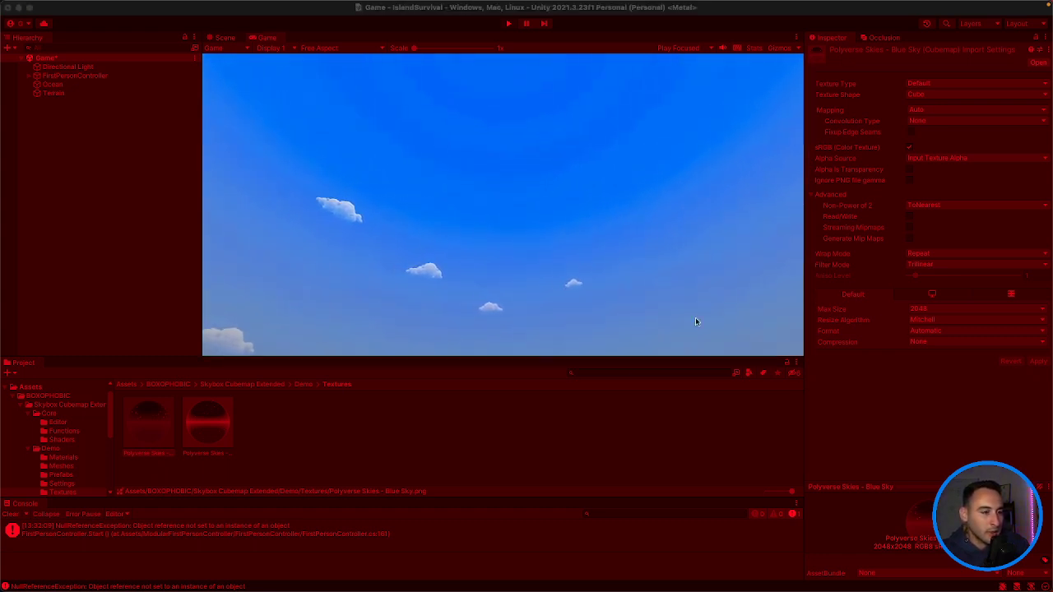
pyautogui.click(662, 399)
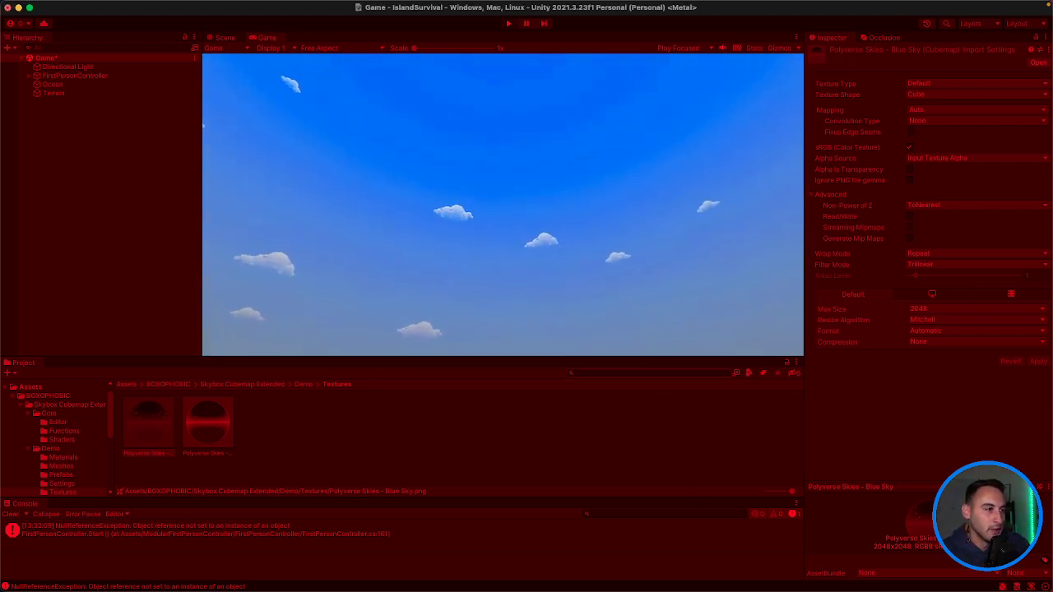
pyautogui.click(510, 23)
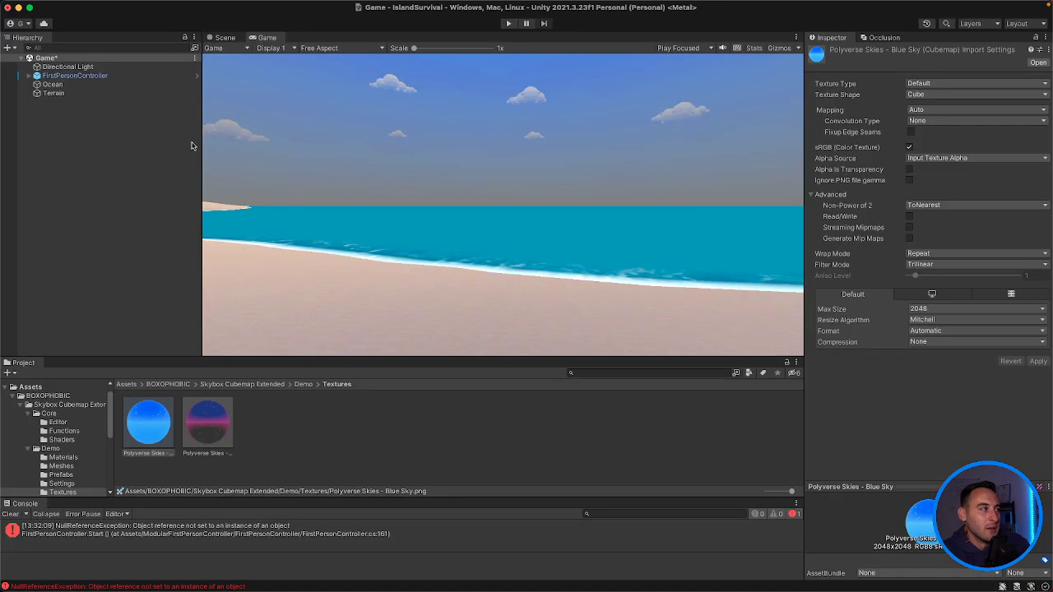
# Step: Frame the Terrain in the Scene view and look down on the islands from above
pyautogui.click(138, 132)
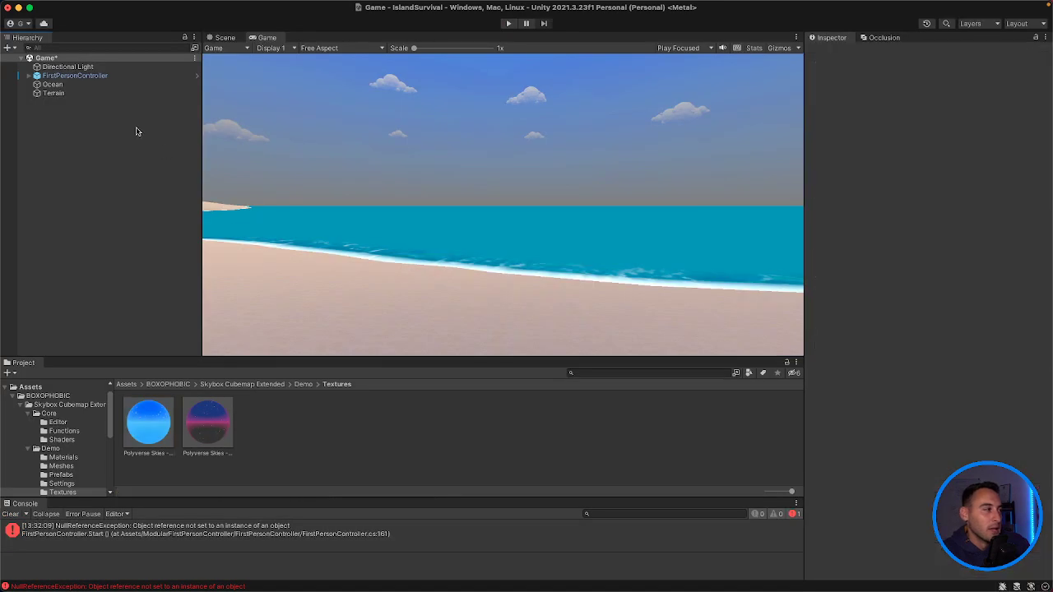
pyautogui.click(237, 39)
pyautogui.scroll(-3, 457, 206)
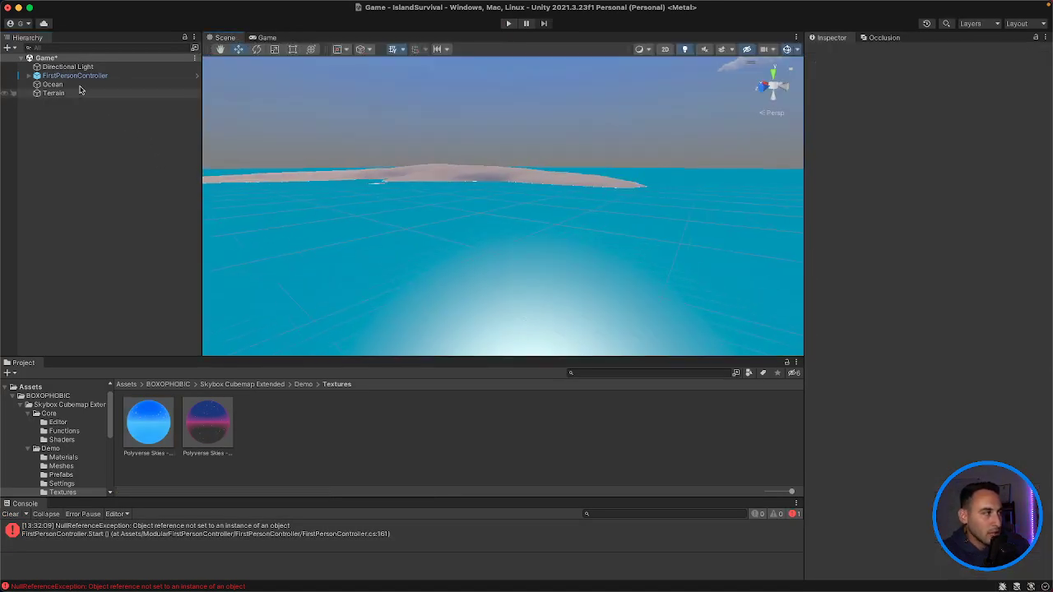
pyautogui.doubleClick(54, 93)
pyautogui.moveTo(529, 292); pyautogui.dragTo(521, 356, button='right')
pyautogui.scroll(5, 528, 231)
pyautogui.moveTo(524, 258); pyautogui.dragTo(526, 322, button='right')
pyautogui.scroll(-5, 519, 313)
# Step: Switch to the Unity Asset Store in Chrome, search for "low poly beach" and browse the results
pyautogui.hotkey('ctrl', 'Up')
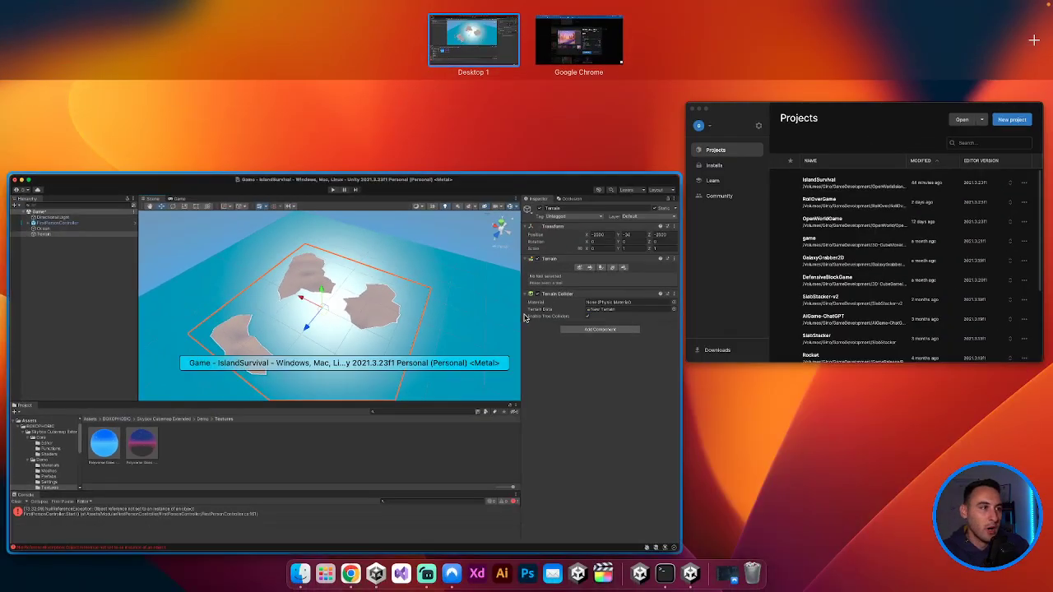
pyautogui.click(576, 56)
pyautogui.click(534, 139)
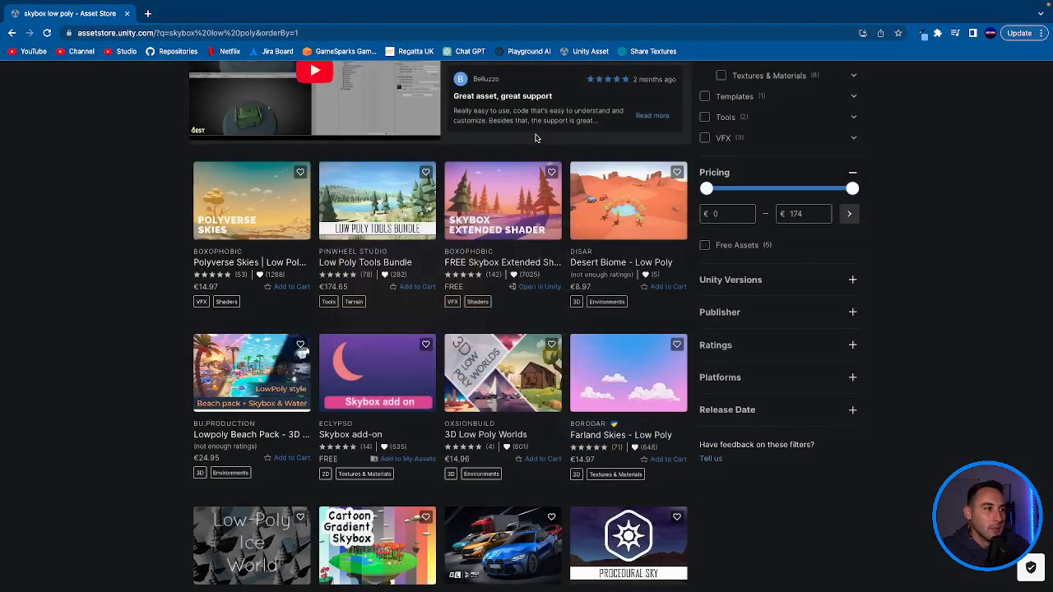
pyautogui.scroll(4, 535, 138)
pyautogui.click(440, 100)
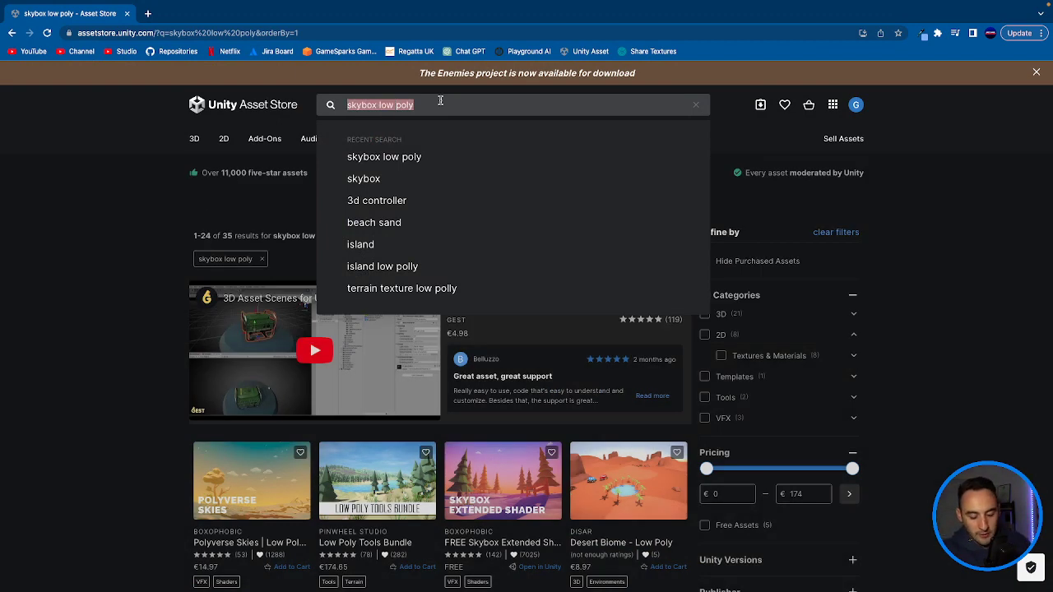
pyautogui.write('low poly ')
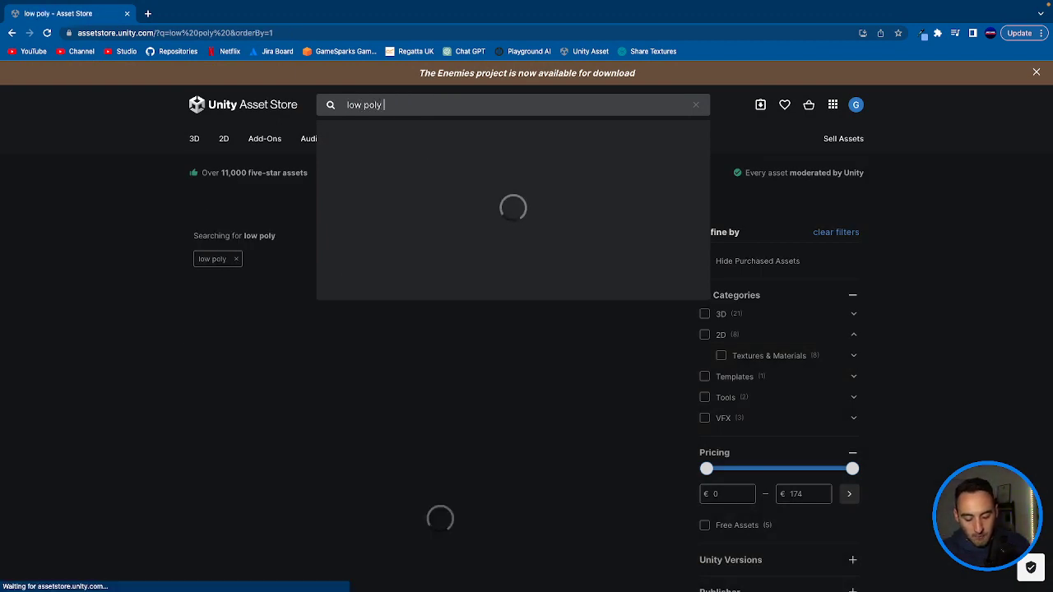
pyautogui.write('beach')
pyautogui.press('Return')
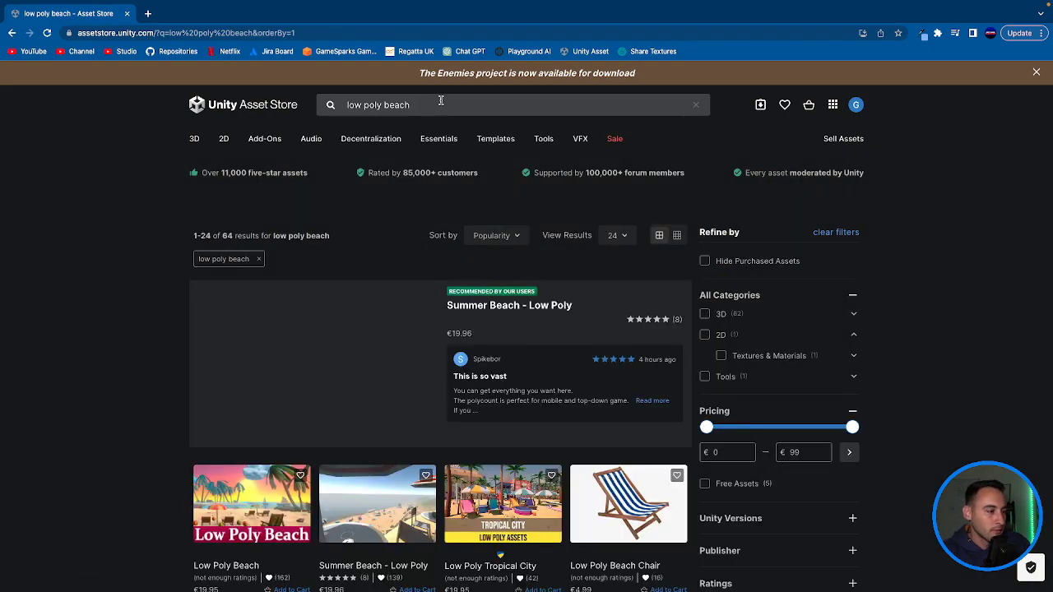
pyautogui.scroll(-4, 179, 244)
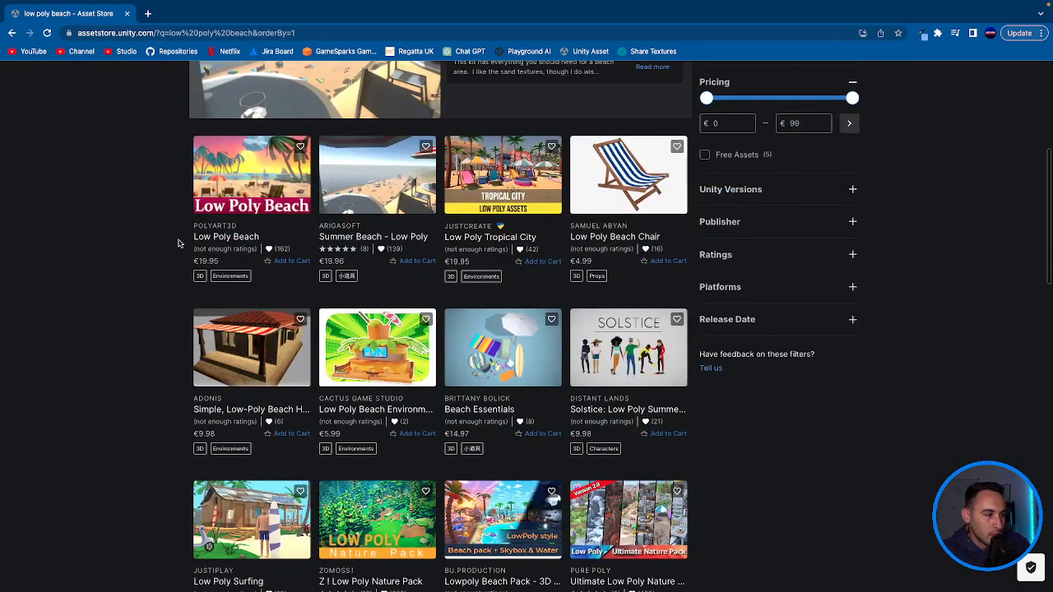
pyautogui.scroll(-3, 178, 243)
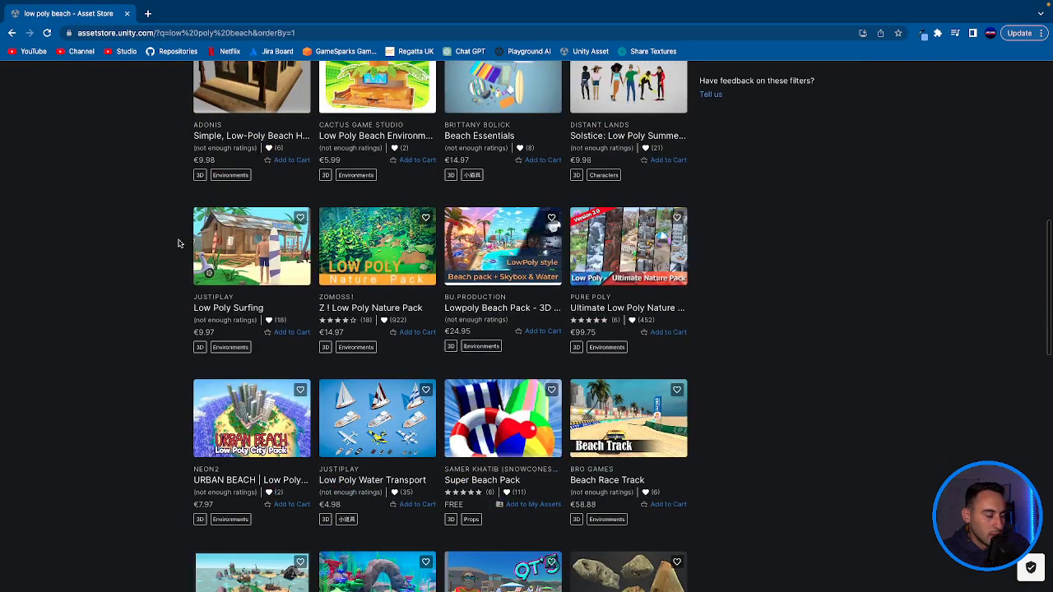
# Step: Search the Asset Store for "low poly palm" and limit the results to free assets
pyautogui.scroll(7, 178, 242)
pyautogui.doubleClick(394, 105)
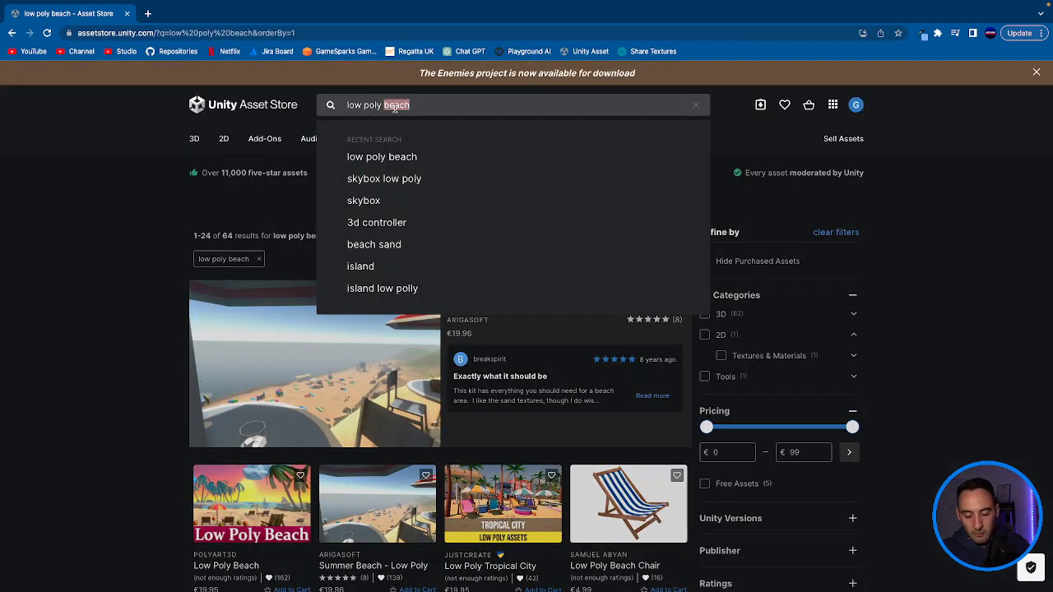
pyautogui.write('palm')
pyautogui.press('Return')
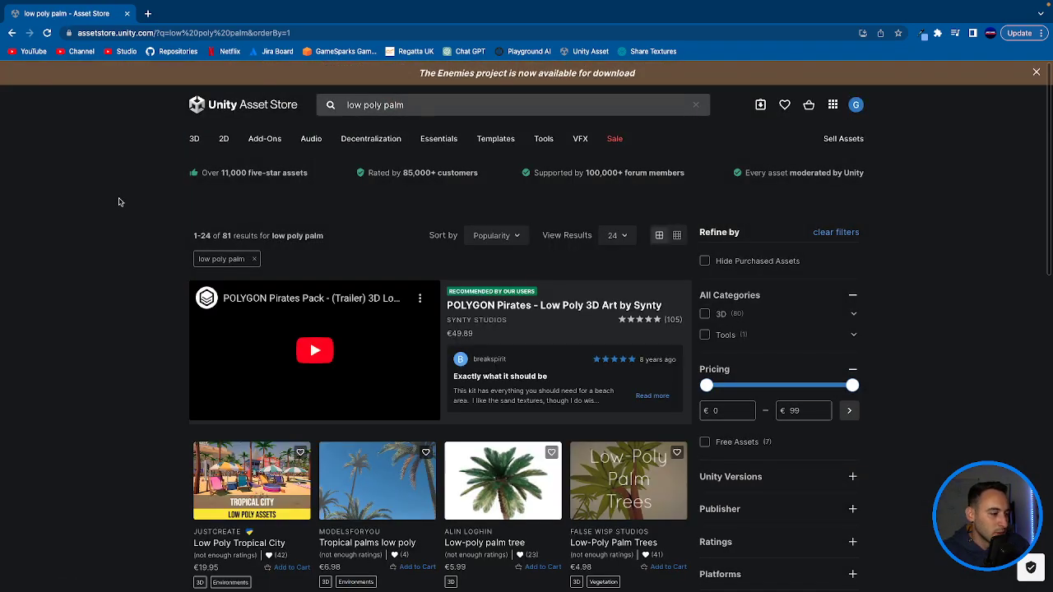
pyautogui.scroll(-3, 119, 201)
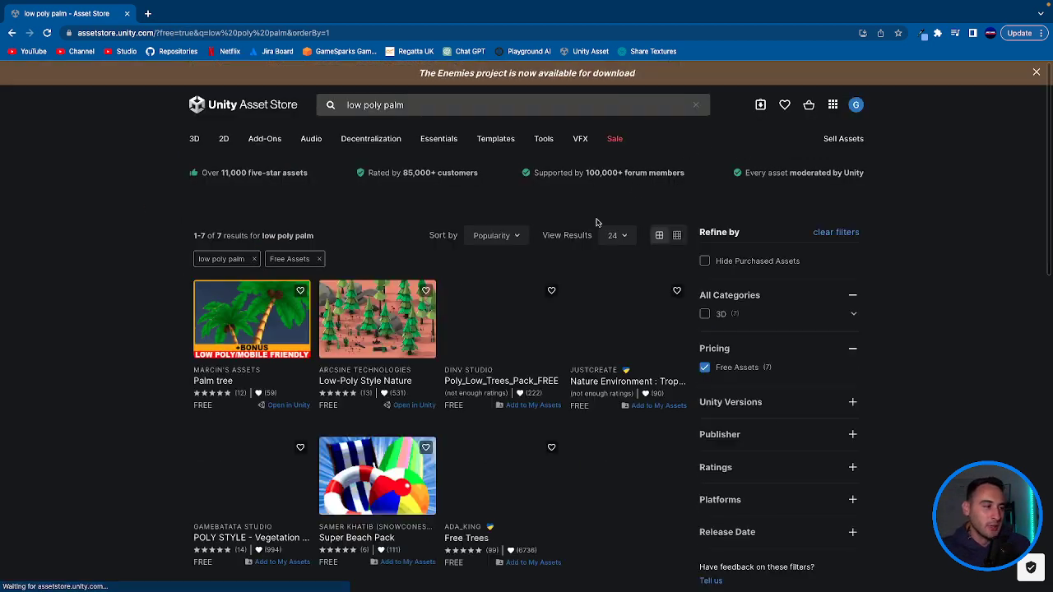
pyautogui.scroll(-2, 167, 253)
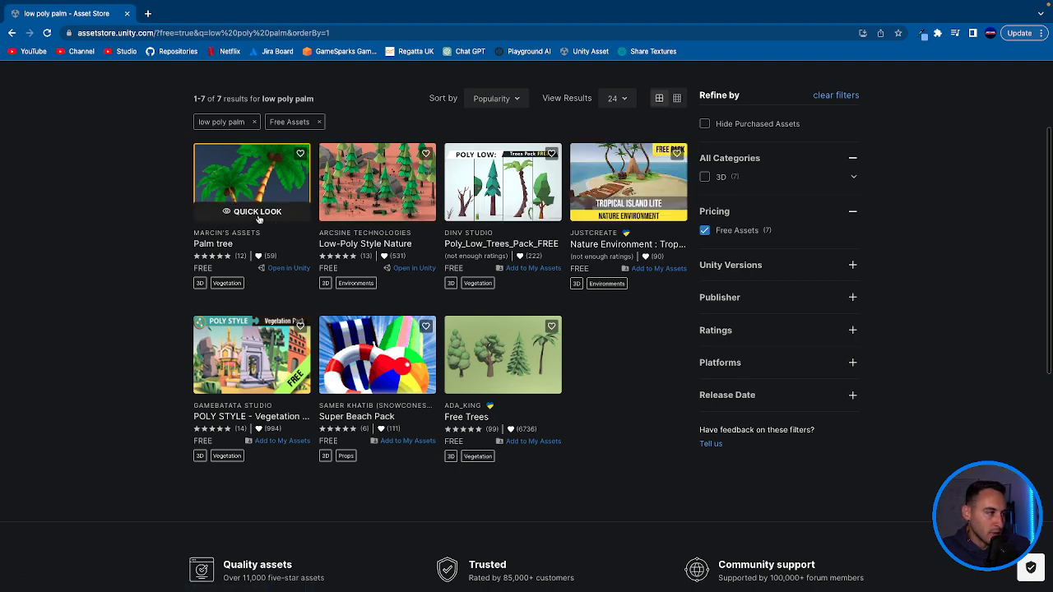
# Step: Open the quick look of the free Palm tree asset and view its preview images
pyautogui.click(257, 211)
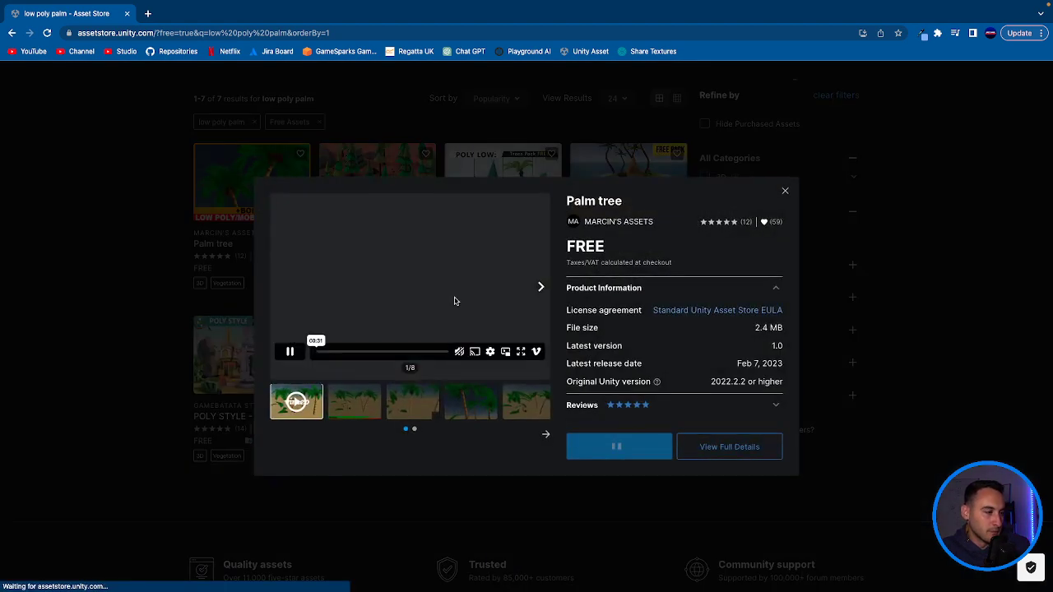
pyautogui.click(370, 412)
pyautogui.click(400, 409)
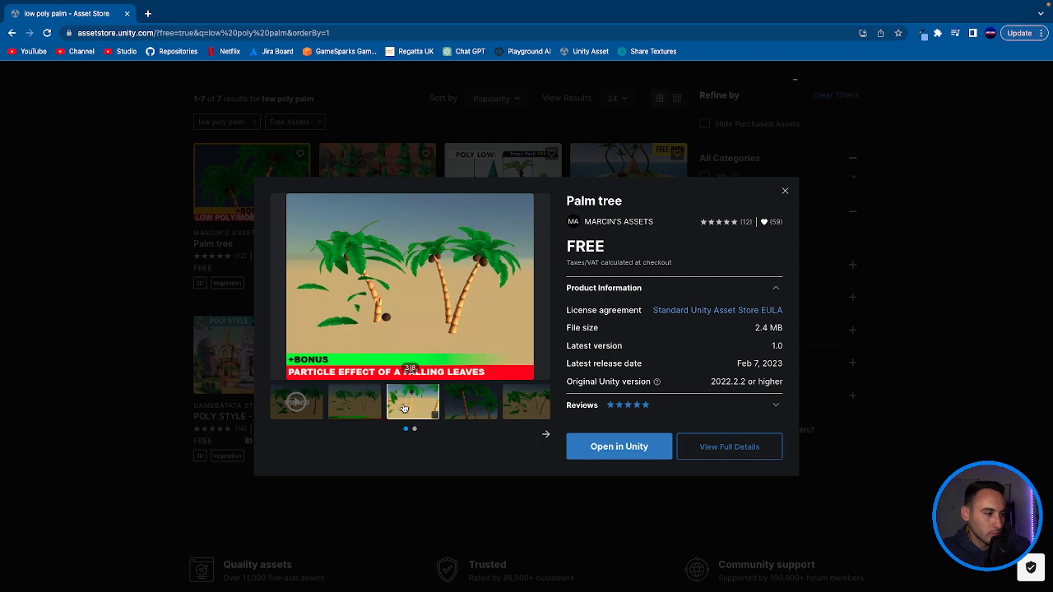
pyautogui.click(492, 408)
pyautogui.click(531, 402)
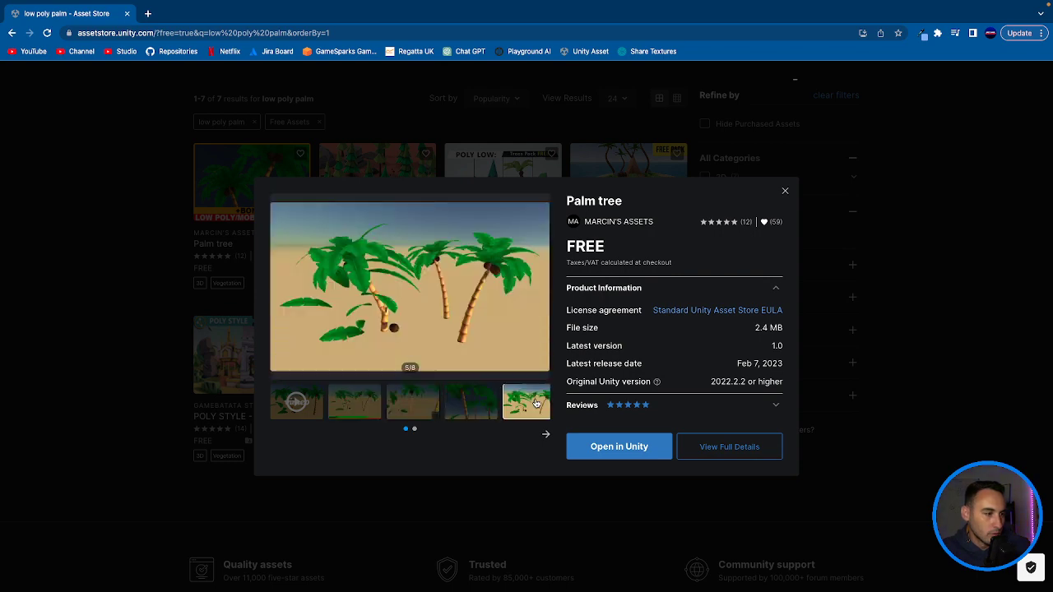
# Step: Open the Palm tree asset in Unity and import the whole package into the project
pyautogui.click(620, 447)
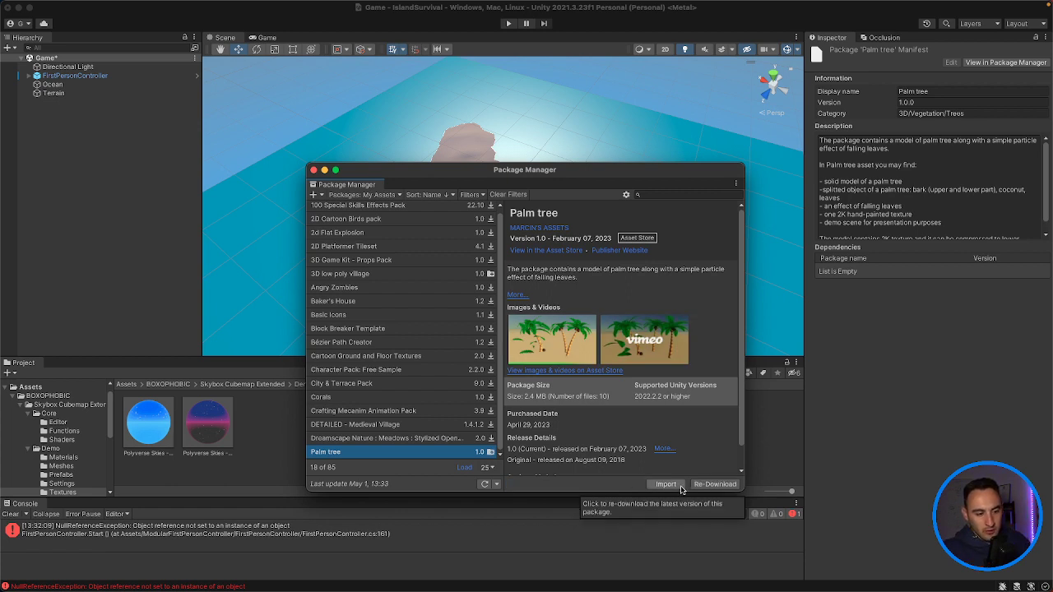
pyautogui.click(678, 485)
pyautogui.click(710, 529)
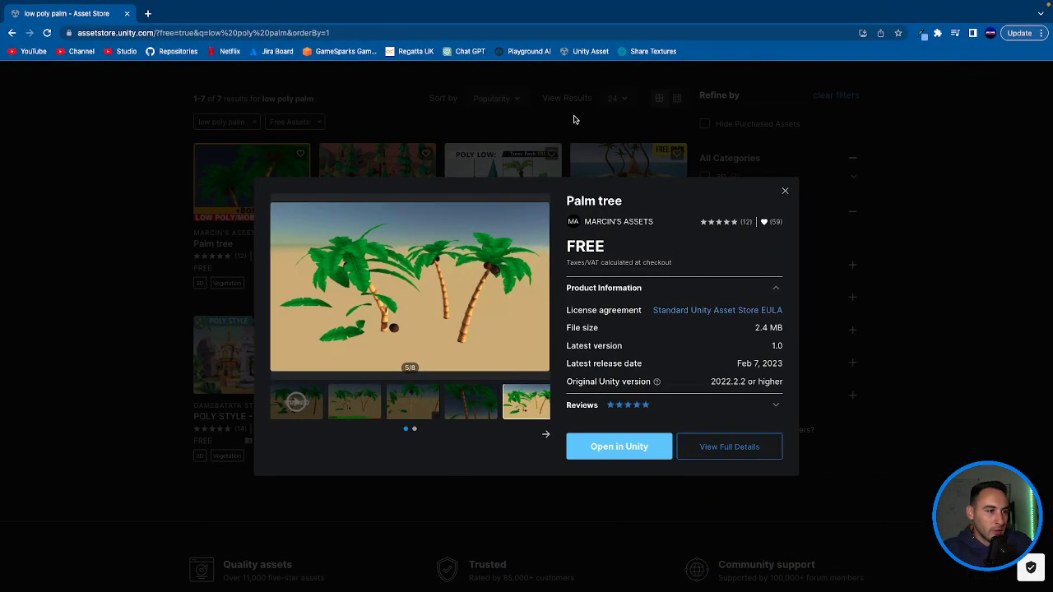
# Step: Add the free Nature Environment : Tropical Island Lite asset to My Assets and open it in Unity
pyautogui.press('Escape')
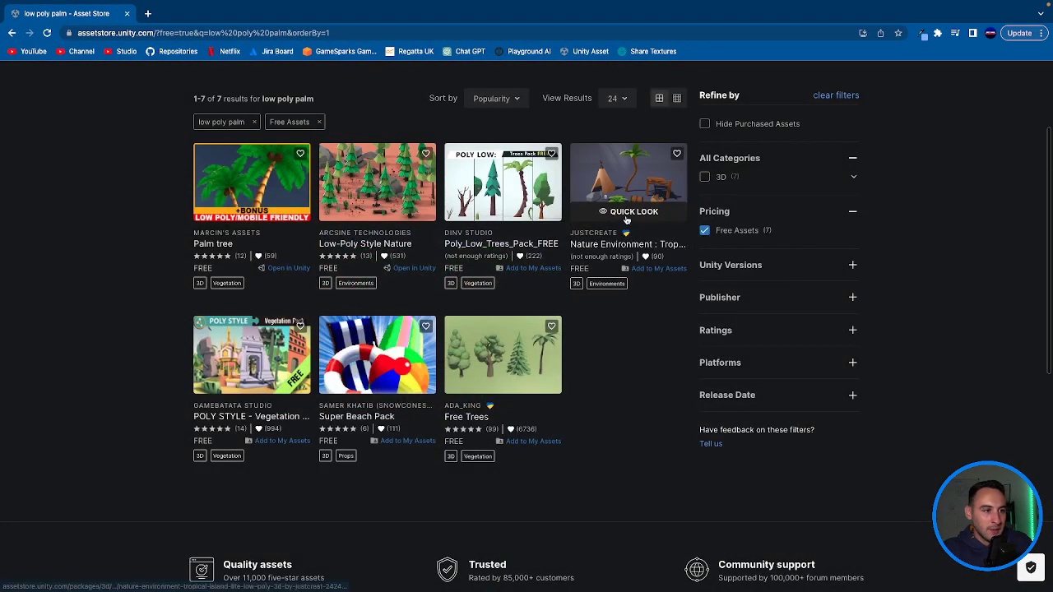
pyautogui.click(630, 212)
pyautogui.click(640, 439)
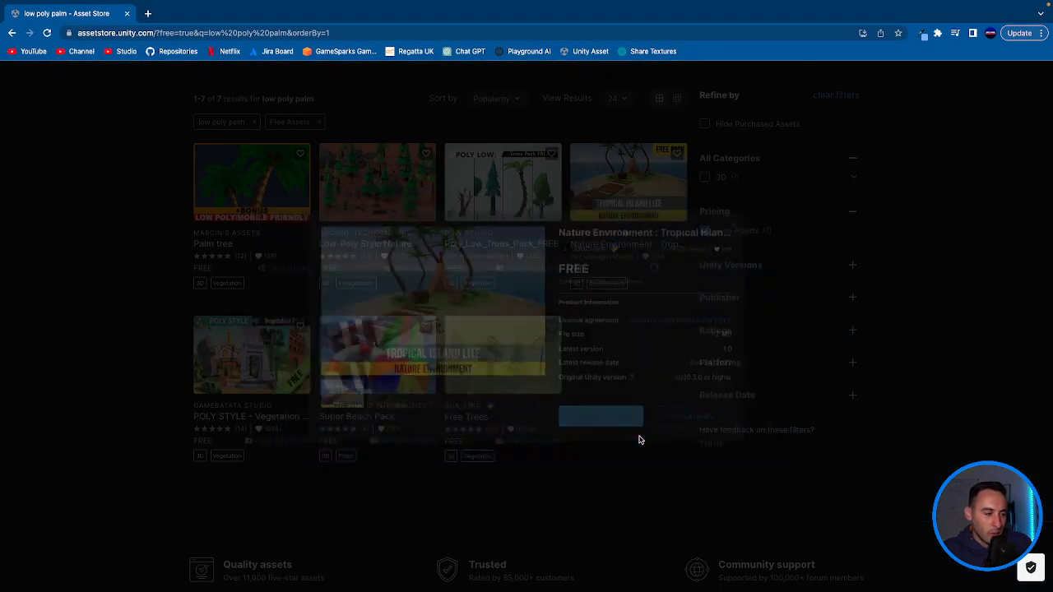
pyautogui.click(584, 417)
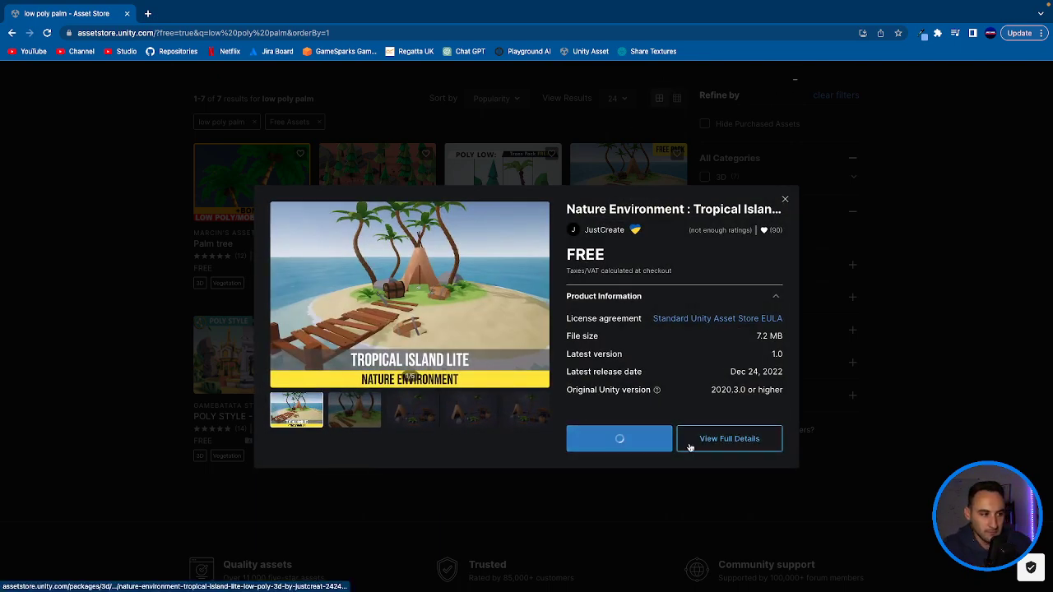
pyautogui.click(765, 101)
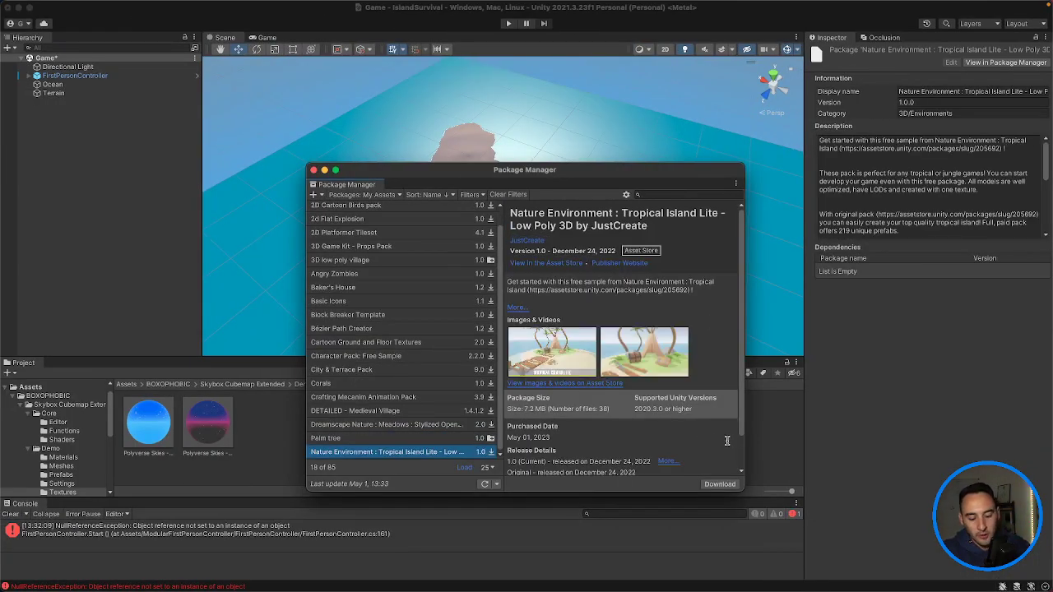
# Step: Download and import the complete Tropical Island Lite package, and close the Package Manager
pyautogui.click(719, 484)
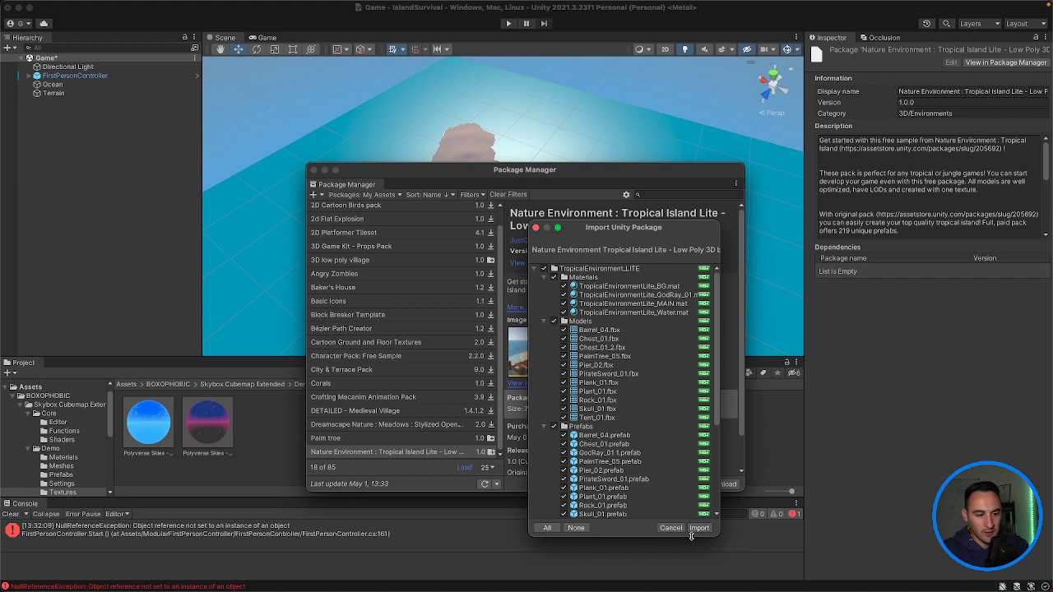
pyautogui.click(699, 528)
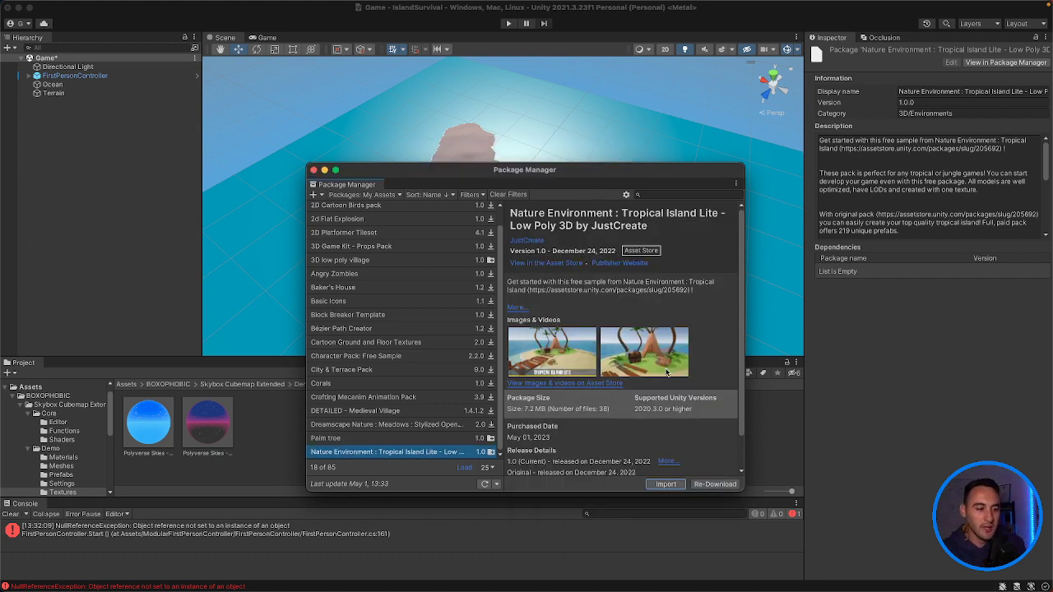
pyautogui.click(314, 170)
# Step: Show the root Assets folder as a compact list and dock the Console below the Inspector
pyautogui.click(67, 389)
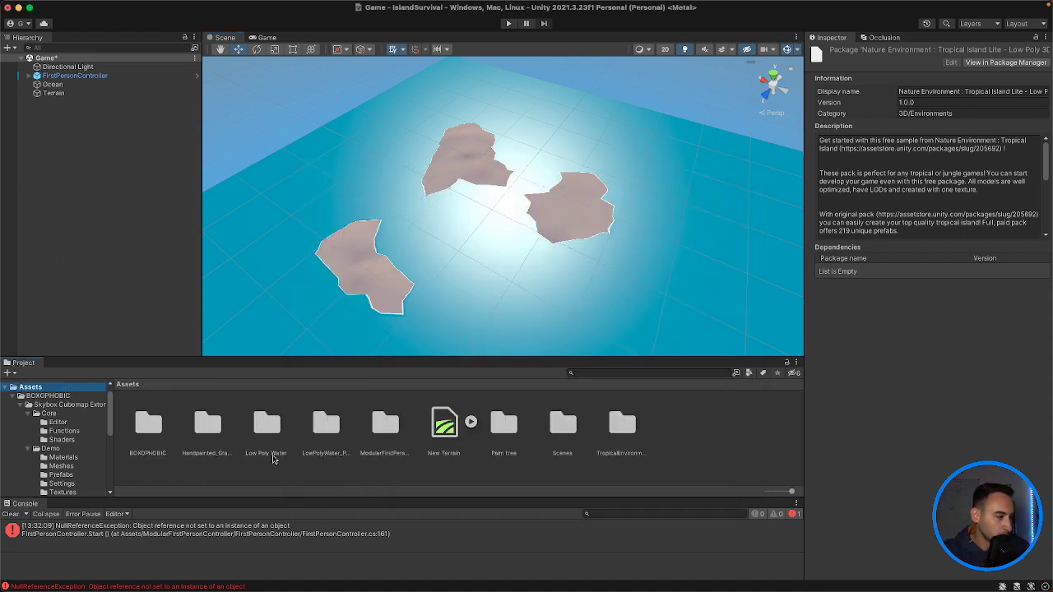
pyautogui.click(768, 491)
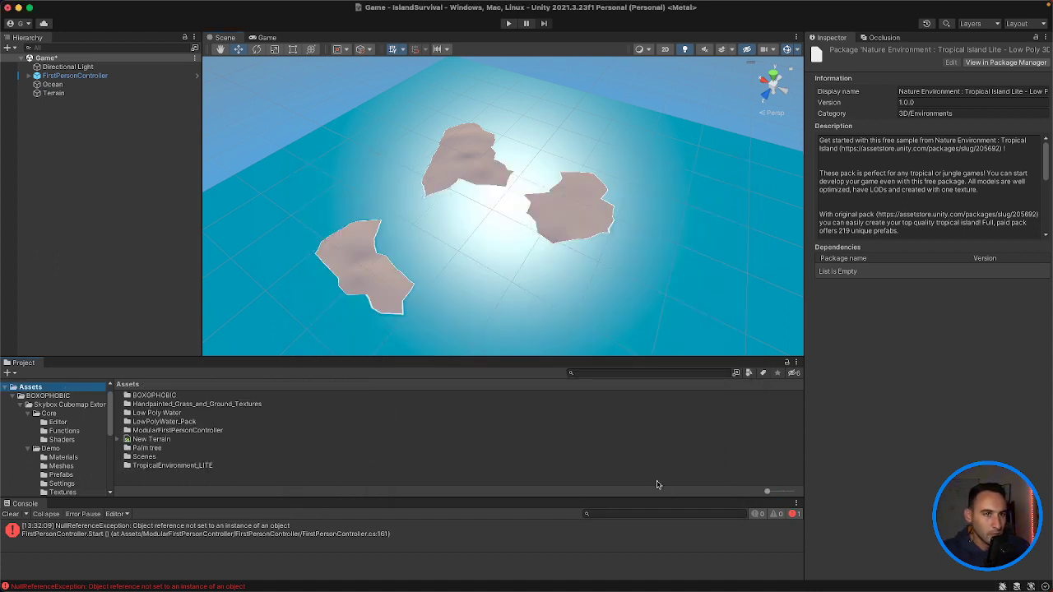
pyautogui.moveTo(36, 505); pyautogui.dragTo(929, 436)
pyautogui.moveTo(880, 398); pyautogui.dragTo(881, 532)
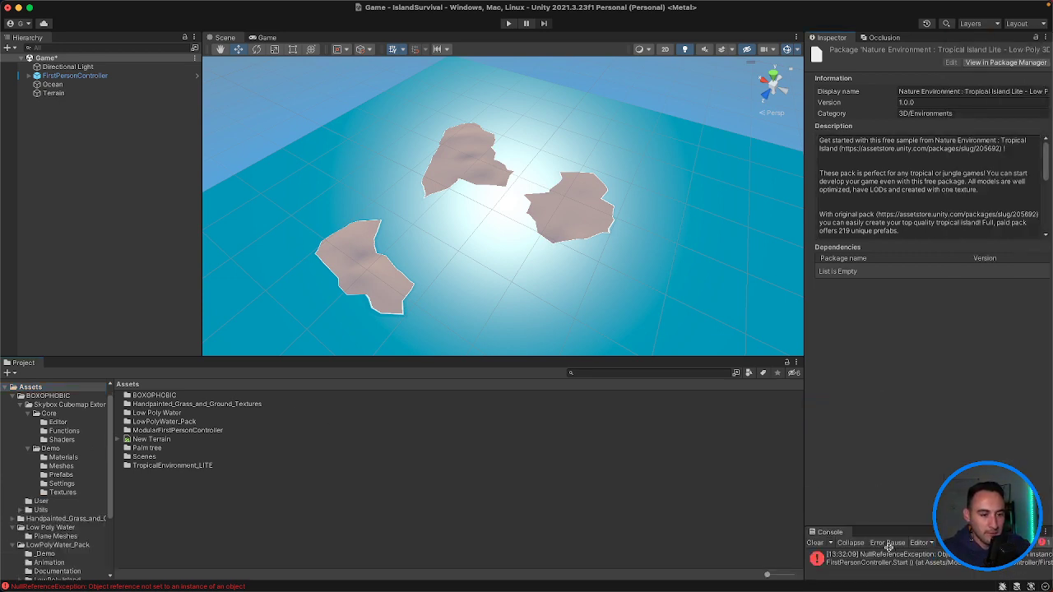
pyautogui.click(319, 482)
# Step: Save the Game scene and open the demo scene from the Palm tree package's 1.demo folder
pyautogui.click(148, 448)
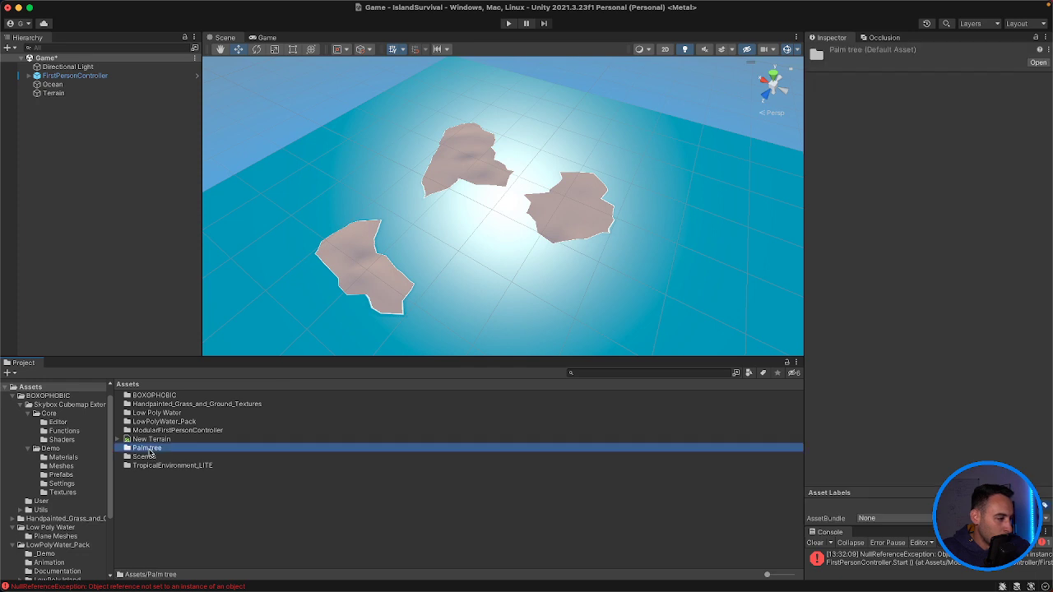
pyautogui.doubleClick(149, 450)
pyautogui.doubleClick(144, 396)
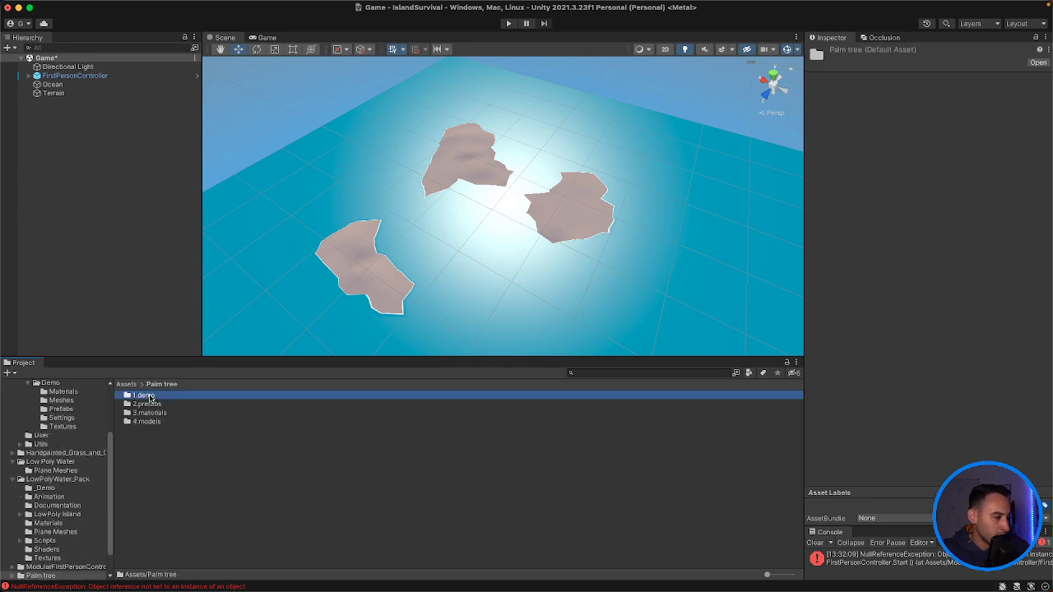
pyautogui.click(116, 228)
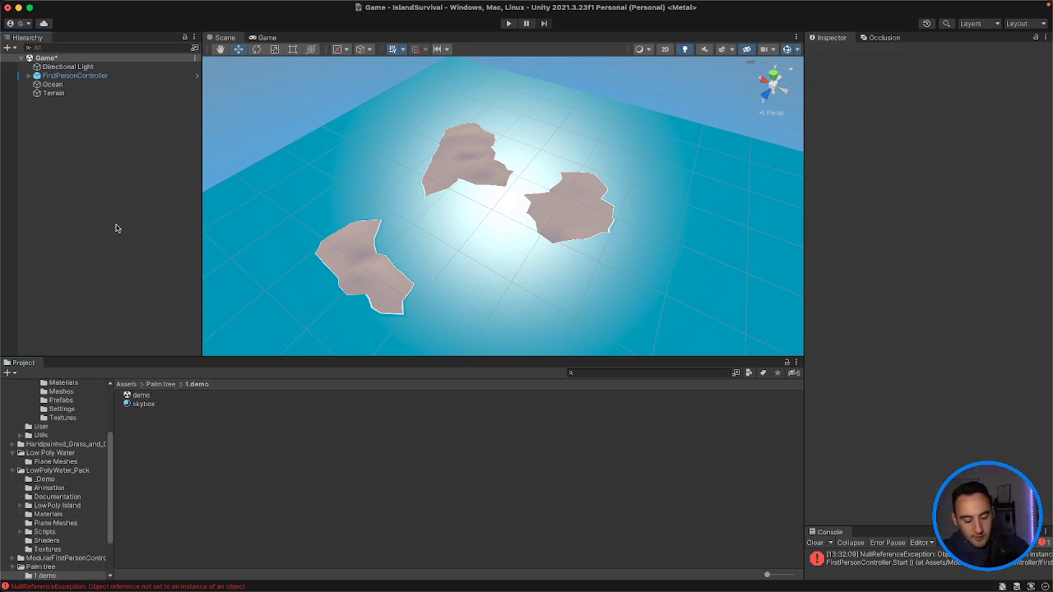
pyautogui.click(141, 404)
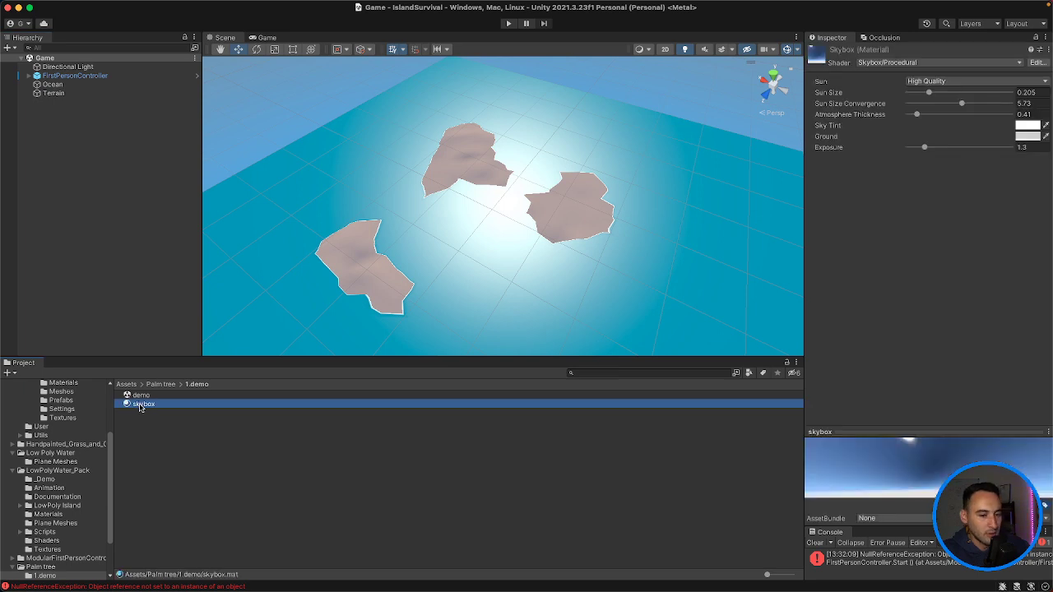
pyautogui.doubleClick(141, 395)
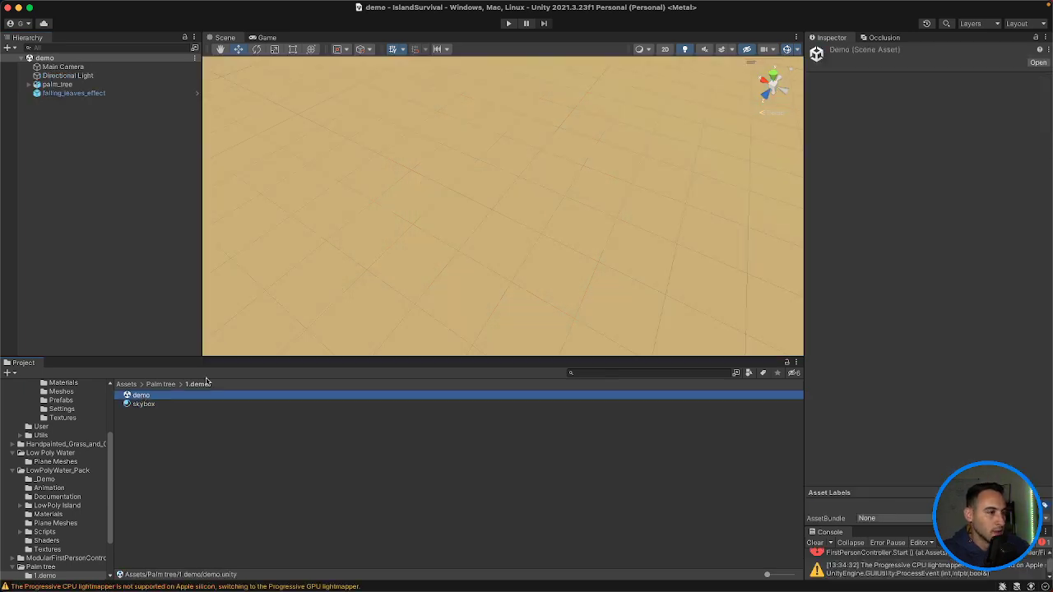
# Step: Play the Palm tree demo scene to examine the palms and falling leaves, and stop it
pyautogui.click(508, 24)
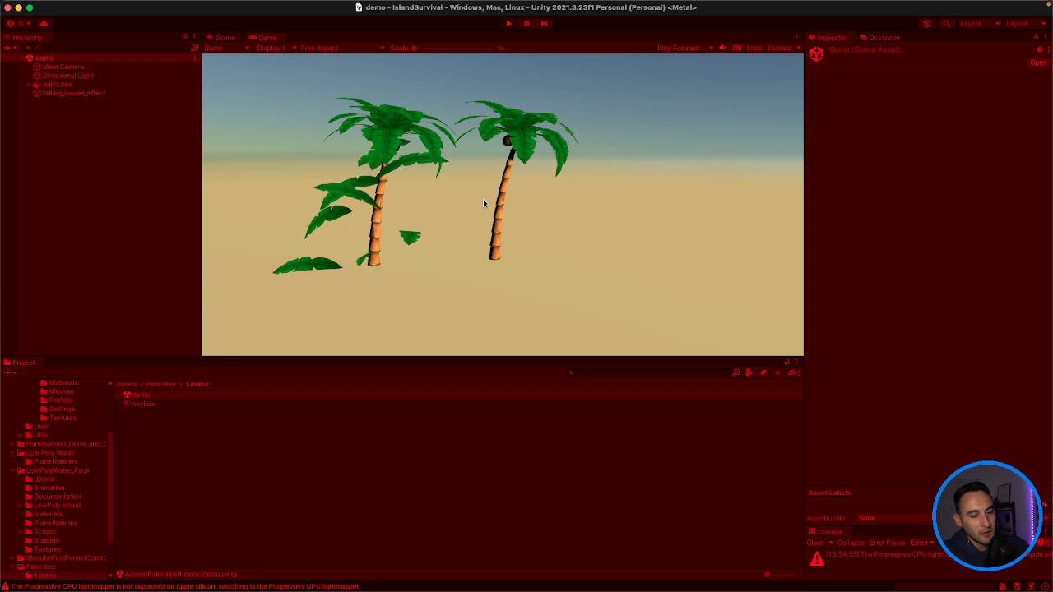
pyautogui.click(509, 25)
pyautogui.click(129, 139)
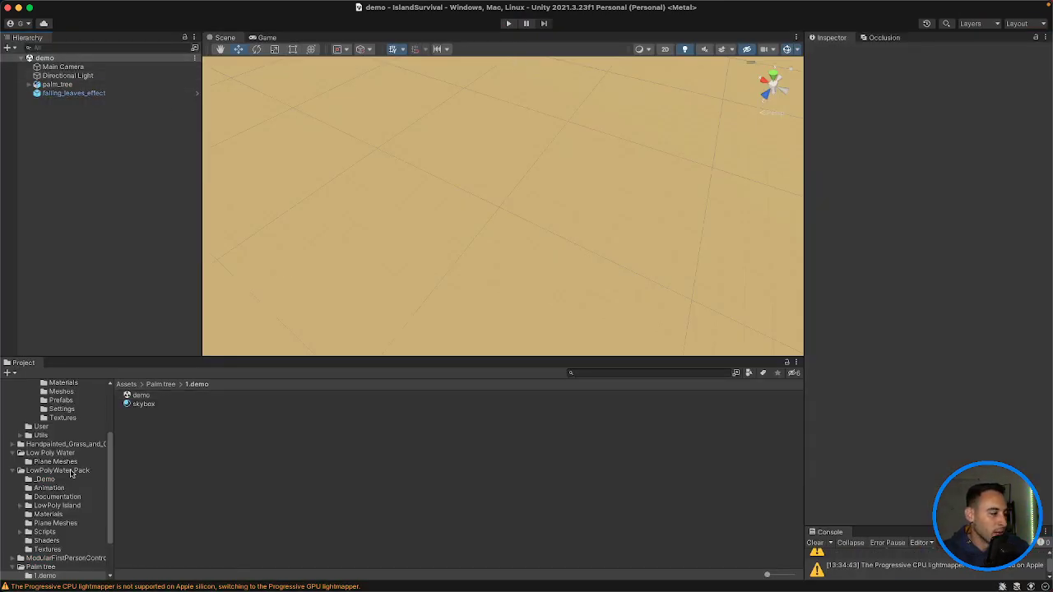
# Step: Return to the root Assets folder of the project
pyautogui.scroll(2, 74, 441)
pyautogui.scroll(5, 73, 440)
pyautogui.click(33, 400)
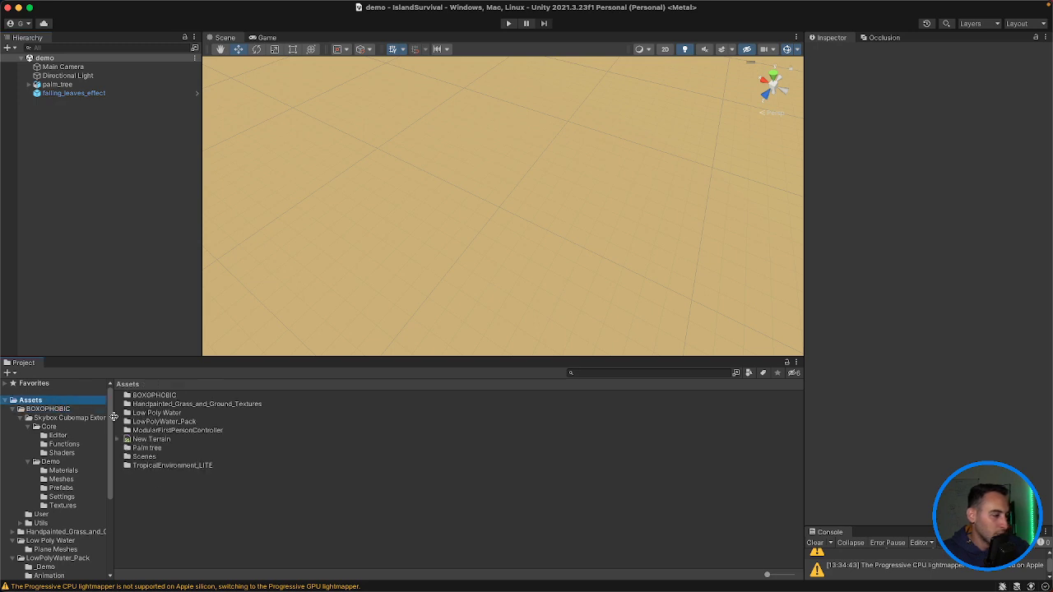
# Step: Open the Game scene from the Scenes folder and frame the Terrain in the scene view
pyautogui.doubleClick(145, 457)
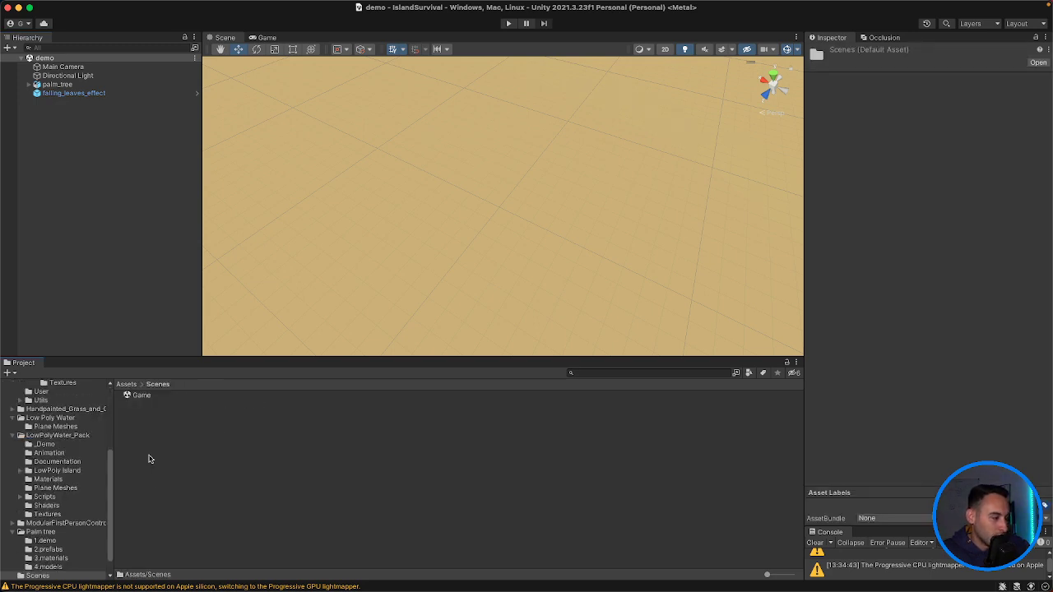
pyautogui.doubleClick(145, 399)
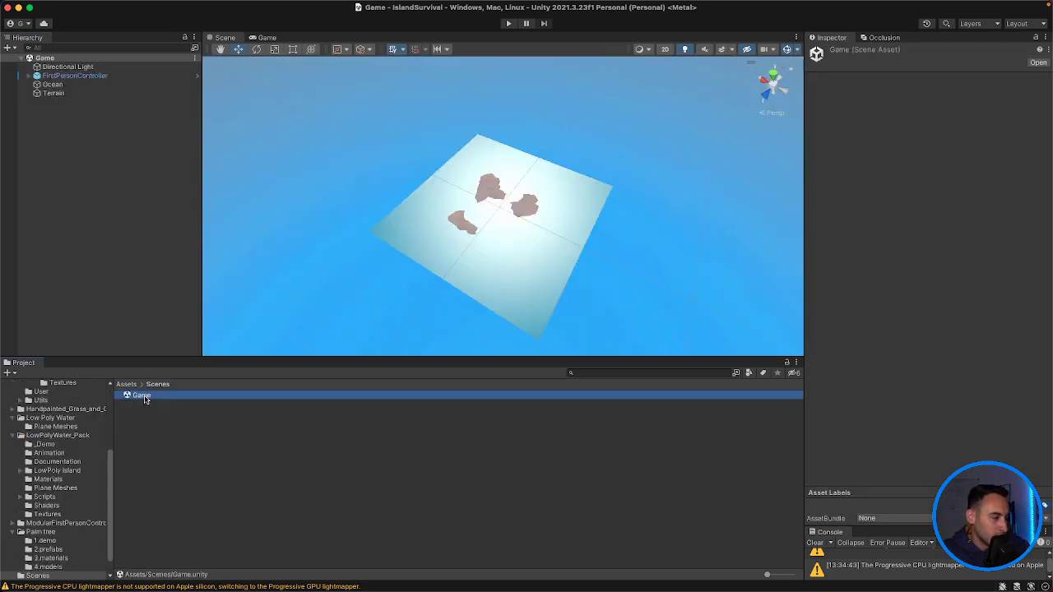
pyautogui.click(52, 84)
pyautogui.click(55, 94)
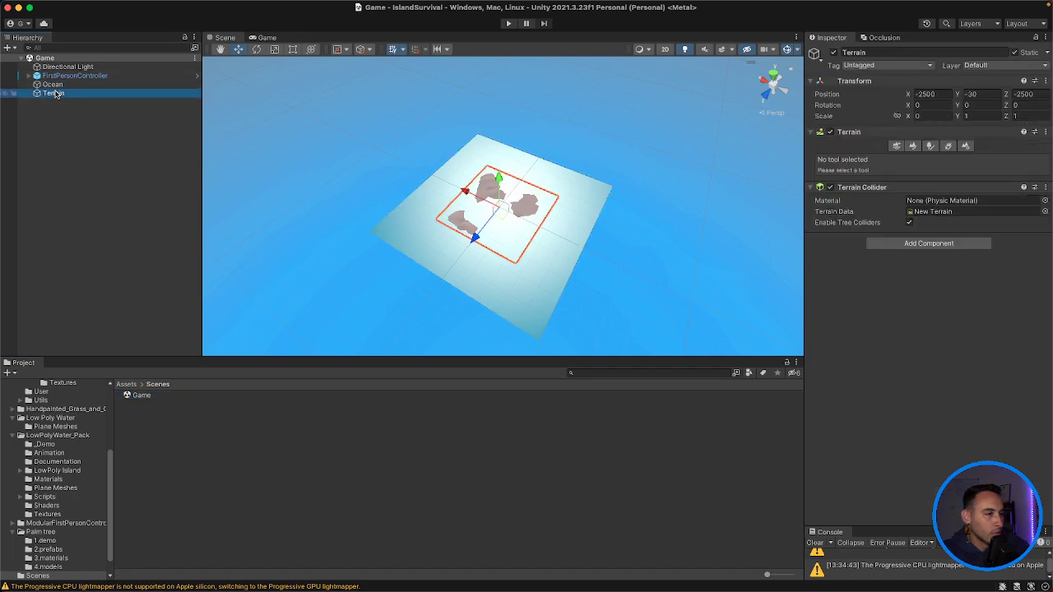
pyautogui.press('f')
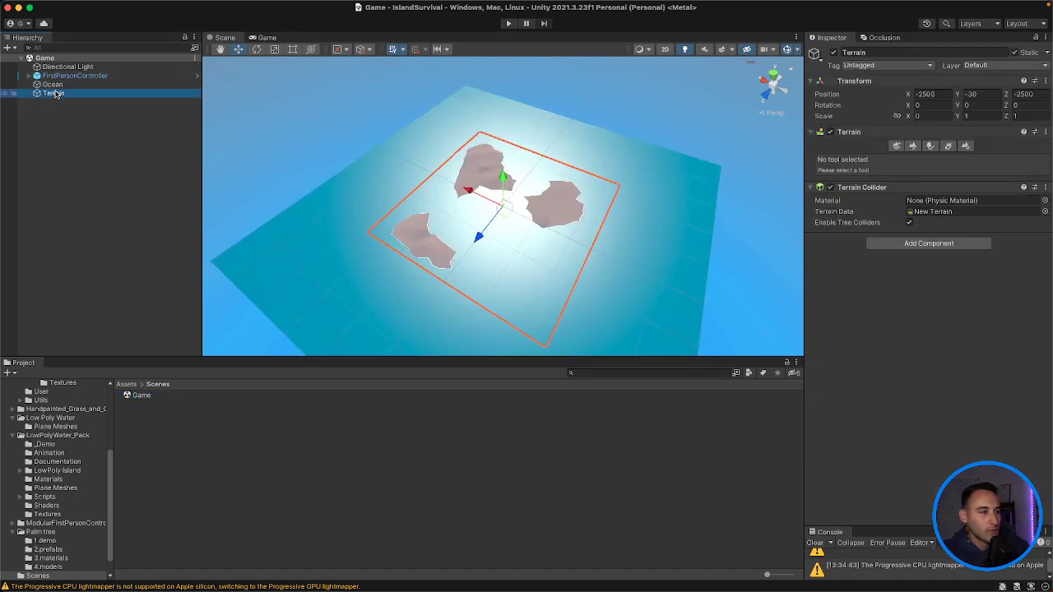
# Step: Examine the islands from several angles around the FirstPersonController to find a spot for palm trees
pyautogui.doubleClick(100, 76)
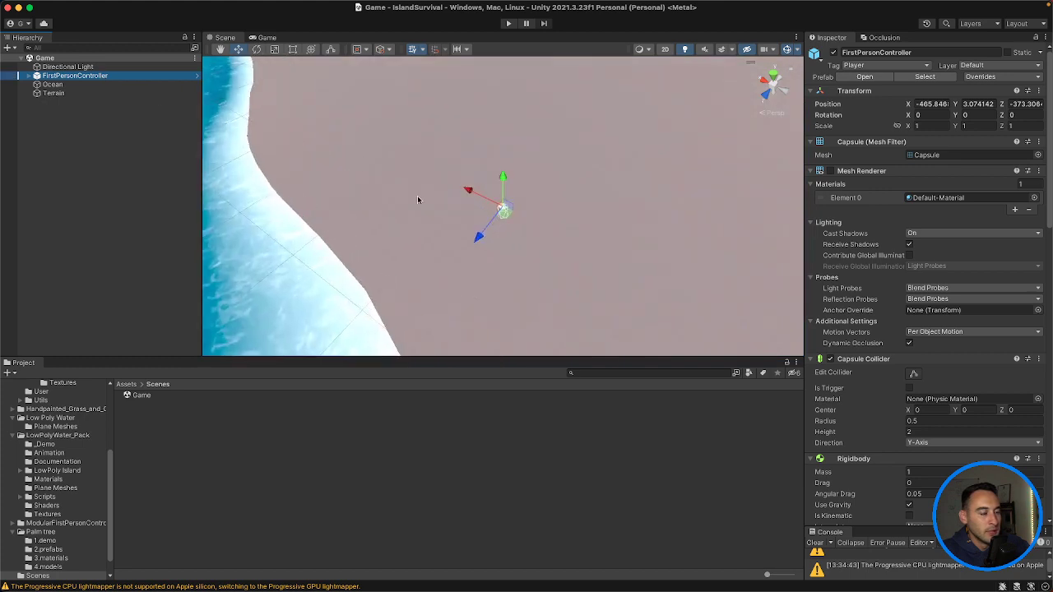
pyautogui.scroll(-5, 418, 200)
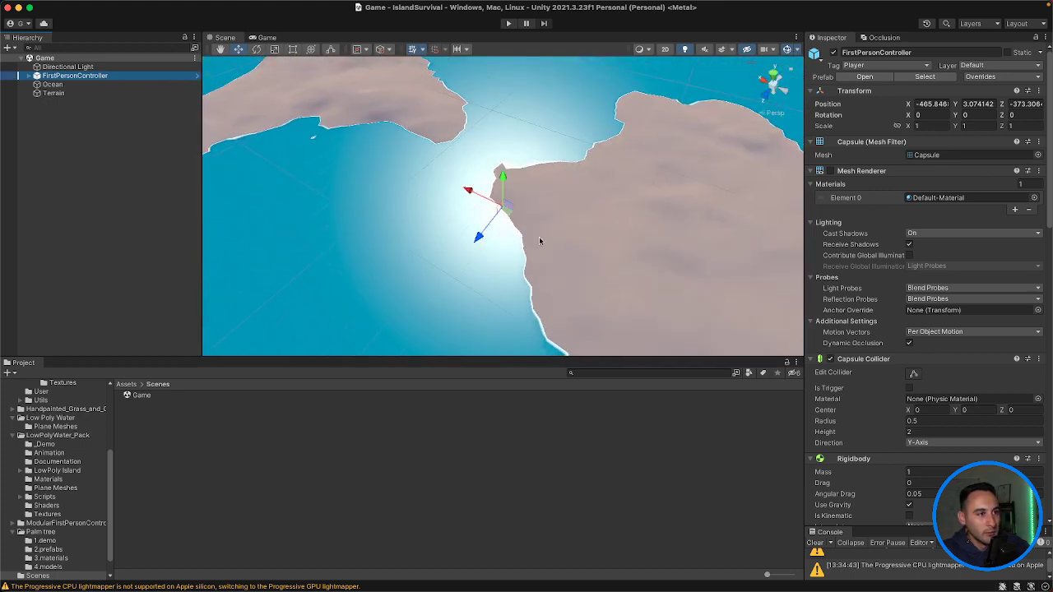
pyautogui.moveTo(540, 238); pyautogui.dragTo(759, 238, button='right')
pyautogui.scroll(-2, 558, 229)
pyautogui.scroll(-8, 557, 229)
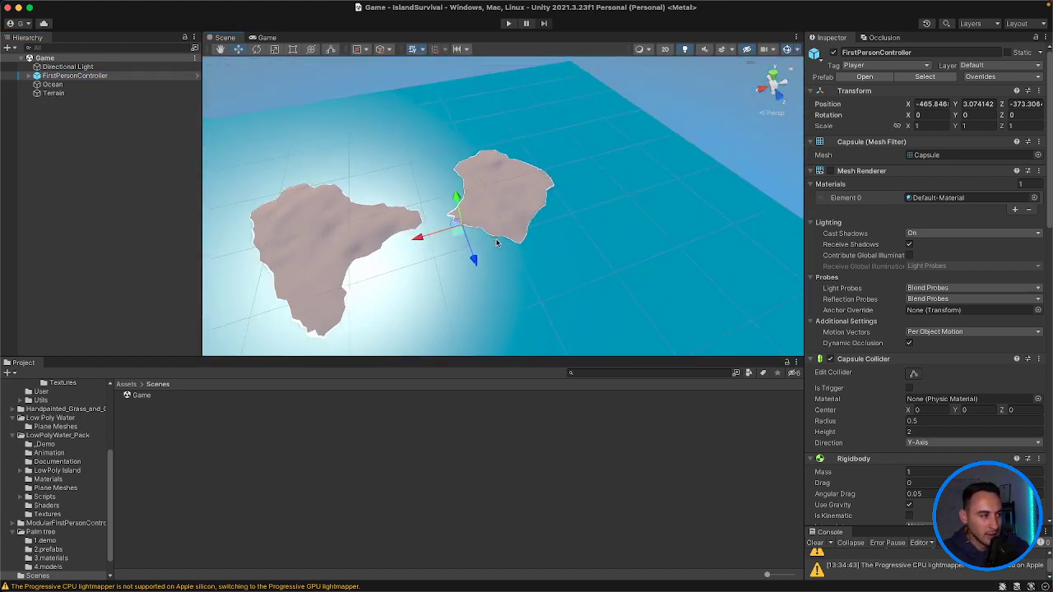
pyautogui.moveTo(497, 243); pyautogui.dragTo(461, 177, button='right')
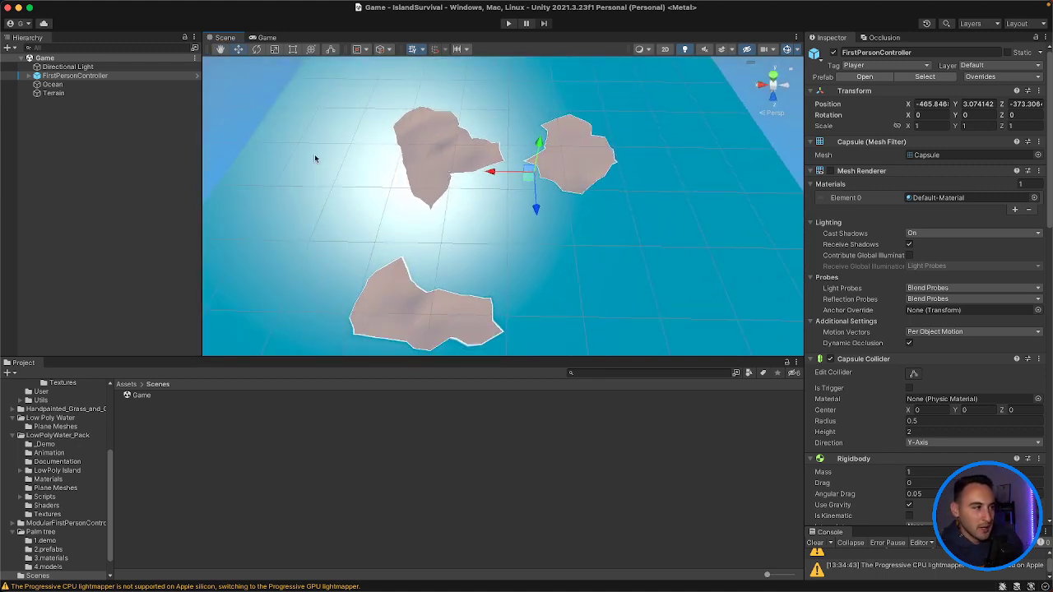
pyautogui.doubleClick(103, 76)
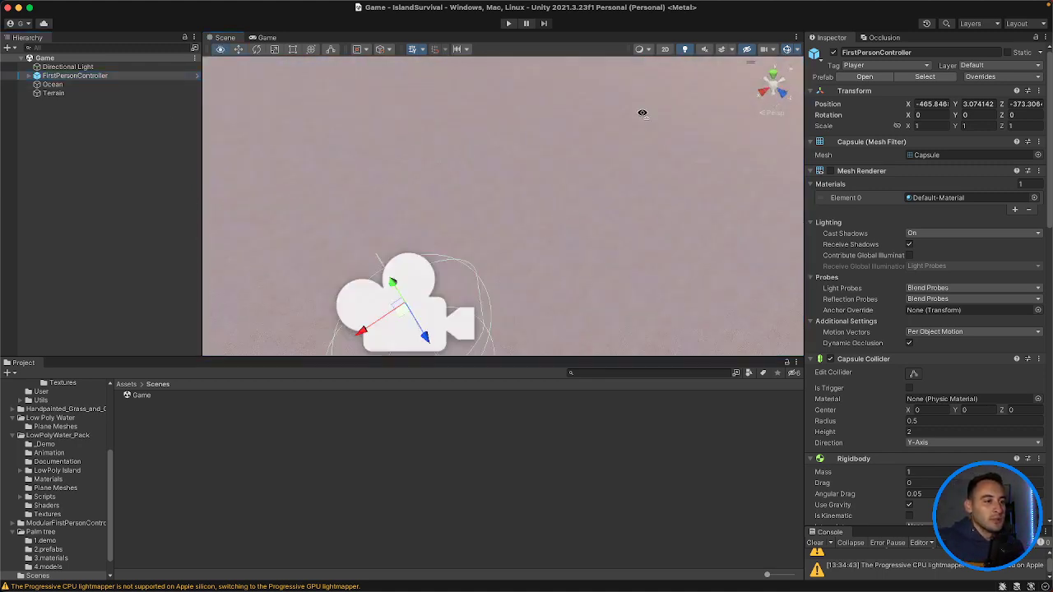
pyautogui.scroll(-10, 548, 157)
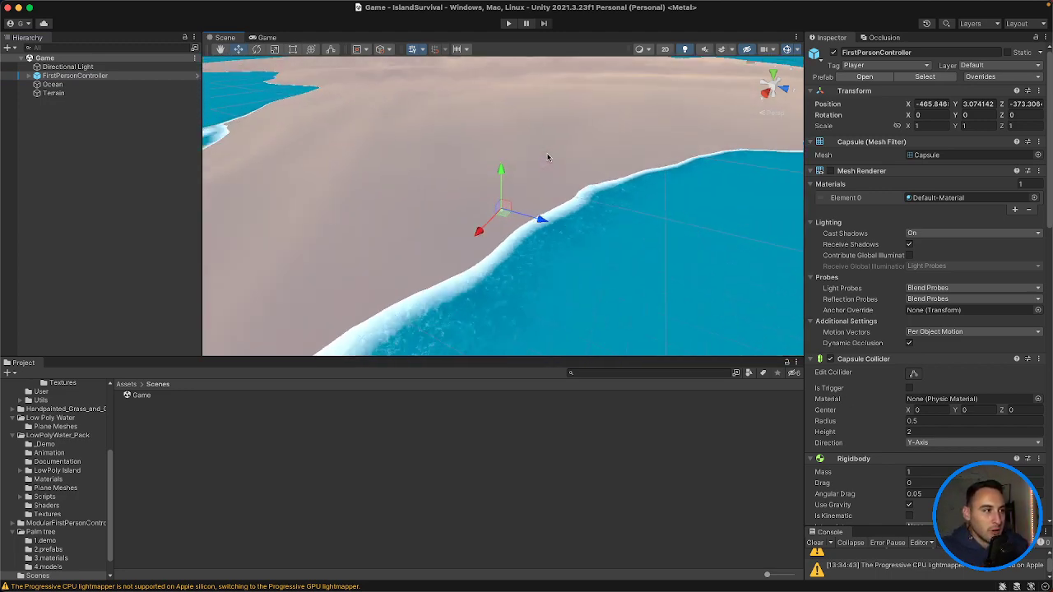
pyautogui.moveTo(617, 180); pyautogui.dragTo(607, 158, button='right')
pyautogui.scroll(-4, 602, 187)
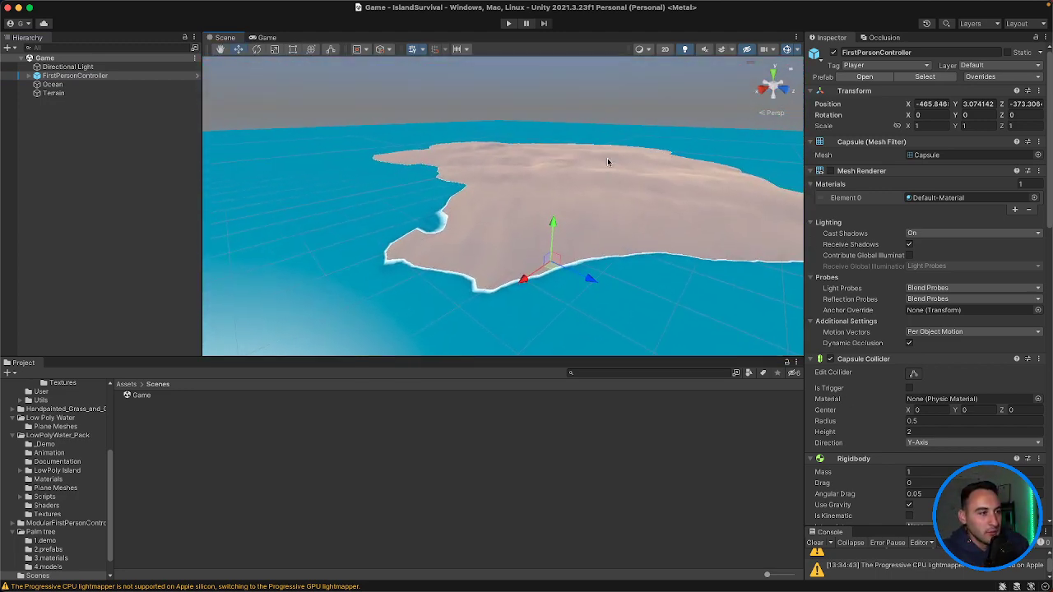
# Step: Add the palm_tree prefab from the Palm tree package to the Terrain's paintable trees
pyautogui.click(56, 93)
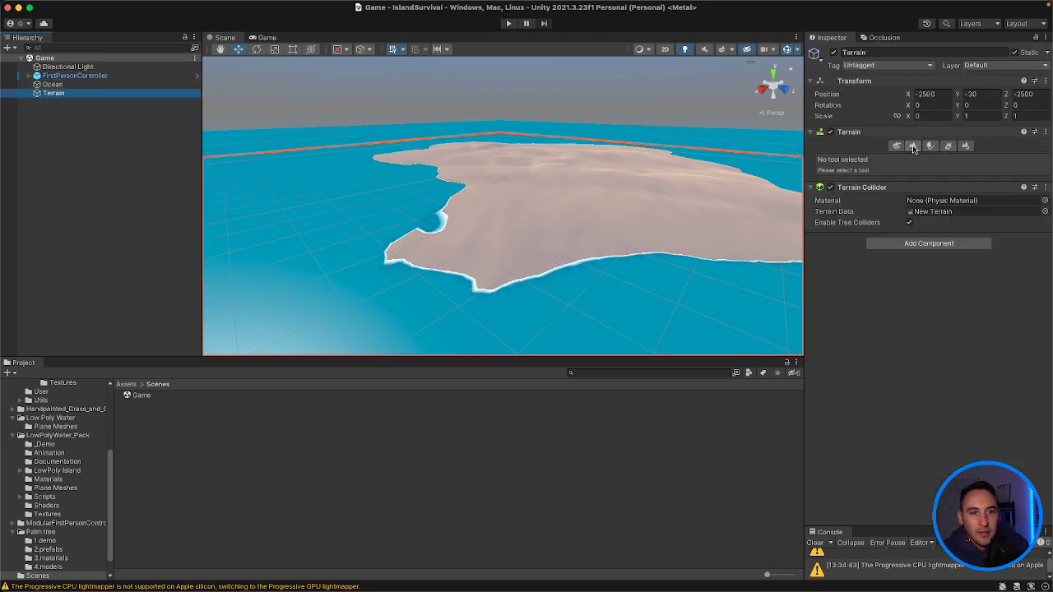
pyautogui.click(914, 146)
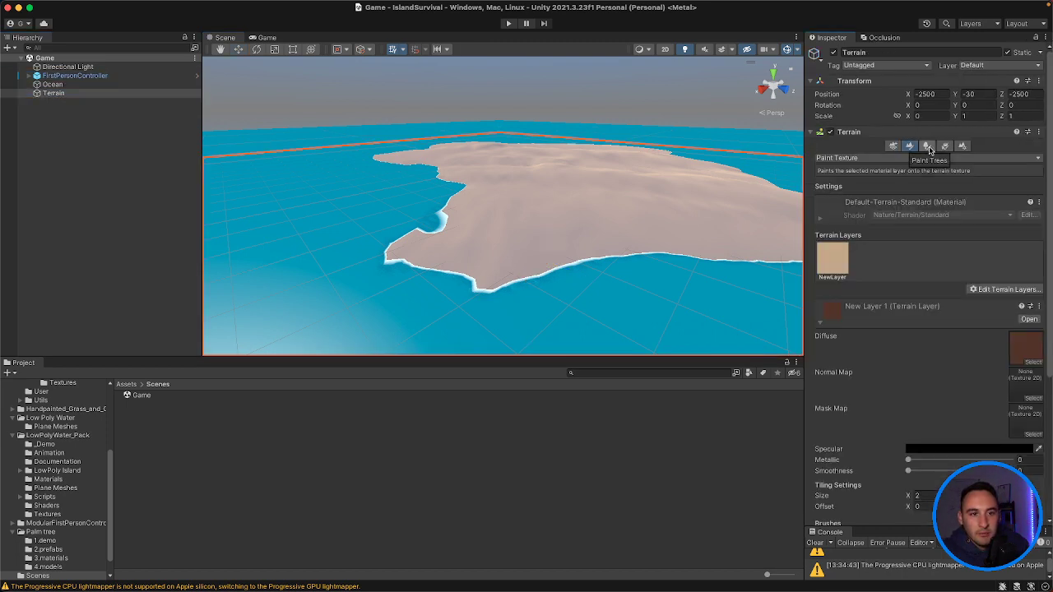
pyautogui.click(929, 147)
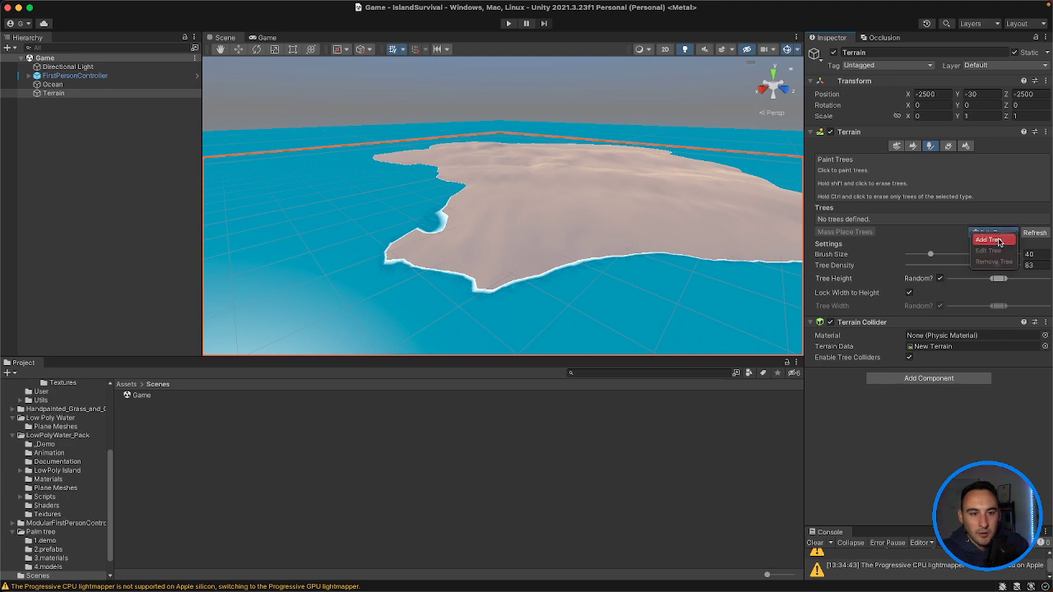
pyautogui.click(990, 240)
pyautogui.click(558, 244)
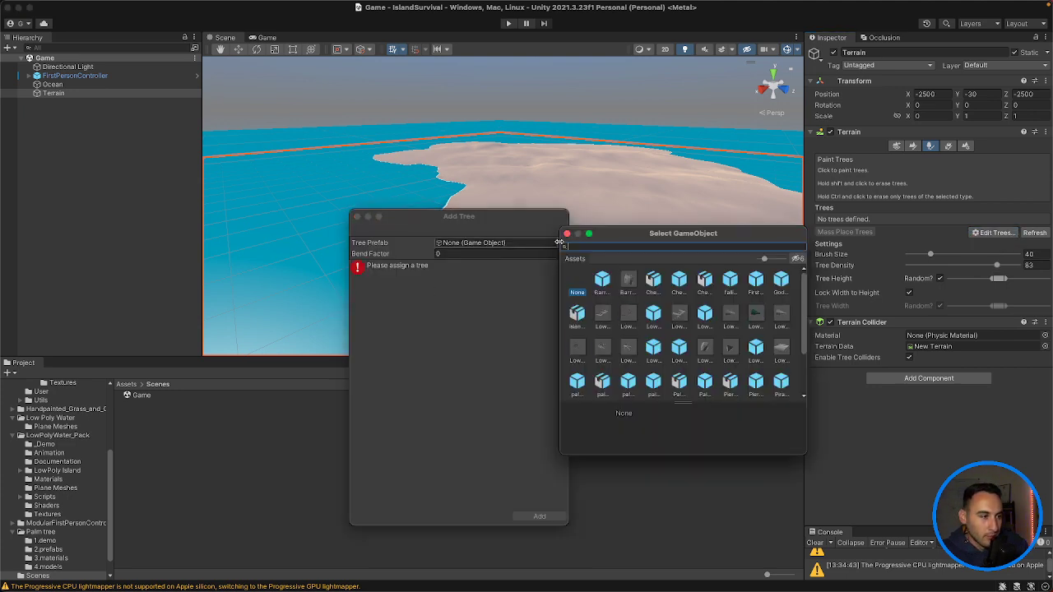
pyautogui.scroll(-3, 657, 322)
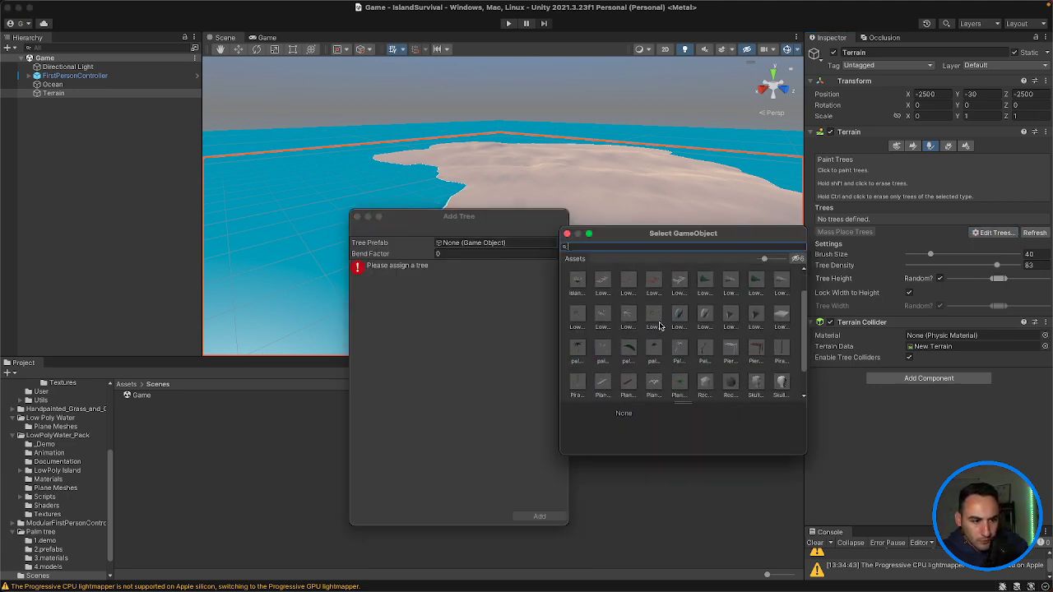
pyautogui.click(578, 340)
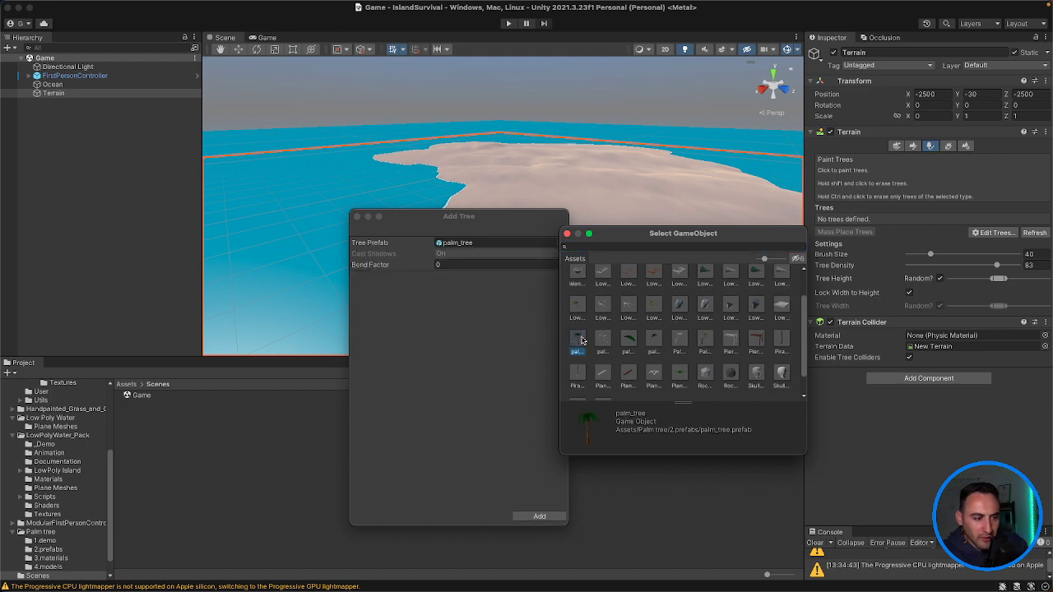
pyautogui.doubleClick(579, 341)
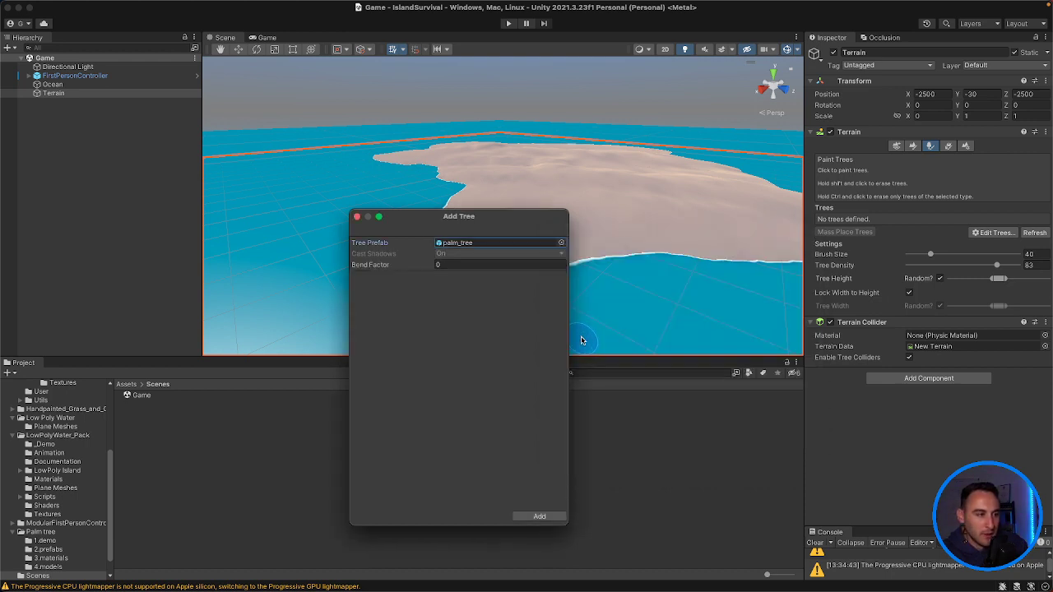
pyautogui.click(541, 516)
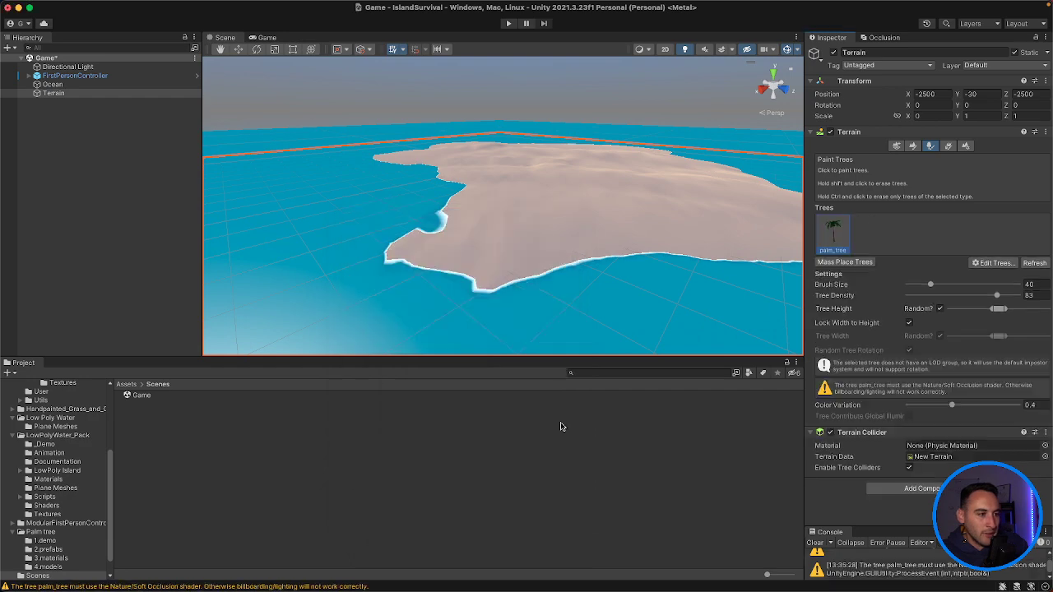
# Step: Paint a large cluster and a smaller patch of palm trees inland from the island's shore
pyautogui.scroll(10, 559, 233)
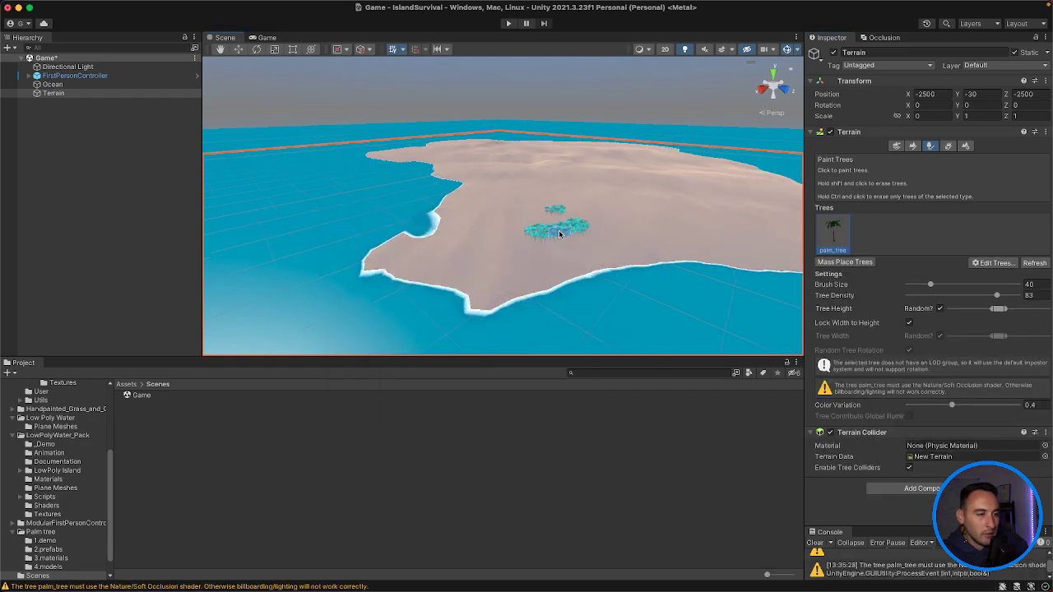
pyautogui.moveTo(559, 234)
pyautogui.mouseDown(button='right')
pyautogui.moveTo(642, 249)
pyautogui.moveTo(561, 234)
pyautogui.mouseUp(button='right')
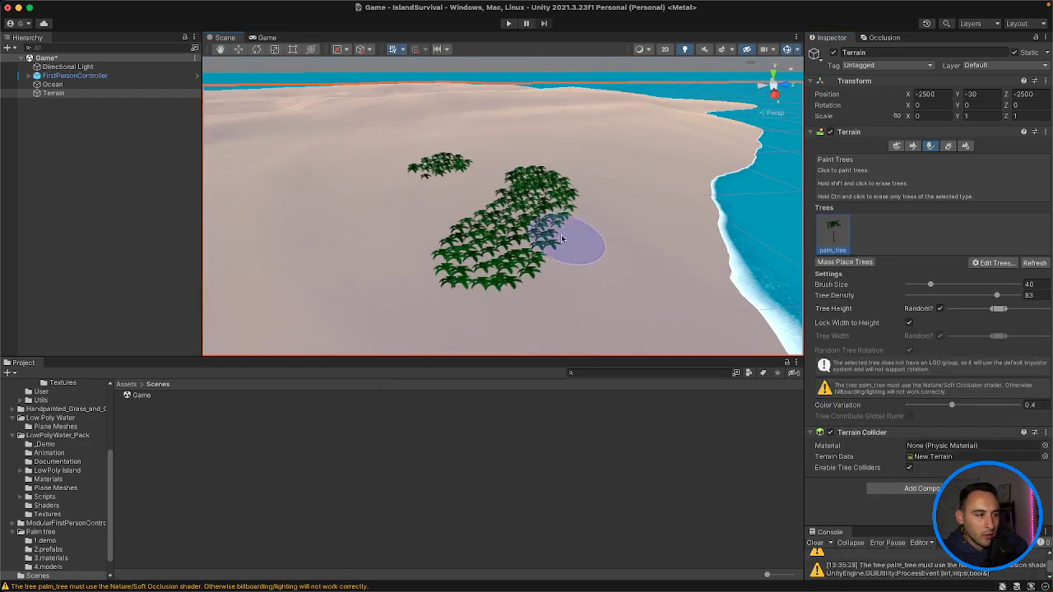
# Step: Play the Game scene, walk the player through the painted palm trees to check their look and spacing, and stop it
pyautogui.click(508, 24)
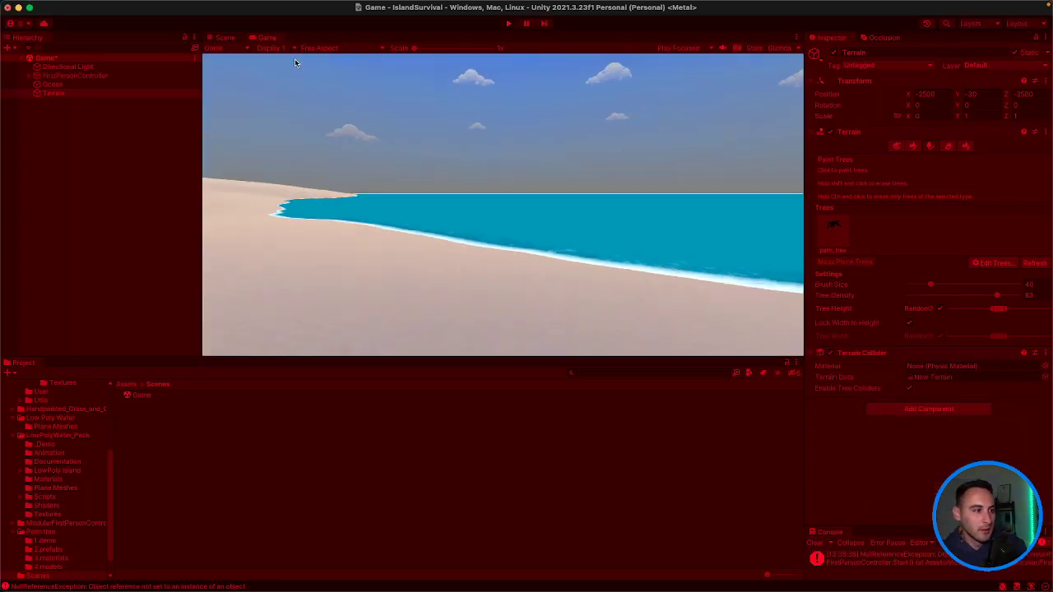
pyautogui.hotkey('shift', 'w')
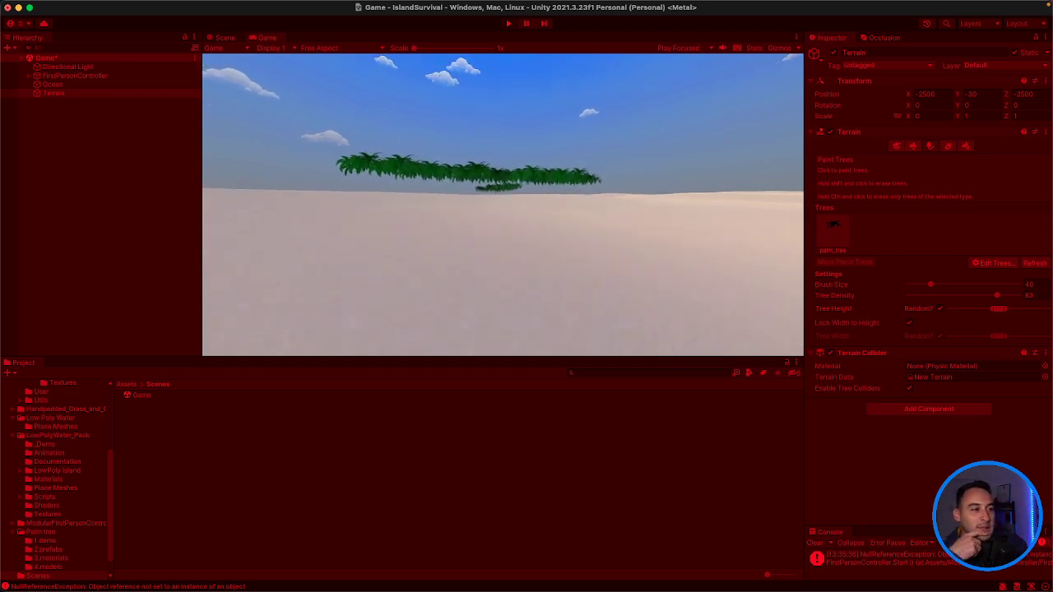
pyautogui.press('w')
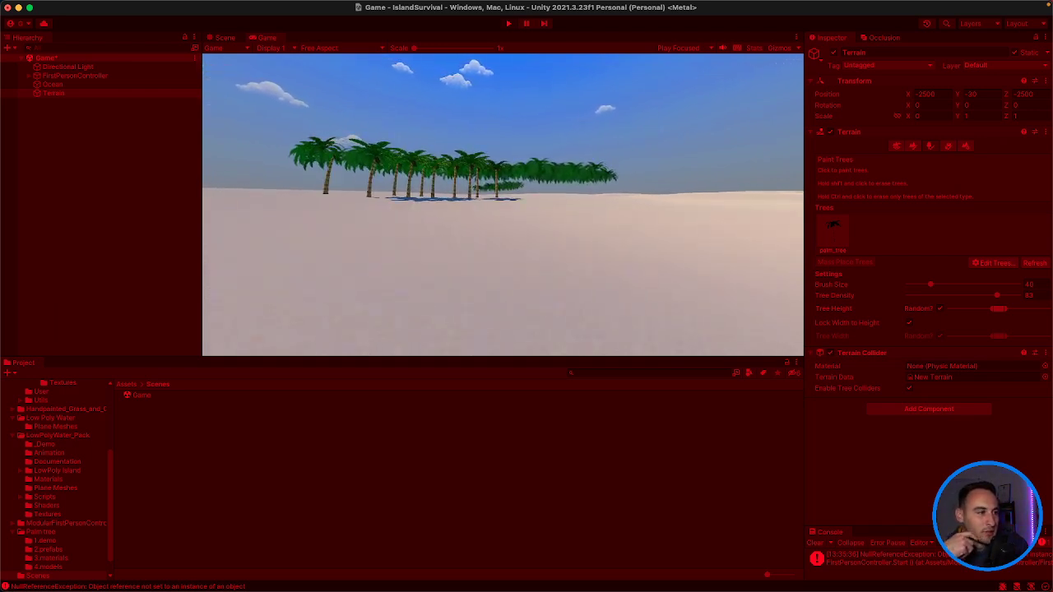
pyautogui.press('w')
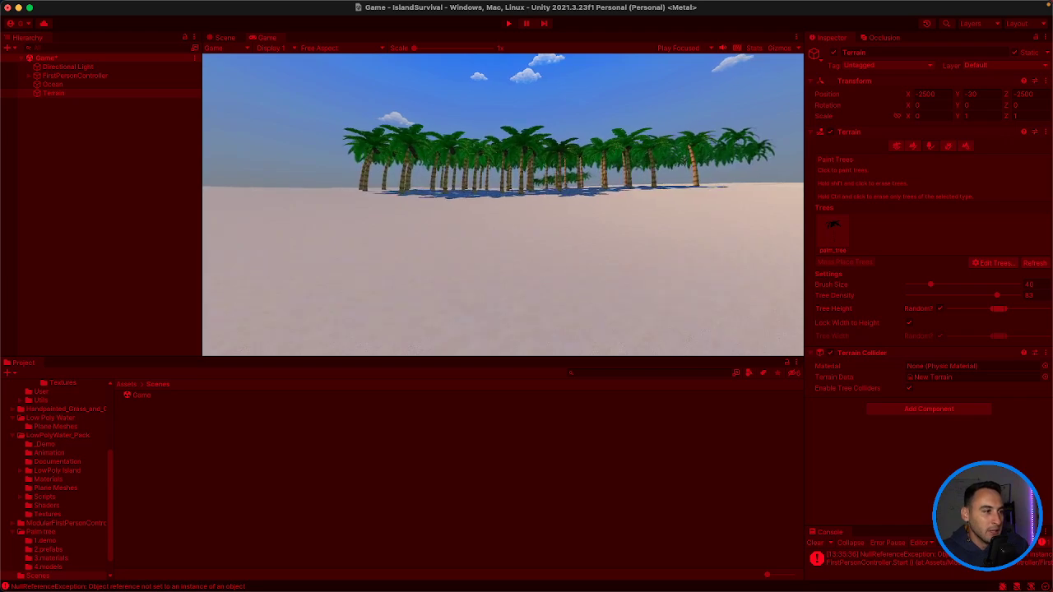
pyautogui.press('w')
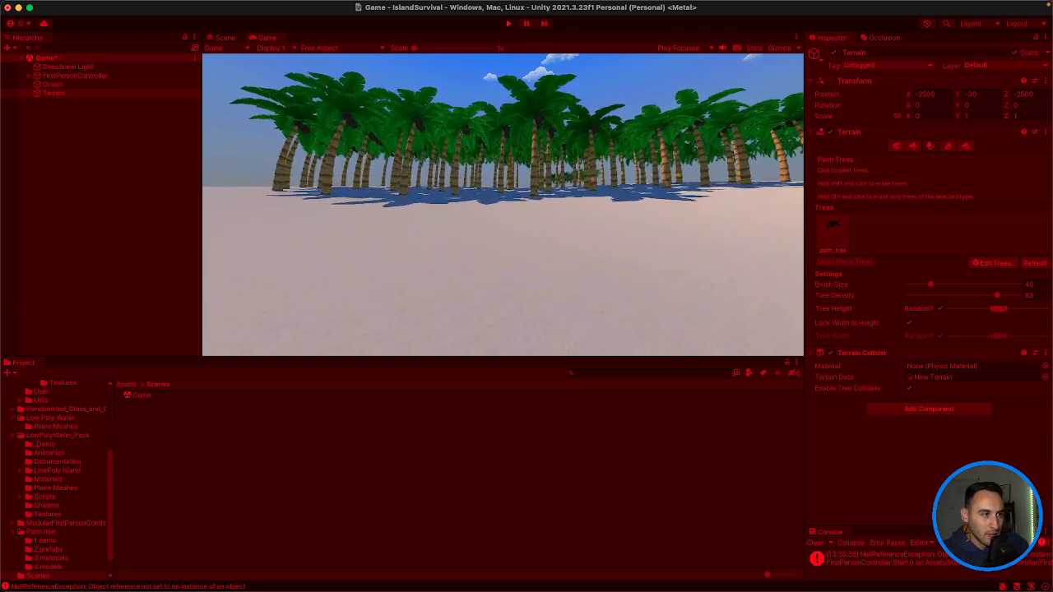
pyautogui.press('w')
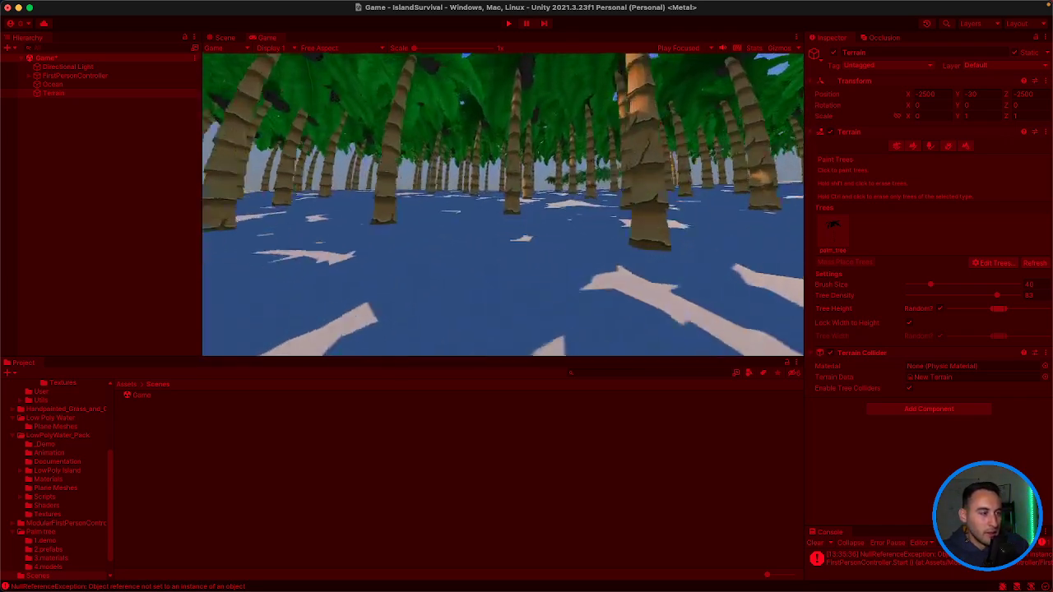
pyautogui.press('w')
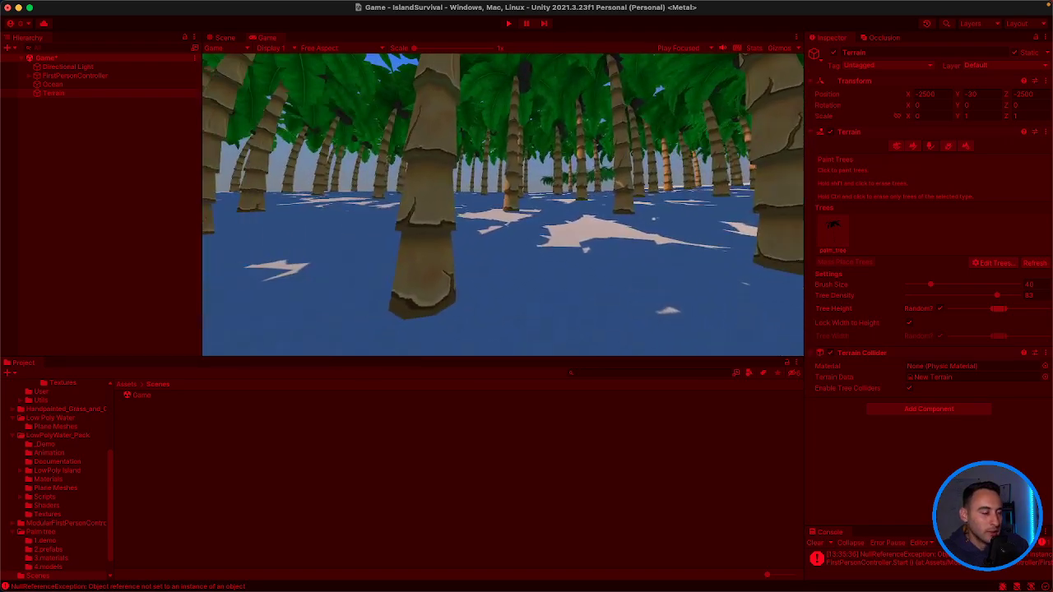
pyautogui.press('w')
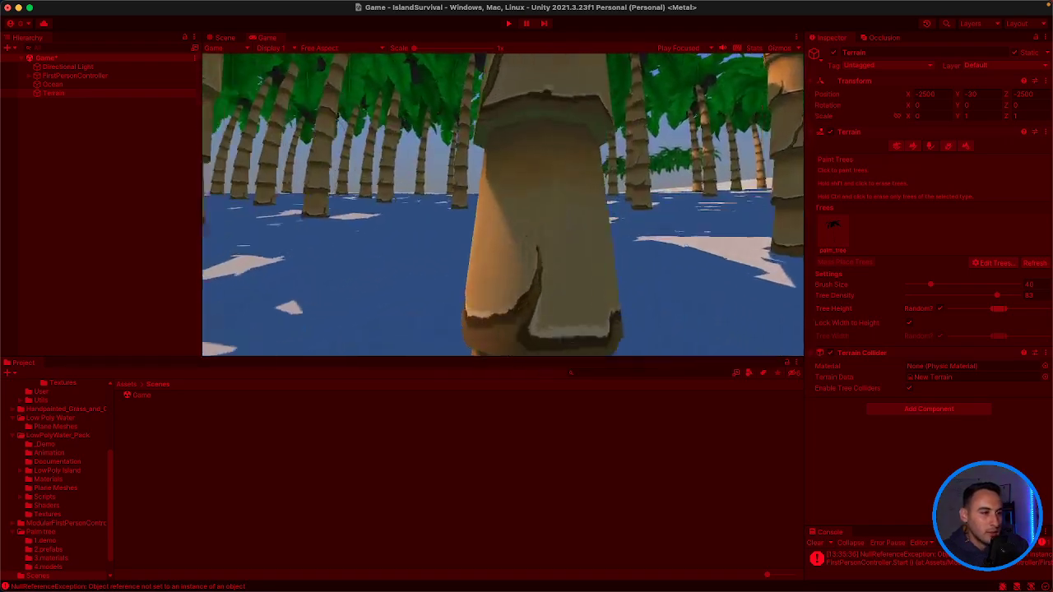
pyautogui.press('w')
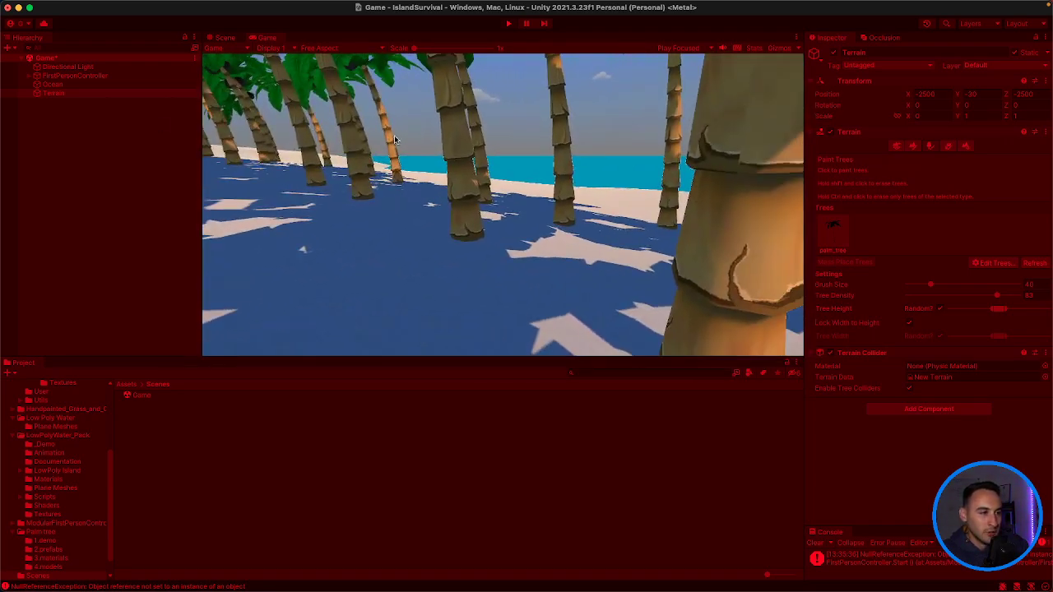
pyautogui.press('w')
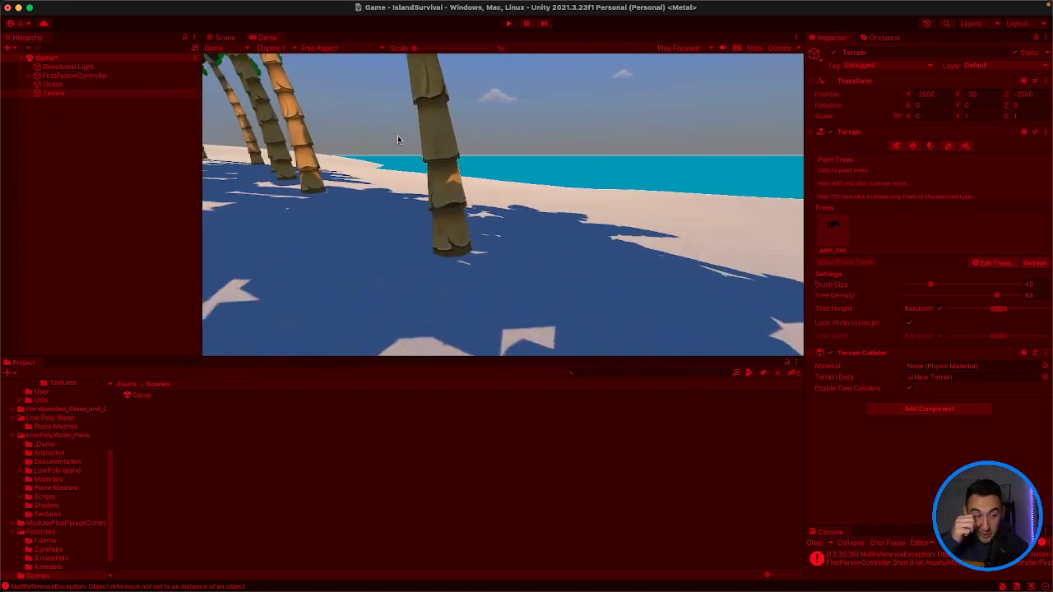
pyautogui.press('w')
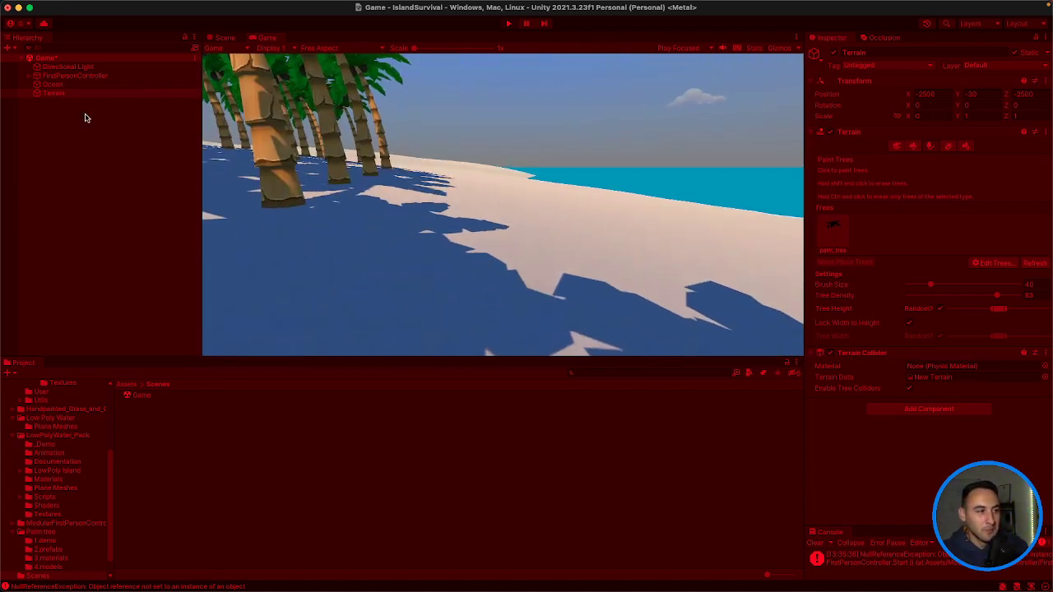
pyautogui.press('w')
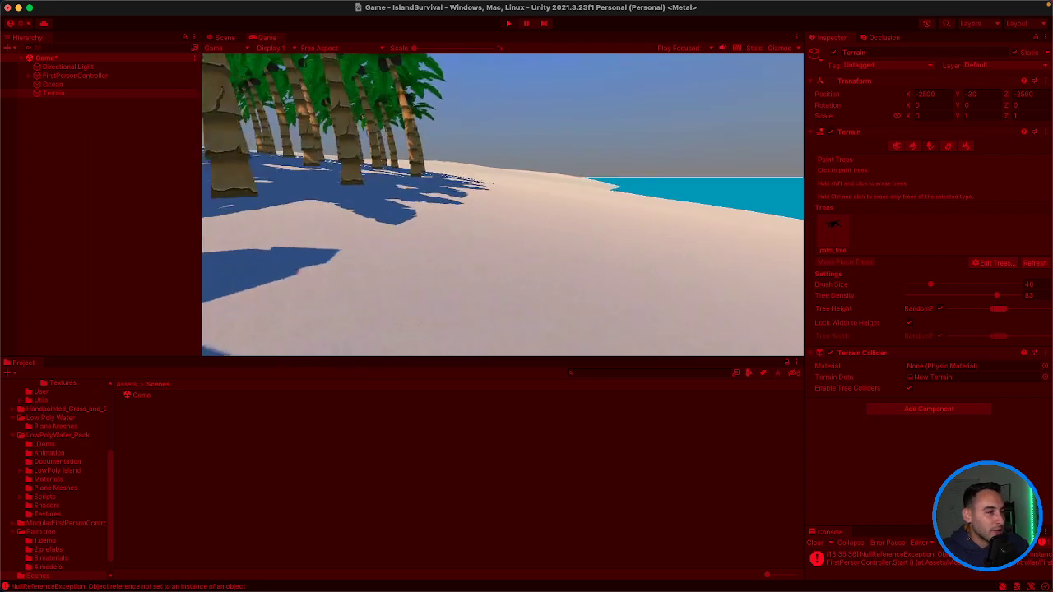
pyautogui.press('w')
pyautogui.press('Escape')
pyautogui.click(508, 25)
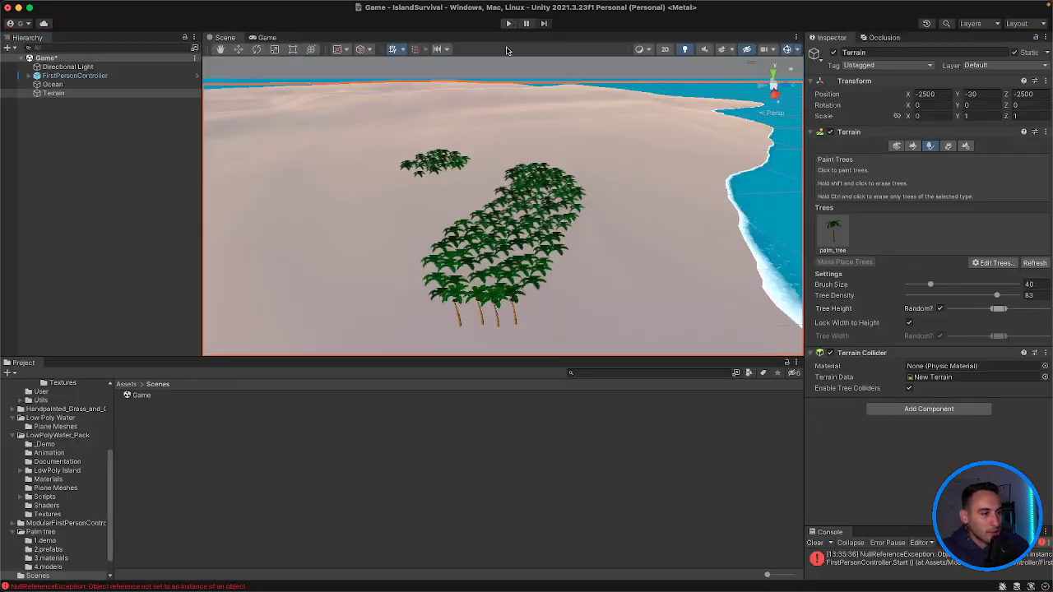
pyautogui.scroll(-10, 535, 212)
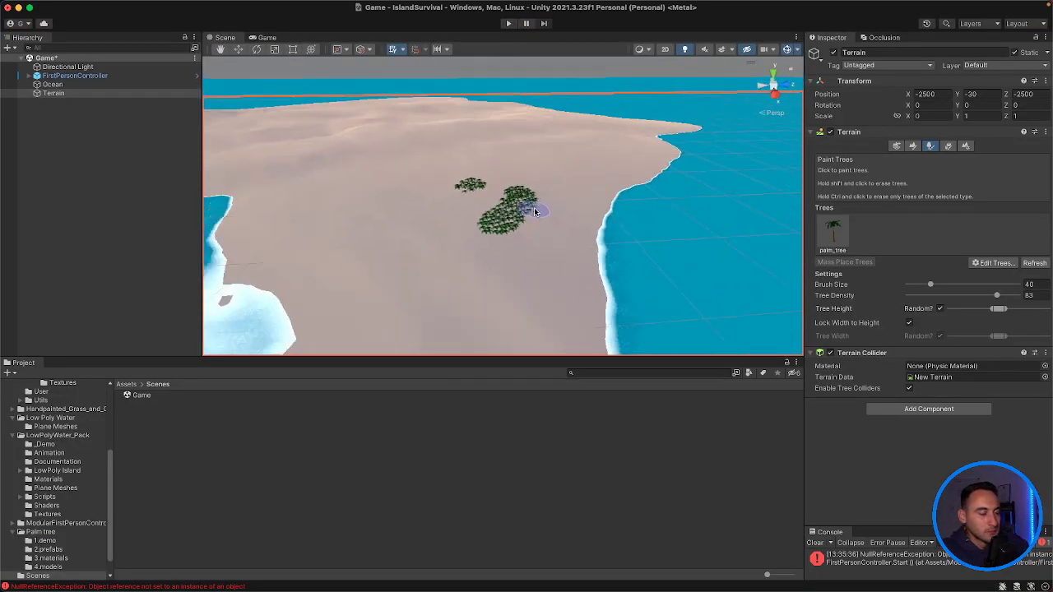
# Step: Undo the large cluster of palm trees painted inland, keeping the smaller patch
pyautogui.scroll(10, 535, 213)
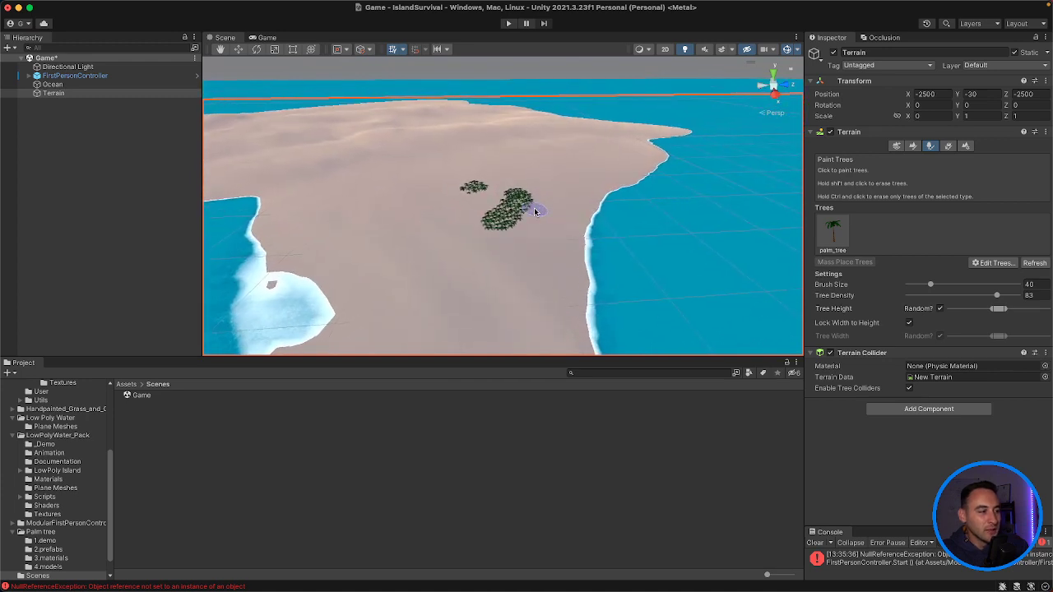
pyautogui.scroll(8, 535, 213)
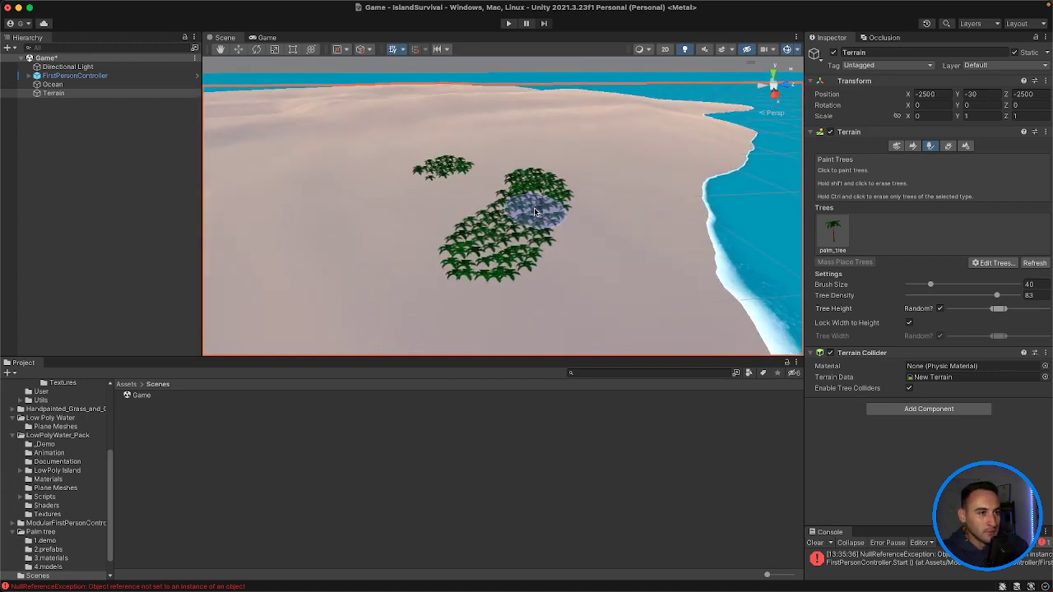
pyautogui.scroll(-8, 535, 213)
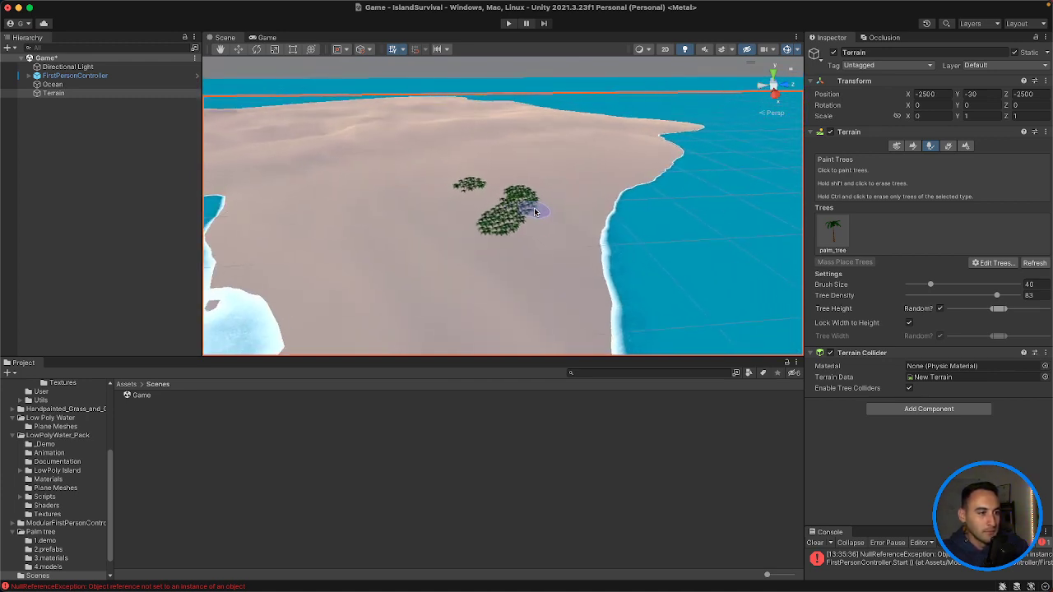
pyautogui.scroll(-10, 535, 212)
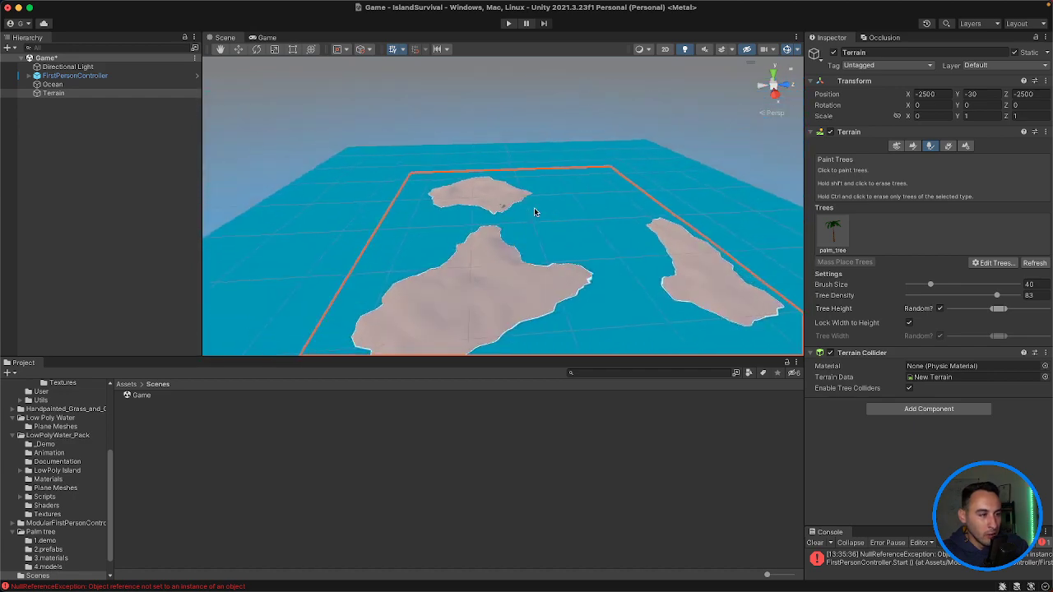
pyautogui.scroll(10, 535, 212)
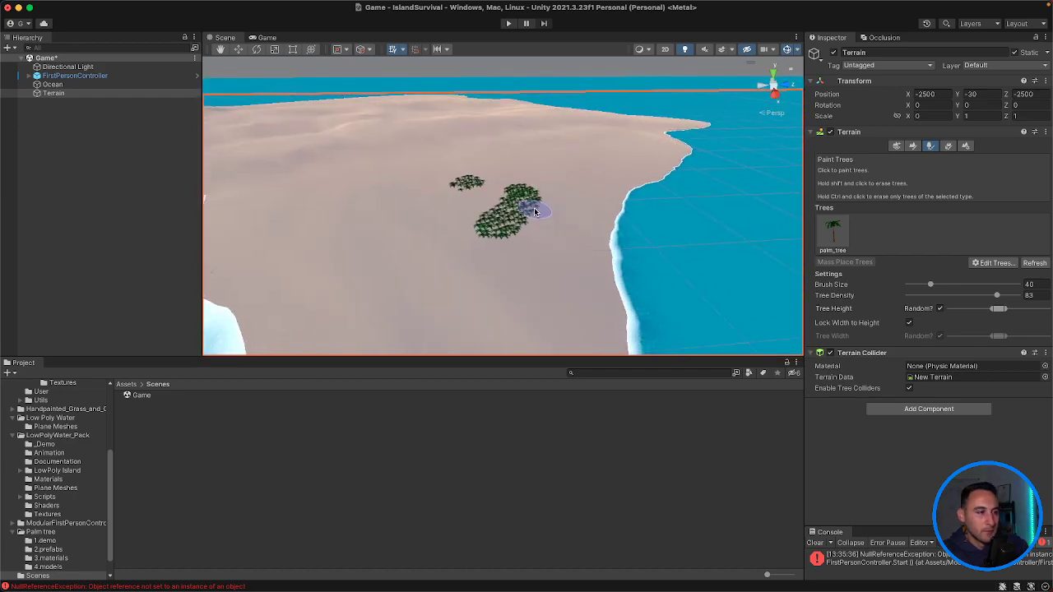
pyautogui.press('super+z')
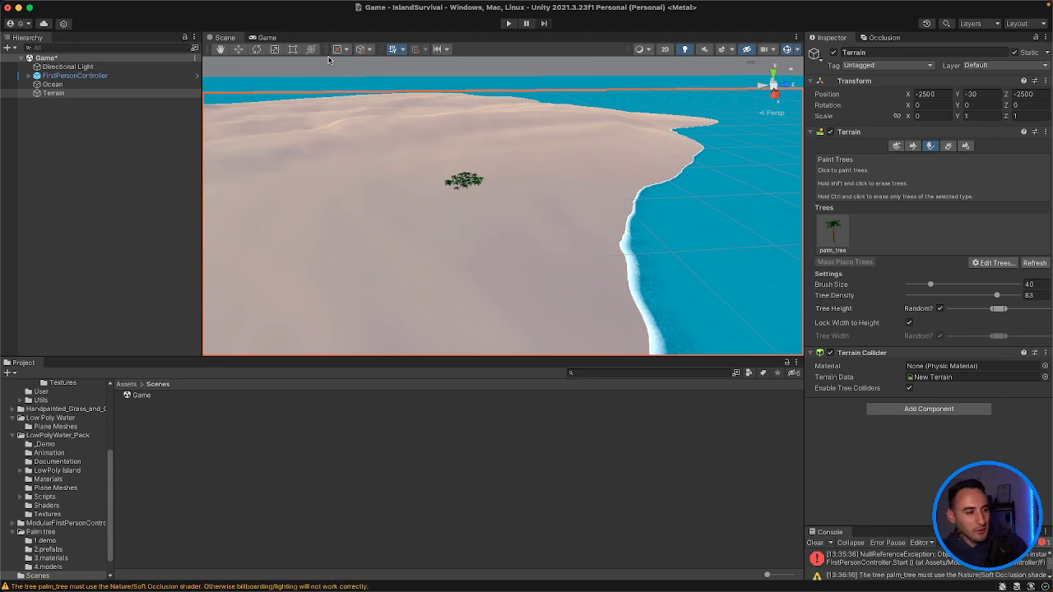
# Step: Move the FirstPersonController across the ocean towards another island, to about X 384 and Z 2818
pyautogui.doubleClick(70, 79)
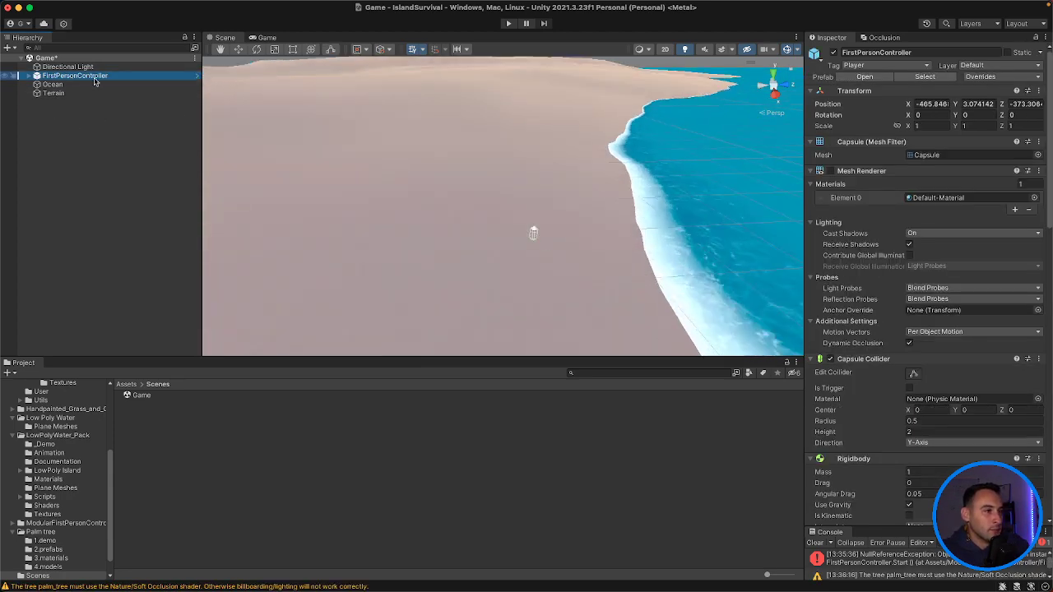
pyautogui.scroll(-10, 454, 170)
pyautogui.moveTo(454, 170); pyautogui.dragTo(673, 136, button='right')
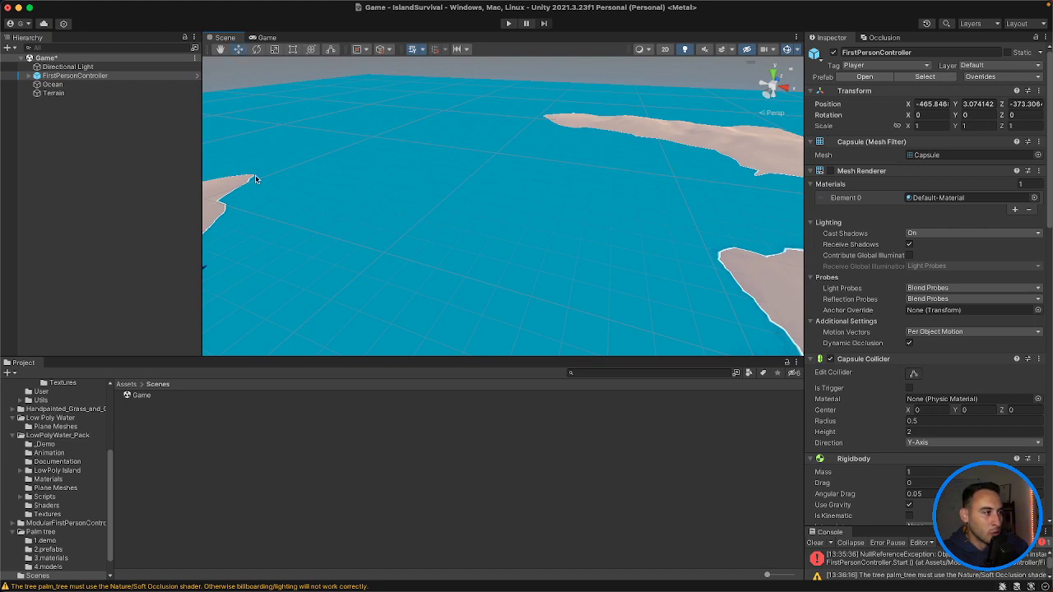
pyautogui.moveTo(234, 238); pyautogui.dragTo(321, 262, button='right')
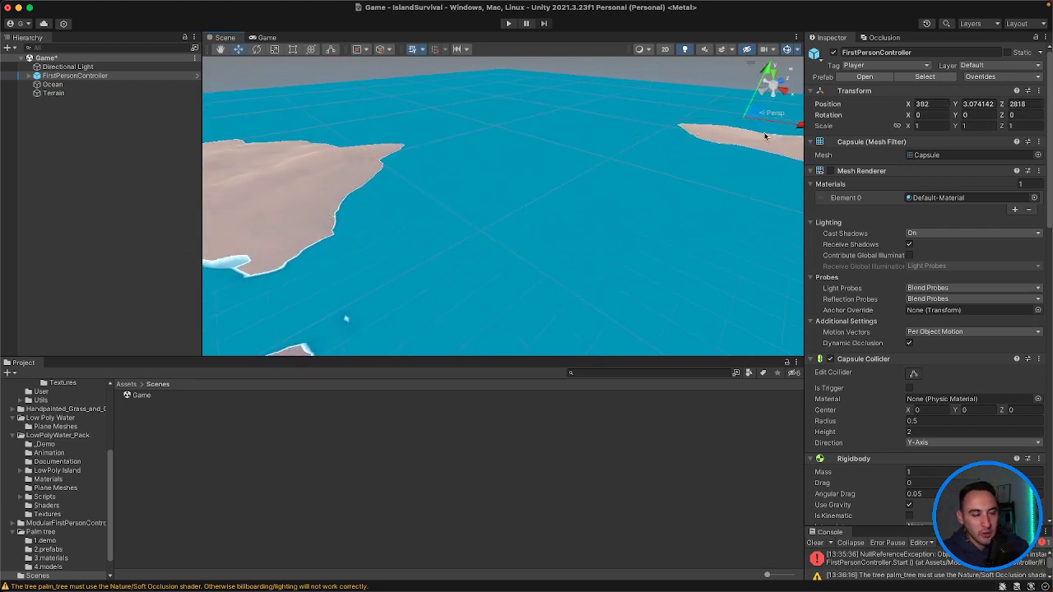
# Step: Move the FirstPersonController onto the tip of the neighbouring island at Z 2313 and raise it to Y 5.39
pyautogui.doubleClick(136, 76)
pyautogui.scroll(-5, 489, 123)
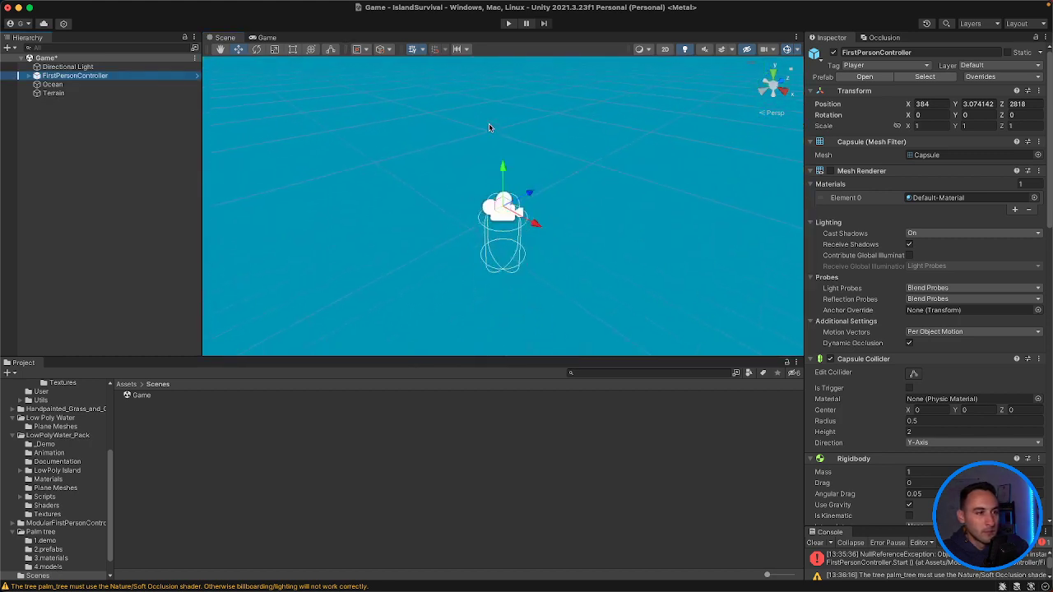
pyautogui.scroll(-5, 489, 125)
pyautogui.moveTo(509, 150); pyautogui.dragTo(381, 149, button='right')
pyautogui.moveTo(688, 221); pyautogui.dragTo(514, 238)
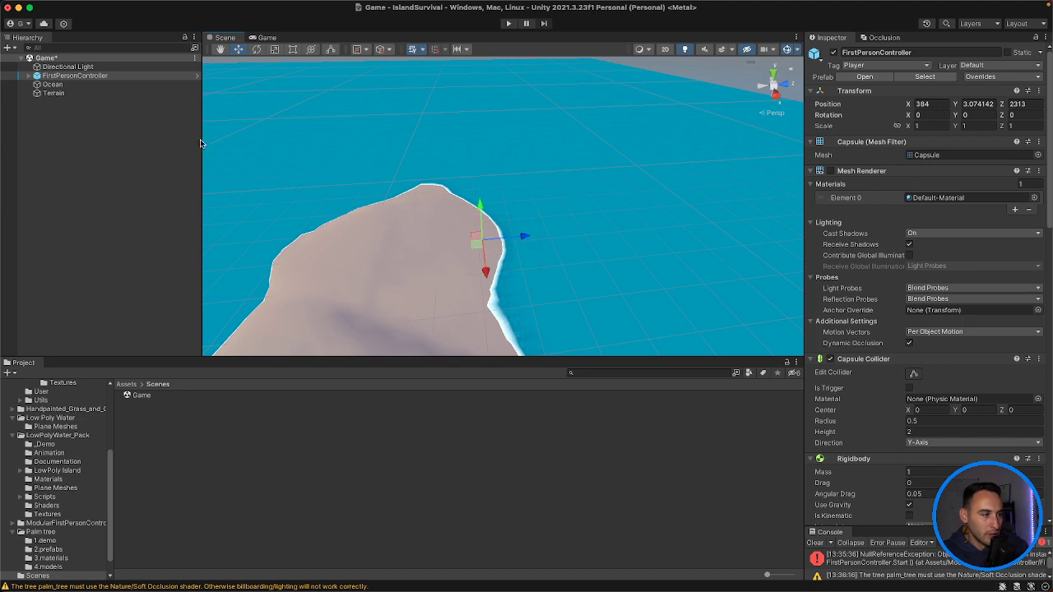
pyautogui.doubleClick(74, 76)
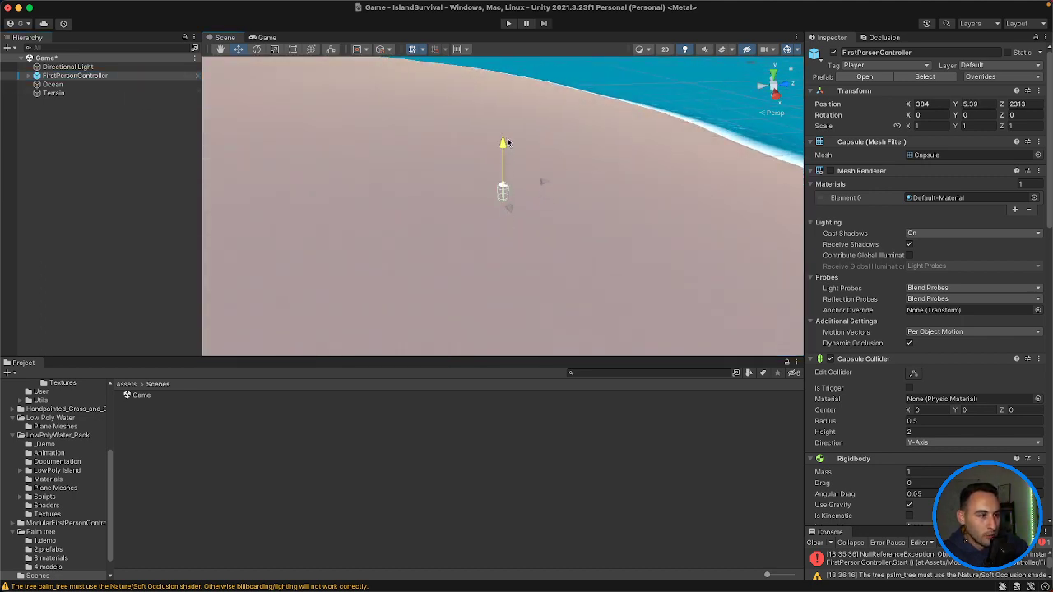
# Step: Play the scene to check the player's new starting spot on the island, and stop it
pyautogui.click(510, 24)
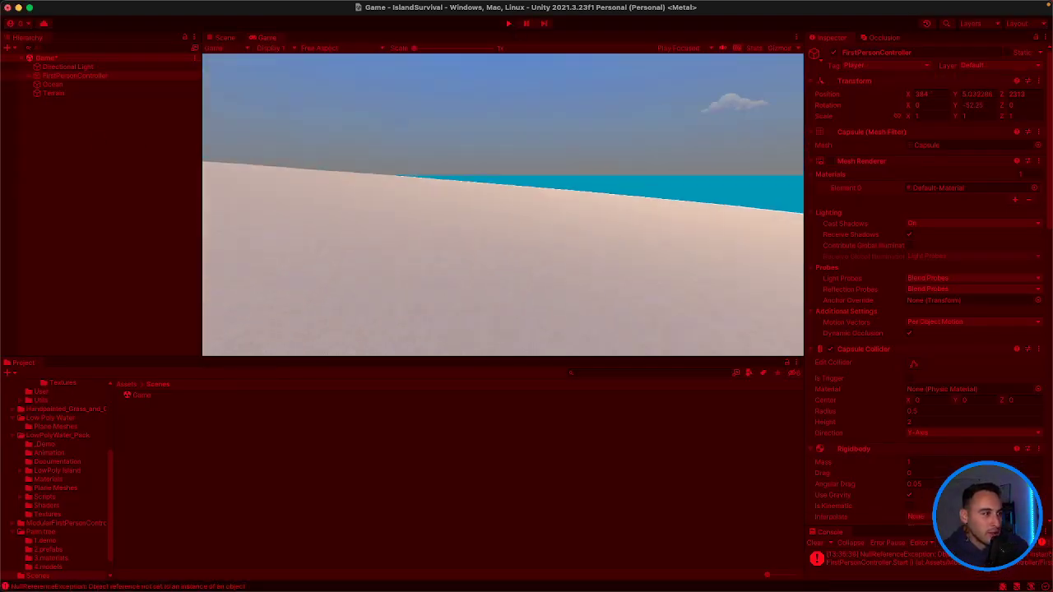
pyautogui.press('Escape')
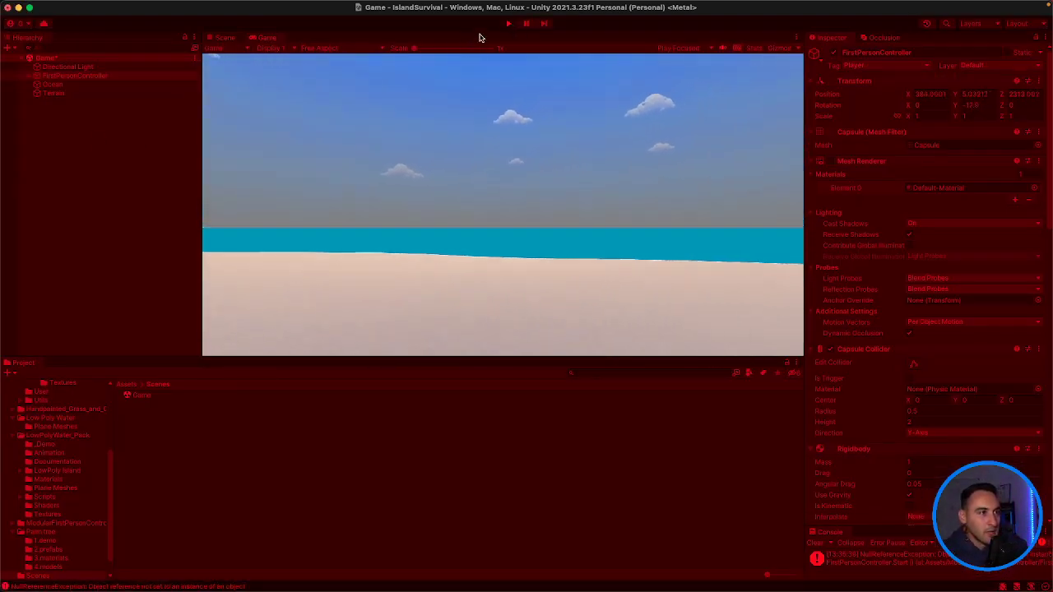
pyautogui.click(509, 24)
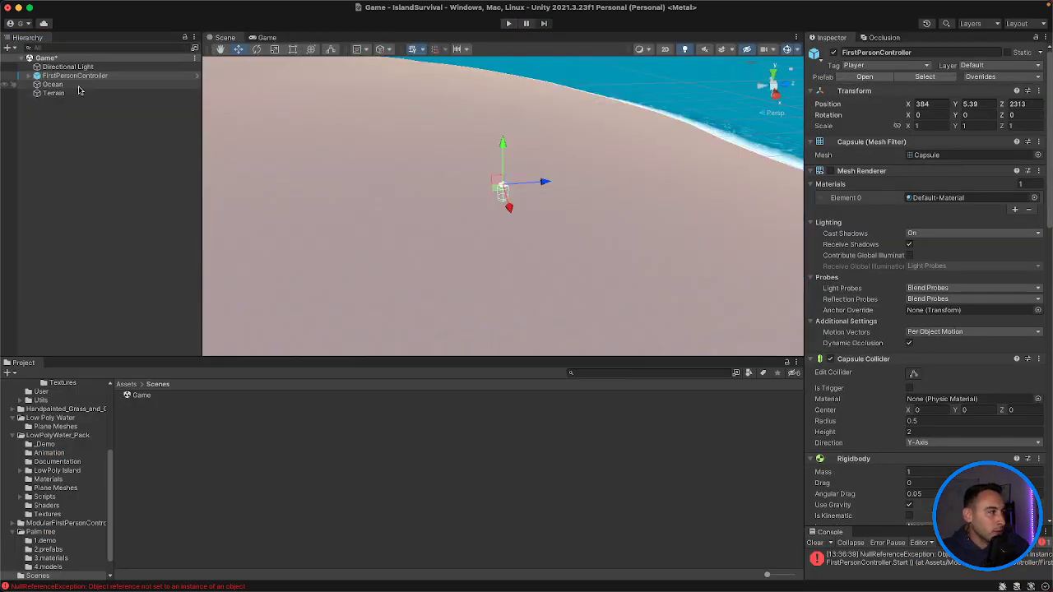
# Step: Set up the Terrain's tree painting with palm_tree, brush size 195 and tree density 26
pyautogui.click(76, 85)
pyautogui.click(74, 93)
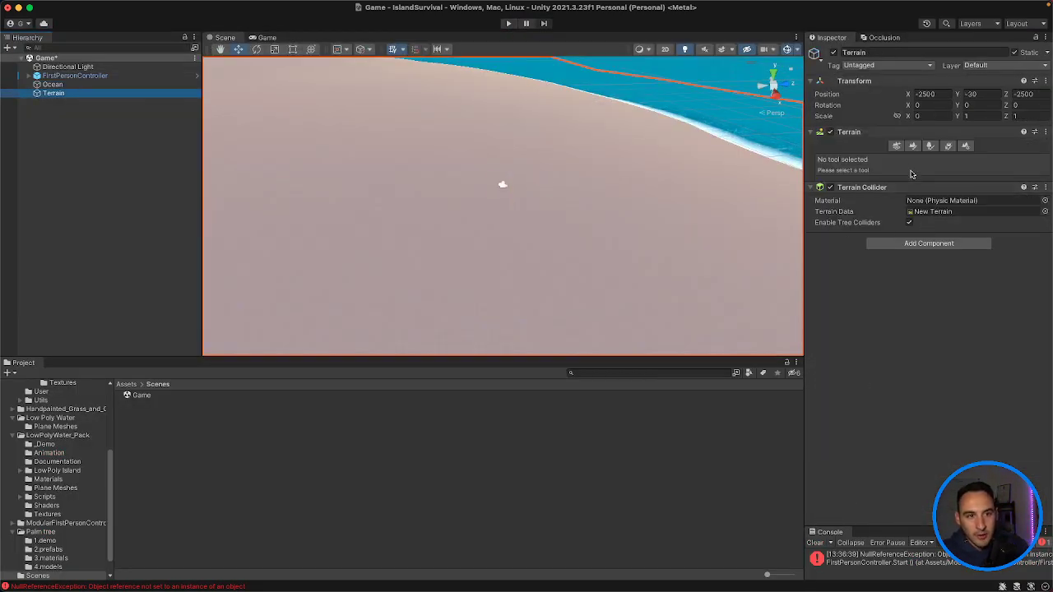
pyautogui.click(930, 147)
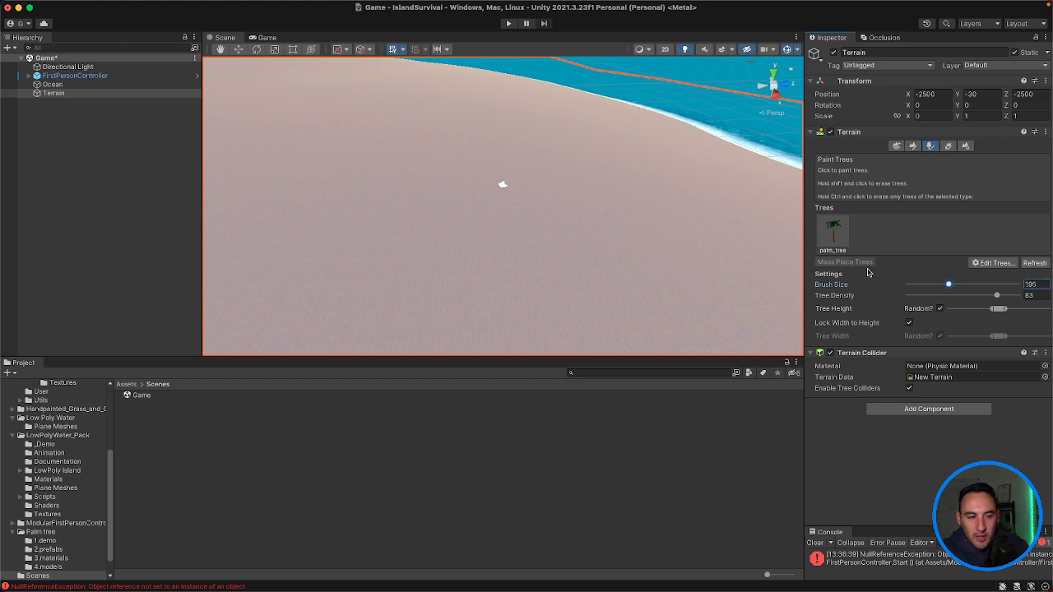
pyautogui.scroll(-10, 540, 175)
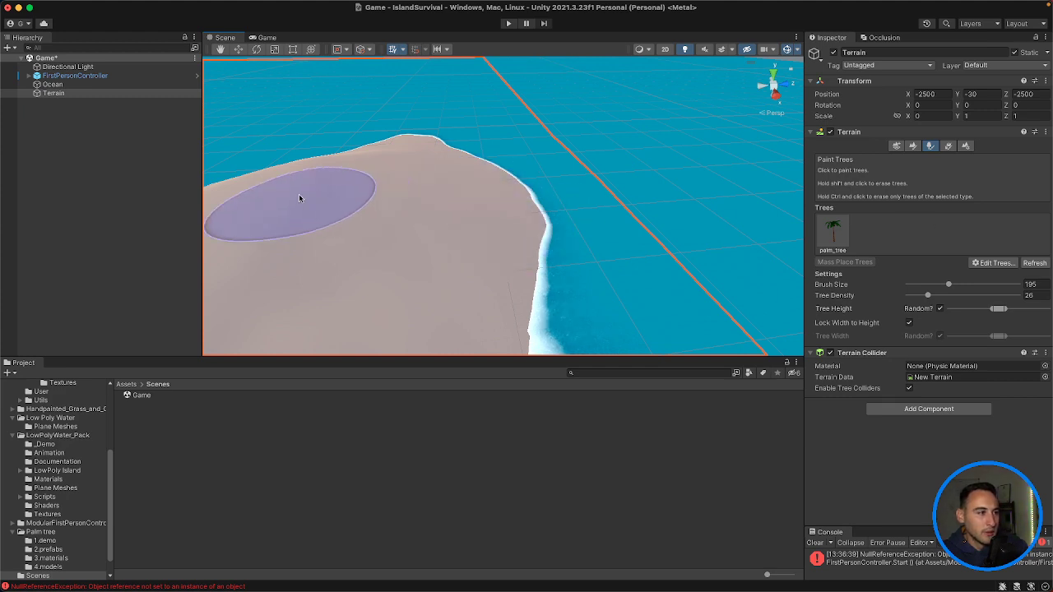
pyautogui.click(834, 231)
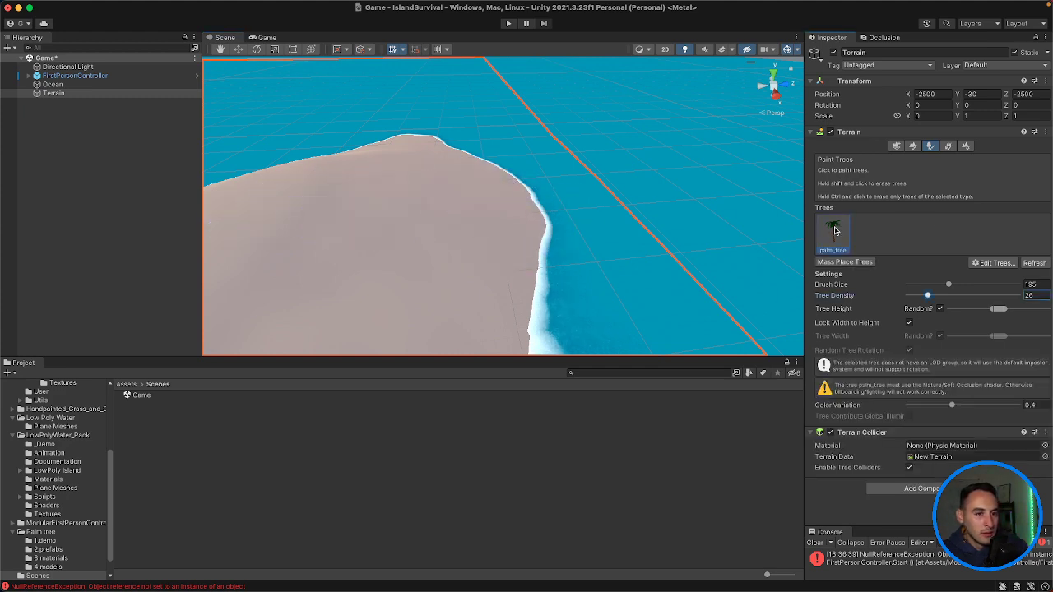
# Step: Paint palm trees in broad strokes from the island's tip along most of its length
pyautogui.click(376, 179)
pyautogui.scroll(-3, 458, 230)
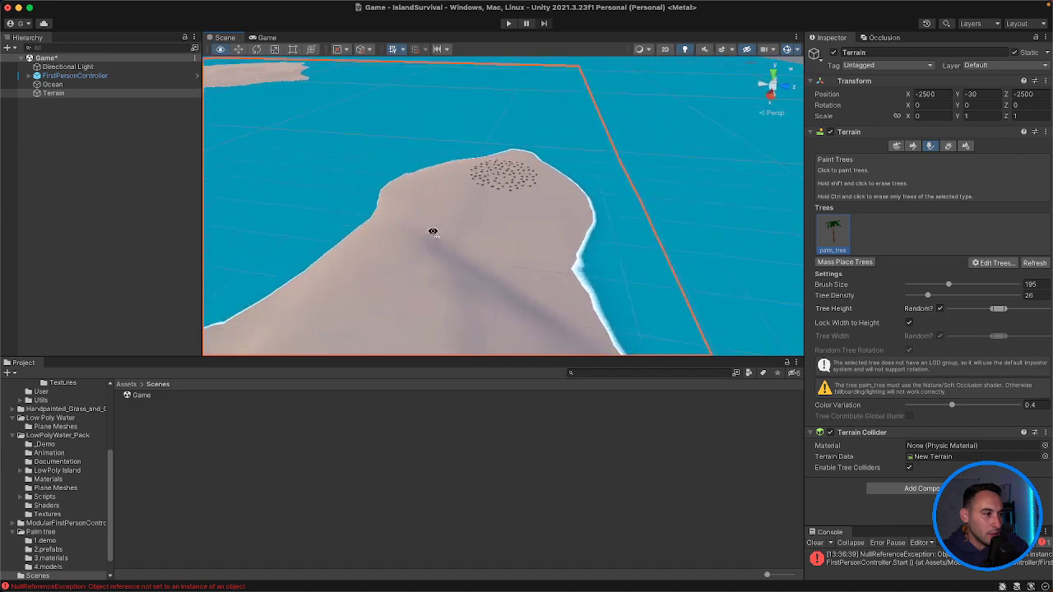
pyautogui.moveTo(430, 228)
pyautogui.mouseDown()
pyautogui.moveTo(500, 176)
pyautogui.moveTo(423, 227)
pyautogui.moveTo(490, 263)
pyautogui.moveTo(552, 241)
pyautogui.mouseUp()
pyautogui.moveTo(552, 242); pyautogui.dragTo(365, 271, button='right')
pyautogui.moveTo(586, 220); pyautogui.dragTo(286, 217)
pyautogui.keyDown('alt'); pyautogui.moveTo(285, 218); pyautogui.dragTo(99, 251); pyautogui.keyUp('alt')
pyautogui.scroll(-5, 613, 292)
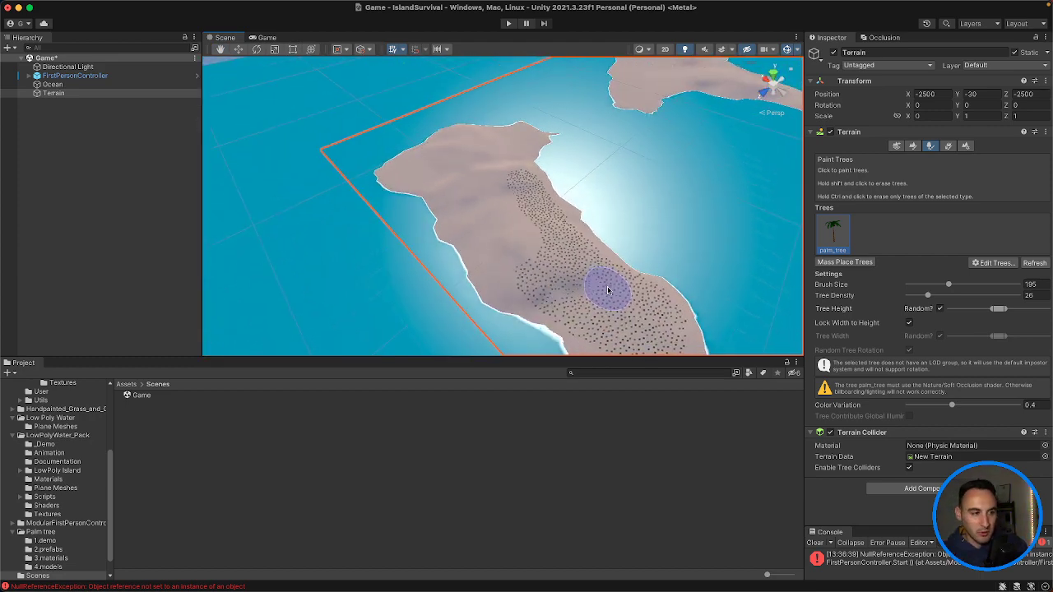
# Step: Undo all the broad palm tree strokes on this island
pyautogui.press('super+z')
pyautogui.press('super+z')
pyautogui.press('super+z')
pyautogui.press('super+z')
pyautogui.press('super+z')
# Step: Paint a small, sparse group of palm trees along the shore near the FirstPersonController with brush size 27 and tree density 14
pyautogui.moveTo(490, 316); pyautogui.dragTo(627, 292, button='right')
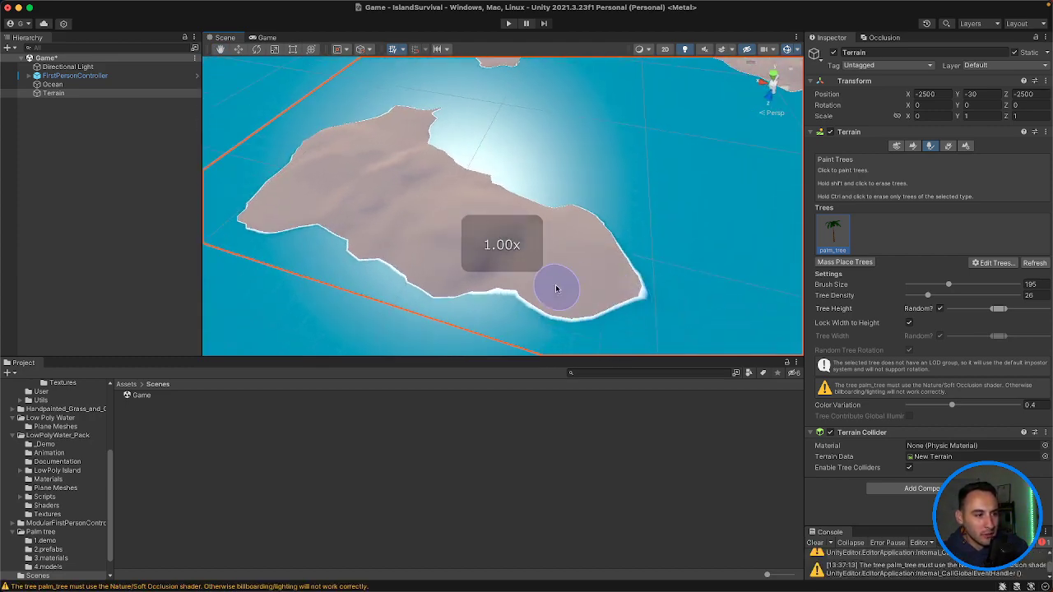
pyautogui.scroll(5, 557, 290)
pyautogui.moveTo(557, 291); pyautogui.dragTo(533, 278, button='right')
pyautogui.scroll(-2, 402, 210)
pyautogui.scroll(-2, 402, 210)
pyautogui.scroll(-3, 531, 277)
pyautogui.scroll(-5, 465, 233)
pyautogui.moveTo(466, 232); pyautogui.dragTo(547, 262, button='right')
pyautogui.scroll(-10, 482, 188)
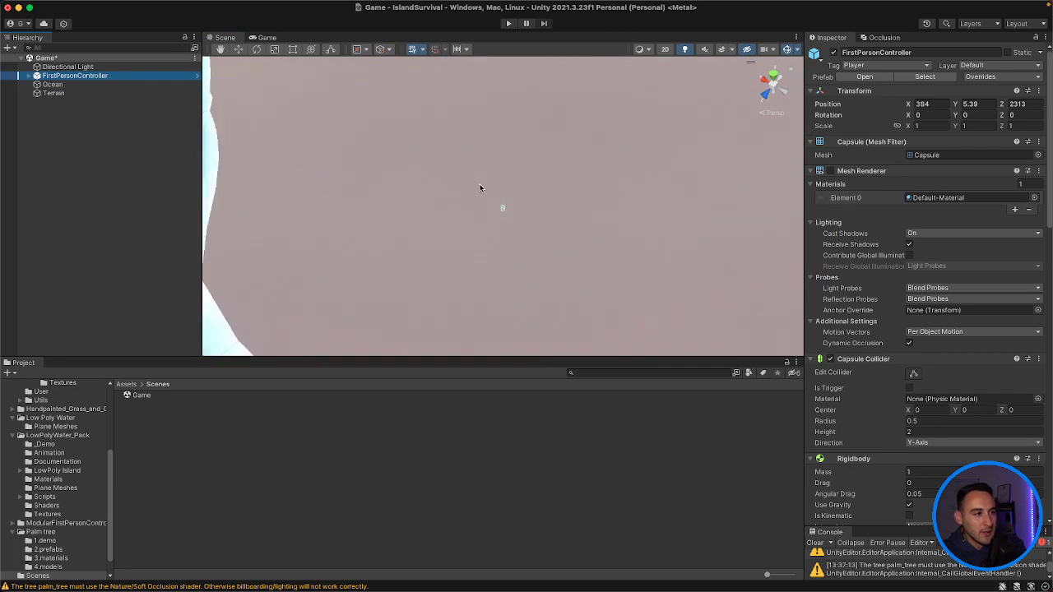
pyautogui.moveTo(482, 188); pyautogui.dragTo(575, 169, button='right')
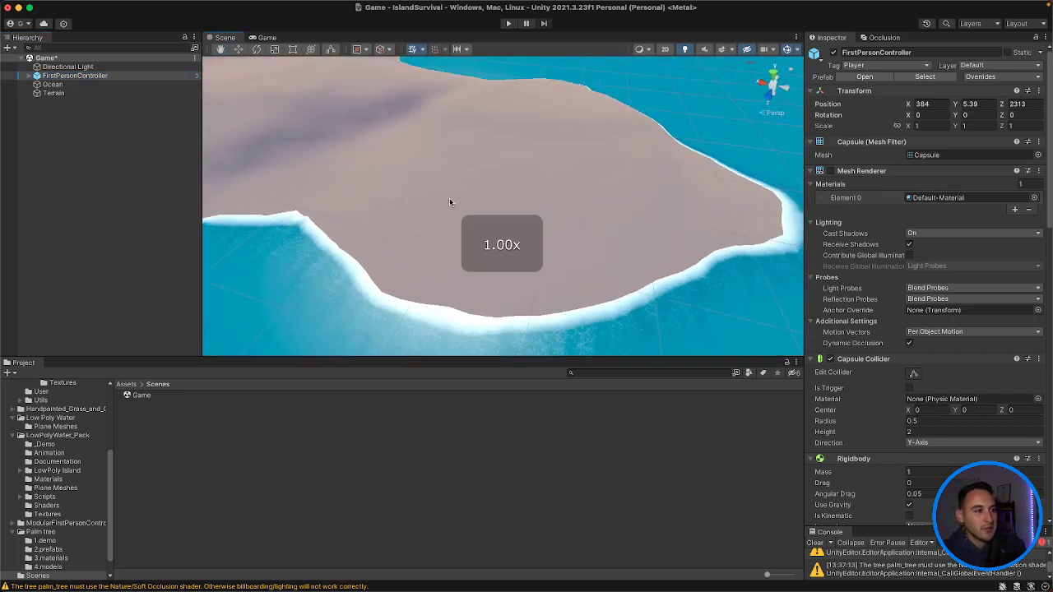
pyautogui.click(588, 172)
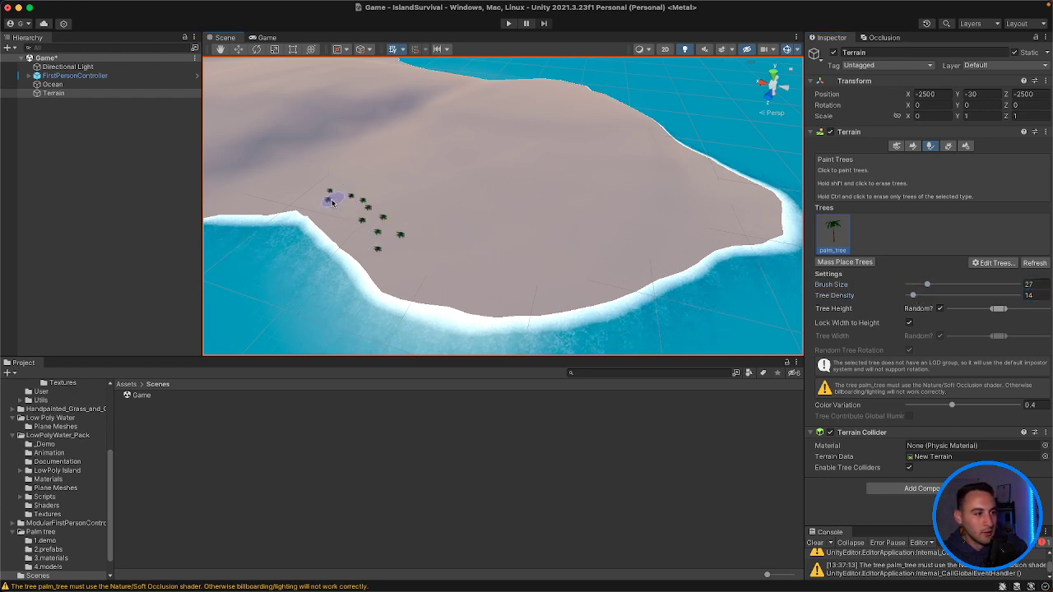
# Step: Locate the FirstPersonController, and paint a sparse line of palms along the island's opposite shore with tree density 20
pyautogui.click(81, 75)
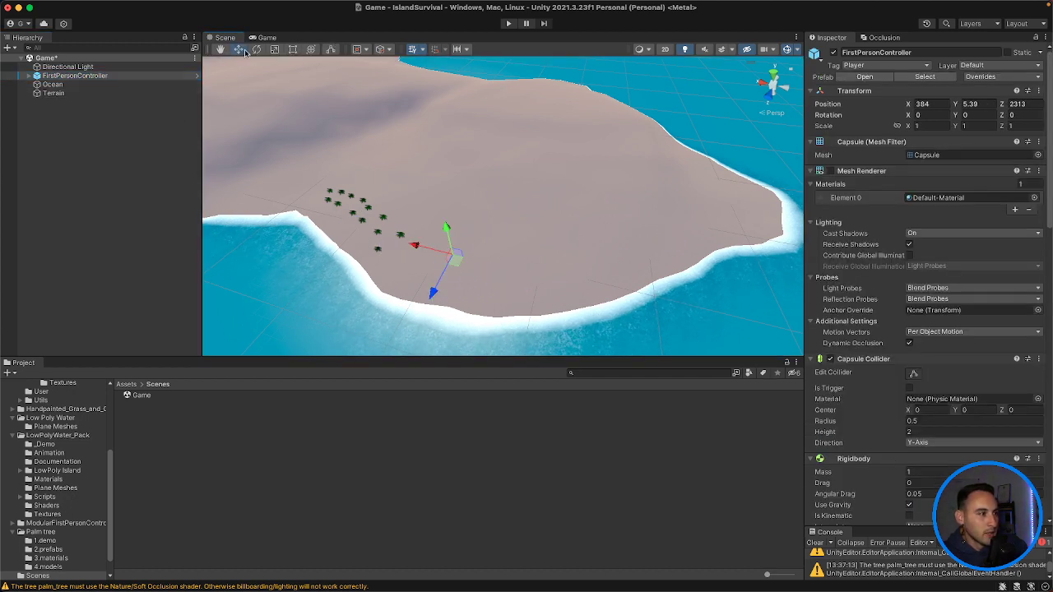
pyautogui.click(54, 93)
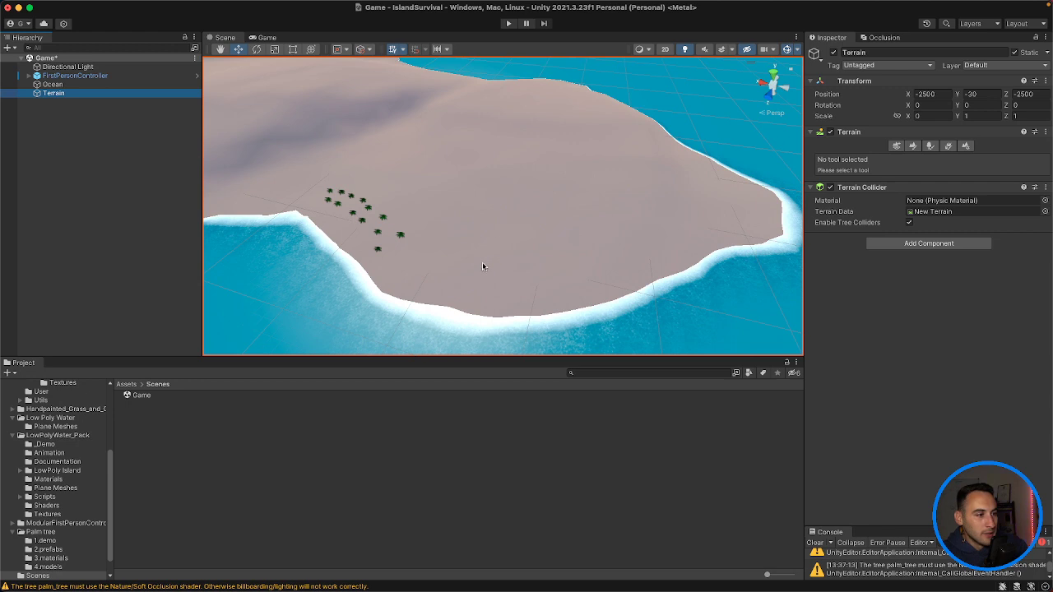
pyautogui.click(931, 146)
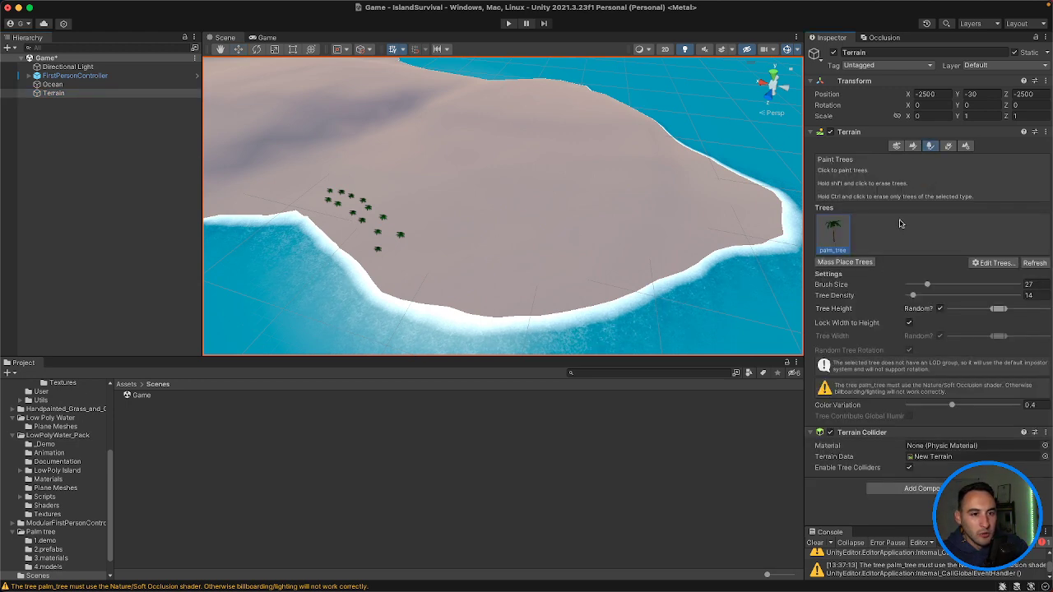
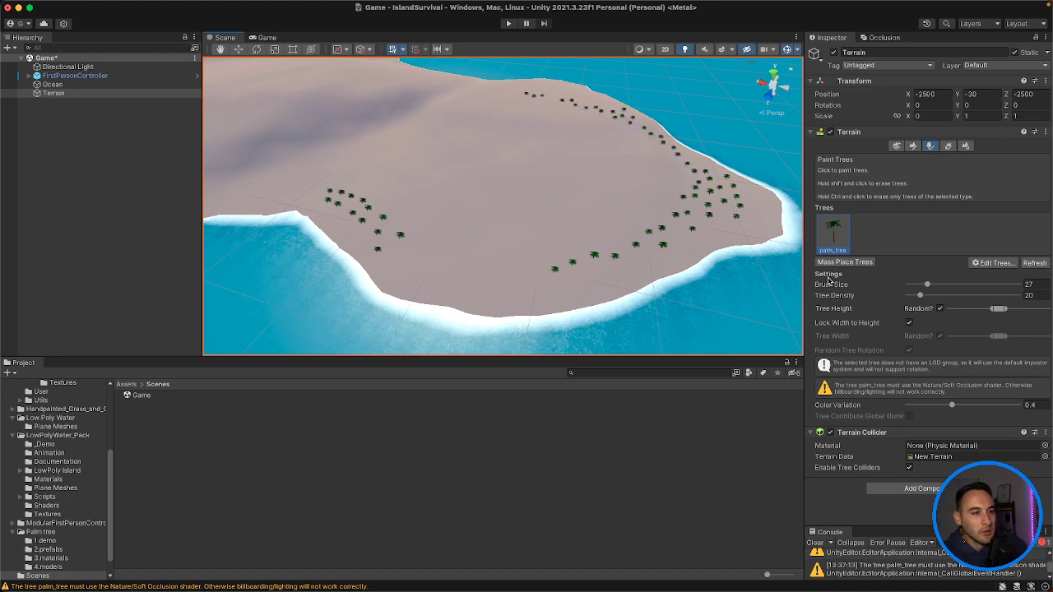
# Step: Add the curved, textured PalmTree_05 prefab to the terrain's paintable trees
pyautogui.click(992, 262)
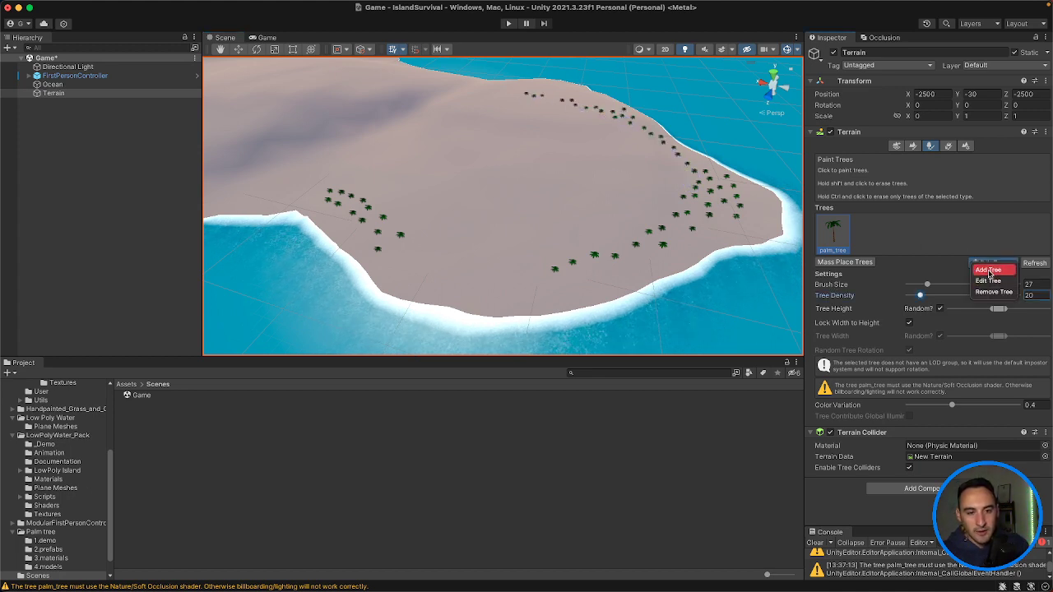
pyautogui.click(989, 270)
pyautogui.click(561, 242)
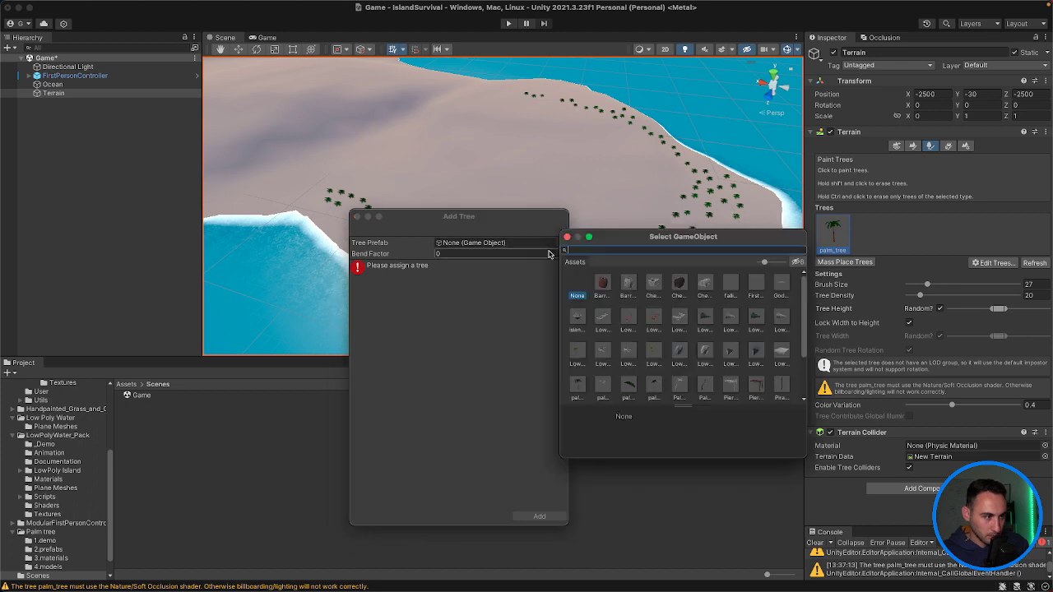
pyautogui.scroll(-2, 666, 345)
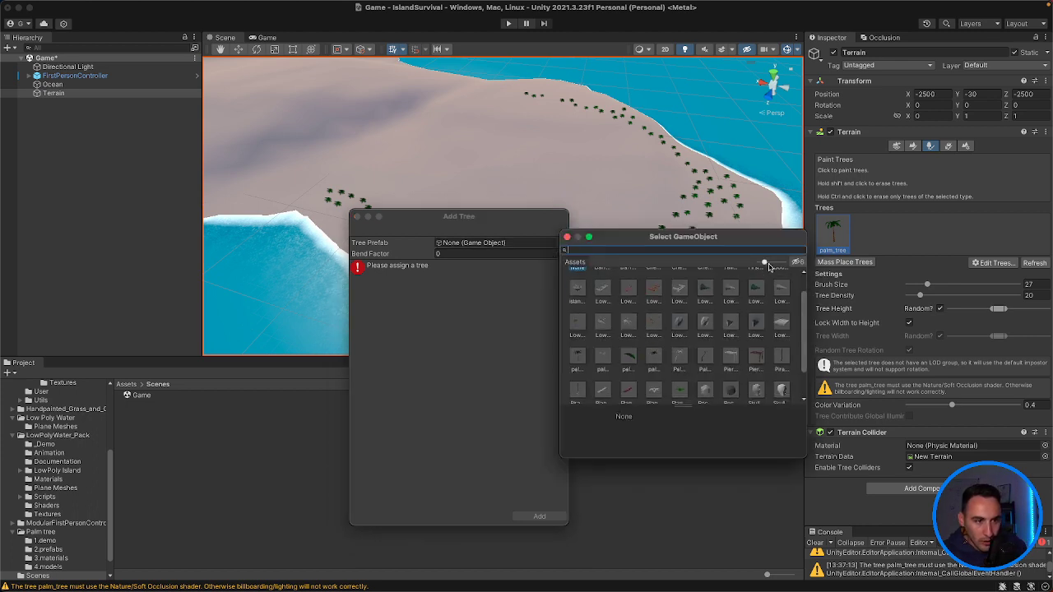
pyautogui.moveTo(765, 263); pyautogui.dragTo(777, 263)
pyautogui.scroll(-5, 698, 328)
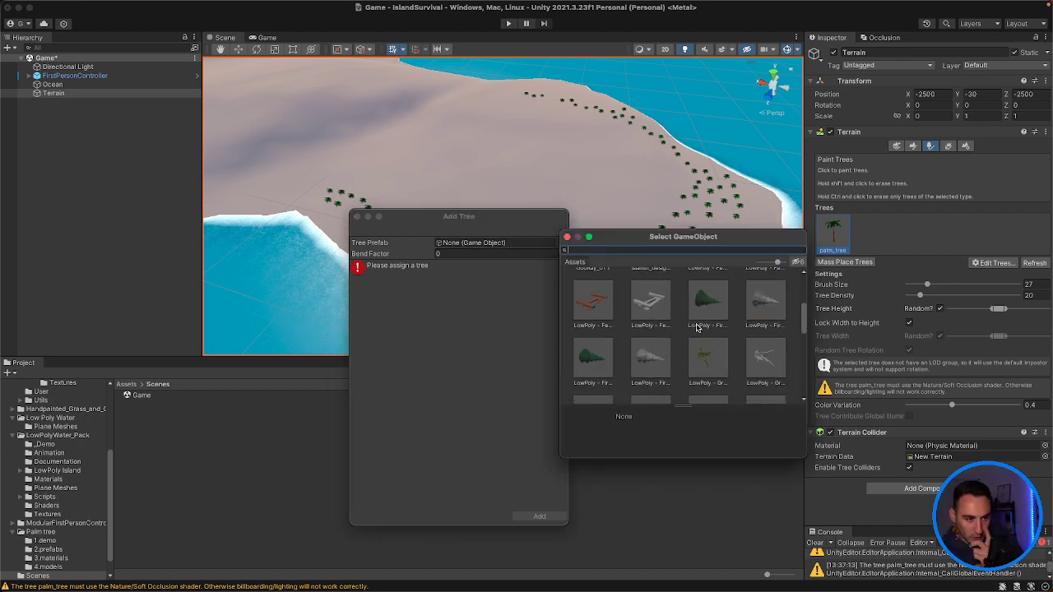
pyautogui.scroll(-5, 698, 327)
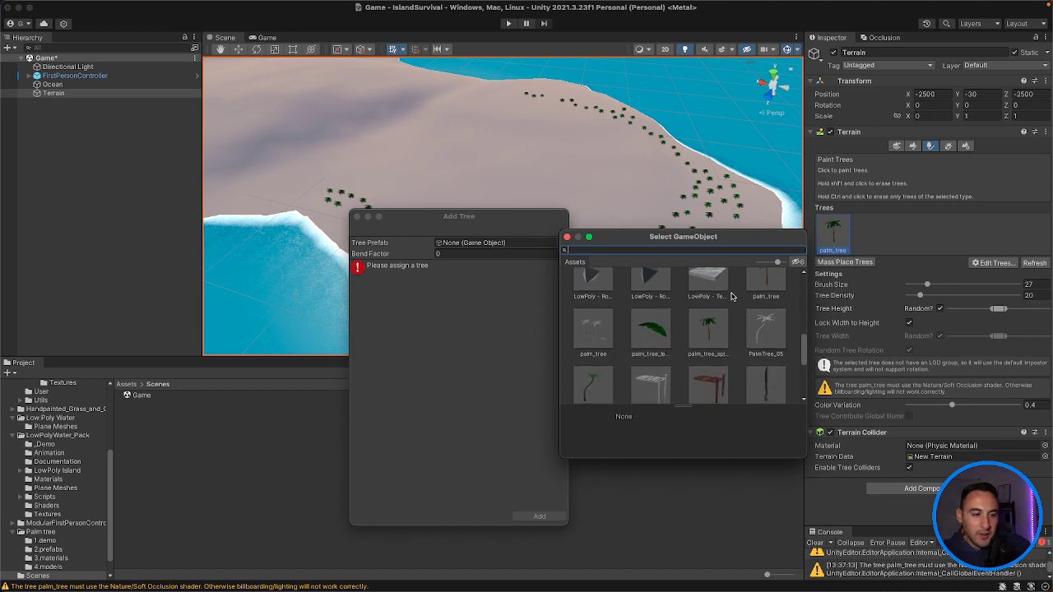
pyautogui.scroll(-1, 757, 285)
pyautogui.scroll(2, 759, 285)
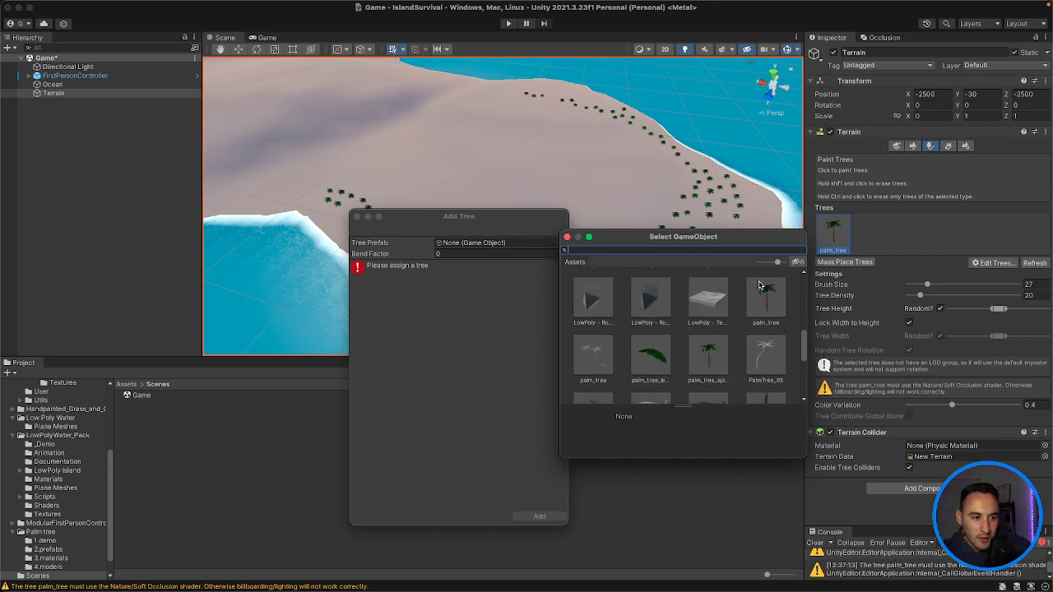
pyautogui.scroll(-3, 760, 286)
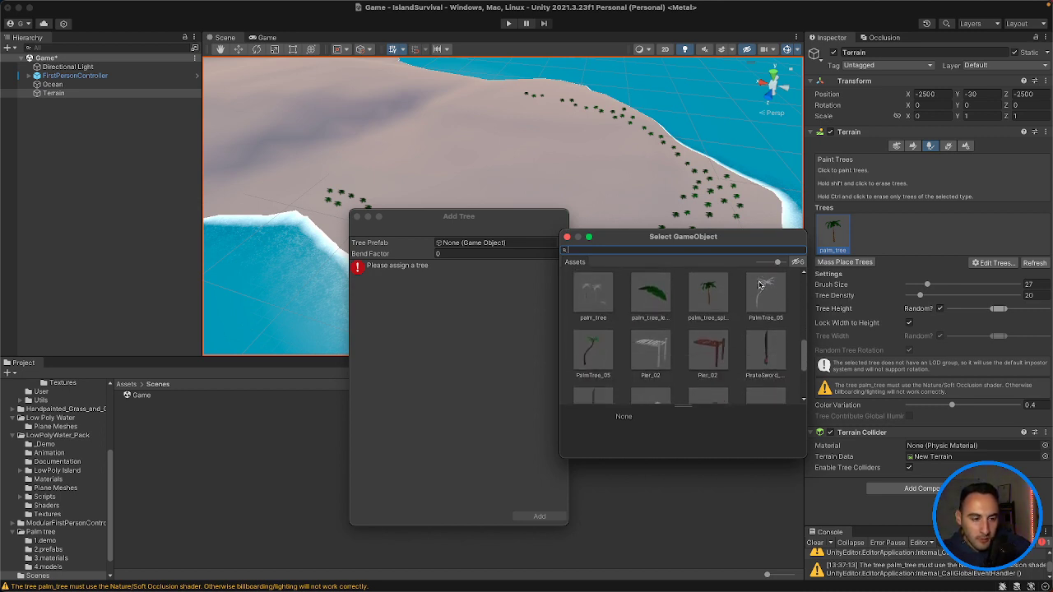
pyautogui.click(600, 331)
pyautogui.doubleClick(601, 332)
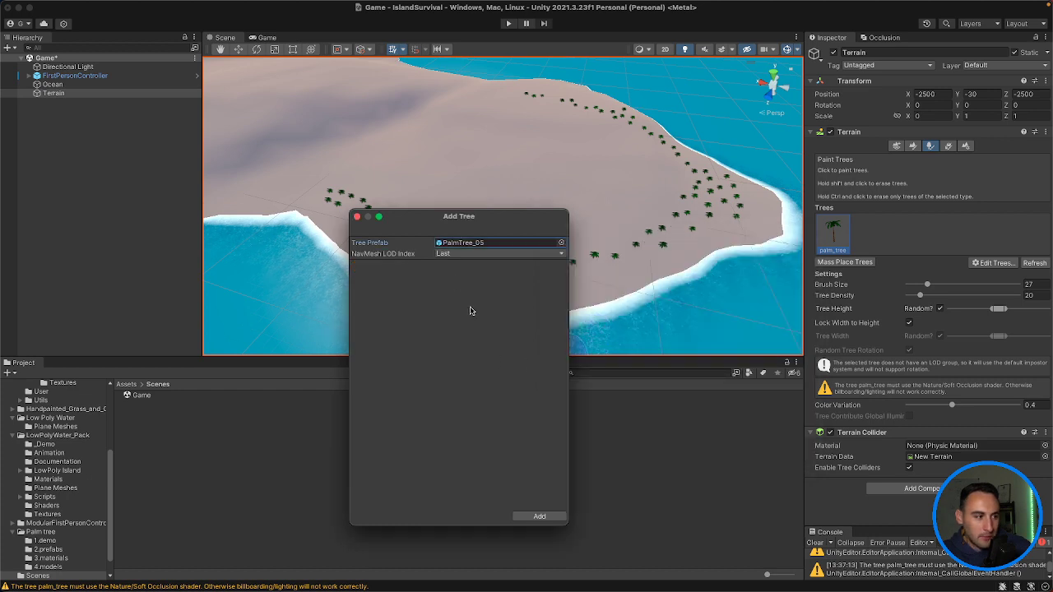
pyautogui.click(540, 517)
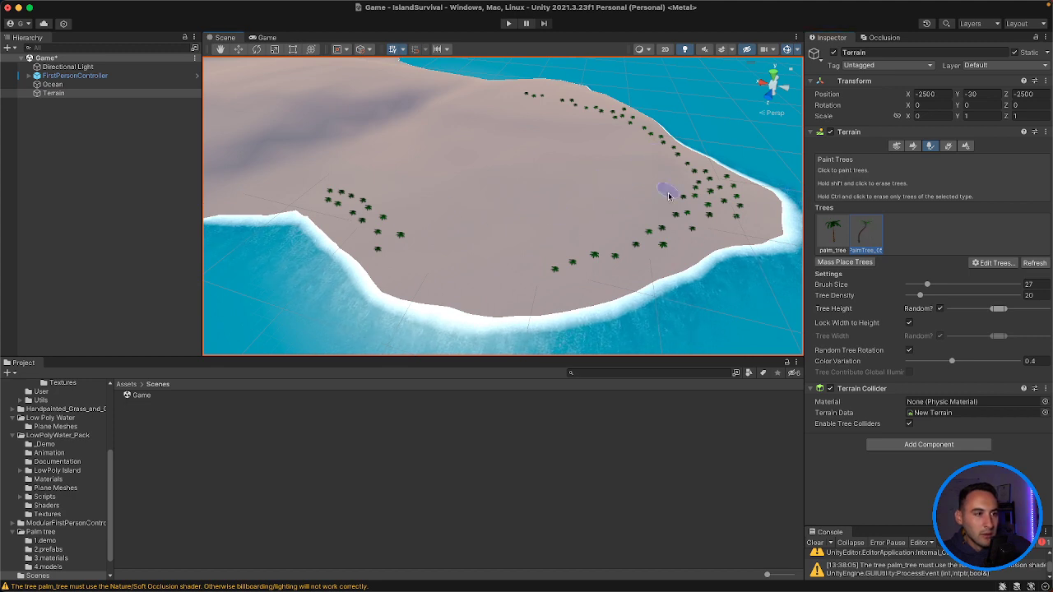
# Step: Playtest the scene, walking along the beach and through the curved palm groves to examine tree size and density, and stop it
pyautogui.click(510, 24)
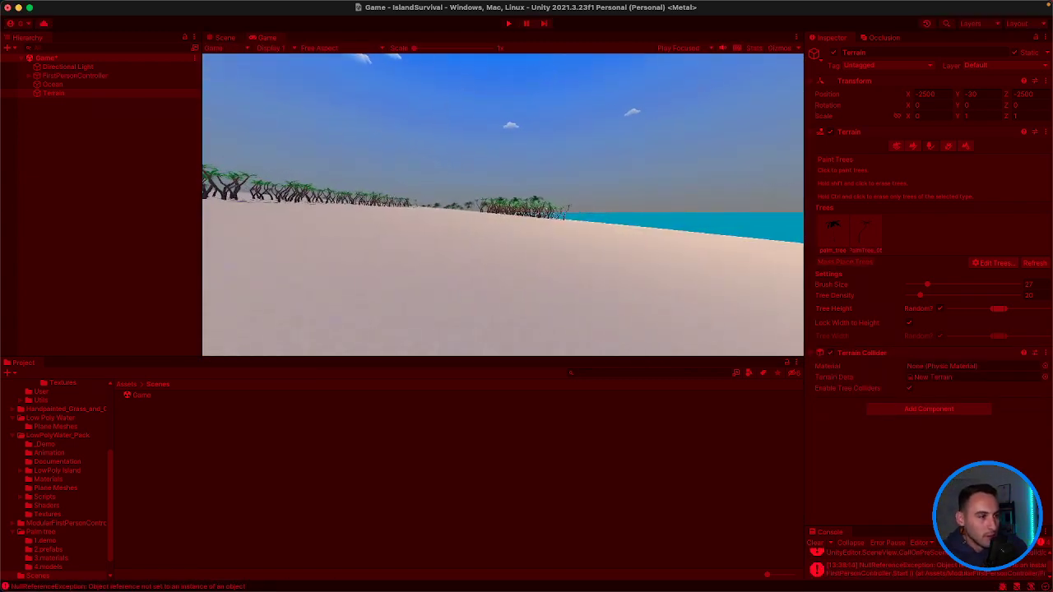
pyautogui.press('w')
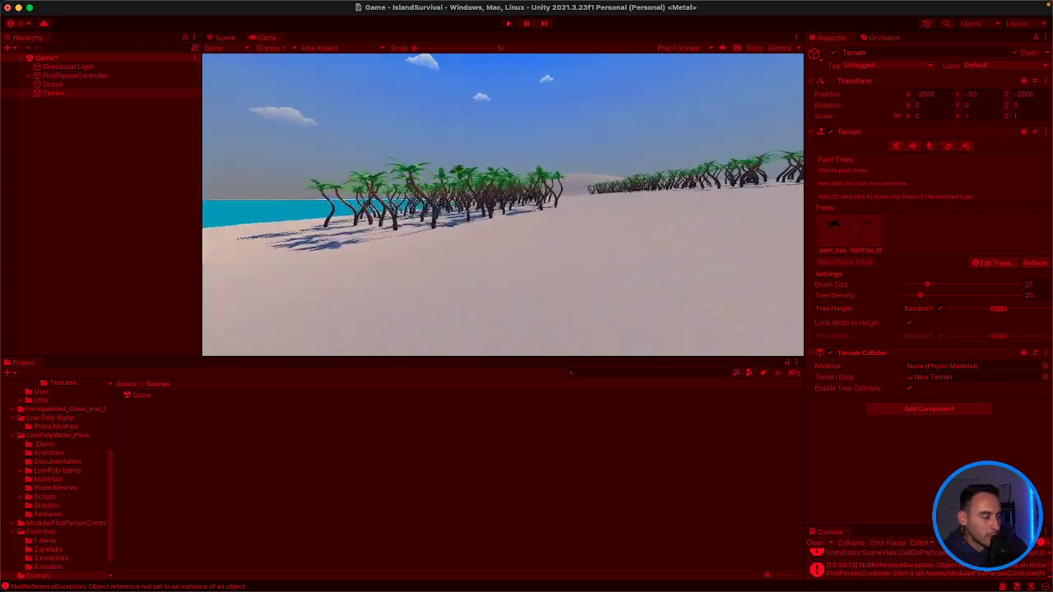
pyautogui.press('w')
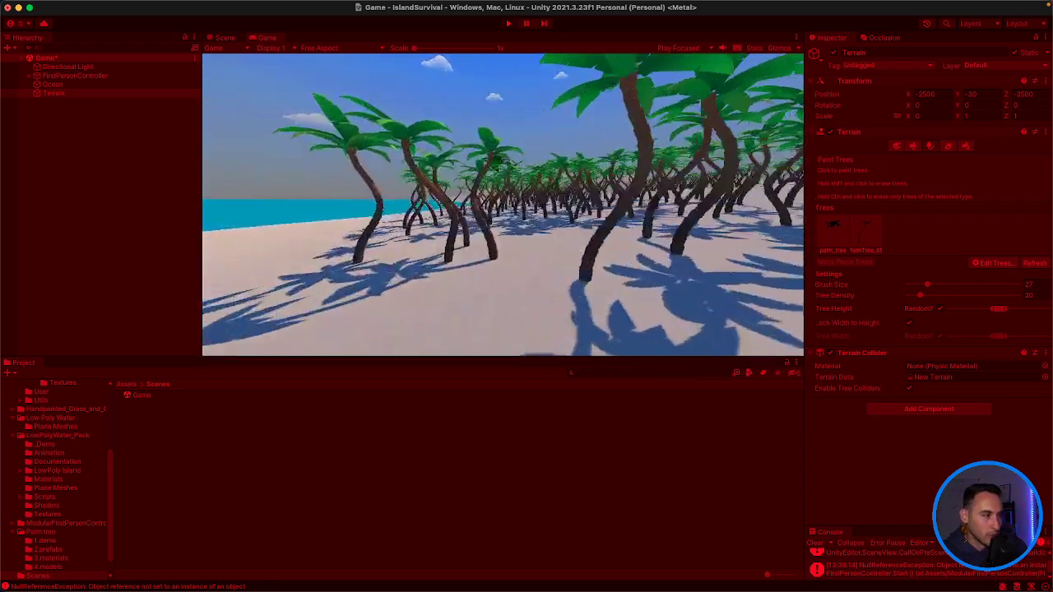
pyautogui.press('w')
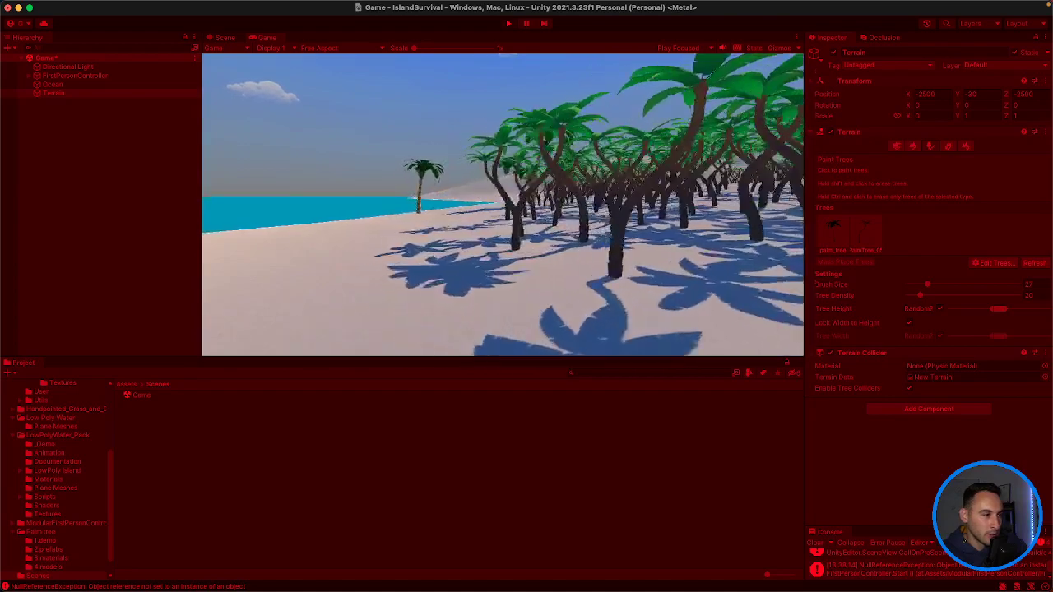
pyautogui.press('w')
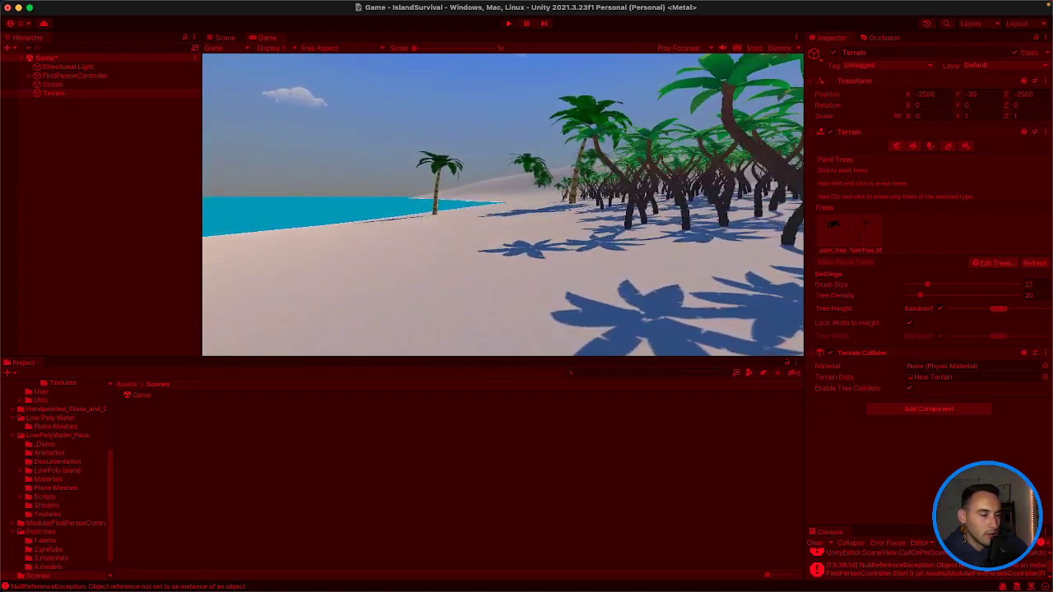
pyautogui.press('w')
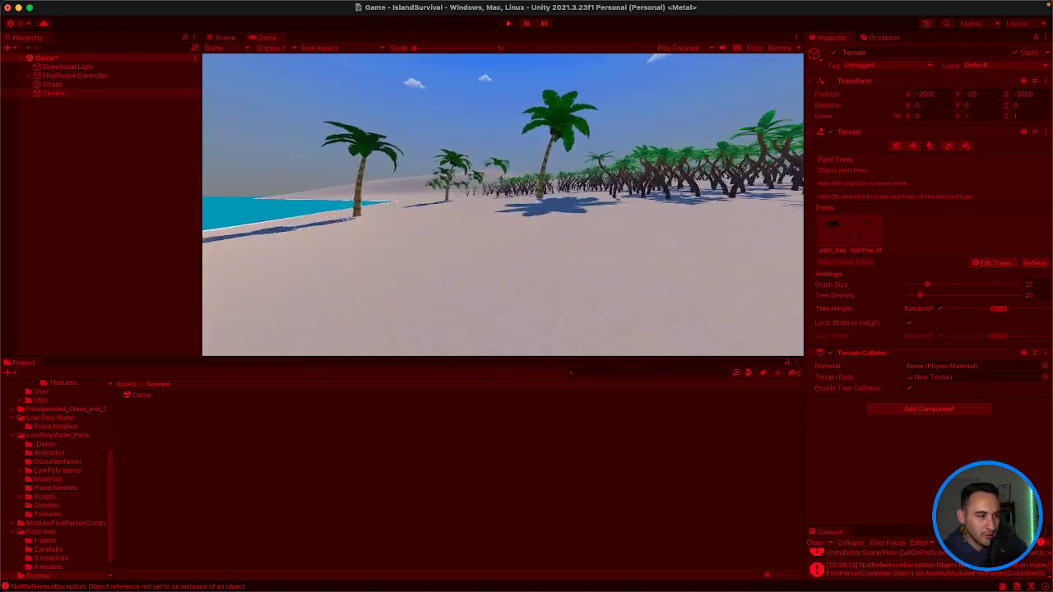
pyautogui.press('w')
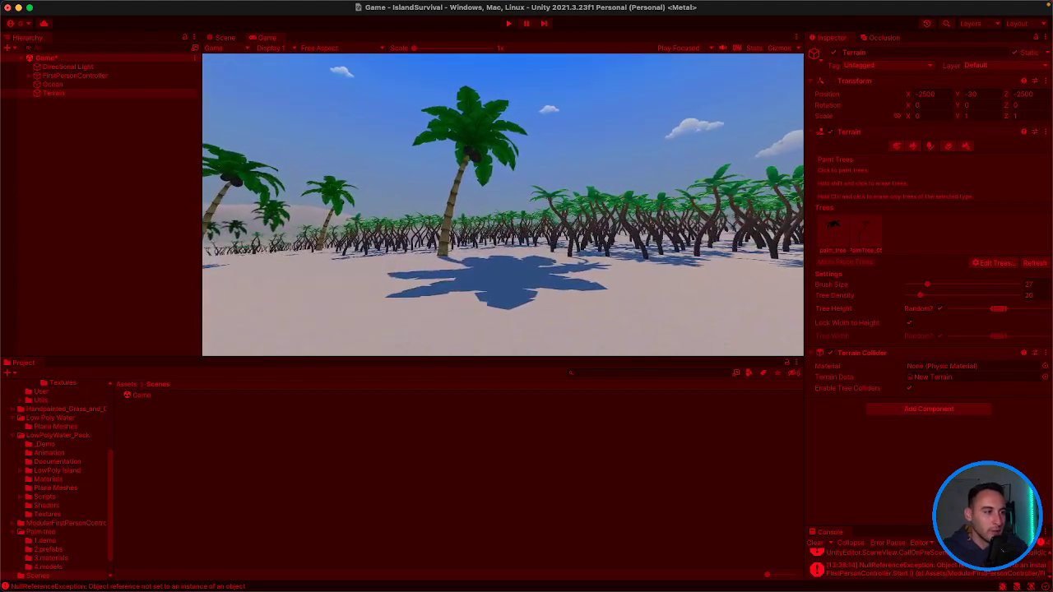
pyautogui.press('w')
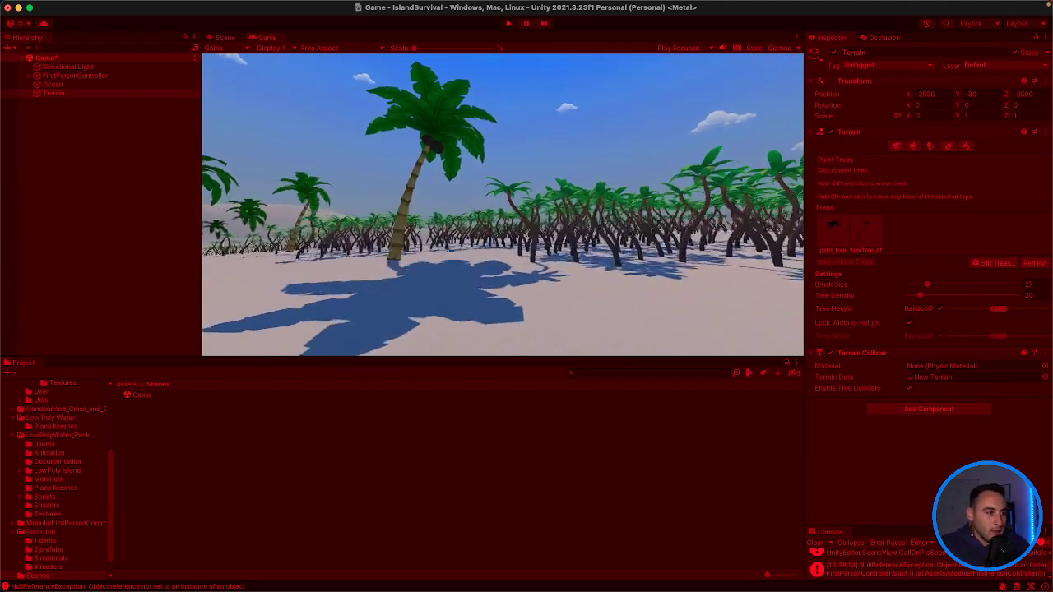
pyautogui.press('w')
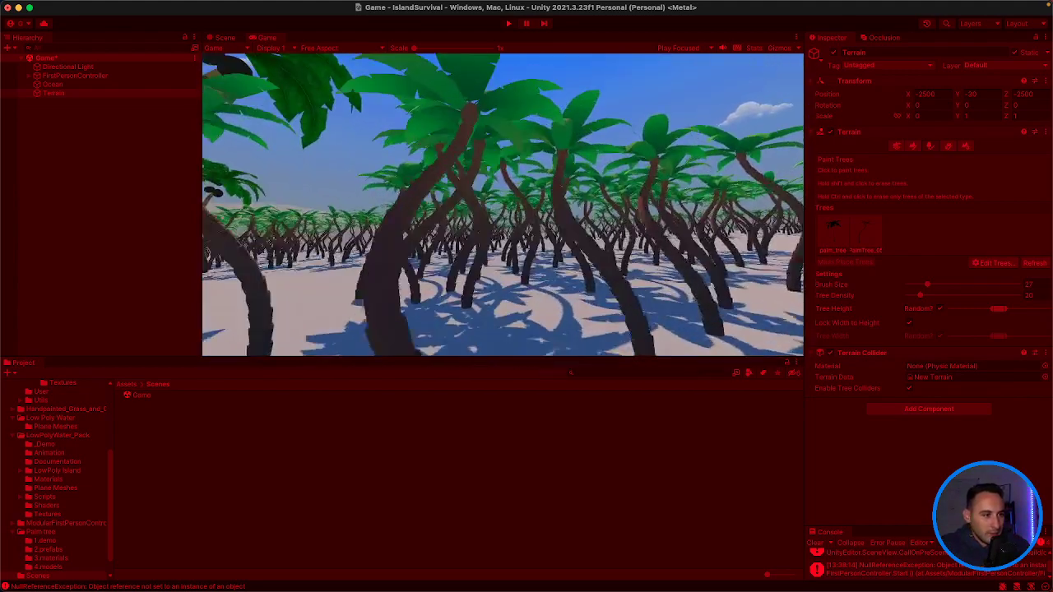
pyautogui.press('w')
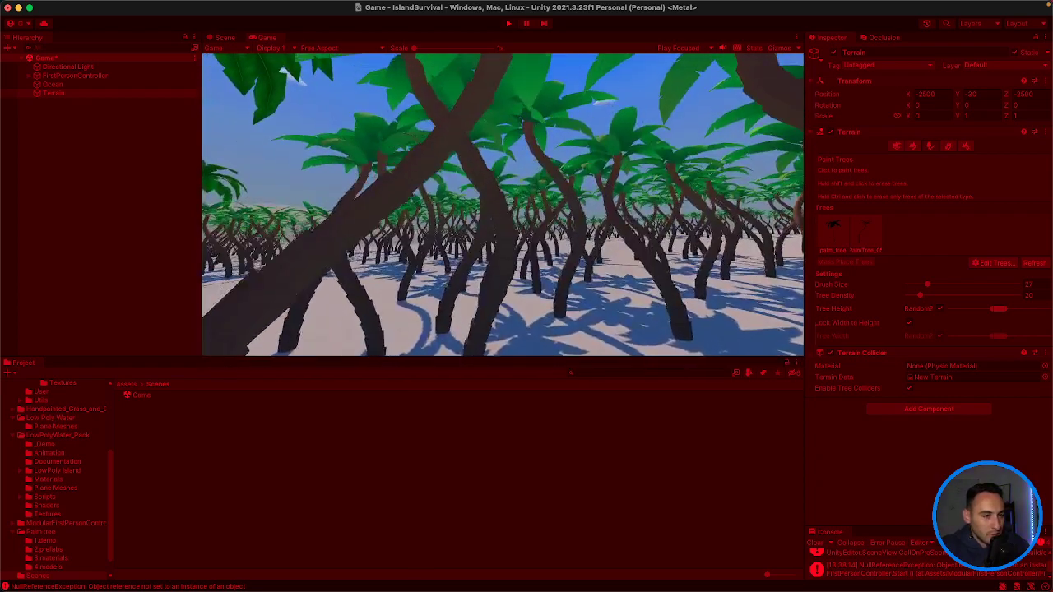
pyautogui.press('w')
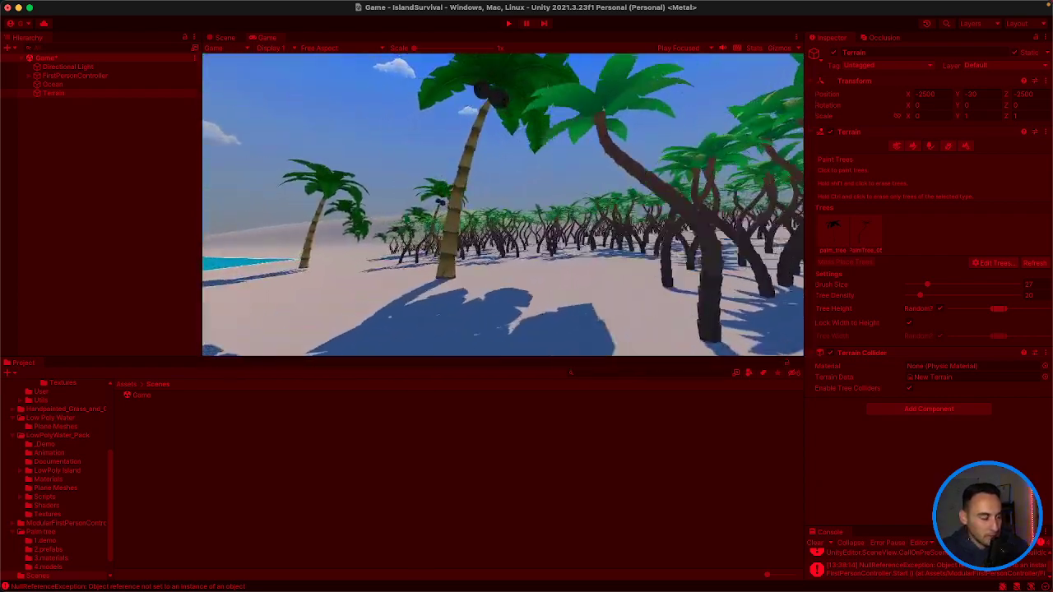
pyautogui.press('w')
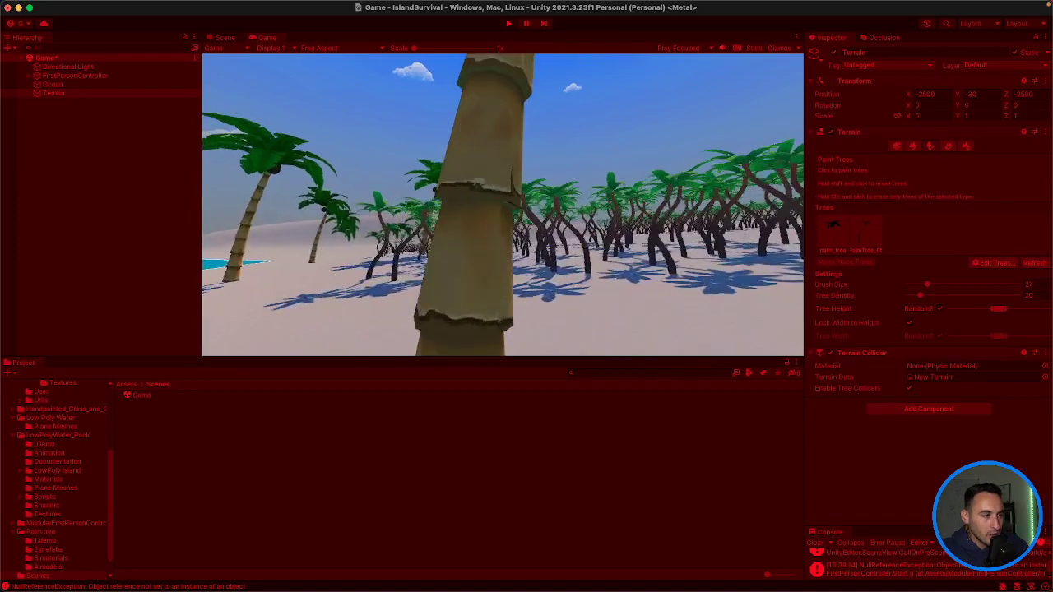
pyautogui.press('w')
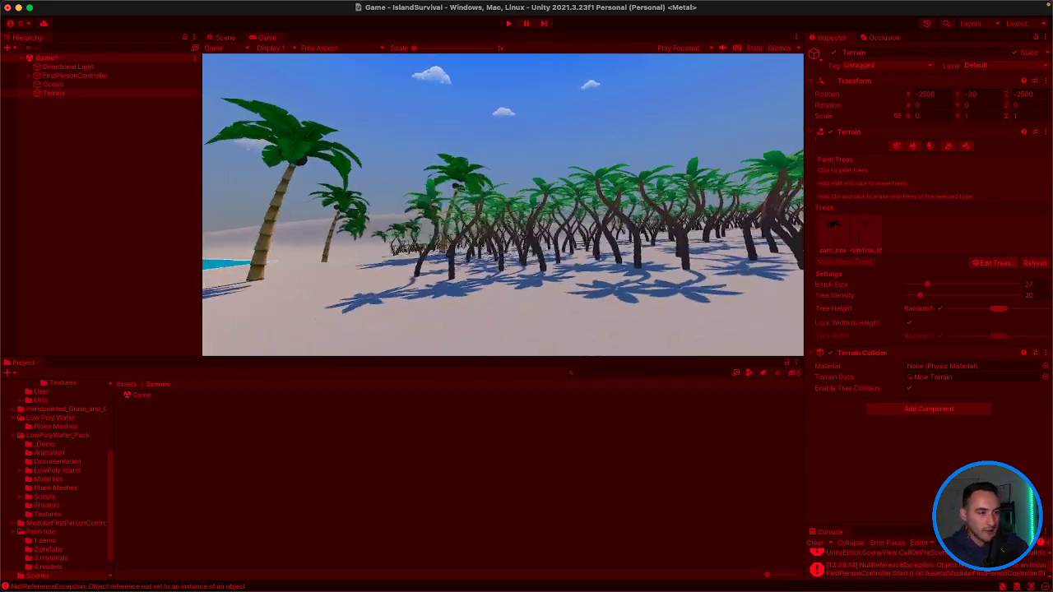
pyautogui.press('d')
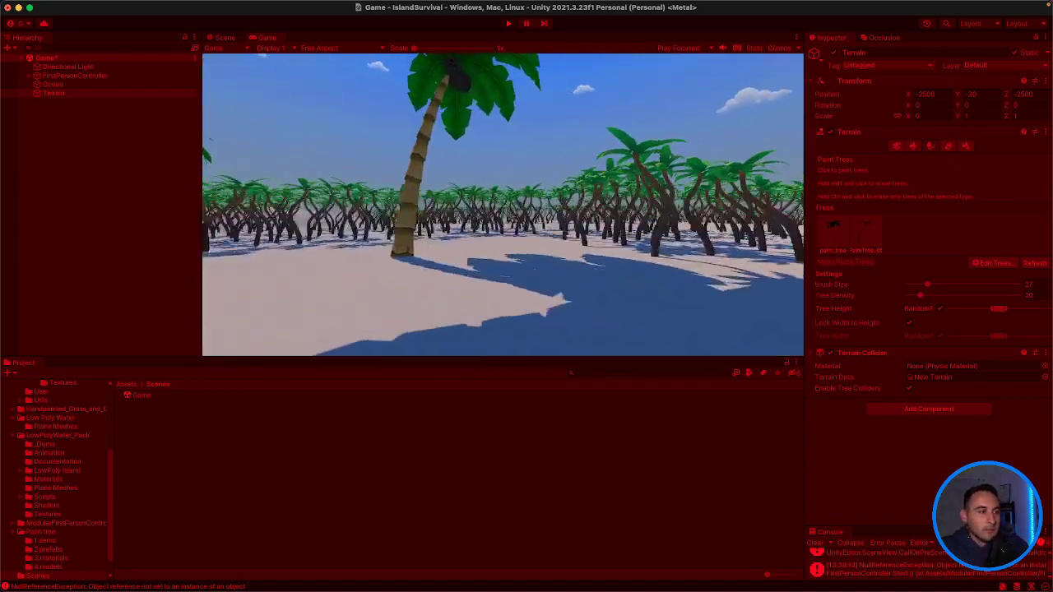
pyautogui.press('a')
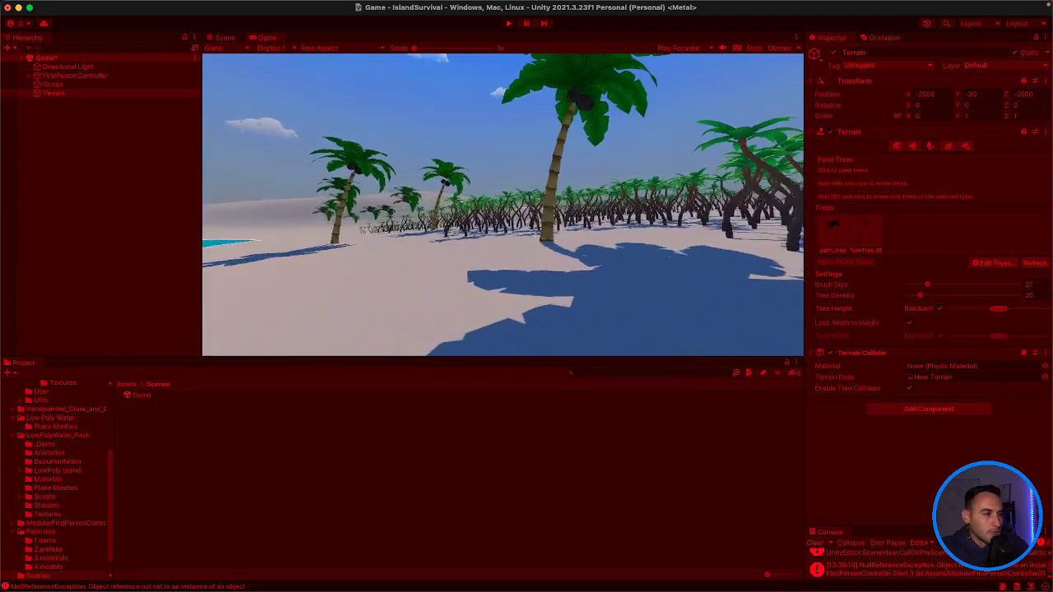
pyautogui.press('s')
pyautogui.press('s')
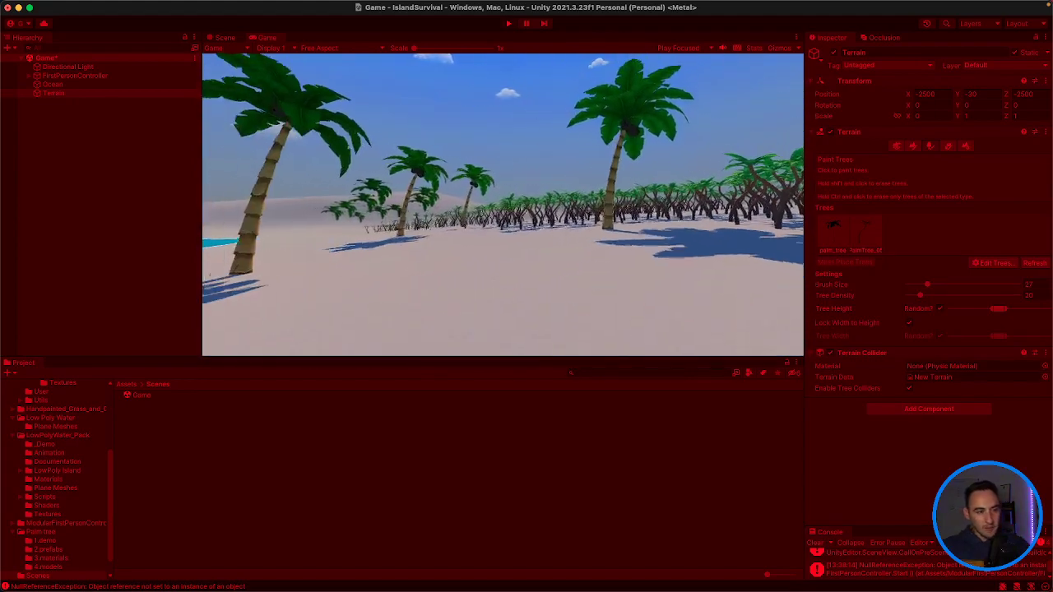
pyautogui.press('a')
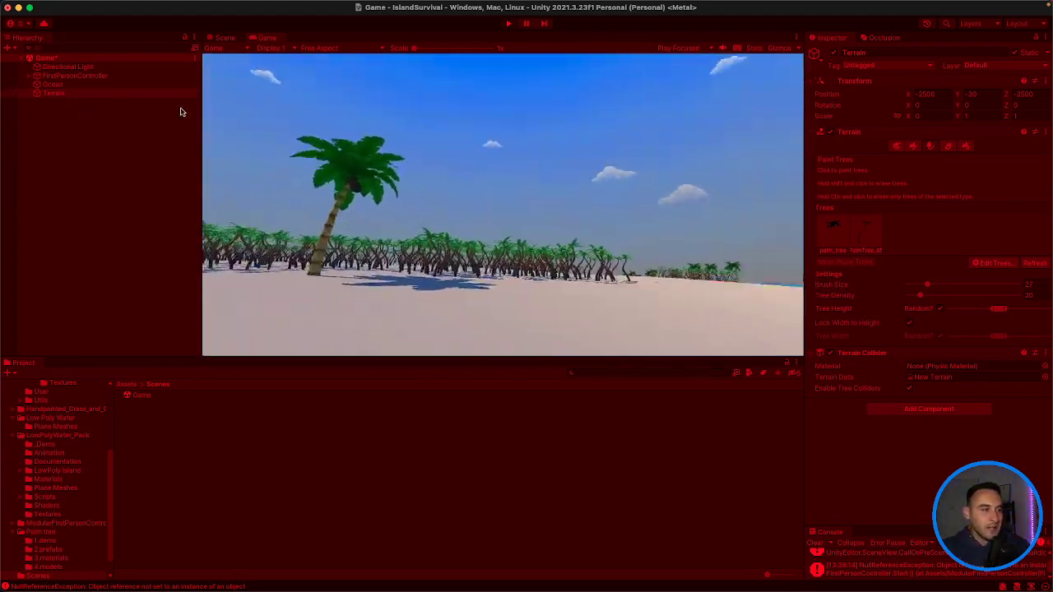
pyautogui.click(510, 23)
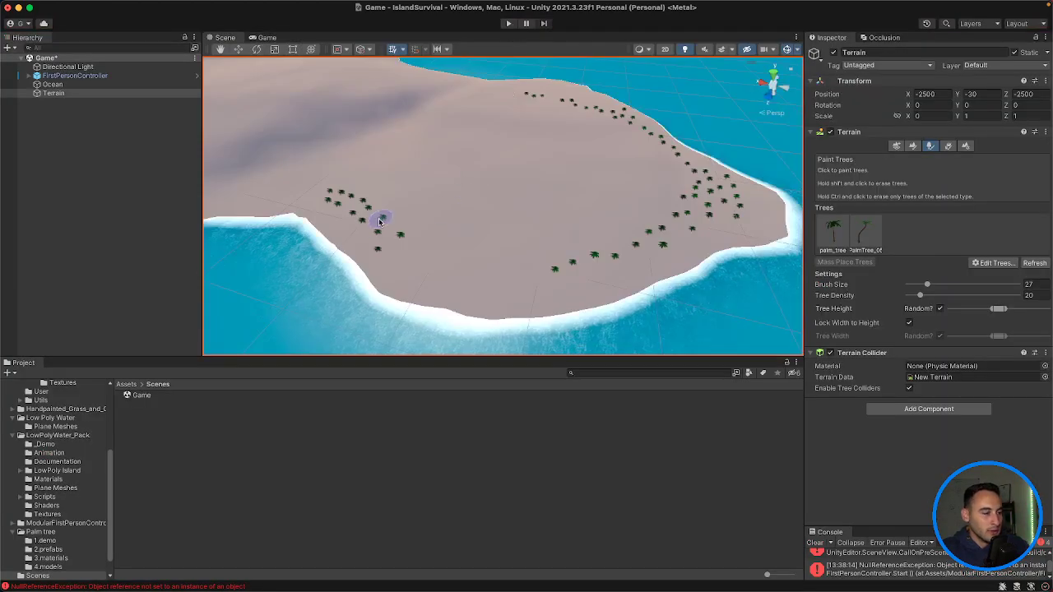
# Step: Undo the dense PalmTree_05 strokes painted across the island's interior
pyautogui.scroll(10, 264, 214)
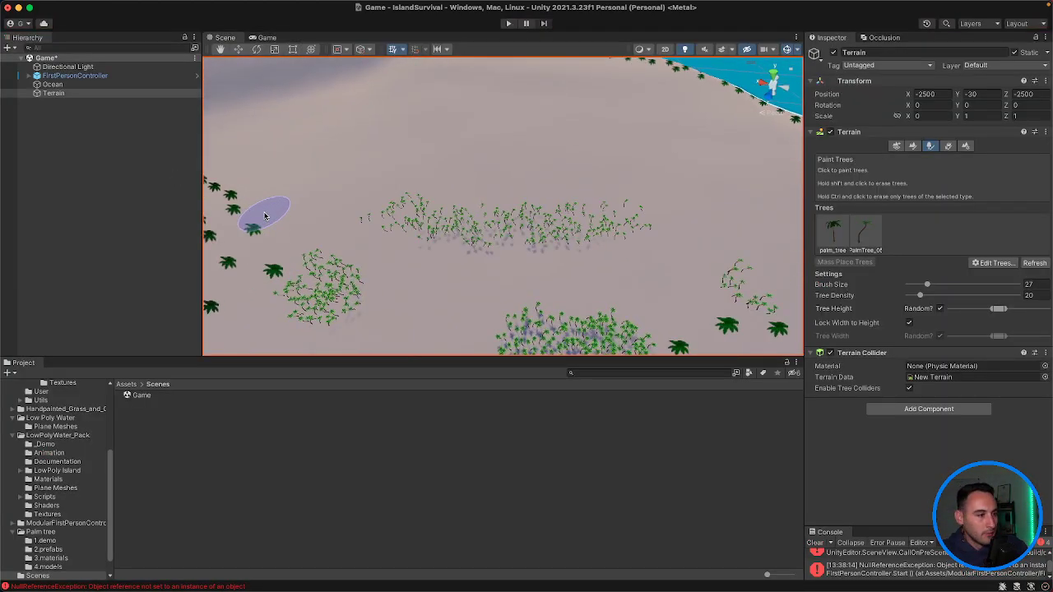
pyautogui.press('super+z')
pyautogui.press('super+z')
pyautogui.press('super+z')
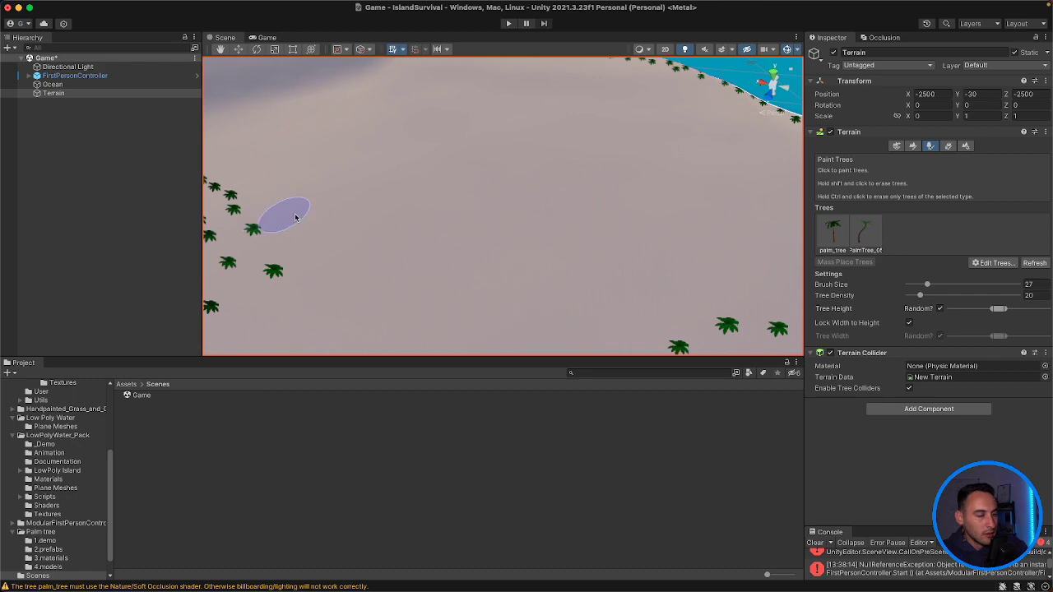
# Step: Inspect the remaining shoreline palms, and run the scene briefly to check them from the player's viewpoint
pyautogui.moveTo(286, 216); pyautogui.dragTo(563, 173, button='right')
pyautogui.scroll(5, 564, 174)
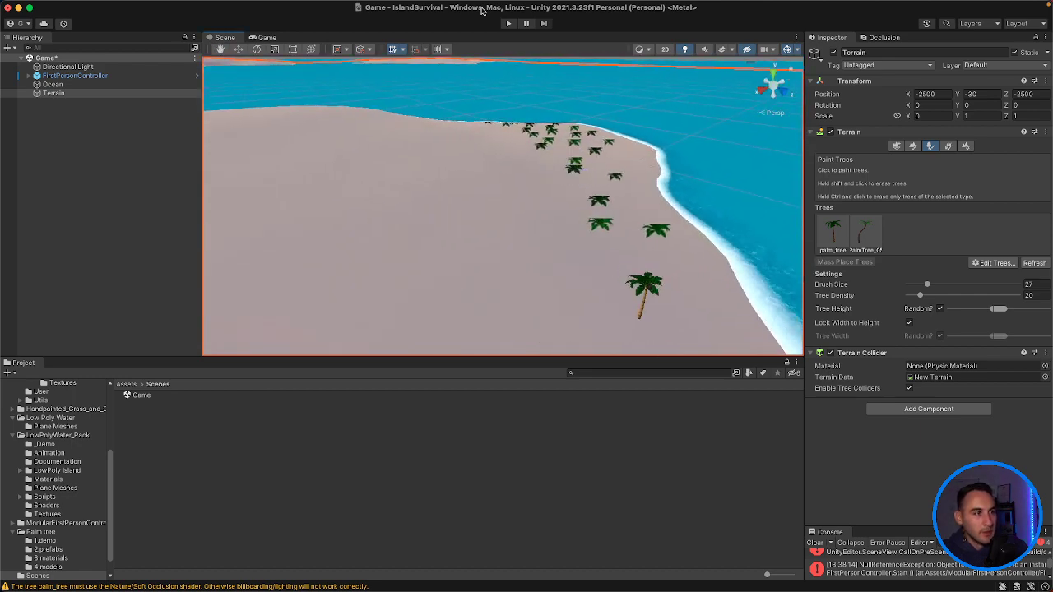
pyautogui.click(509, 23)
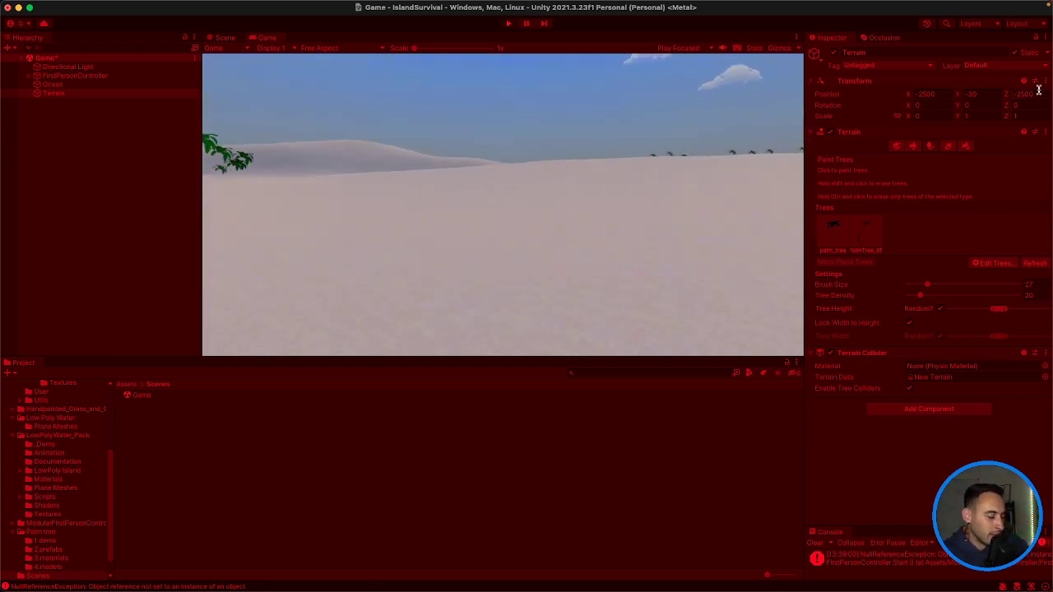
pyautogui.click(509, 24)
# Step: Add the dark brown NewLayer 1 to the terrain's paintable texture layers
pyautogui.scroll(-10, 543, 147)
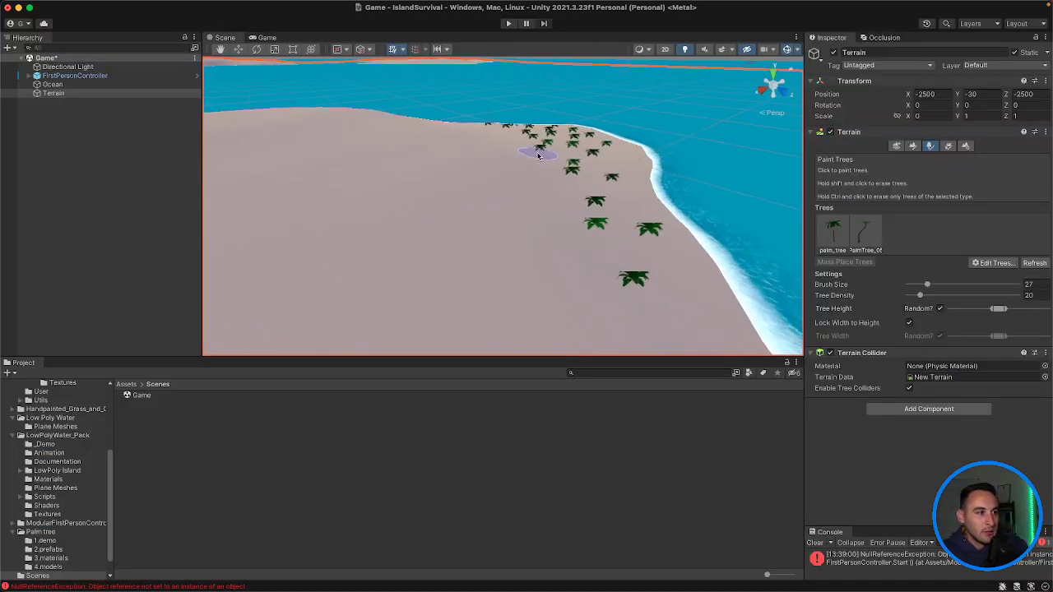
pyautogui.moveTo(509, 172); pyautogui.dragTo(457, 159, button='right')
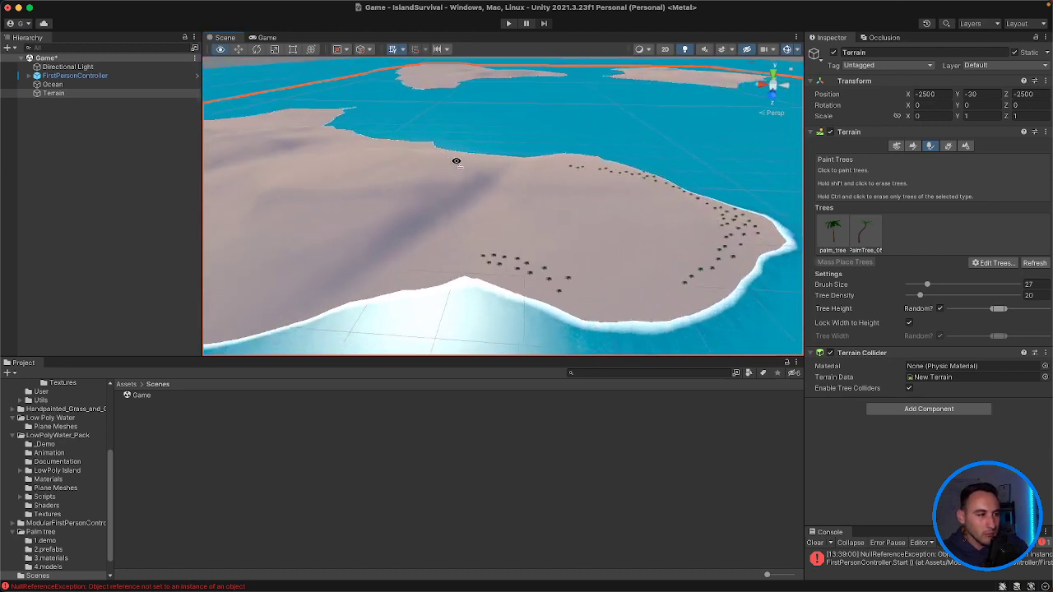
pyautogui.press('w')
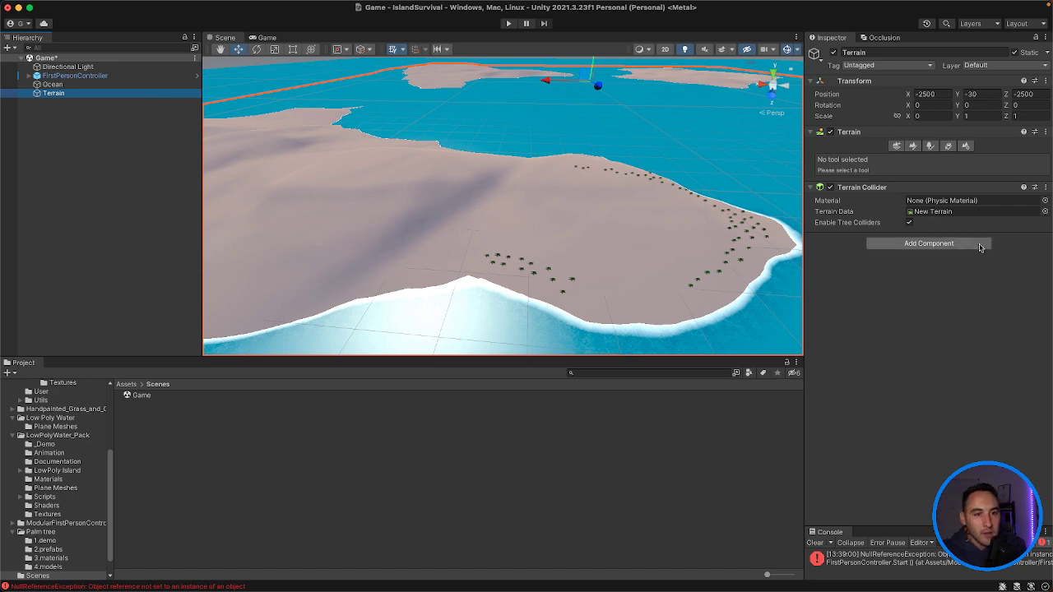
pyautogui.click(912, 145)
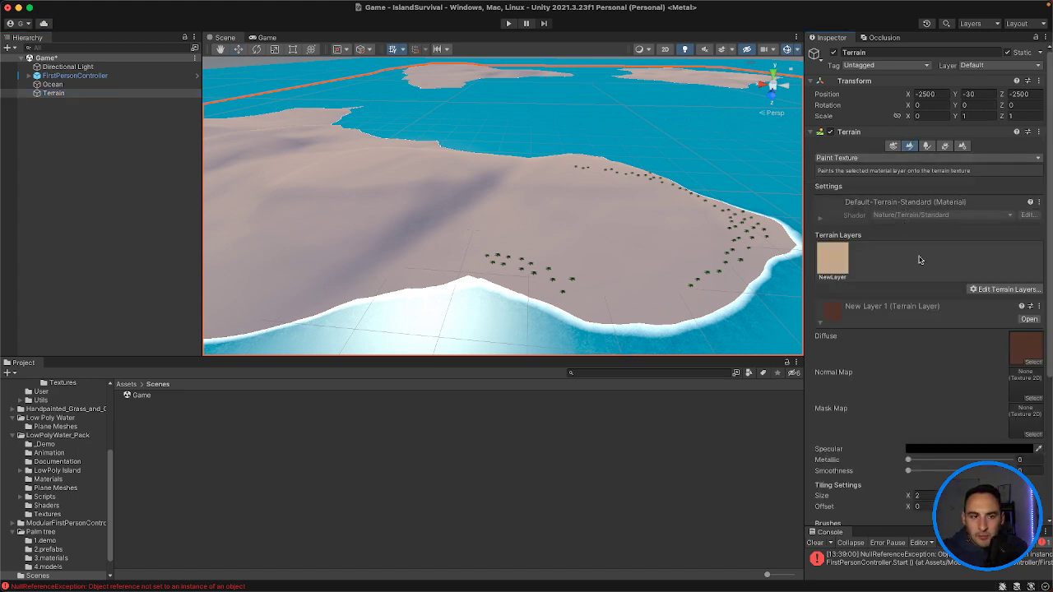
pyautogui.click(1003, 291)
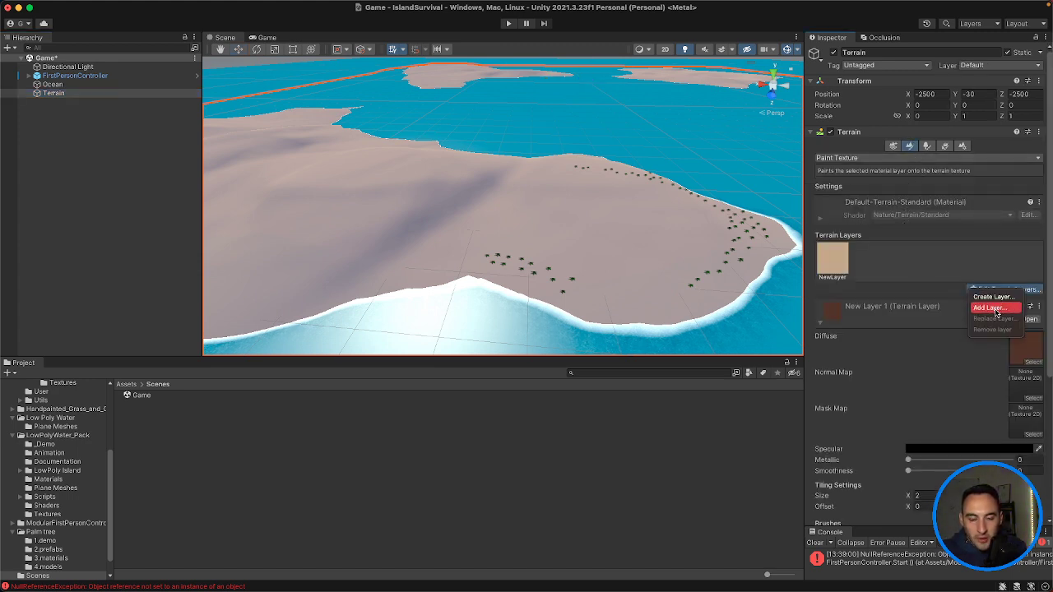
pyautogui.click(991, 308)
pyautogui.scroll(-2, 868, 419)
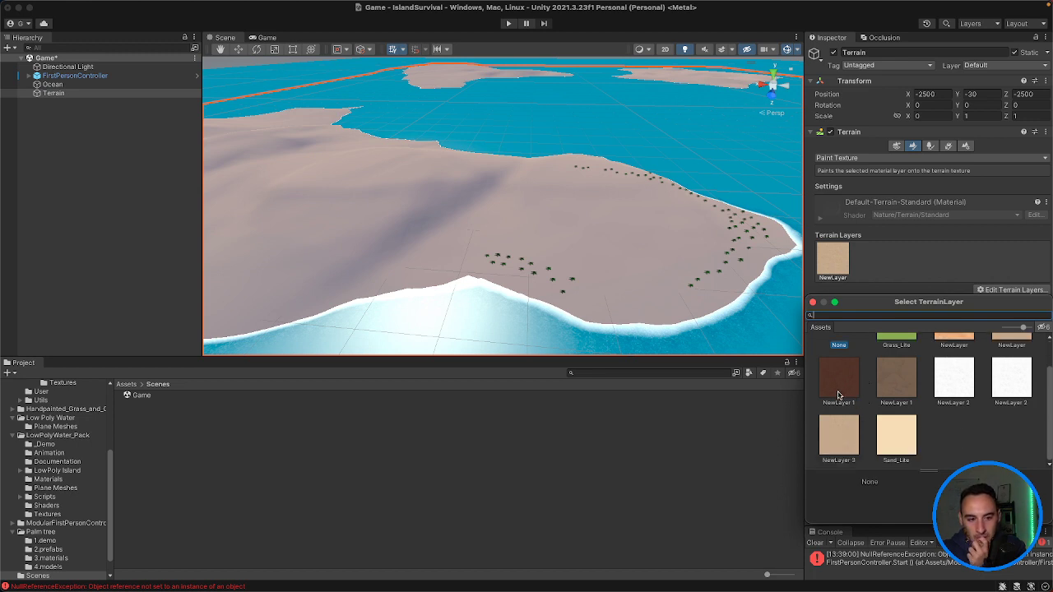
pyautogui.click(838, 387)
pyautogui.doubleClick(842, 388)
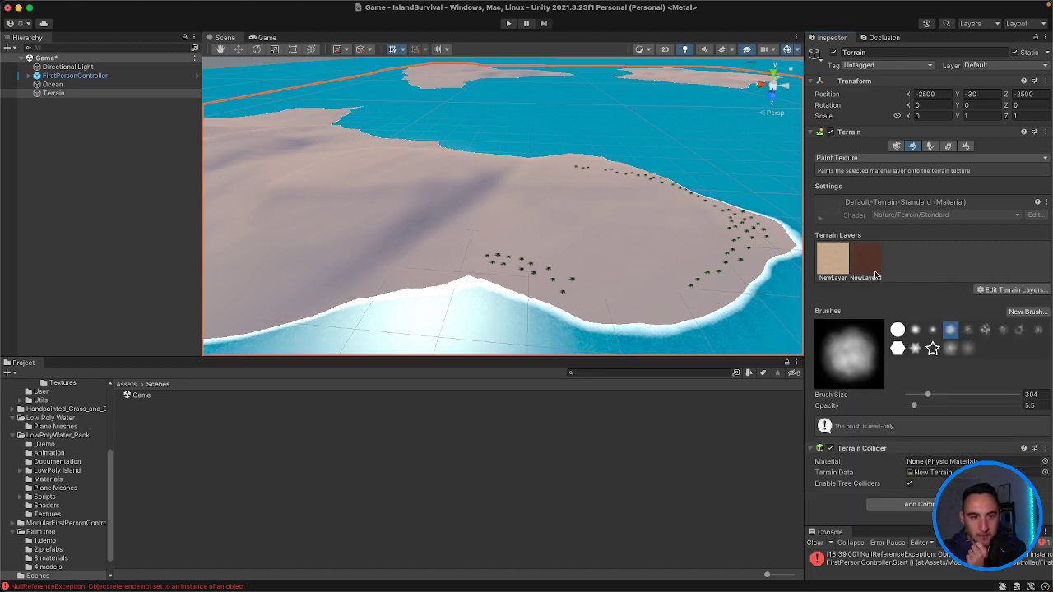
# Step: Paint a curved streak of NewLayer 1 inside the palm-lined headland with brush size 100 and opacity 9.2
pyautogui.click(875, 274)
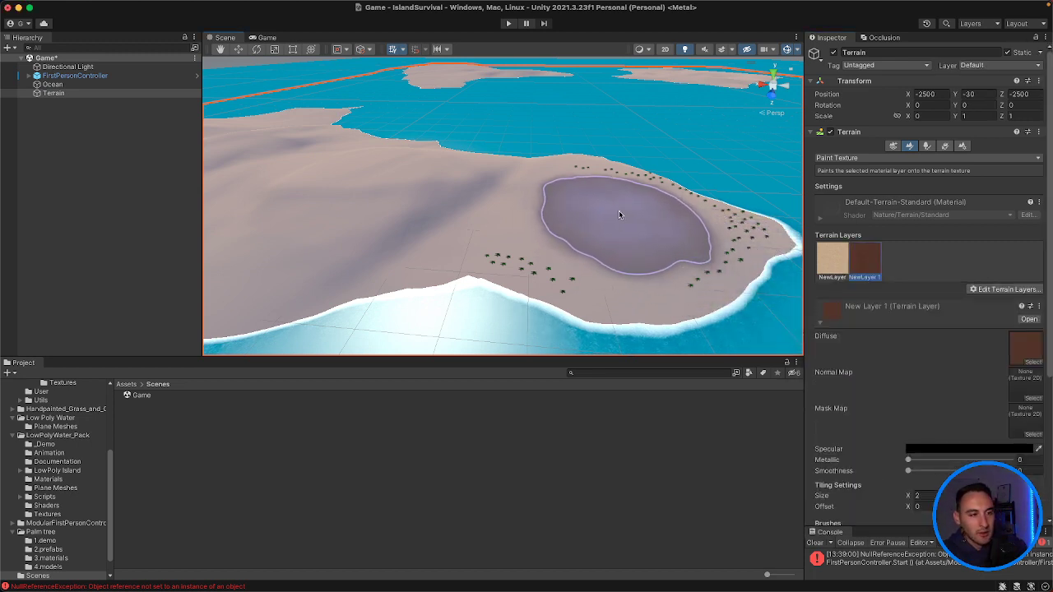
pyautogui.scroll(-8, 521, 217)
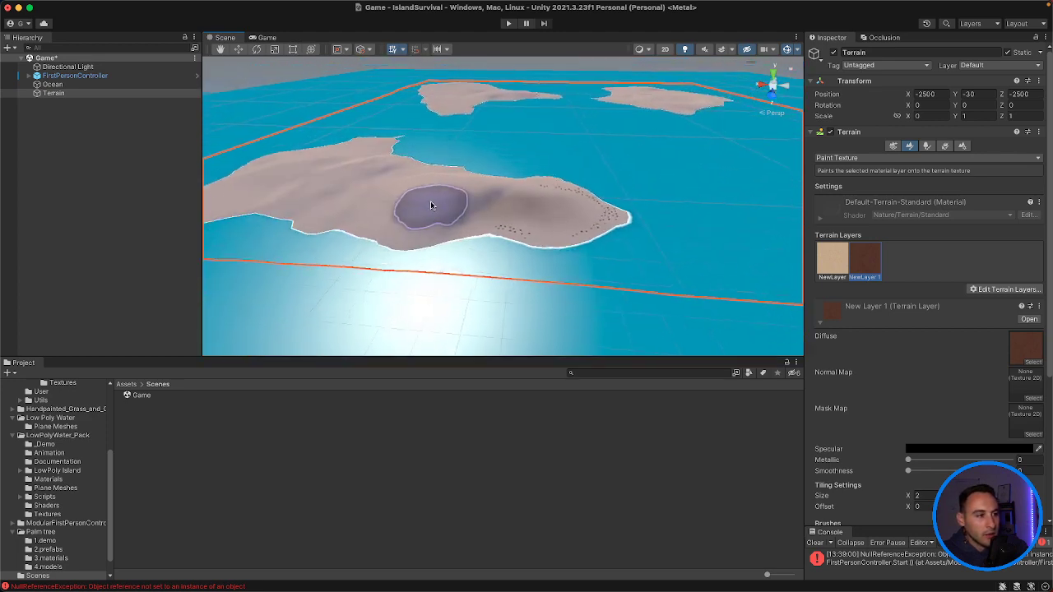
pyautogui.scroll(5, 430, 205)
pyautogui.scroll(-5, 910, 479)
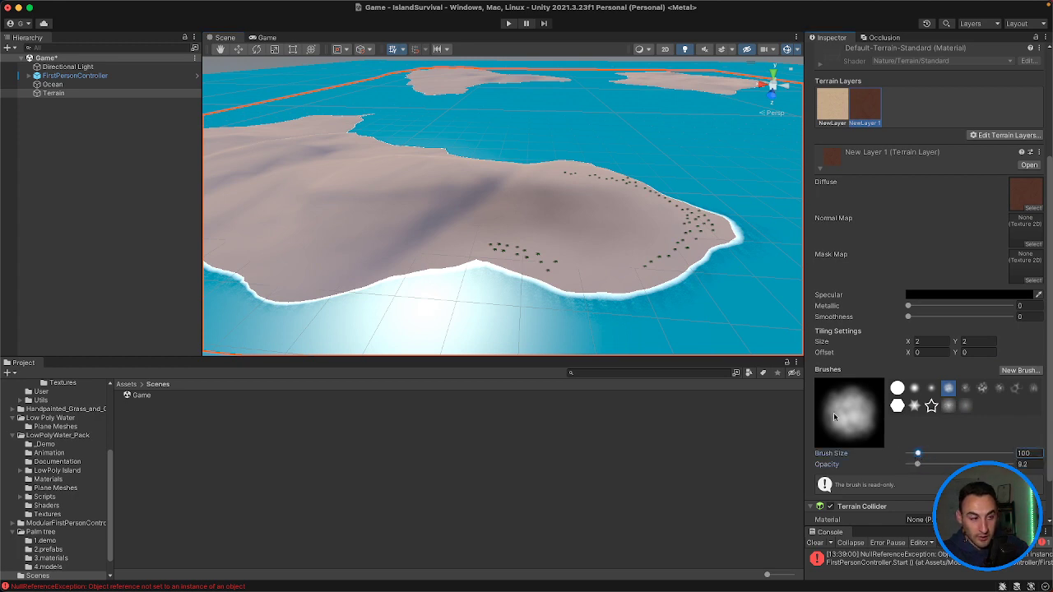
pyautogui.moveTo(656, 226)
pyautogui.mouseDown()
pyautogui.moveTo(546, 242)
pyautogui.moveTo(695, 284)
pyautogui.mouseUp()
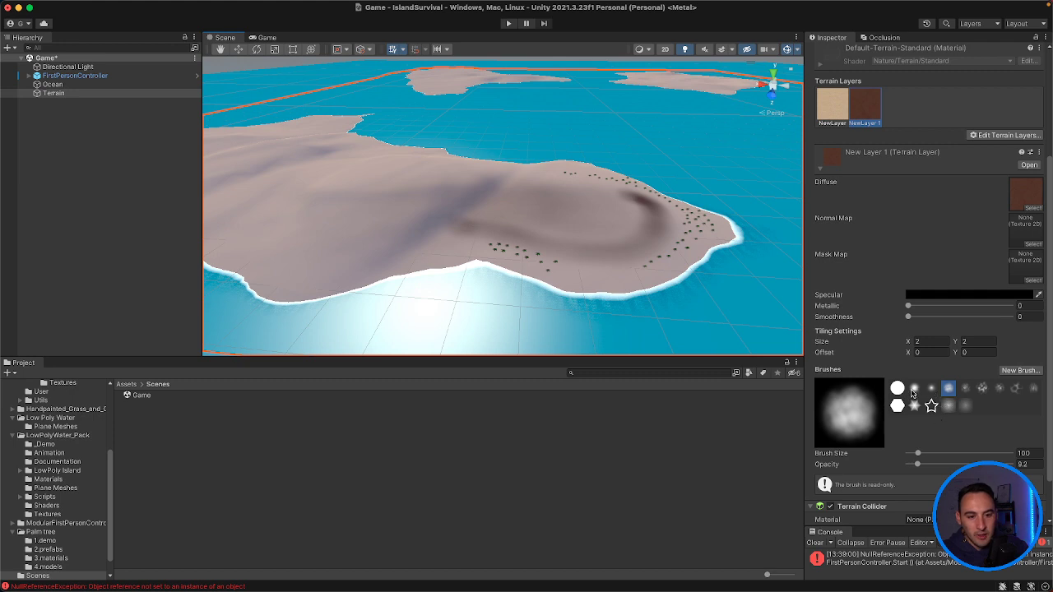
# Step: Paint NewLayer 1 across the island's interior hills using a mottled brush at size 217 and opacity 7.1
pyautogui.click(914, 388)
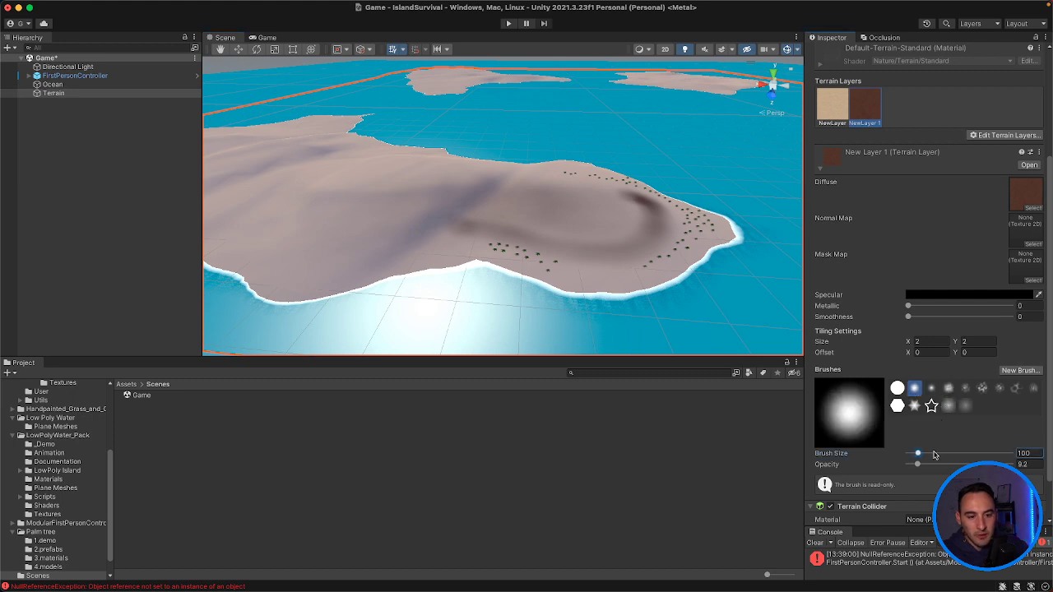
pyautogui.click(1000, 388)
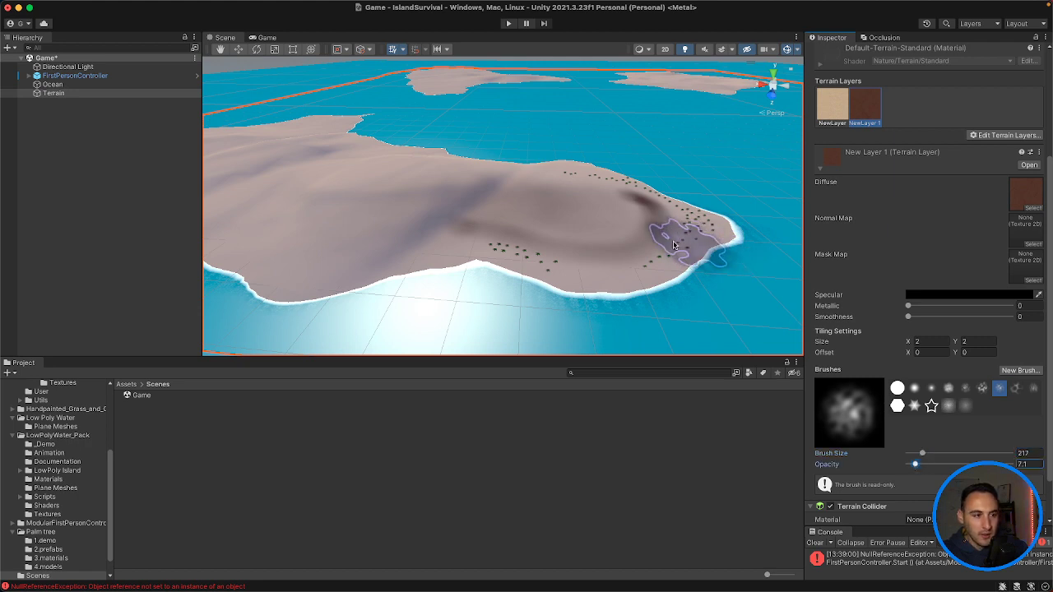
pyautogui.moveTo(632, 237)
pyautogui.mouseDown()
pyautogui.moveTo(571, 223)
pyautogui.moveTo(247, 235)
pyautogui.moveTo(500, 192)
pyautogui.moveTo(600, 207)
pyautogui.moveTo(491, 199)
pyautogui.moveTo(599, 223)
pyautogui.moveTo(375, 171)
pyautogui.moveTo(294, 170)
pyautogui.moveTo(264, 183)
pyautogui.moveTo(272, 211)
pyautogui.moveTo(306, 159)
pyautogui.mouseUp()
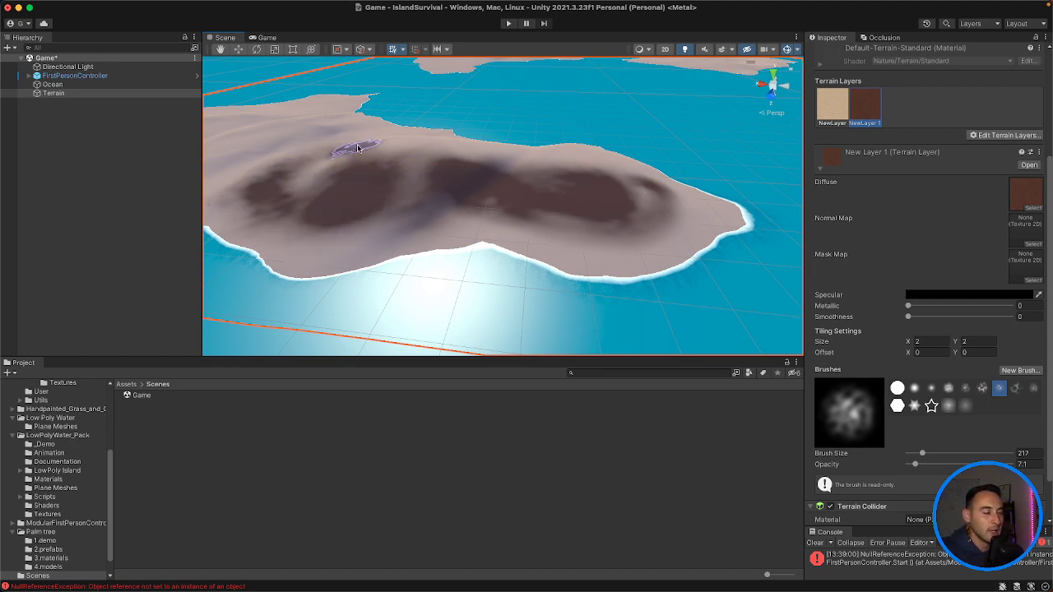
pyautogui.moveTo(437, 157)
pyautogui.mouseDown()
pyautogui.moveTo(365, 200)
pyautogui.moveTo(305, 183)
pyautogui.moveTo(282, 207)
pyautogui.moveTo(465, 207)
pyautogui.mouseUp()
# Step: Fill the unpainted opposite side of the headland's interior with NewLayer 1, keeping a sandy rim along the shore
pyautogui.scroll(-5, 402, 214)
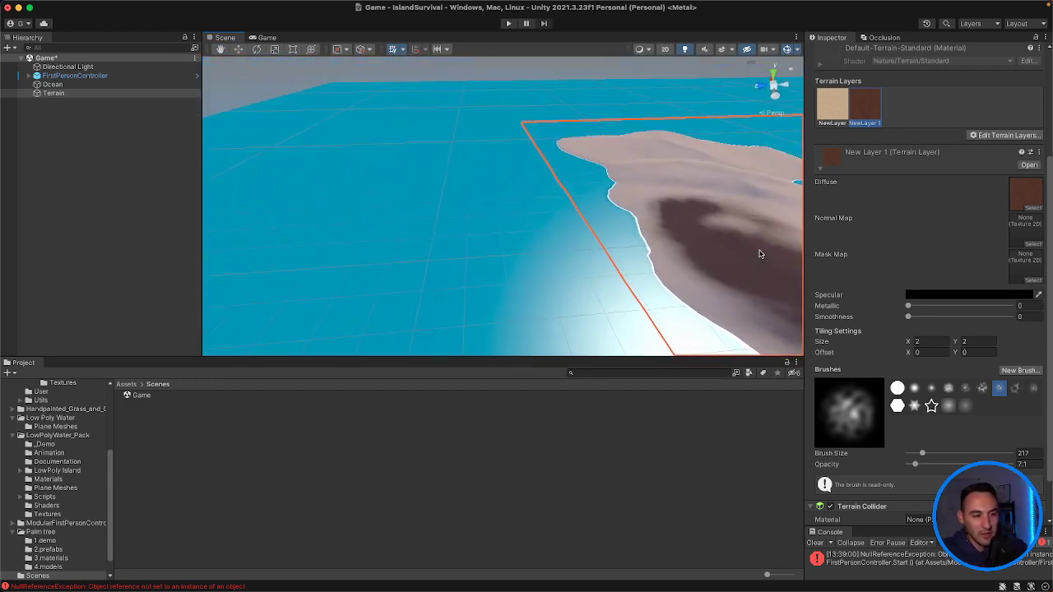
pyautogui.moveTo(652, 261); pyautogui.dragTo(844, 228, button='right')
pyautogui.scroll(8, 724, 195)
pyautogui.moveTo(621, 243)
pyautogui.mouseDown(button='right')
pyautogui.moveTo(695, 186)
pyautogui.moveTo(428, 305)
pyautogui.moveTo(411, 272)
pyautogui.moveTo(338, 251)
pyautogui.mouseUp(button='right')
pyautogui.scroll(-3, 412, 272)
pyautogui.scroll(-10, 404, 244)
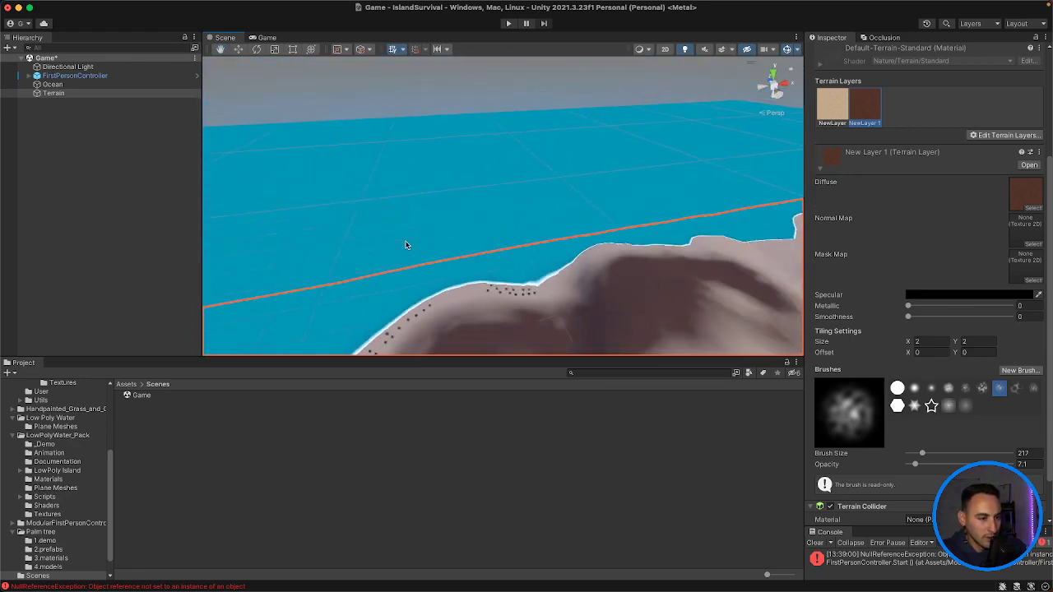
pyautogui.moveTo(403, 244); pyautogui.dragTo(541, 276, button='right')
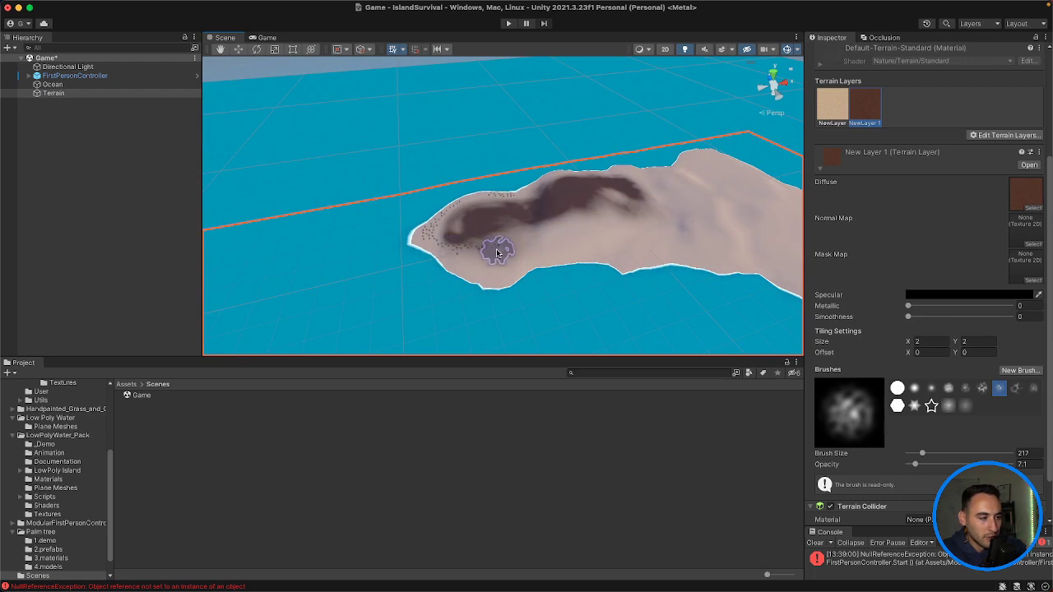
pyautogui.scroll(5, 497, 252)
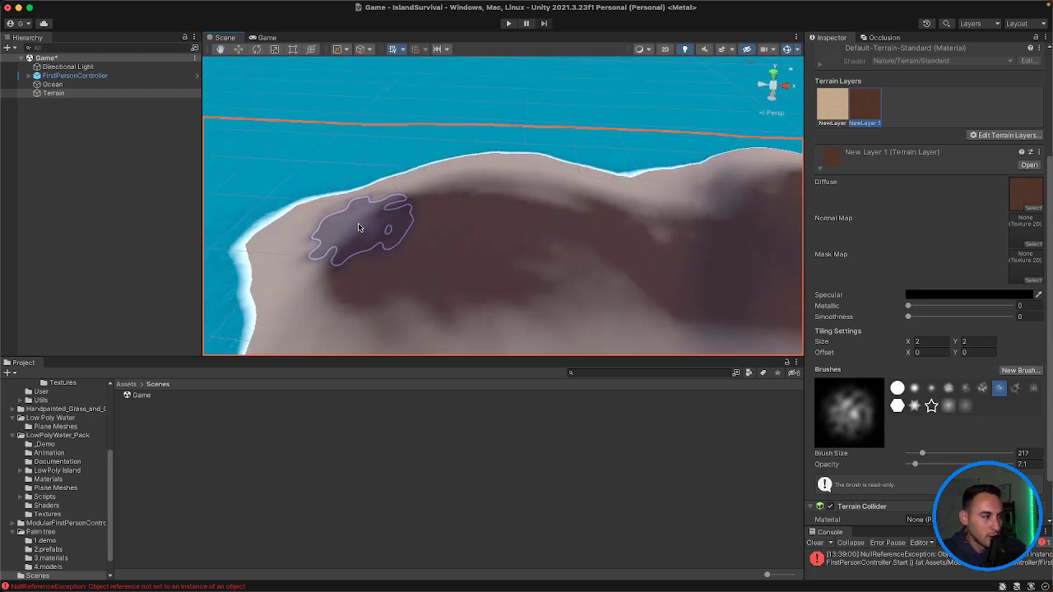
pyautogui.moveTo(359, 228)
pyautogui.mouseDown()
pyautogui.moveTo(341, 275)
pyautogui.moveTo(471, 299)
pyautogui.moveTo(441, 277)
pyautogui.moveTo(544, 239)
pyautogui.mouseUp()
# Step: Extend the NewLayer 1 texture inland from the headland onto the neighbouring hill, and choose the soft round brush
pyautogui.scroll(-5, 420, 288)
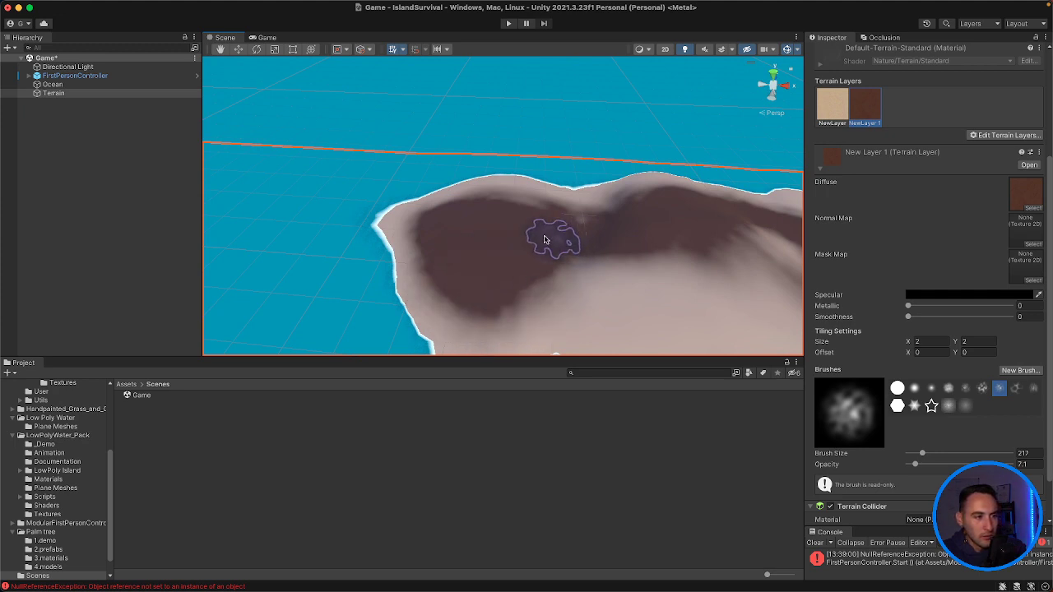
pyautogui.scroll(-5, 567, 280)
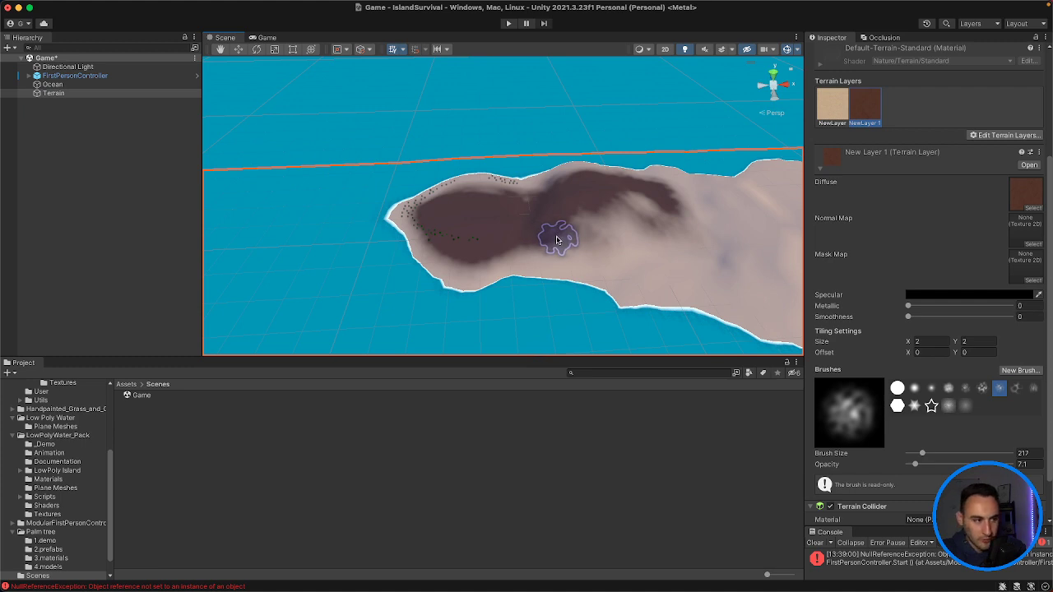
pyautogui.moveTo(497, 245)
pyautogui.mouseDown()
pyautogui.moveTo(631, 247)
pyautogui.moveTo(559, 242)
pyautogui.moveTo(560, 259)
pyautogui.moveTo(661, 231)
pyautogui.mouseUp()
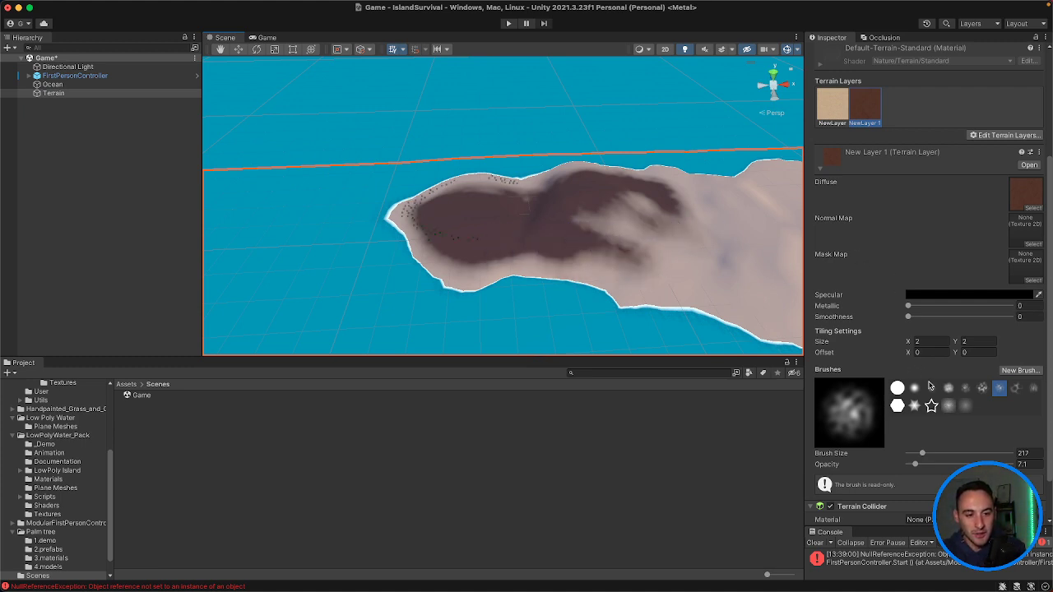
pyautogui.click(930, 386)
# Step: Set the FirstPersonController's Y rotation to 100 in the game view, leaving its X rotation at 0
pyautogui.click(268, 37)
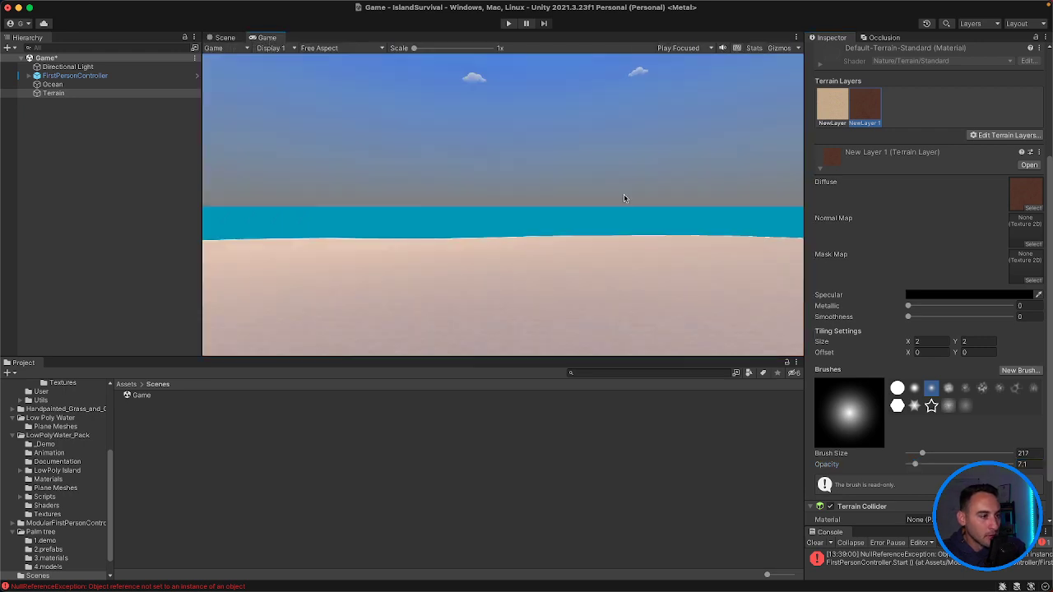
pyautogui.click(110, 78)
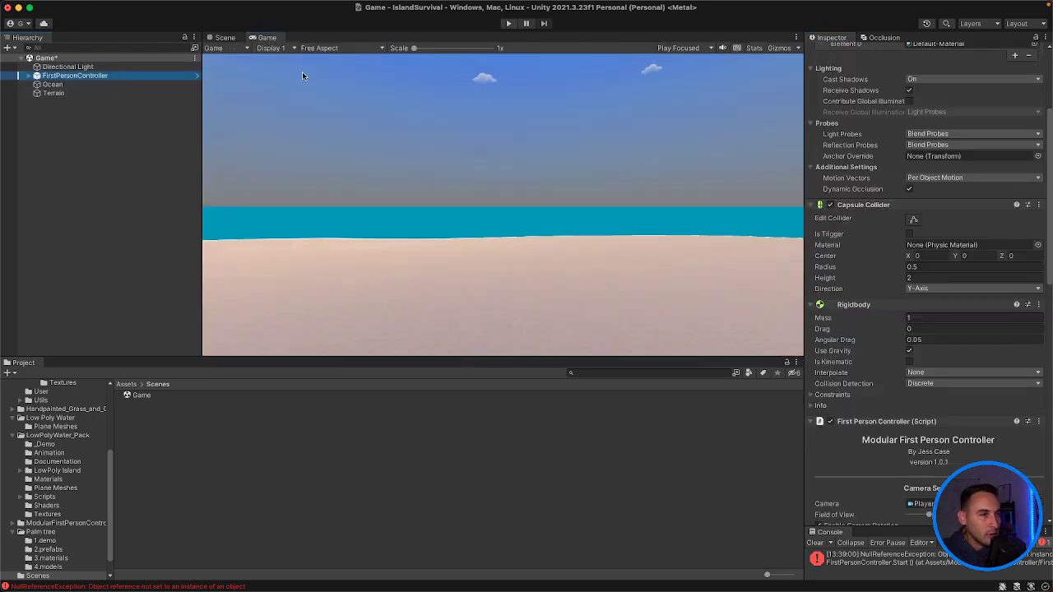
pyautogui.scroll(3, 881, 74)
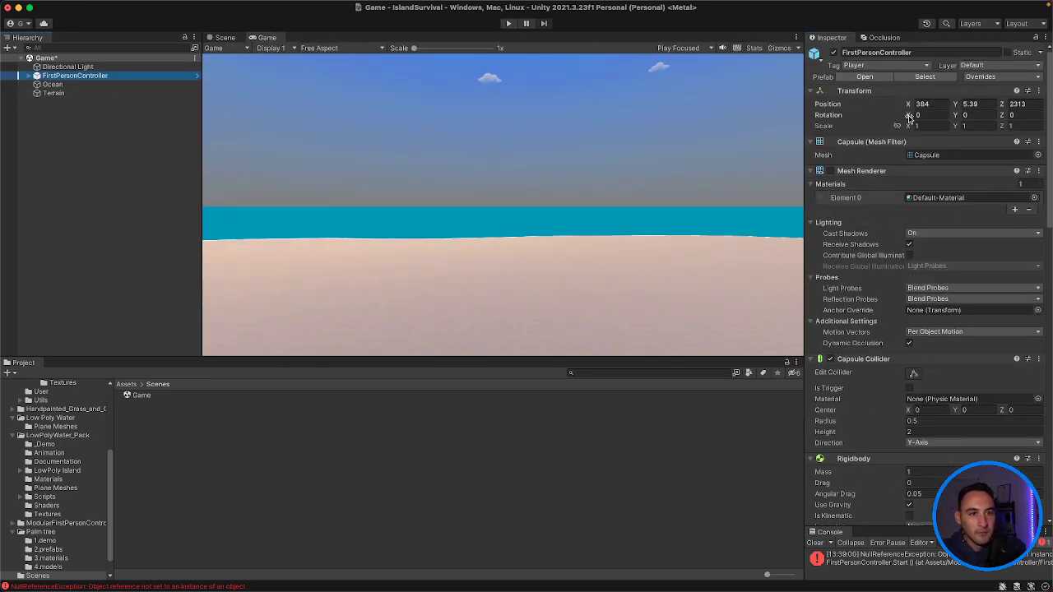
pyautogui.moveTo(909, 118); pyautogui.dragTo(932, 117)
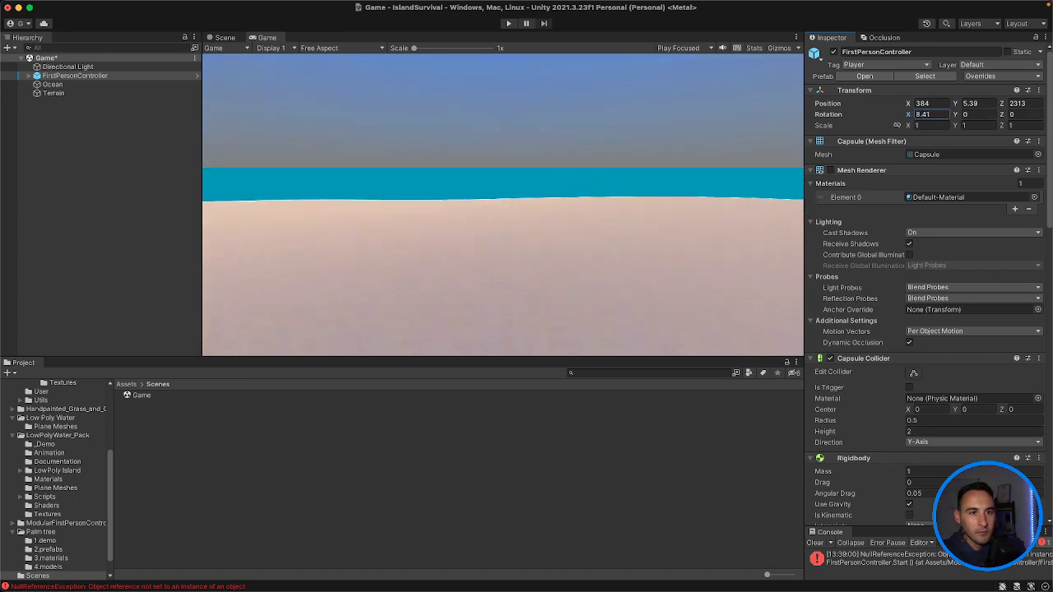
pyautogui.press('super+z')
pyautogui.moveTo(1000, 118); pyautogui.dragTo(1028, 118)
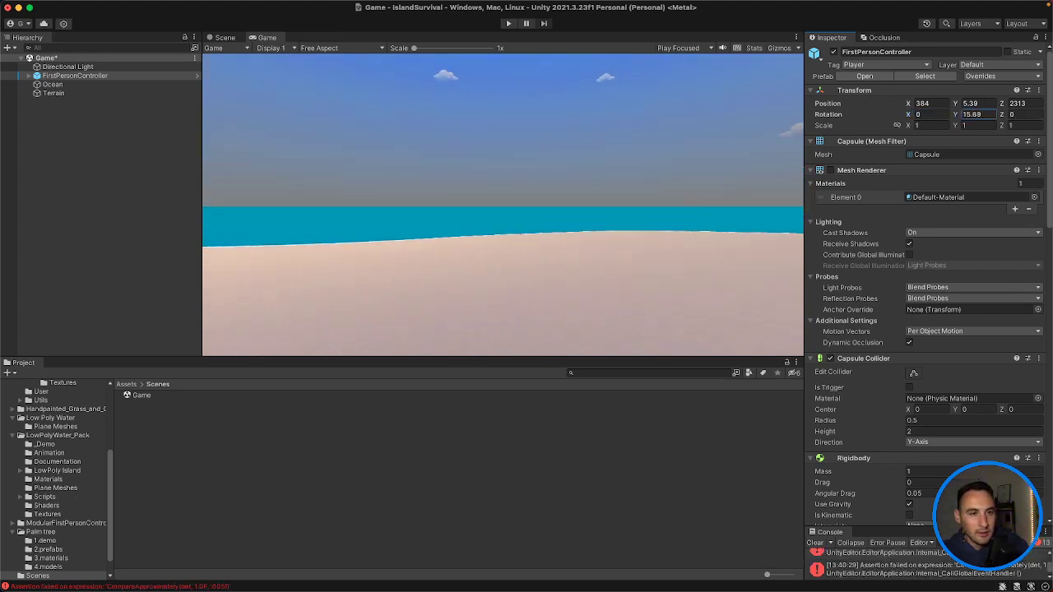
pyautogui.write('90')
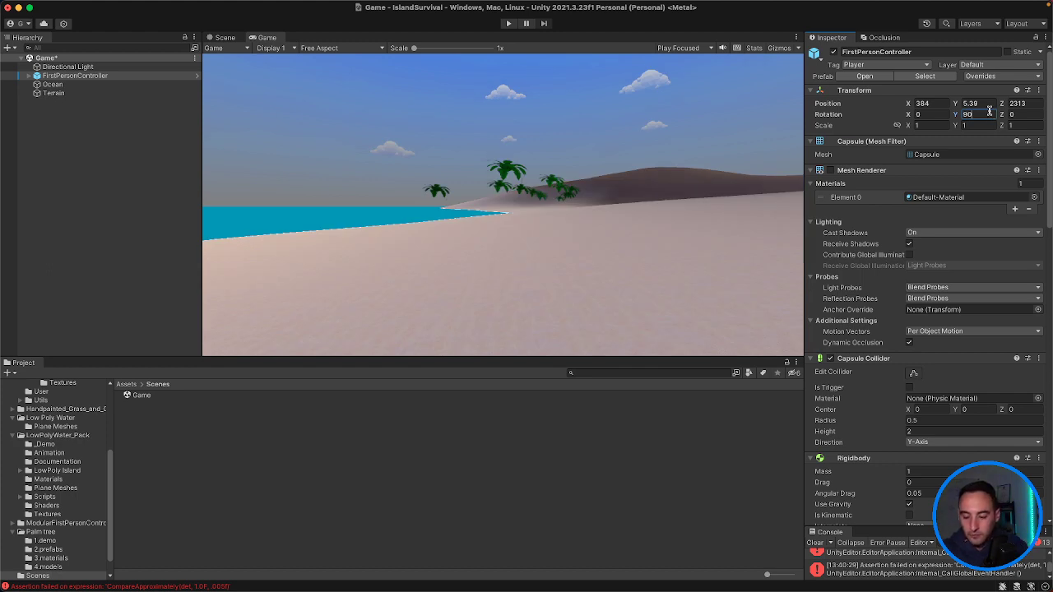
pyautogui.press('BackSpace')
pyautogui.press('BackSpace')
pyautogui.write('100')
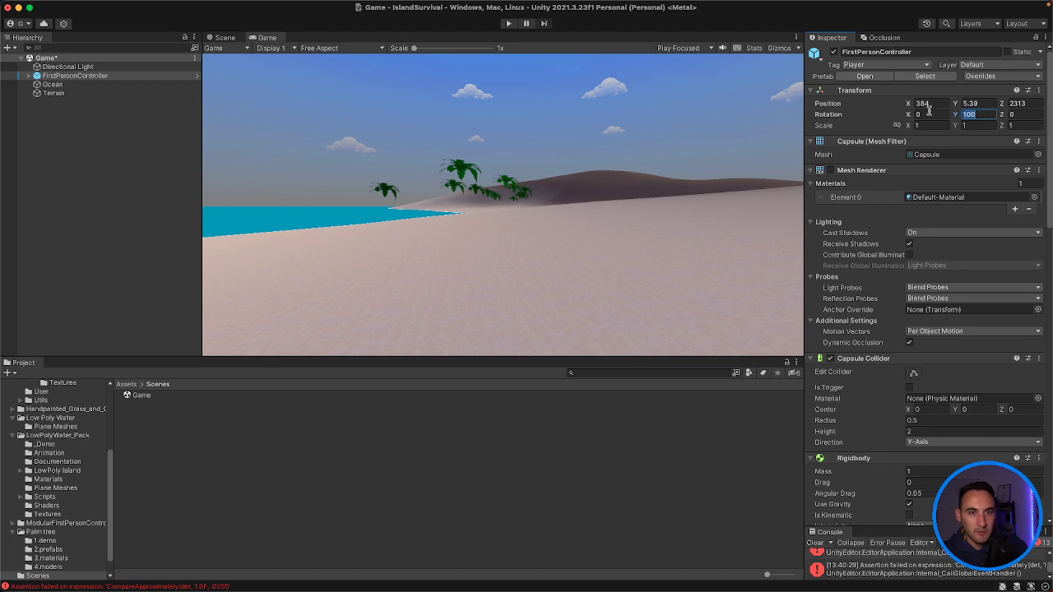
# Step: Try a Y rotation of 180 on the FirstPersonController and return it to 100
pyautogui.write('180')
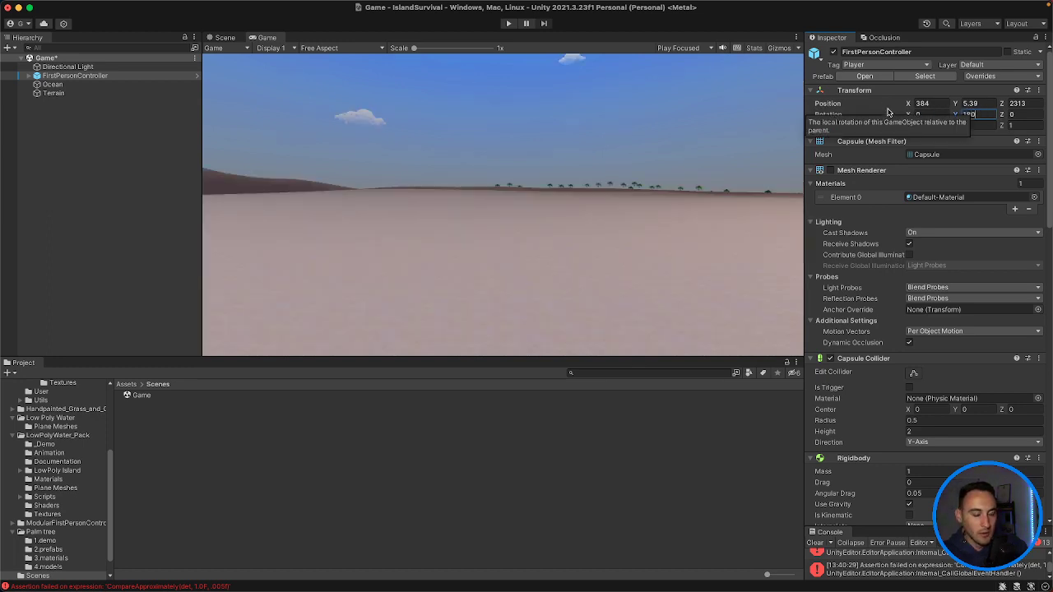
pyautogui.press('BackSpace')
pyautogui.press('BackSpace')
pyautogui.write('00')
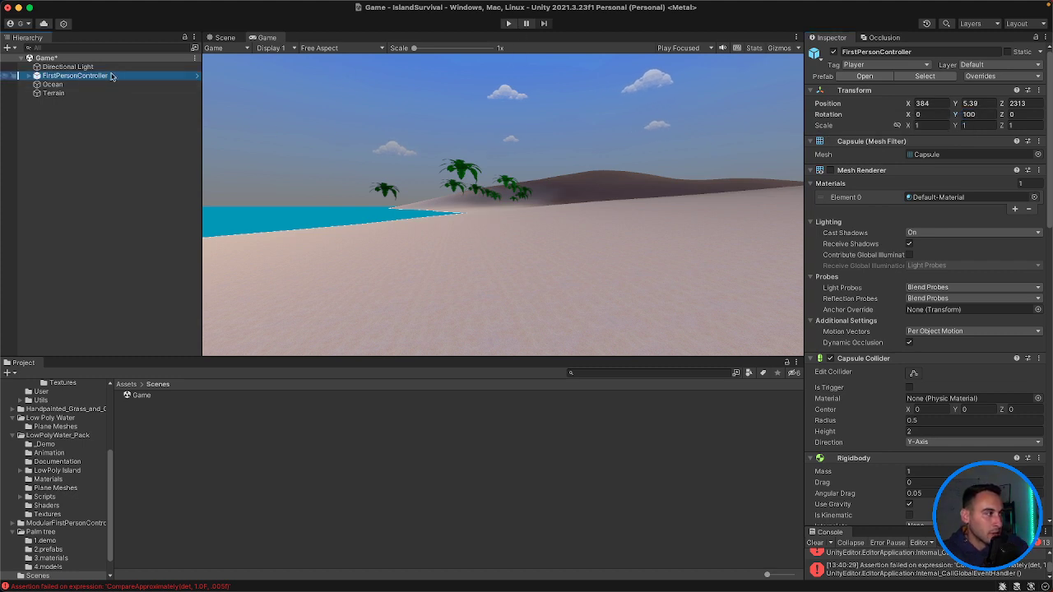
# Step: Move the FirstPersonController along the beach into the palm grove, at about X 466 and Z 2306, and playtest the scene
pyautogui.click(223, 38)
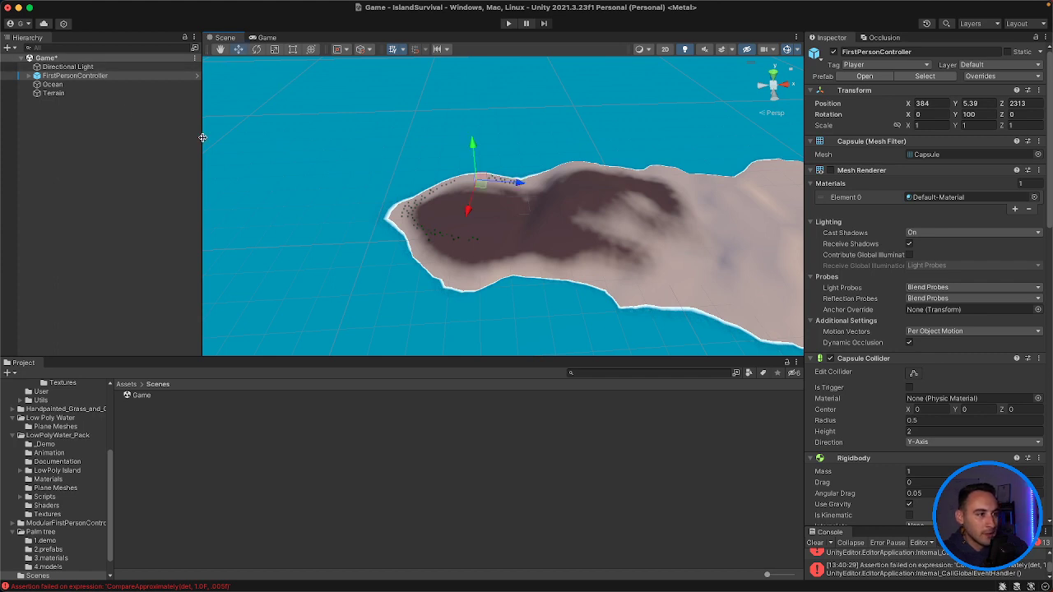
pyautogui.doubleClick(74, 76)
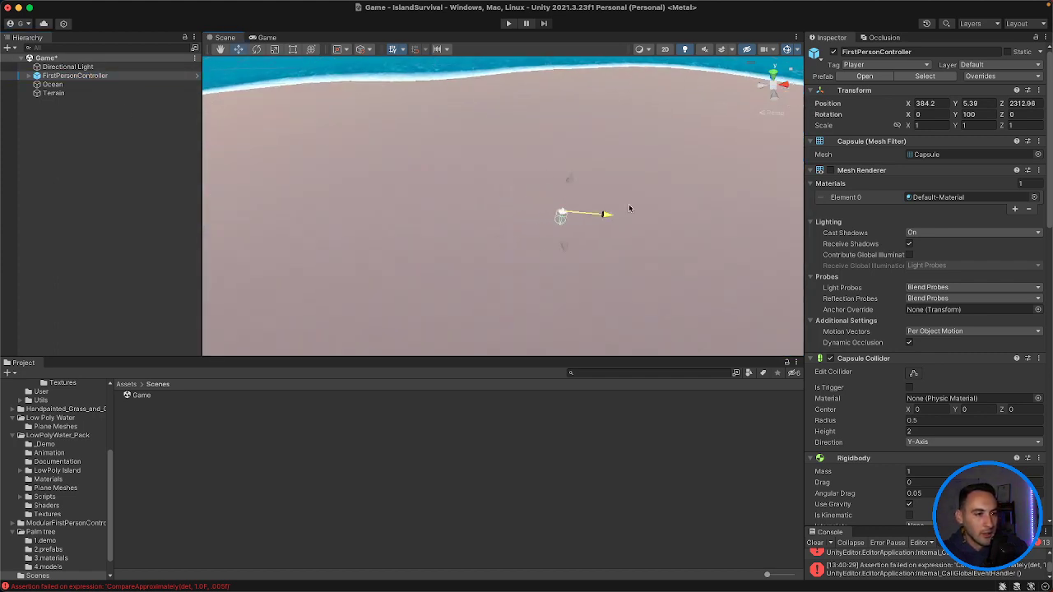
pyautogui.moveTo(628, 209); pyautogui.dragTo(714, 216)
pyautogui.moveTo(714, 215); pyautogui.dragTo(888, 197, button='right')
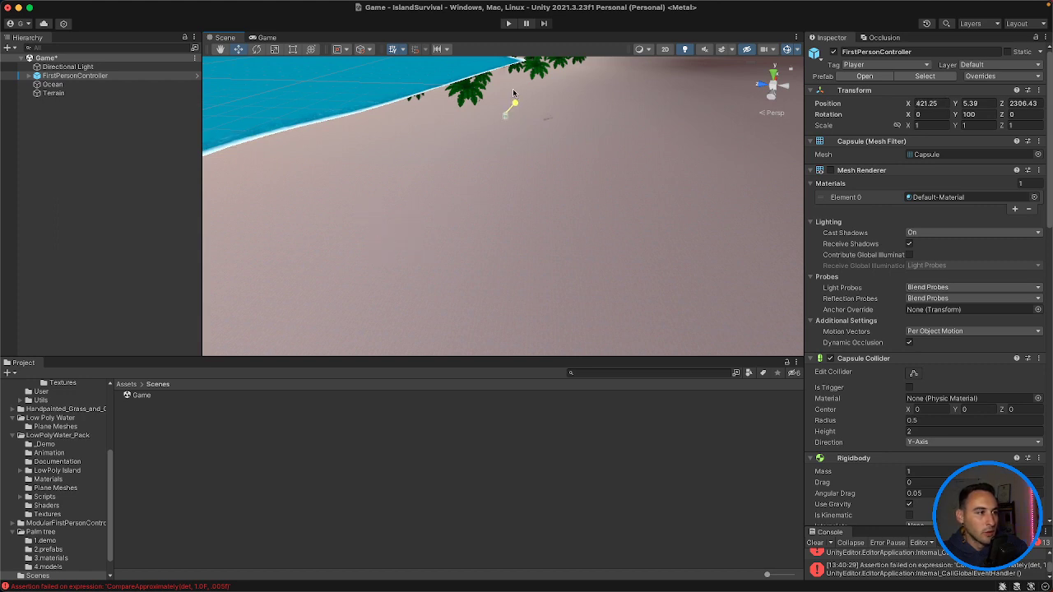
pyautogui.doubleClick(83, 78)
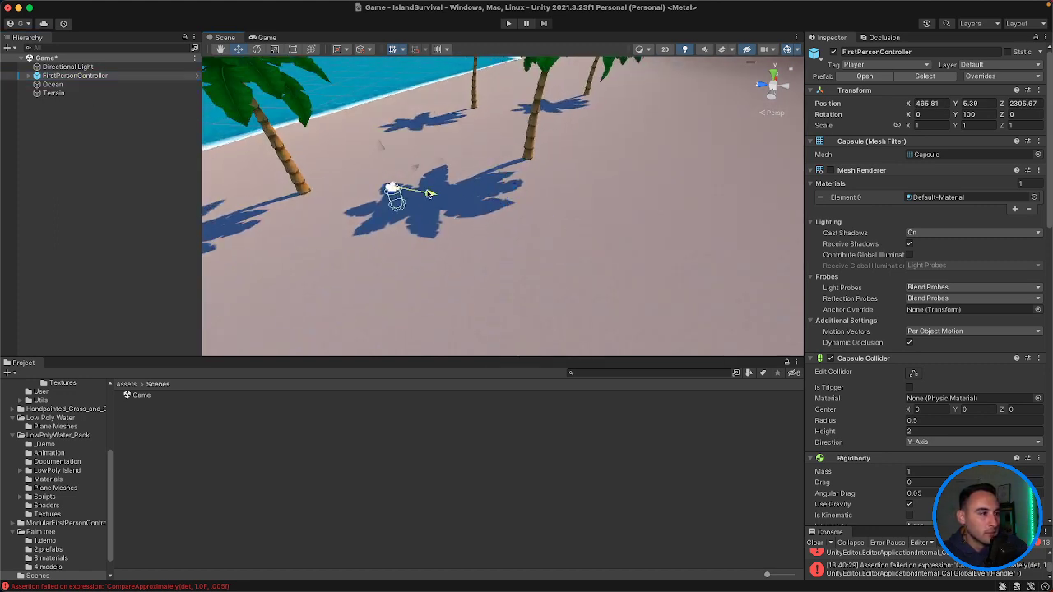
pyautogui.click(507, 25)
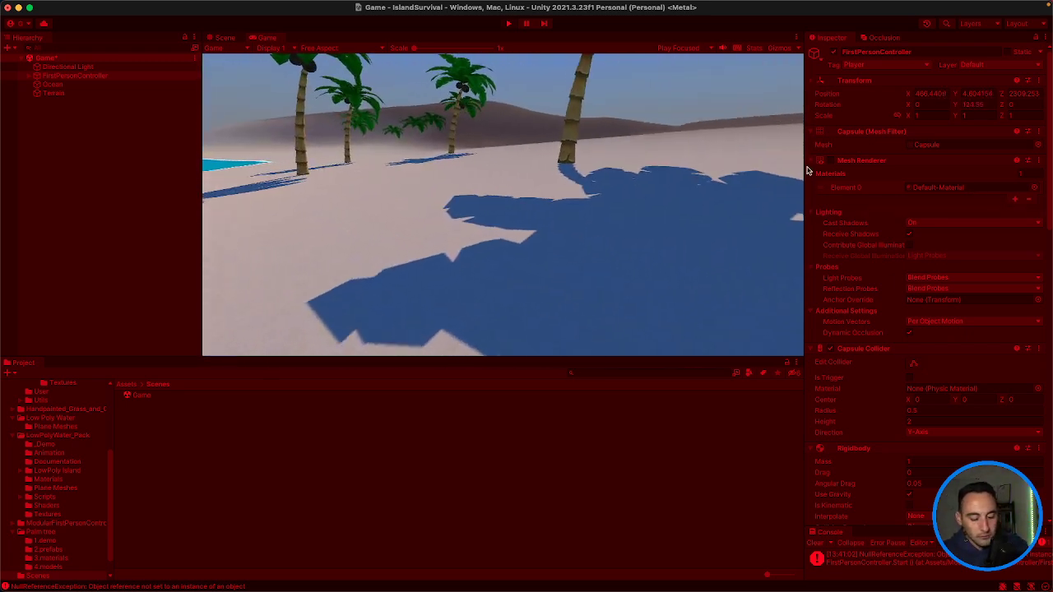
# Step: Walk the player through the starting palm grove and back, examining the trees, their shadows and the shoreline
pyautogui.press('w')
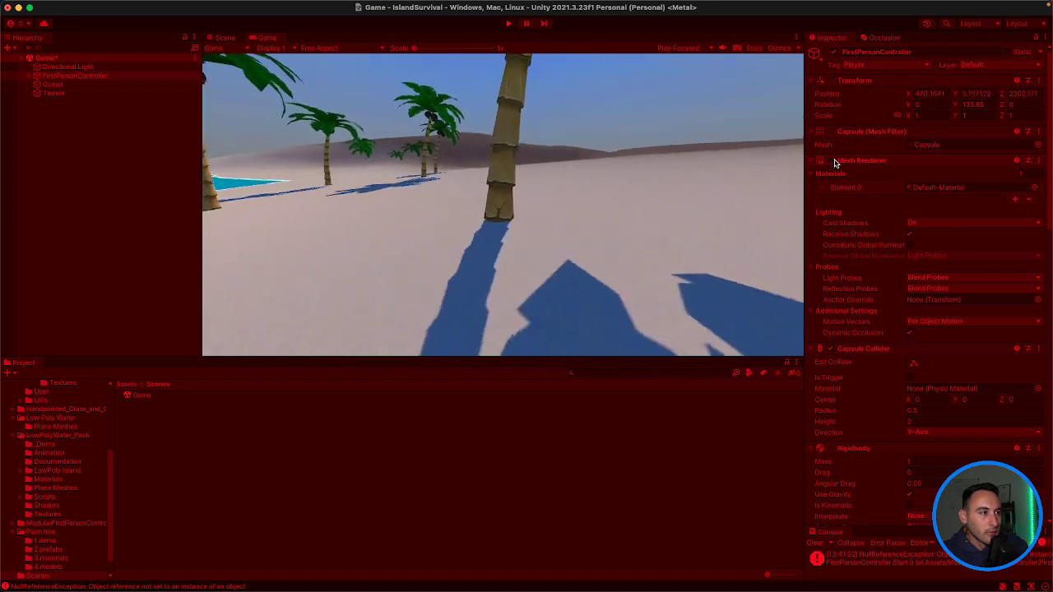
pyautogui.press('w')
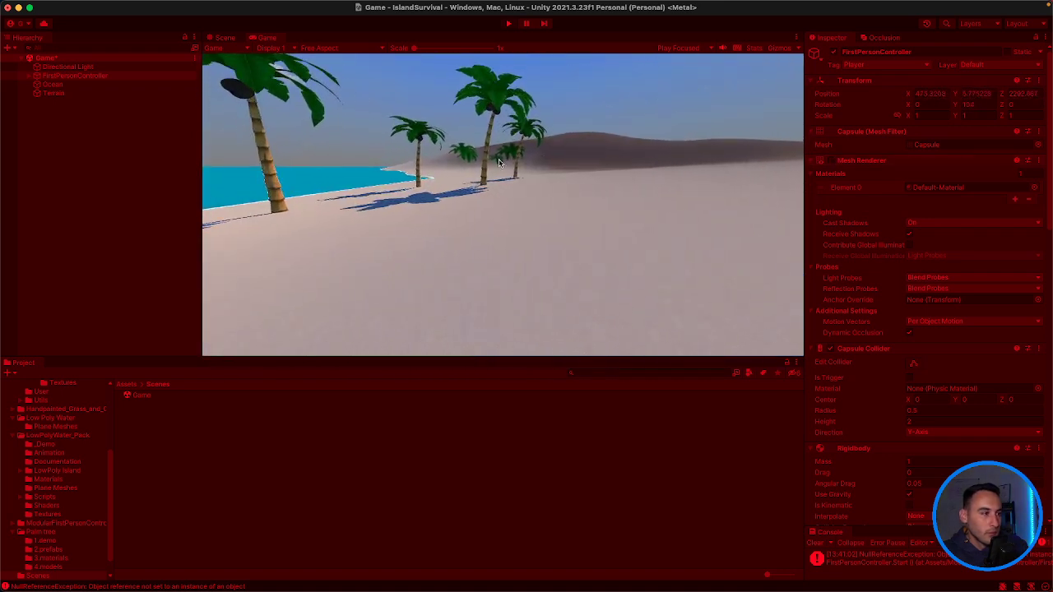
pyautogui.press('w')
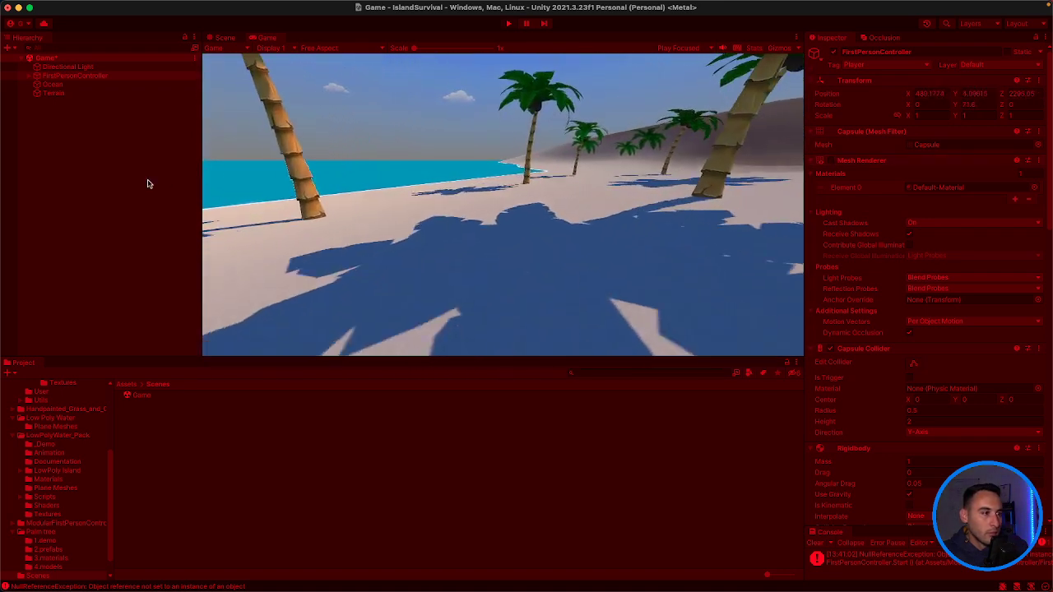
pyautogui.press('w')
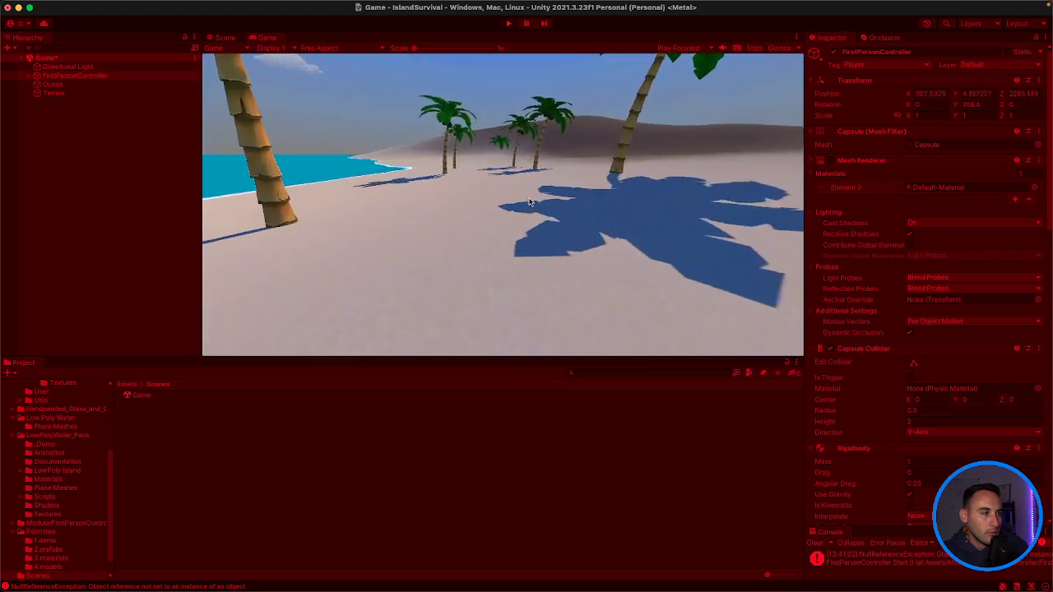
pyautogui.press('w')
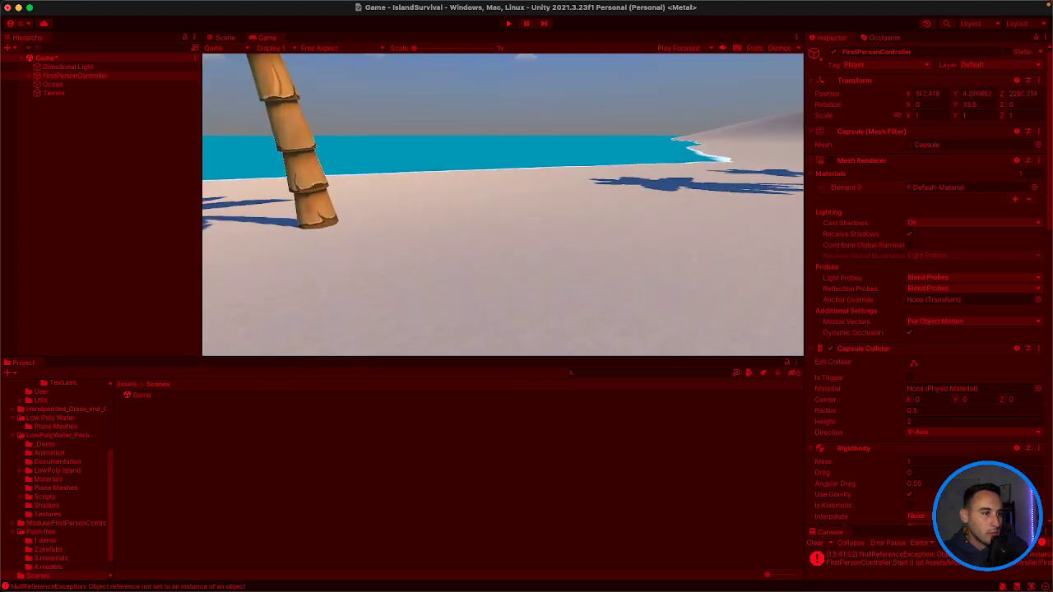
pyautogui.press('w')
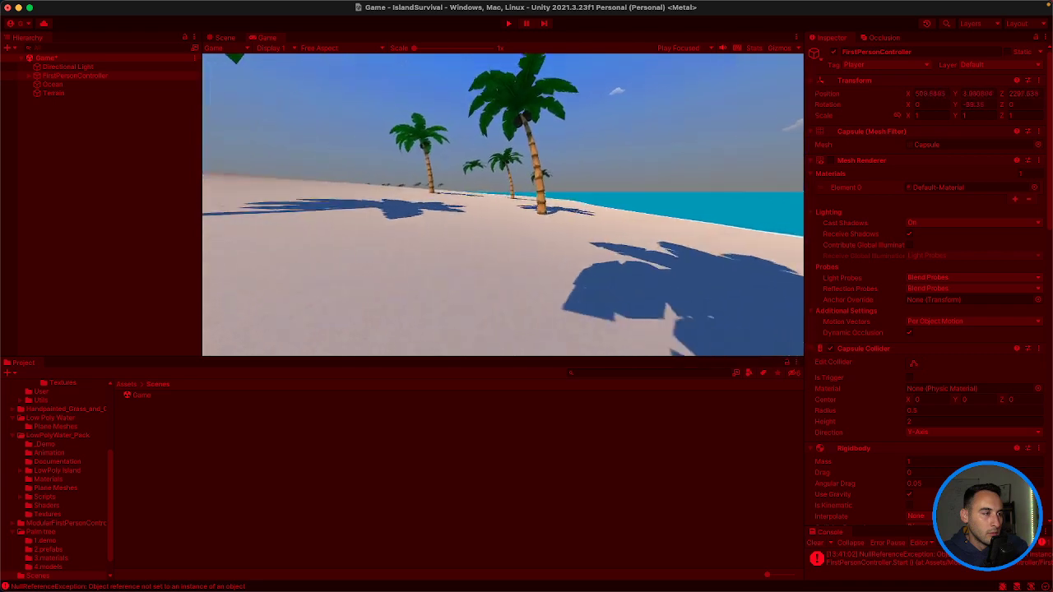
pyautogui.press('w')
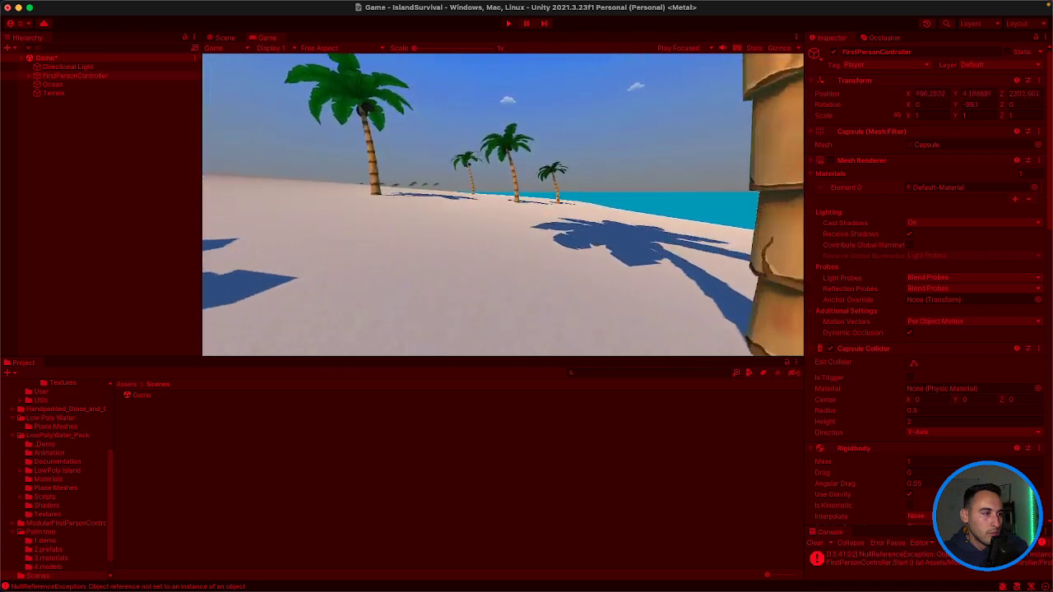
pyautogui.press('w')
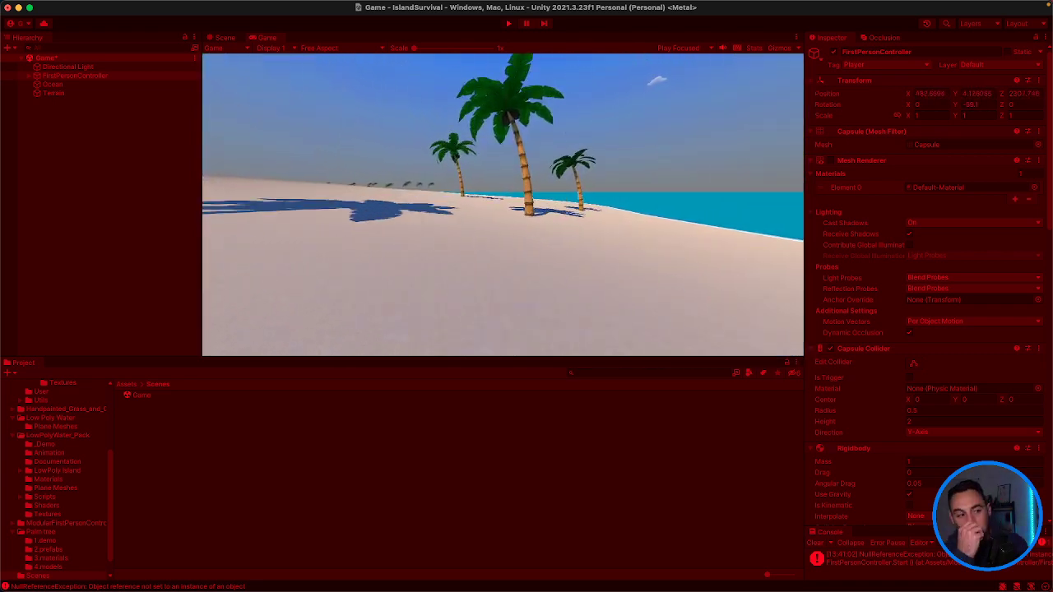
pyautogui.press('w')
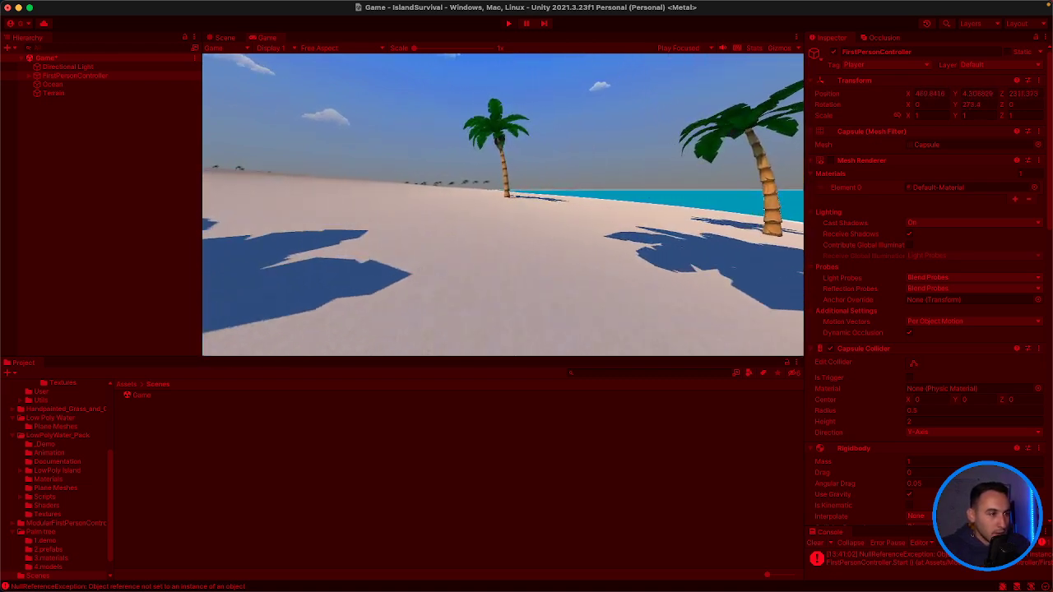
pyautogui.press('w')
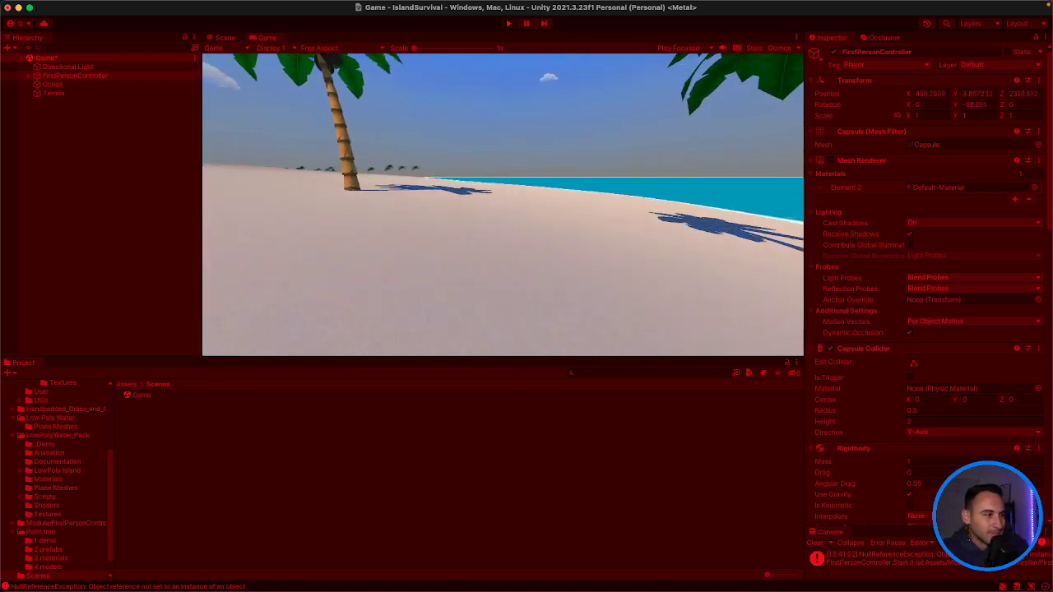
pyautogui.press('w')
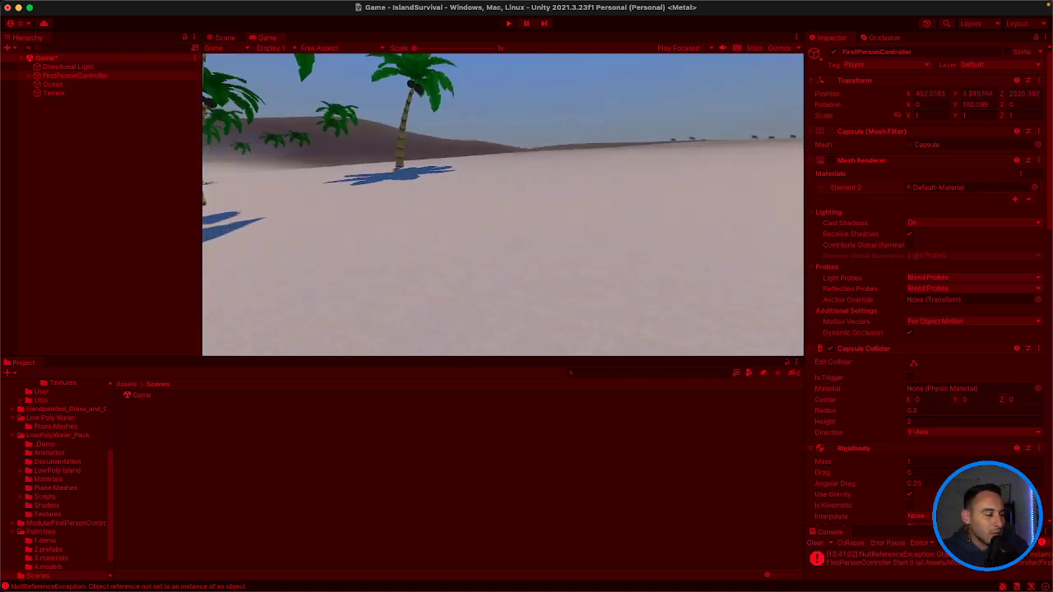
pyautogui.press('w')
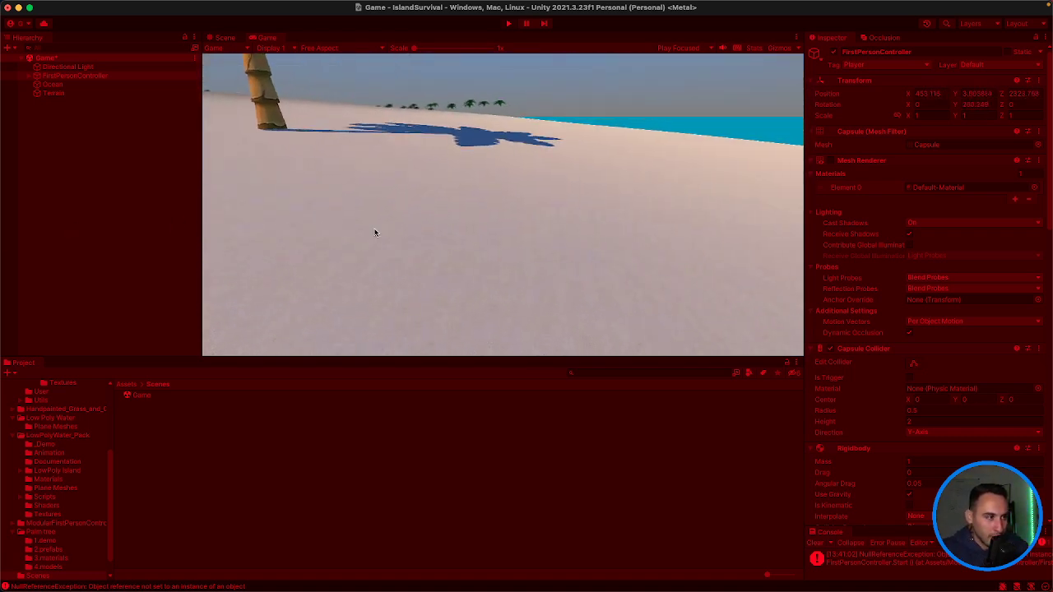
# Step: Walk the player out of the grove along the bare beach, examining the gap before the distant palms
pyautogui.press('w')
pyautogui.press('w')
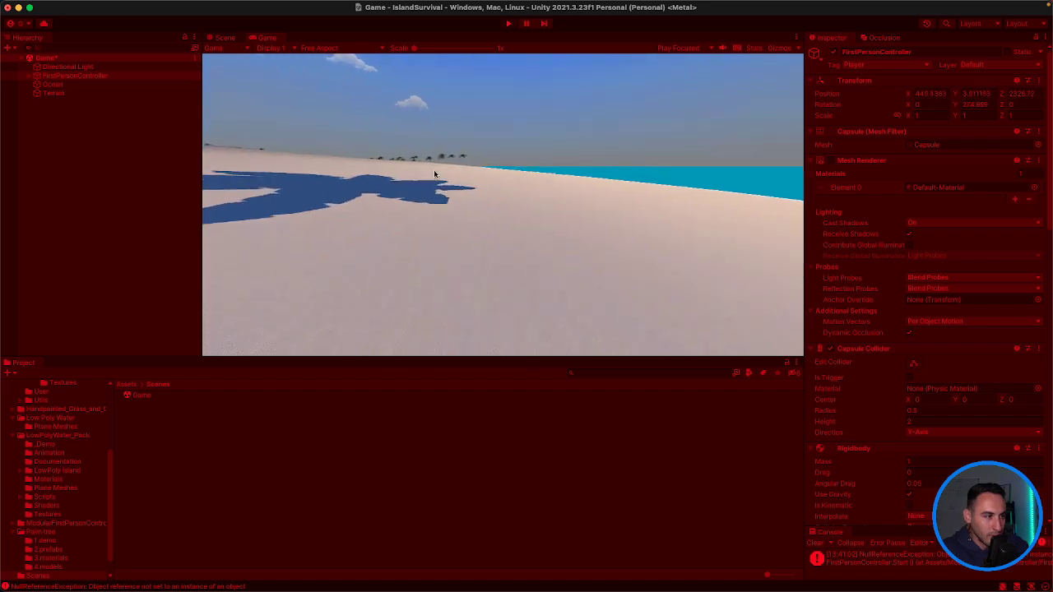
pyautogui.press('w')
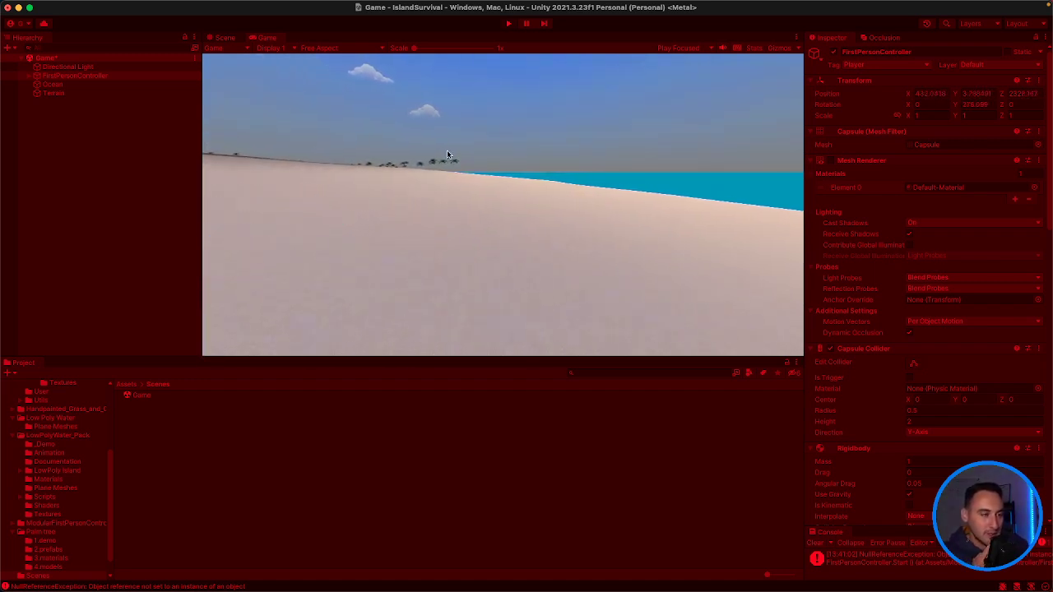
pyautogui.press('w')
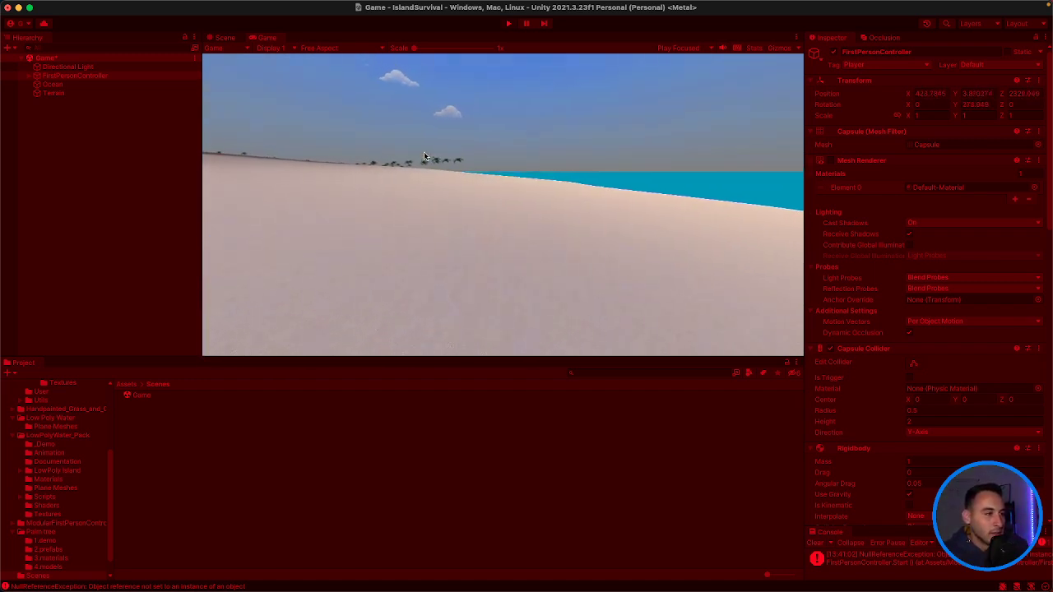
pyautogui.press('w')
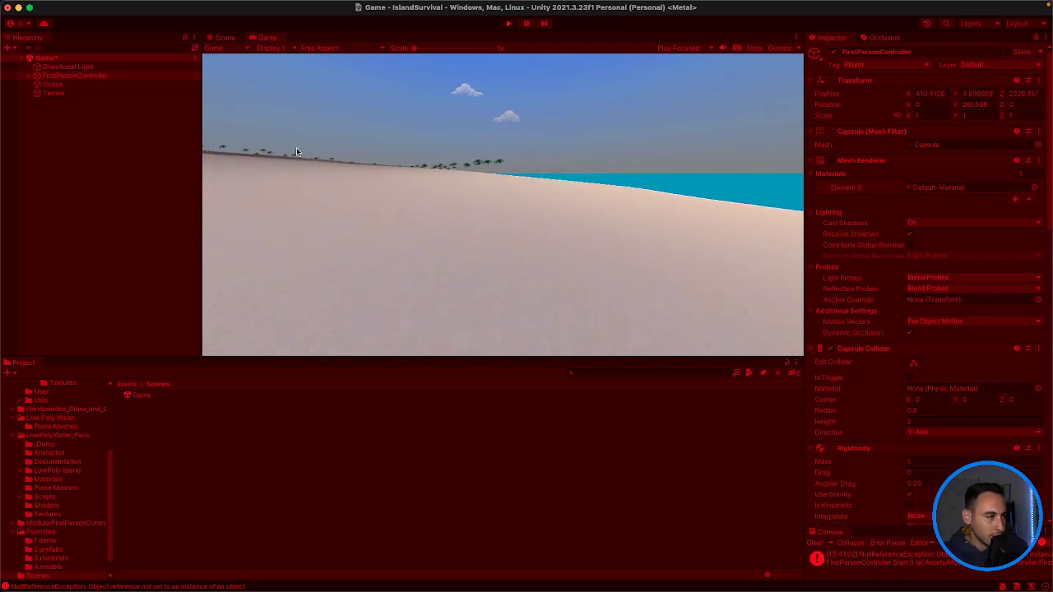
pyautogui.press('w')
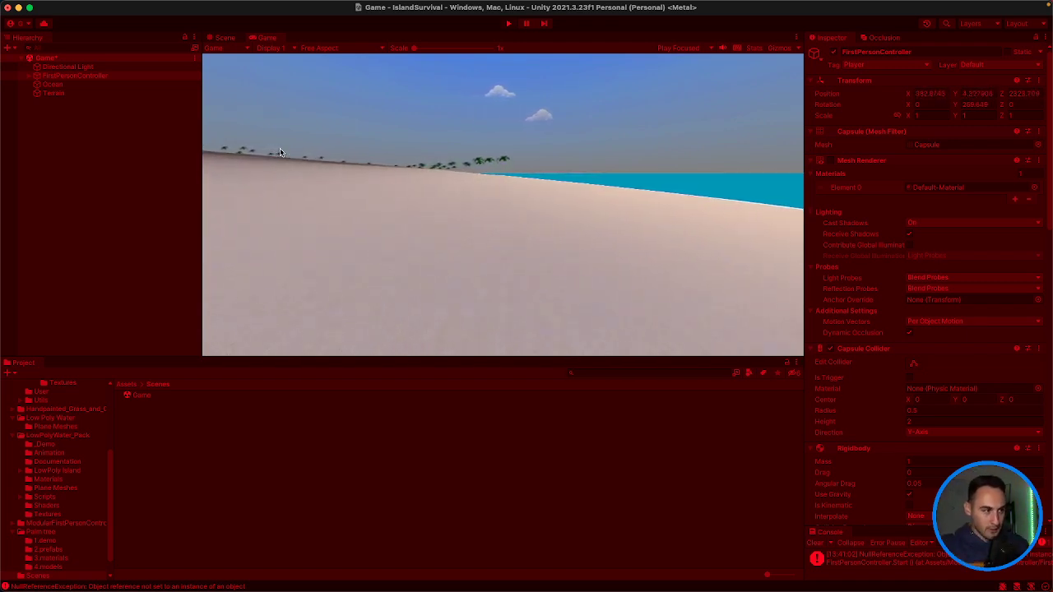
pyautogui.press('w')
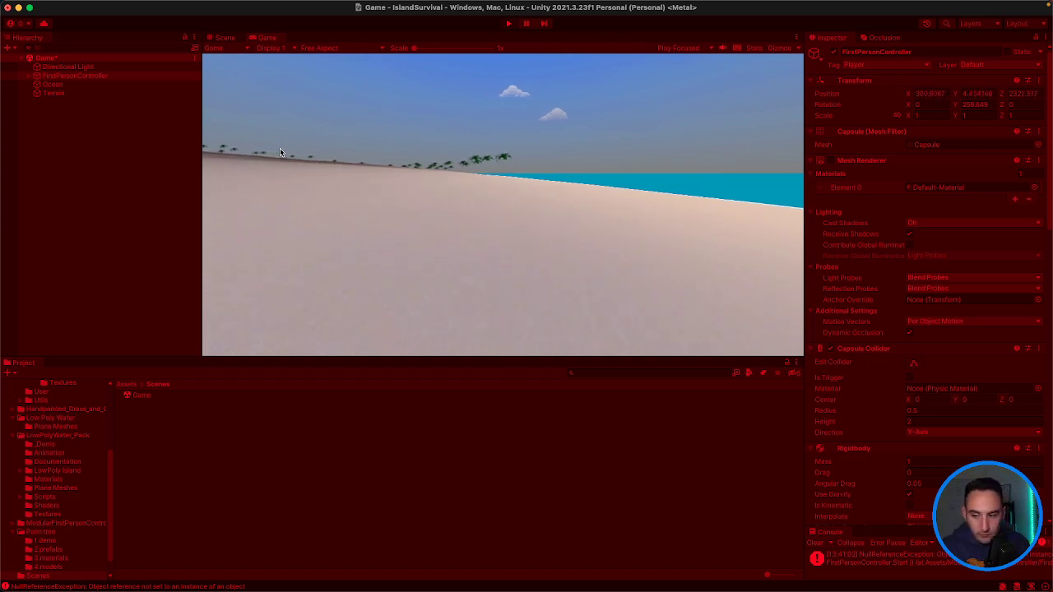
pyautogui.press('s')
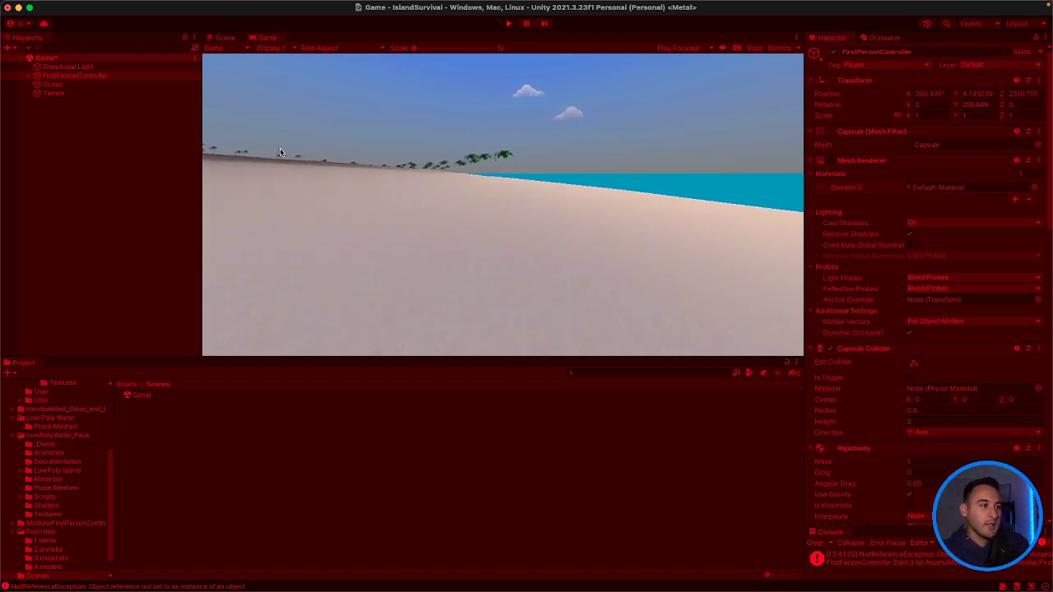
# Step: Continue walking the player along the shore into the next palm group, examining its spacing and the palm line on the hill
pyautogui.press('w')
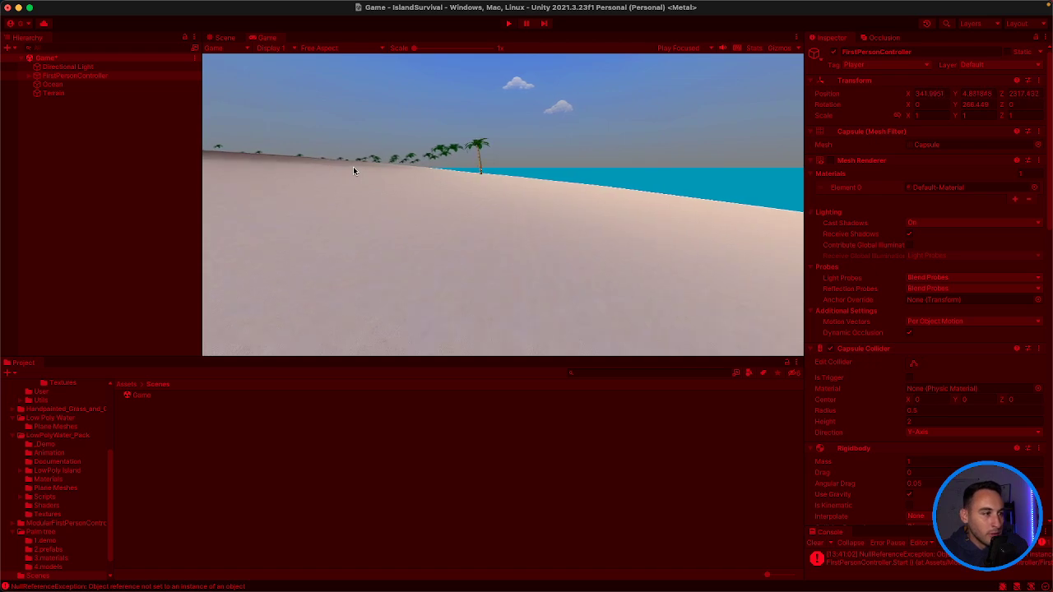
pyautogui.press('w')
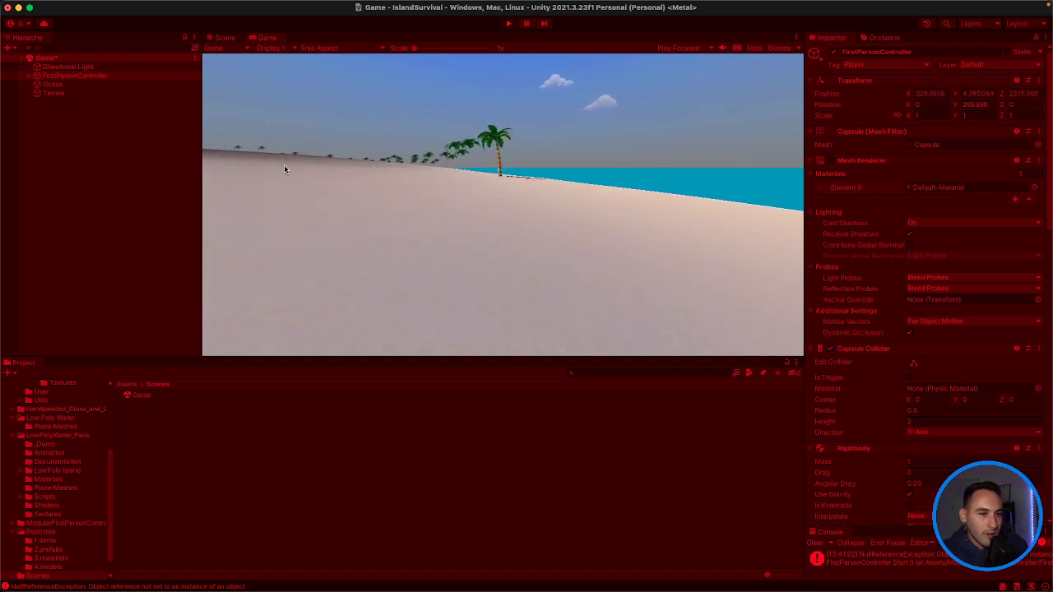
pyautogui.press('w')
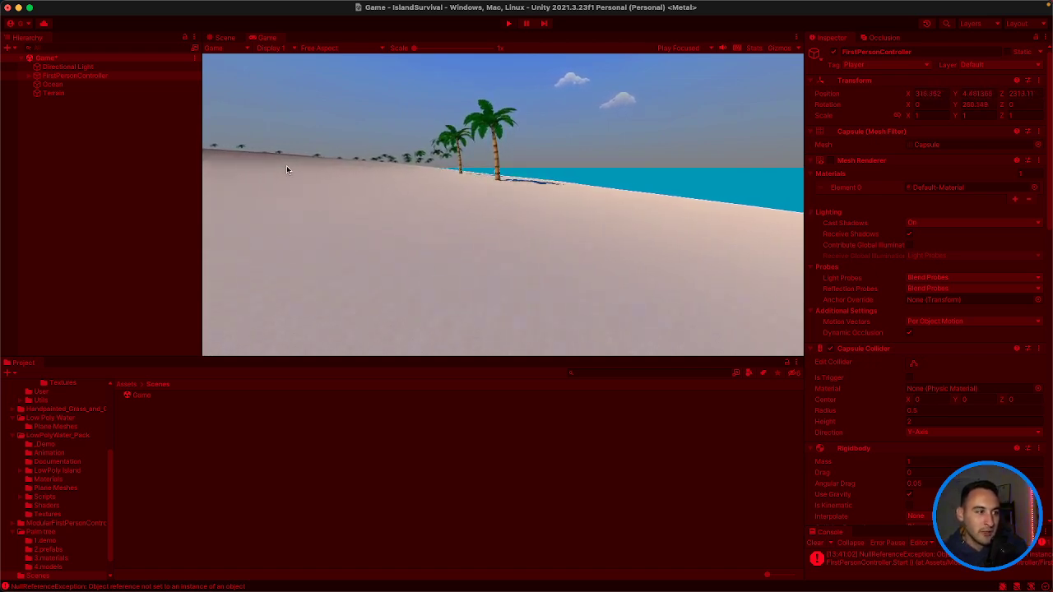
pyautogui.press('w')
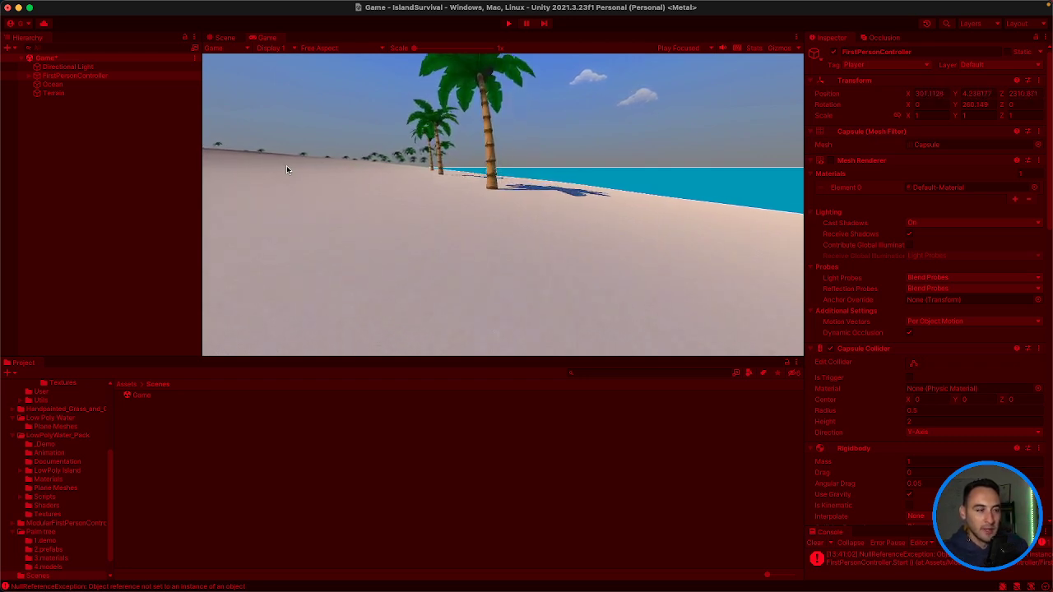
pyautogui.press('w')
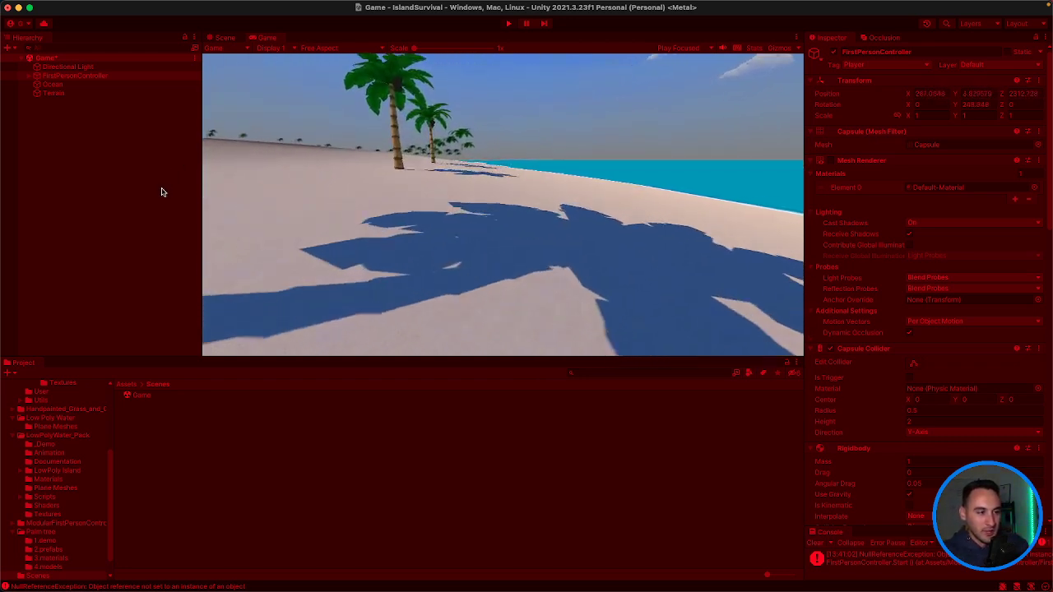
pyautogui.press('w')
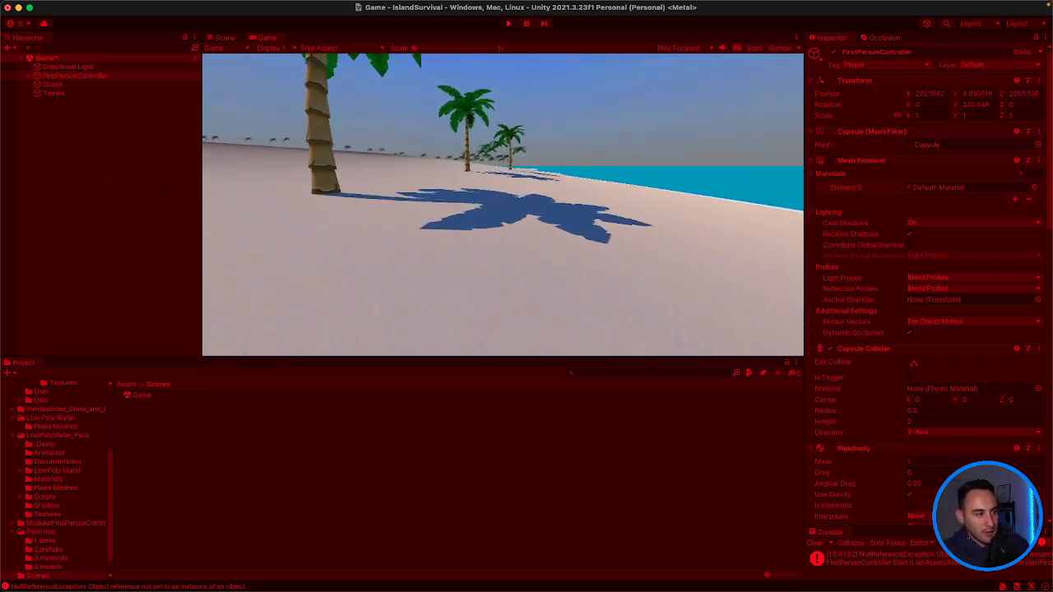
pyautogui.press('w')
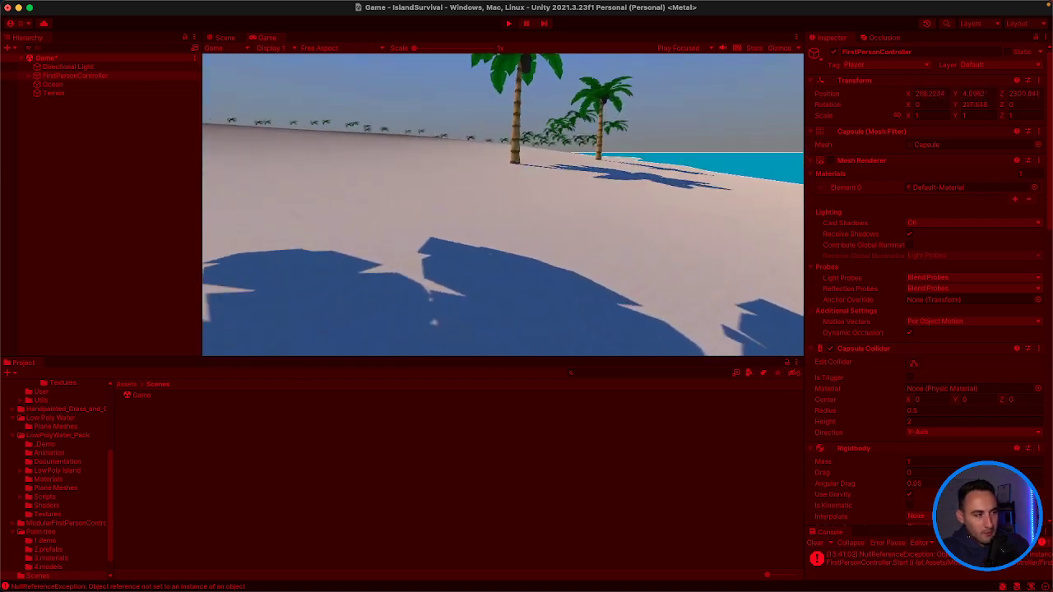
pyautogui.press('w')
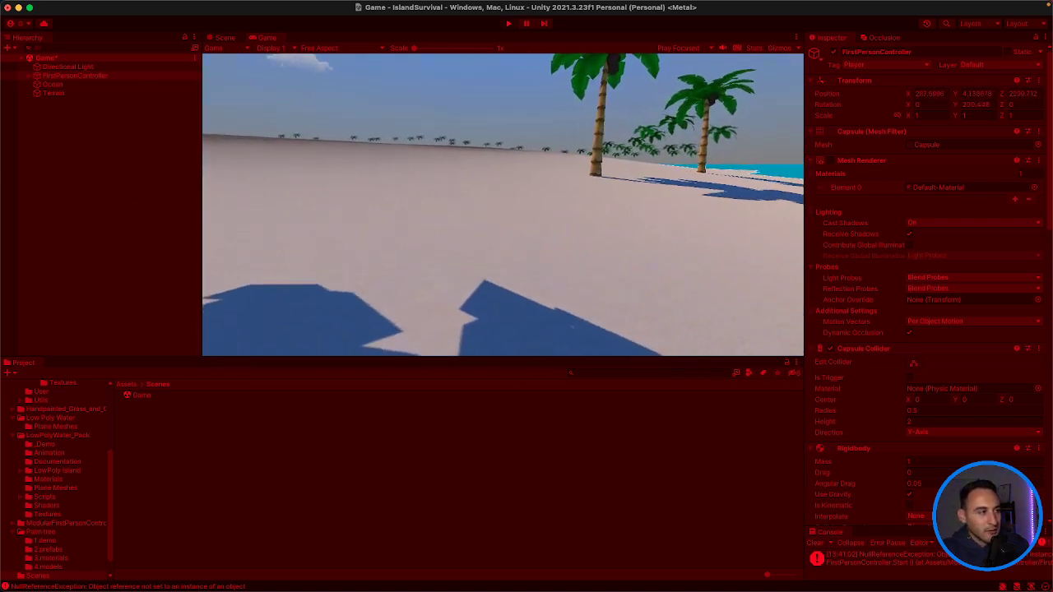
# Step: Frame the FirstPersonController in the scene view and examine the surrounding palms and painted hill from above
pyautogui.click(225, 37)
pyautogui.scroll(-10, 527, 101)
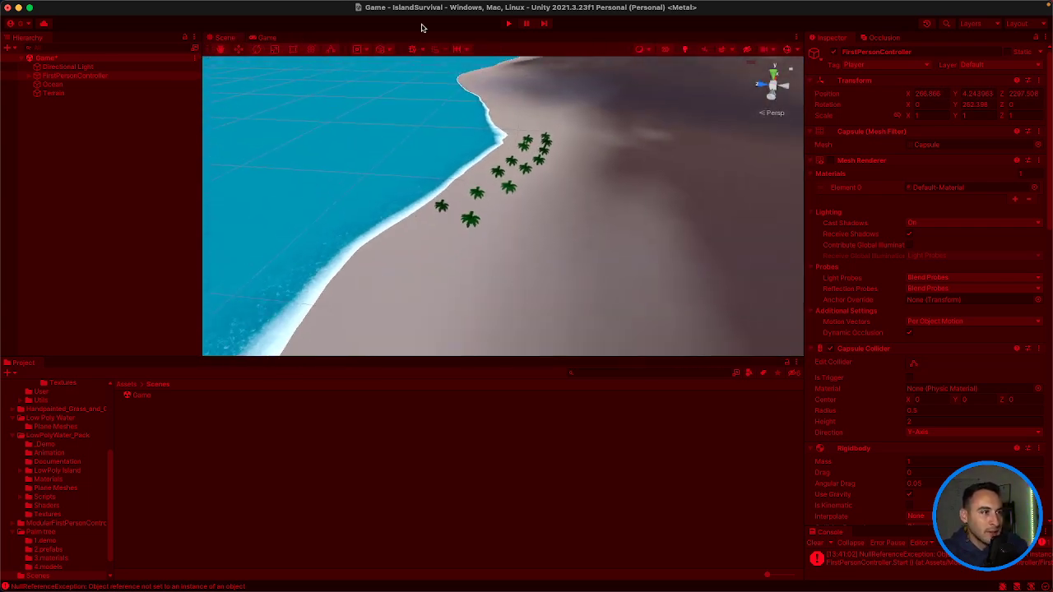
pyautogui.doubleClick(85, 76)
pyautogui.scroll(-6, 408, 172)
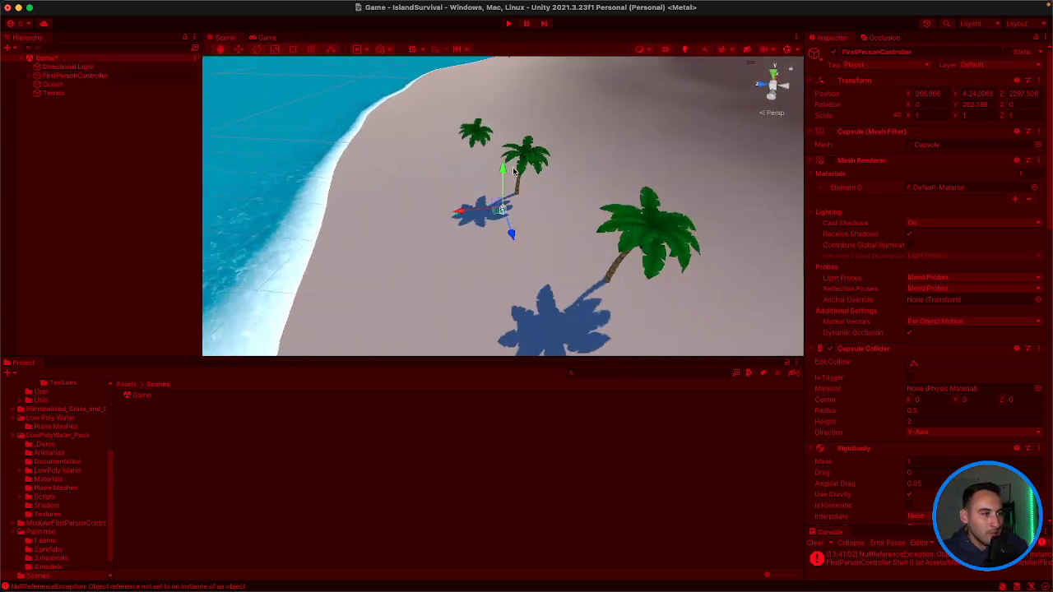
pyautogui.moveTo(409, 172); pyautogui.dragTo(512, 160, button='right')
pyautogui.scroll(-5, 512, 159)
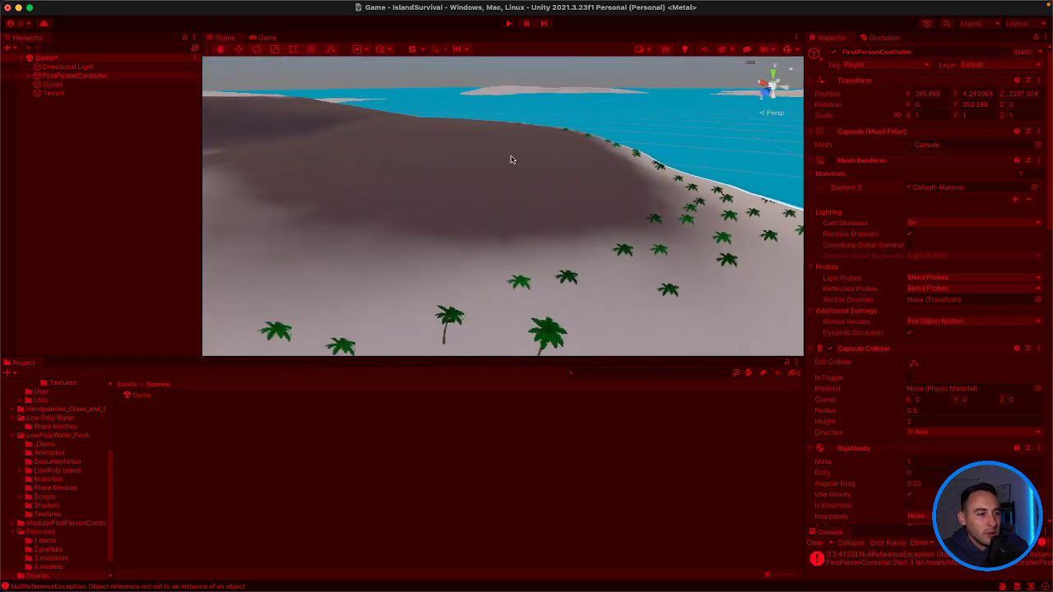